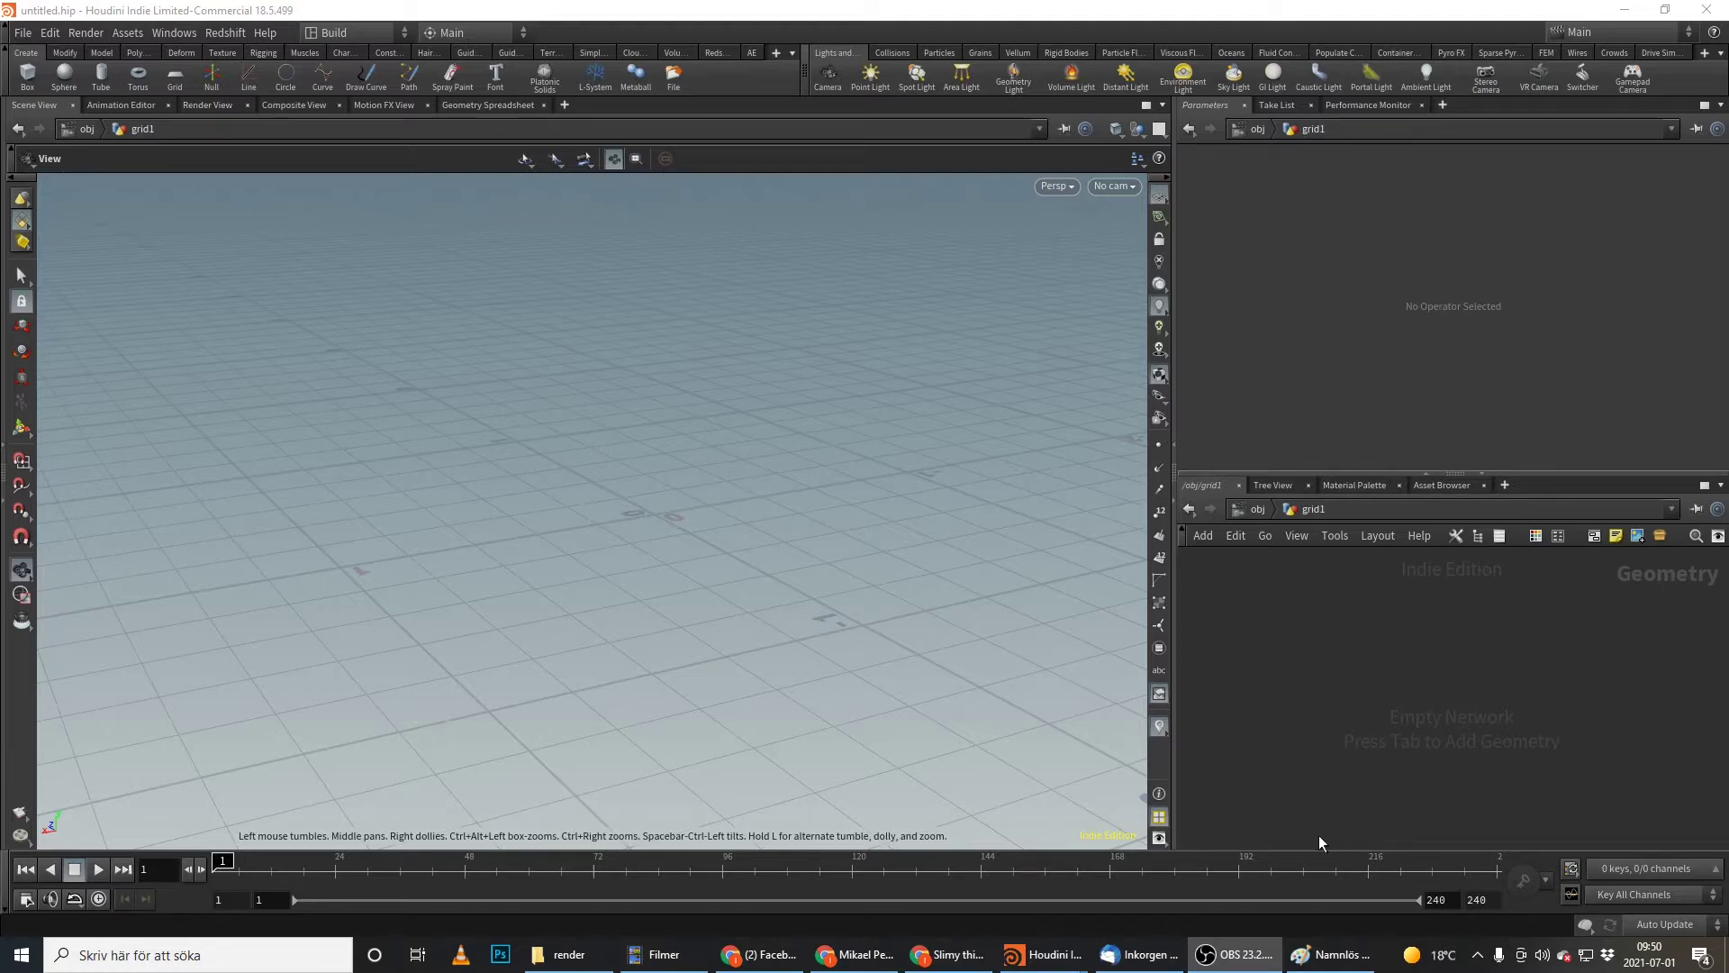
- Bring up the slimy-thing vellum softbody YouTube video in Chrome and play it from the start
mouse_move(951, 959)
mouse_down()
mouse_move(999, 950)
mouse_move(951, 953)
mouse_up()
click(950, 954)
click(102, 775)
click(119, 795)
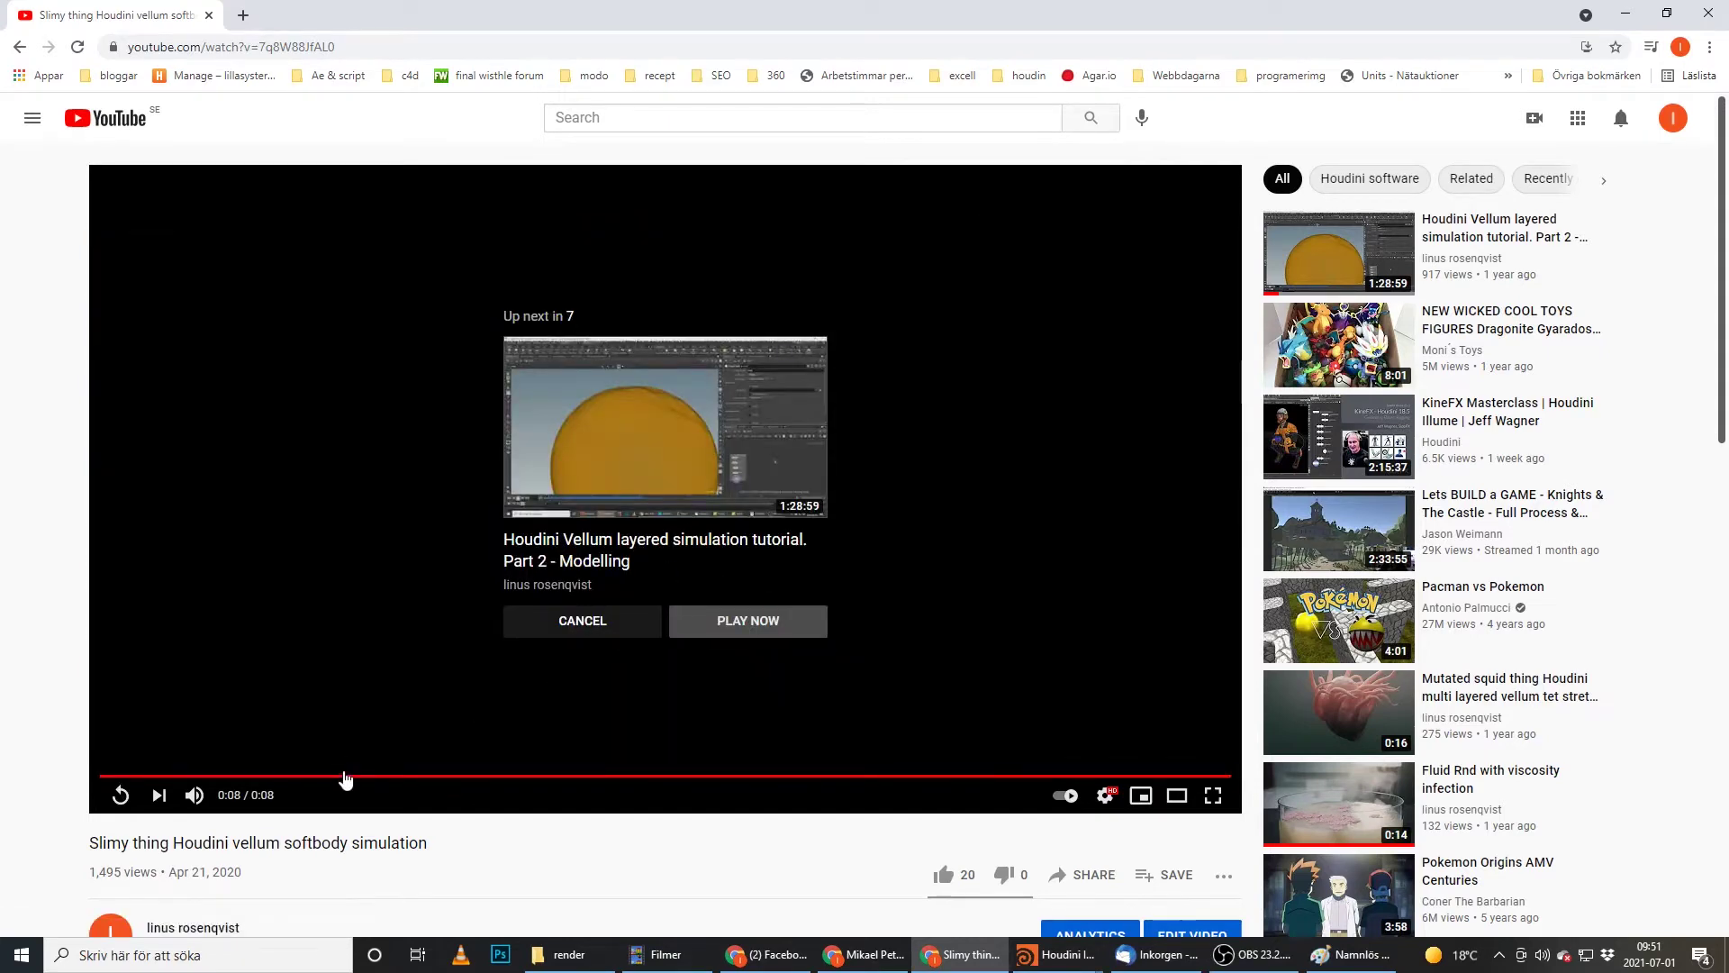
- Rewind the video, pause it at 0:02, and bring the Paint sketch window forward
mouse_move(340, 775)
mouse_down()
mouse_move(248, 775)
mouse_move(351, 777)
mouse_up()
click(120, 795)
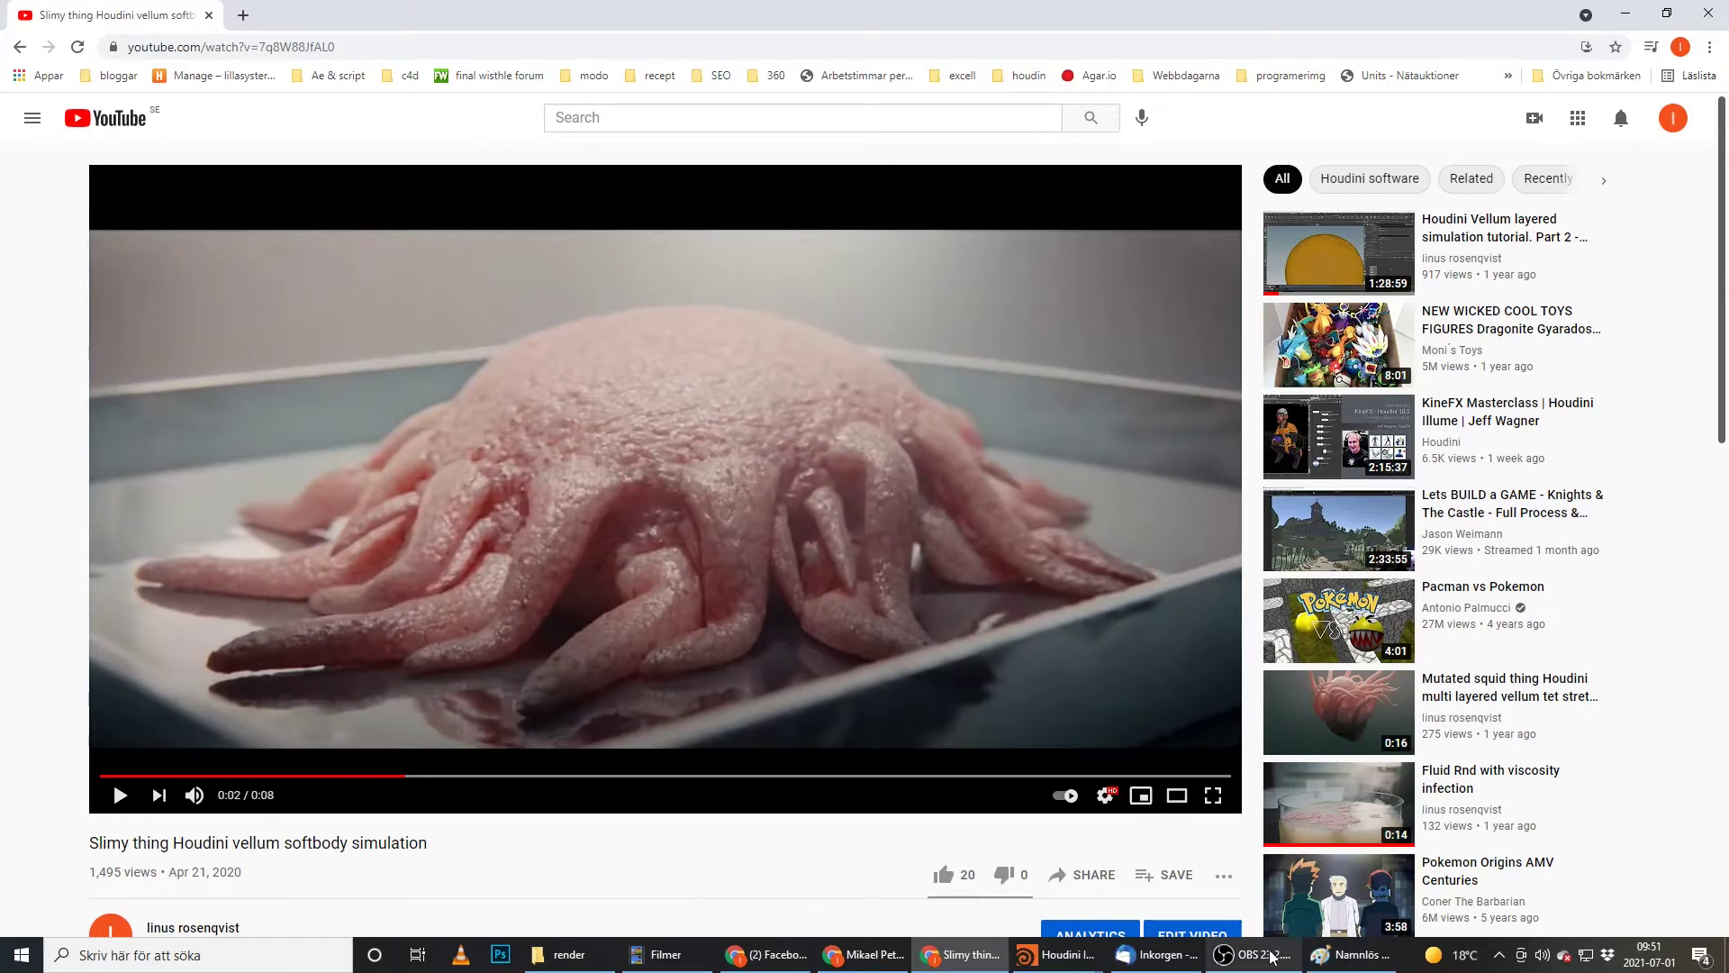
click(1351, 954)
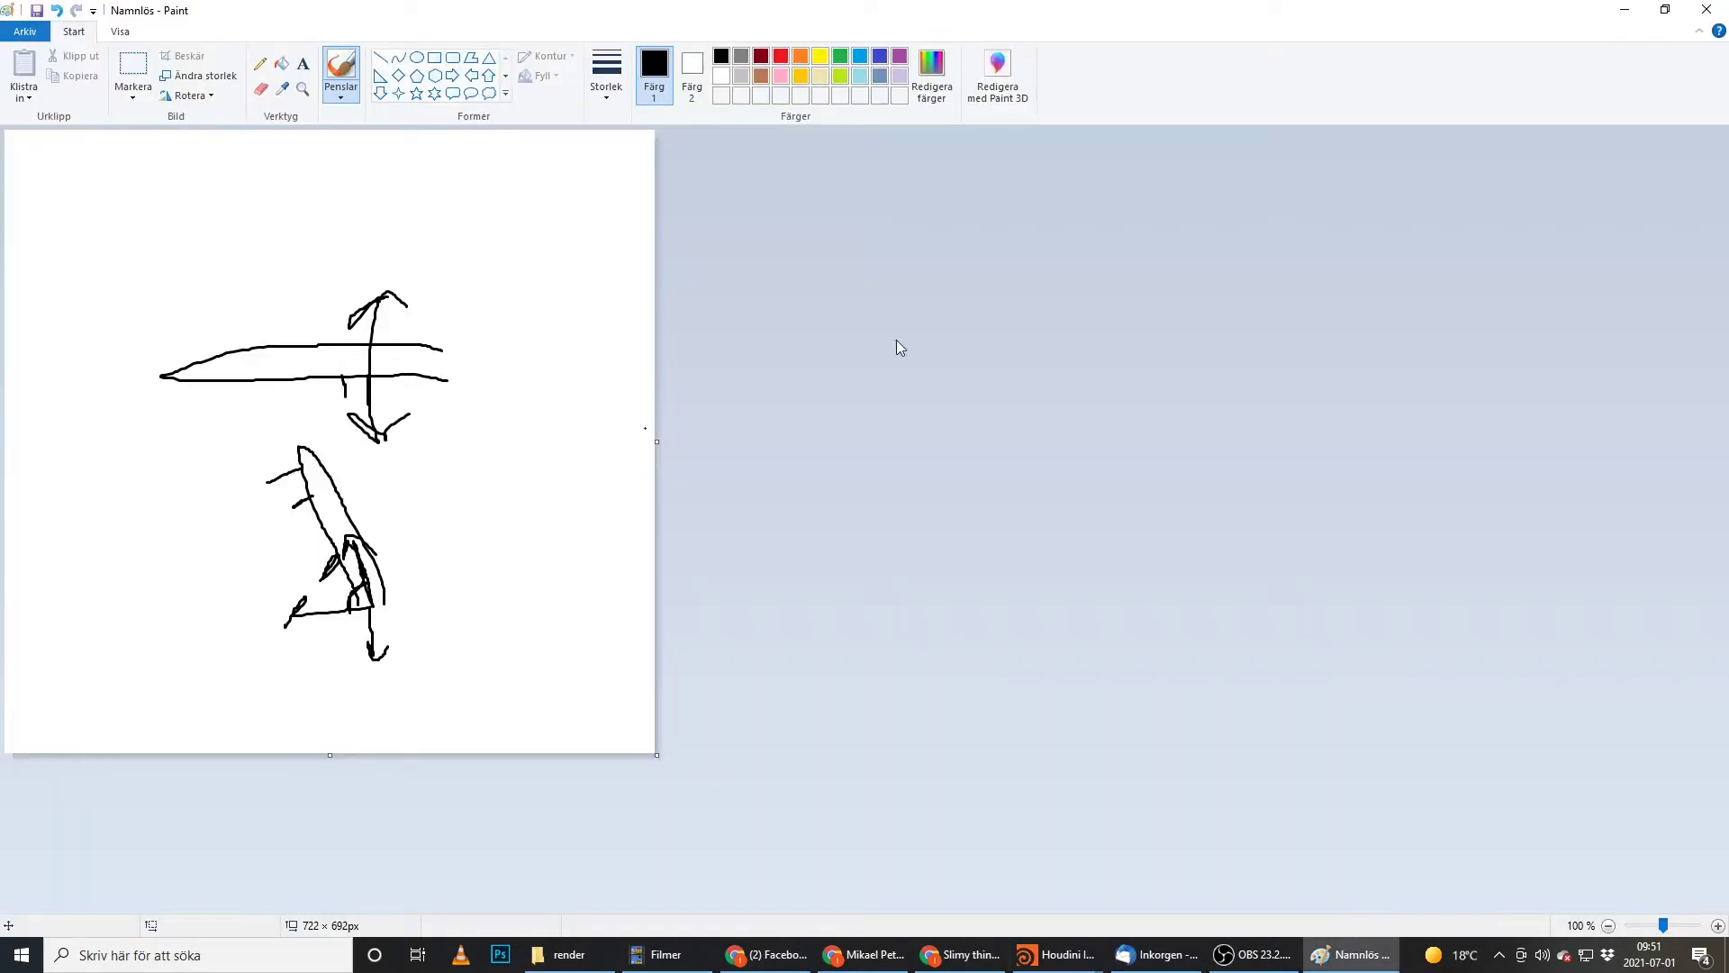
- Delete the old sketch and pencil-draw a new diagram of a flat and a tilted line with arrows
click(133, 69)
drag(508, 271, 127, 716)
key(Delete)
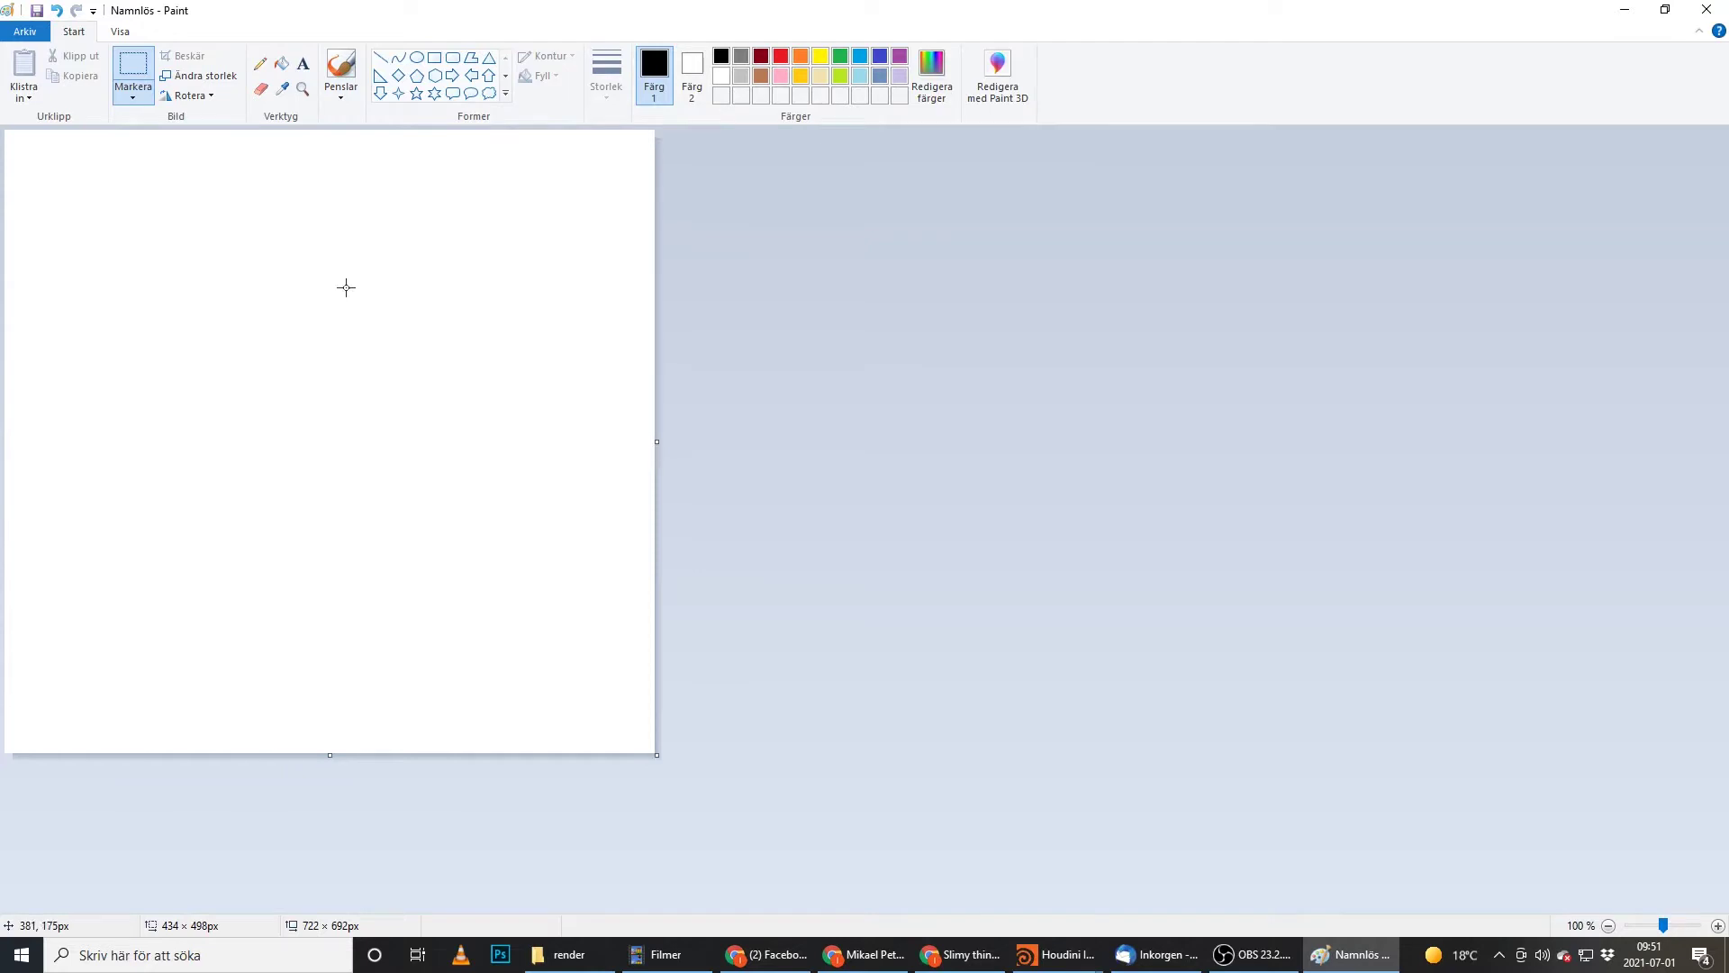
click(260, 63)
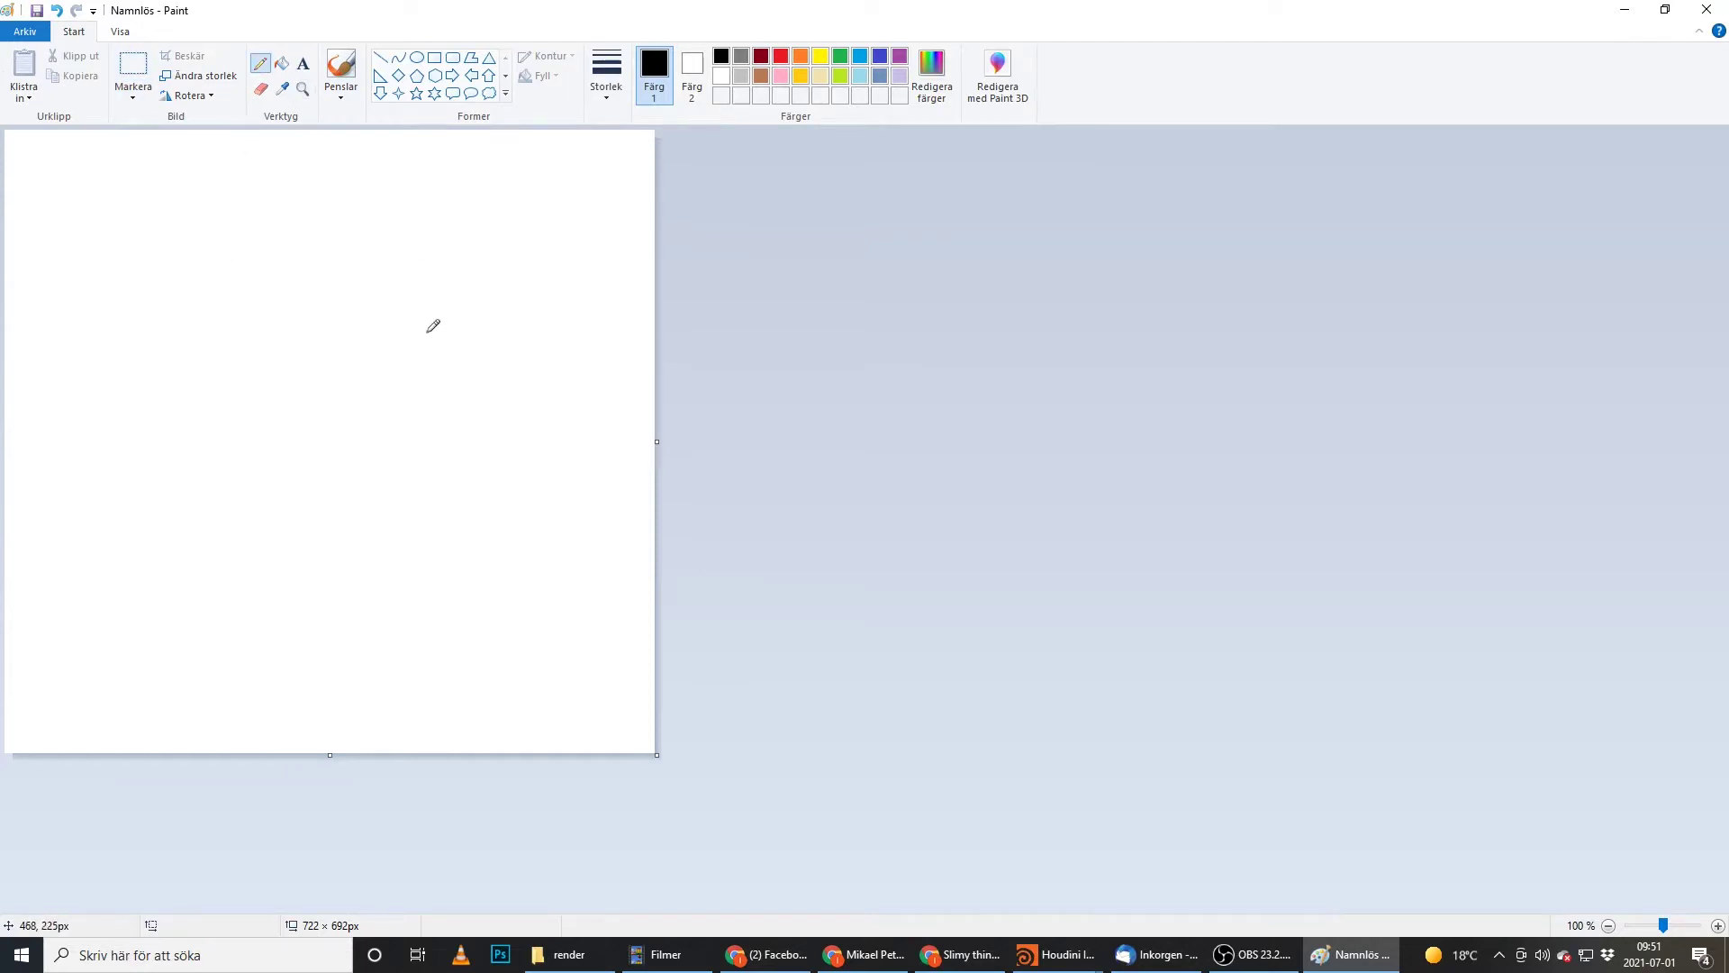
mouse_move(407, 332)
mouse_down()
mouse_move(181, 371)
mouse_move(163, 396)
mouse_move(217, 375)
mouse_move(434, 381)
mouse_up()
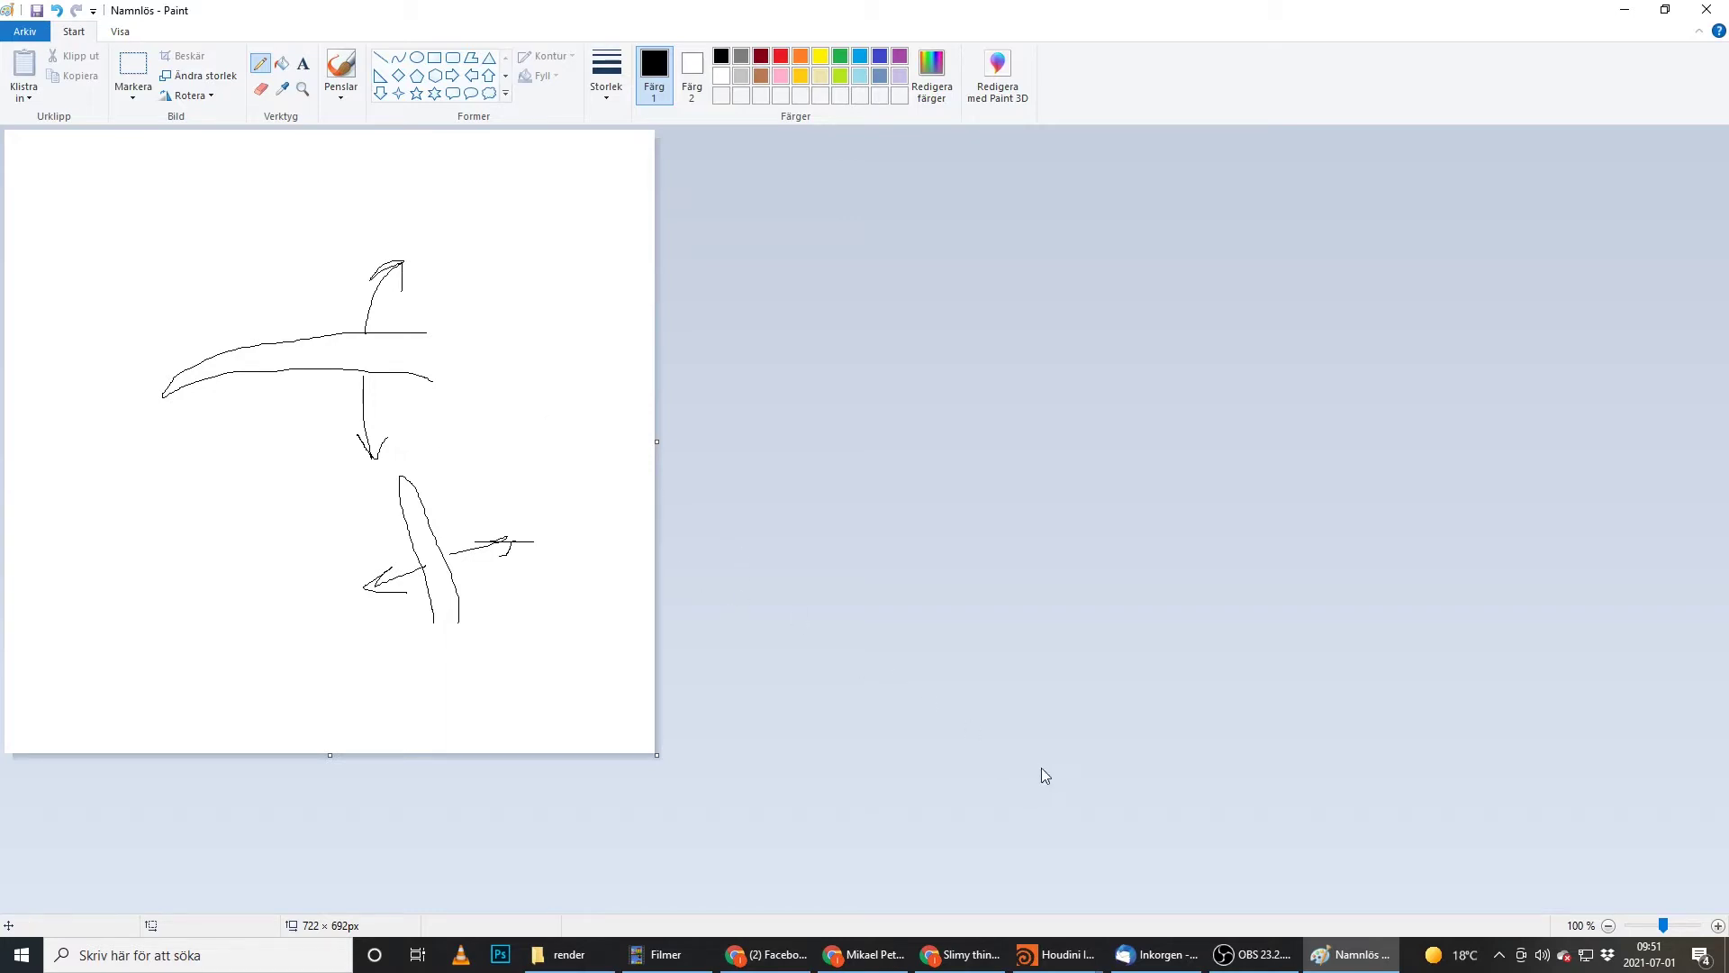
- Minimize Paint and bring the untitled.hip Houdini window back to the front
click(1626, 10)
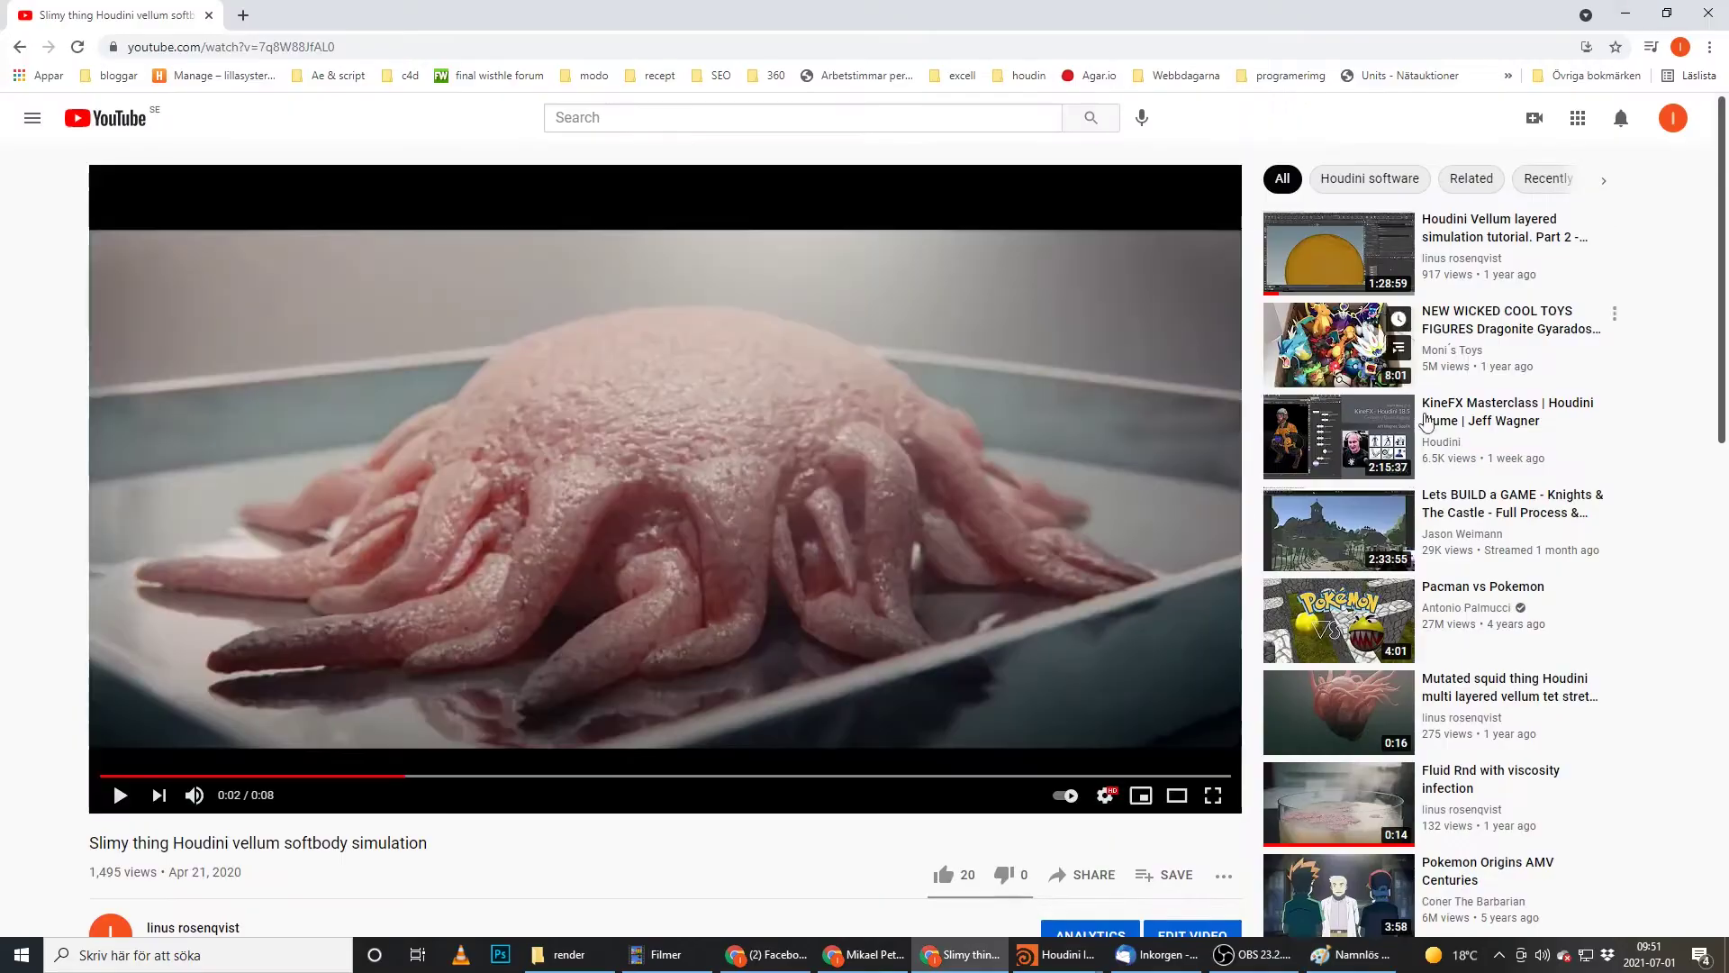
mouse_move(1078, 960)
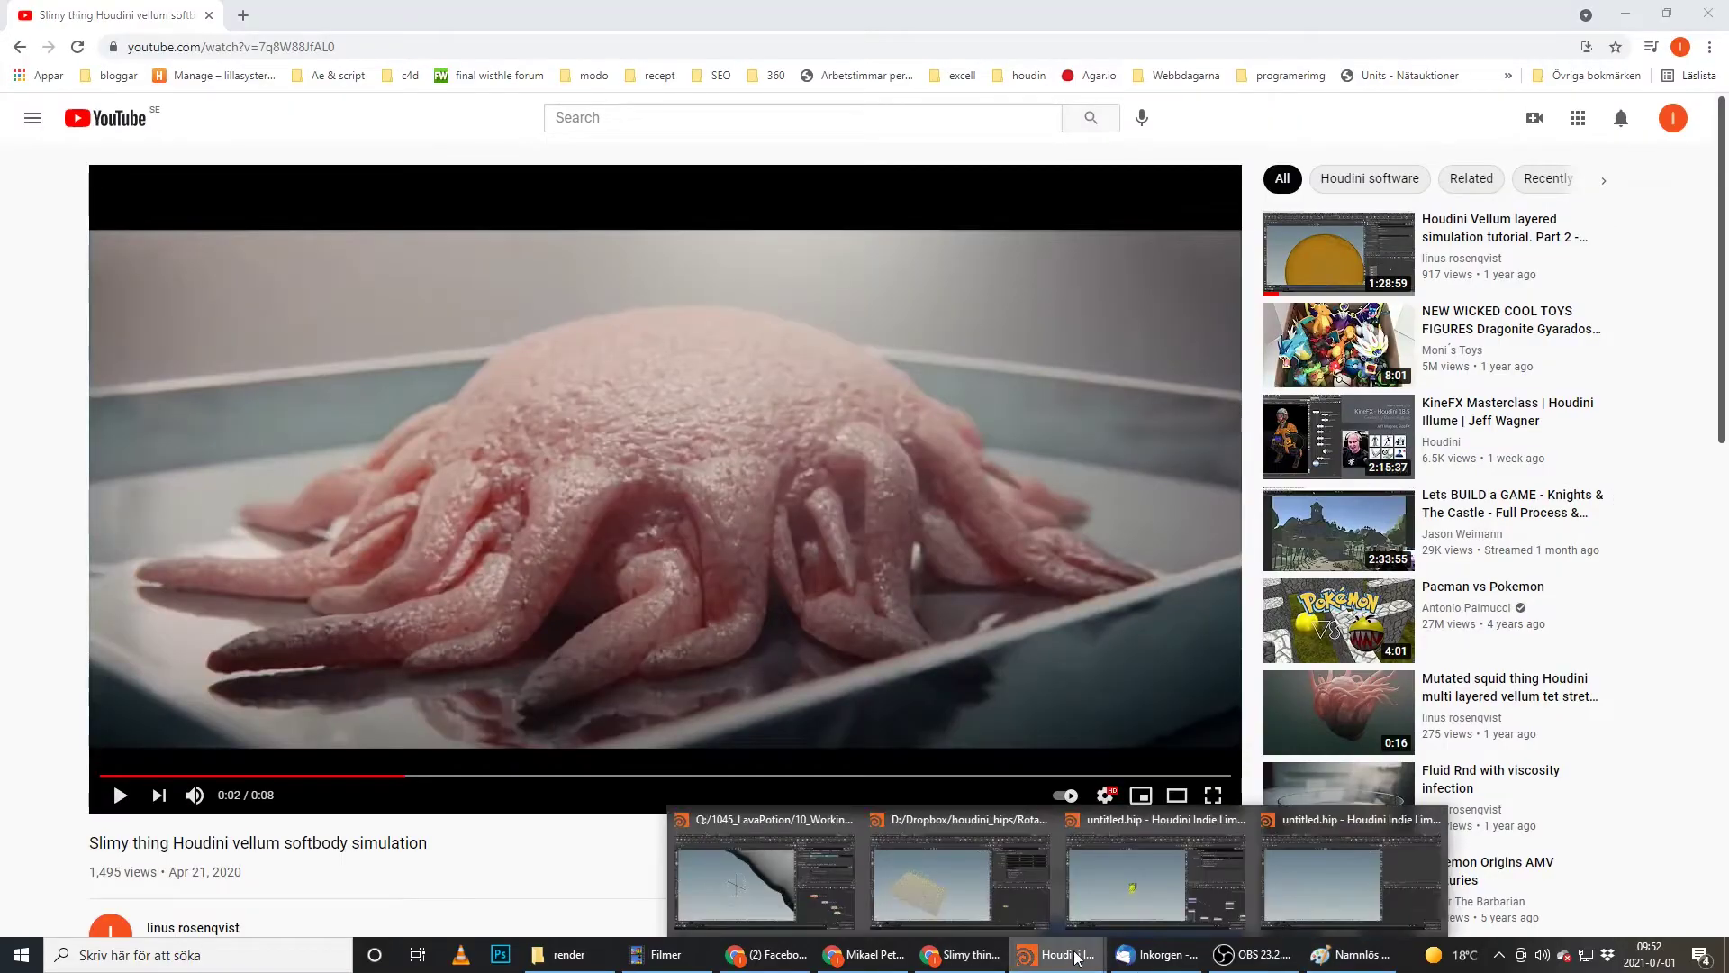
mouse_move(1121, 866)
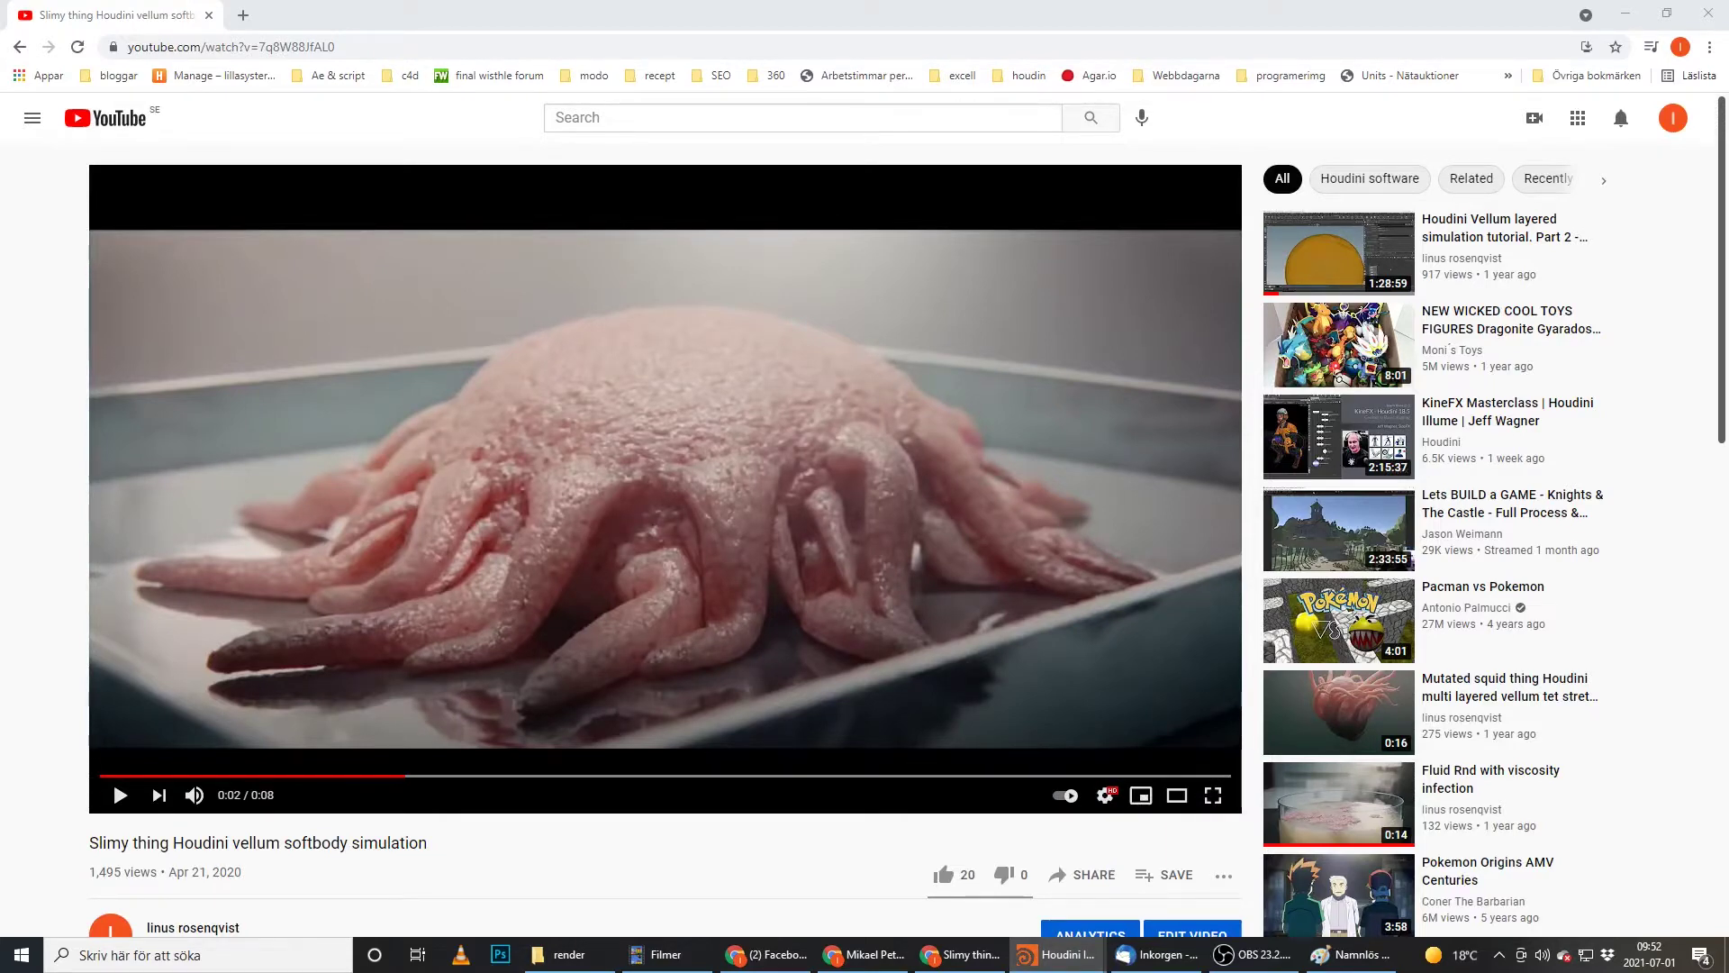
click(1057, 954)
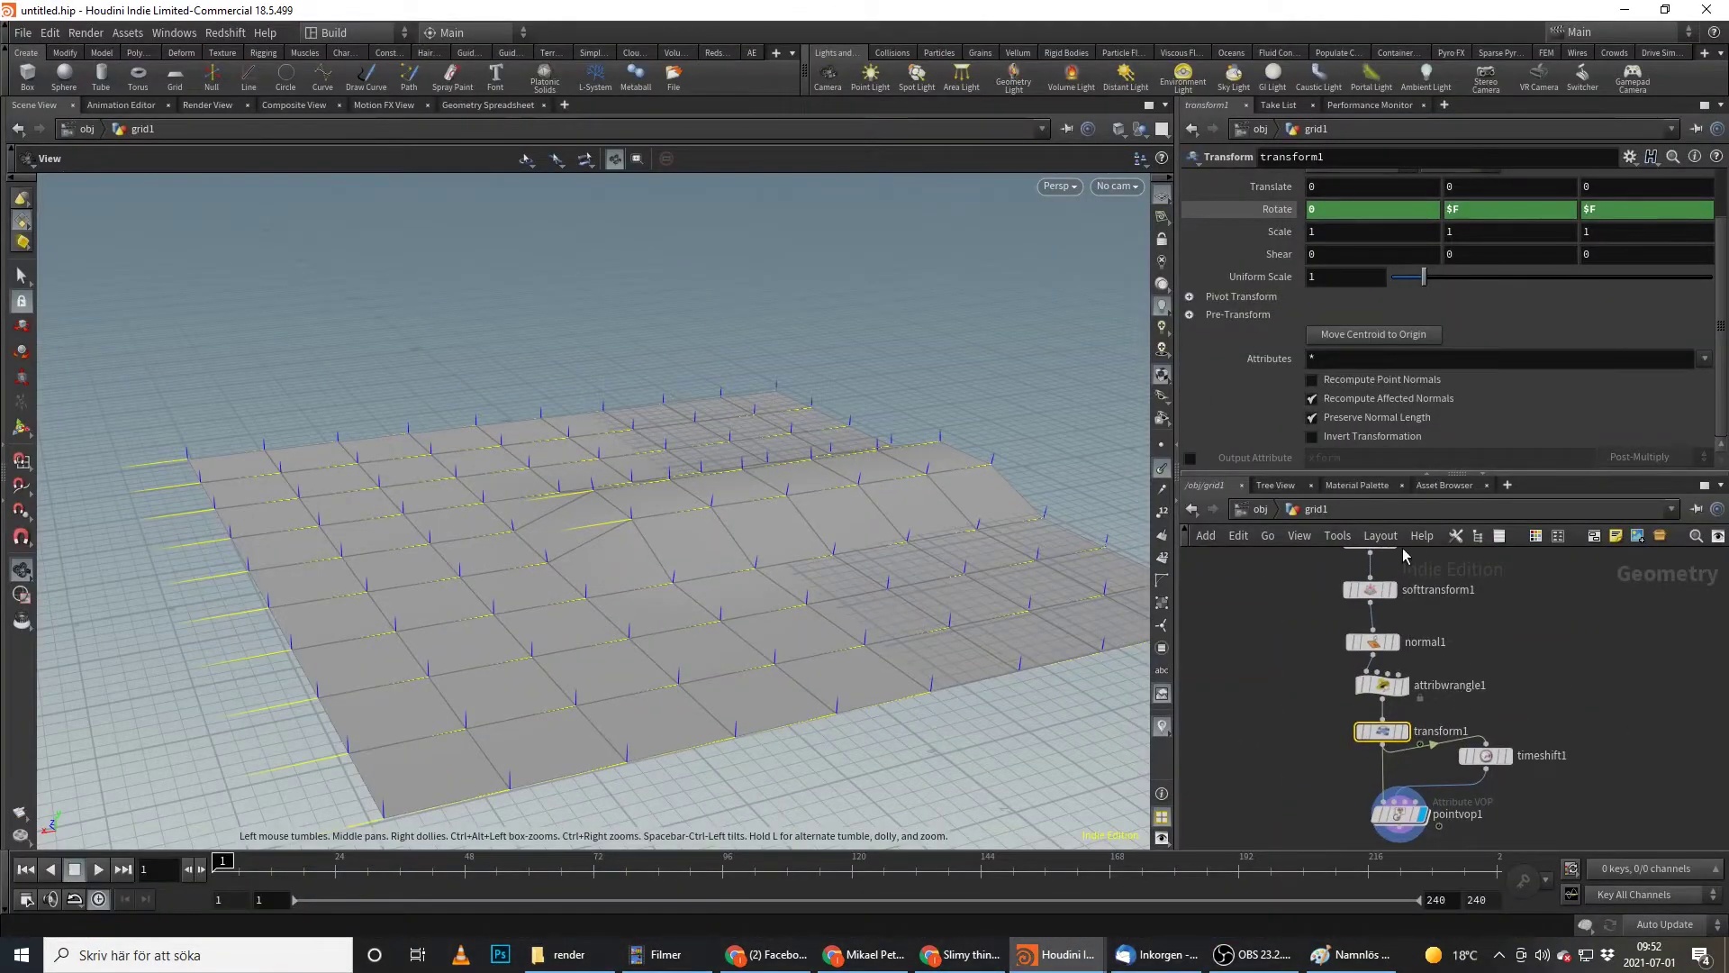
- Display and inspect softtransform1, normal1 and attribwrangle1 in turn in the viewport
click(1393, 628)
click(1370, 628)
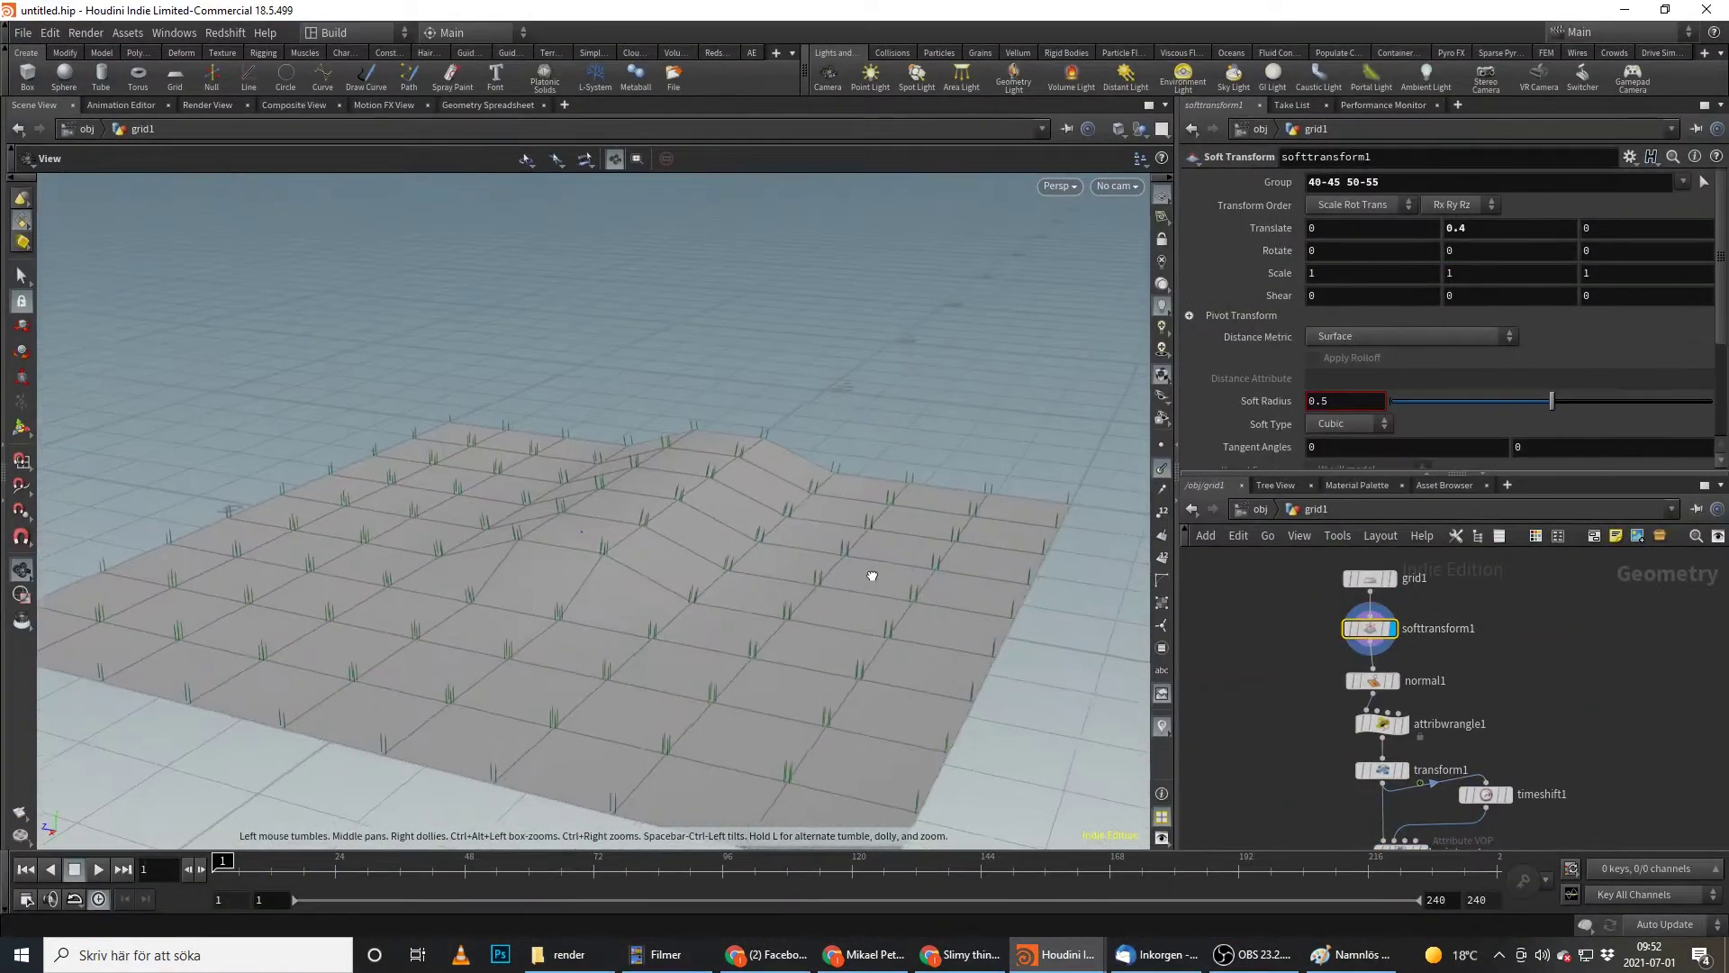
click(1393, 680)
click(1373, 682)
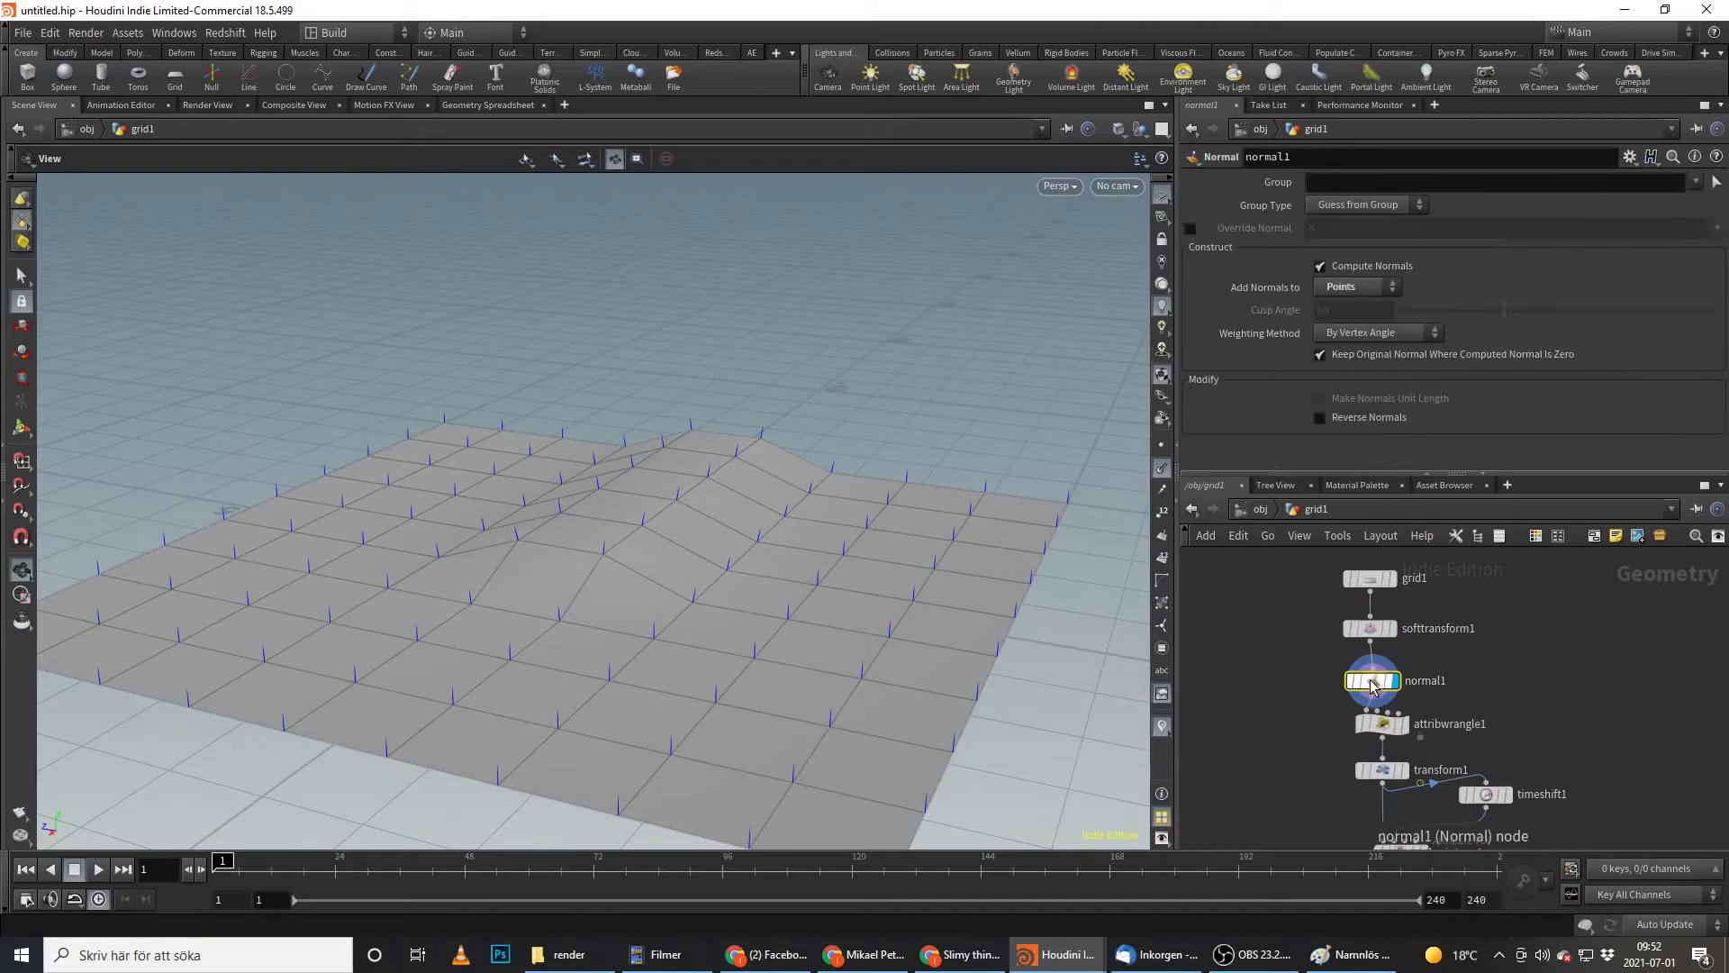
click(1392, 723)
click(1381, 723)
drag(423, 567, 510, 579)
- Clear transform1's Rotate Y from $F to 0, then display timeshift1's result
click(1401, 770)
click(1381, 770)
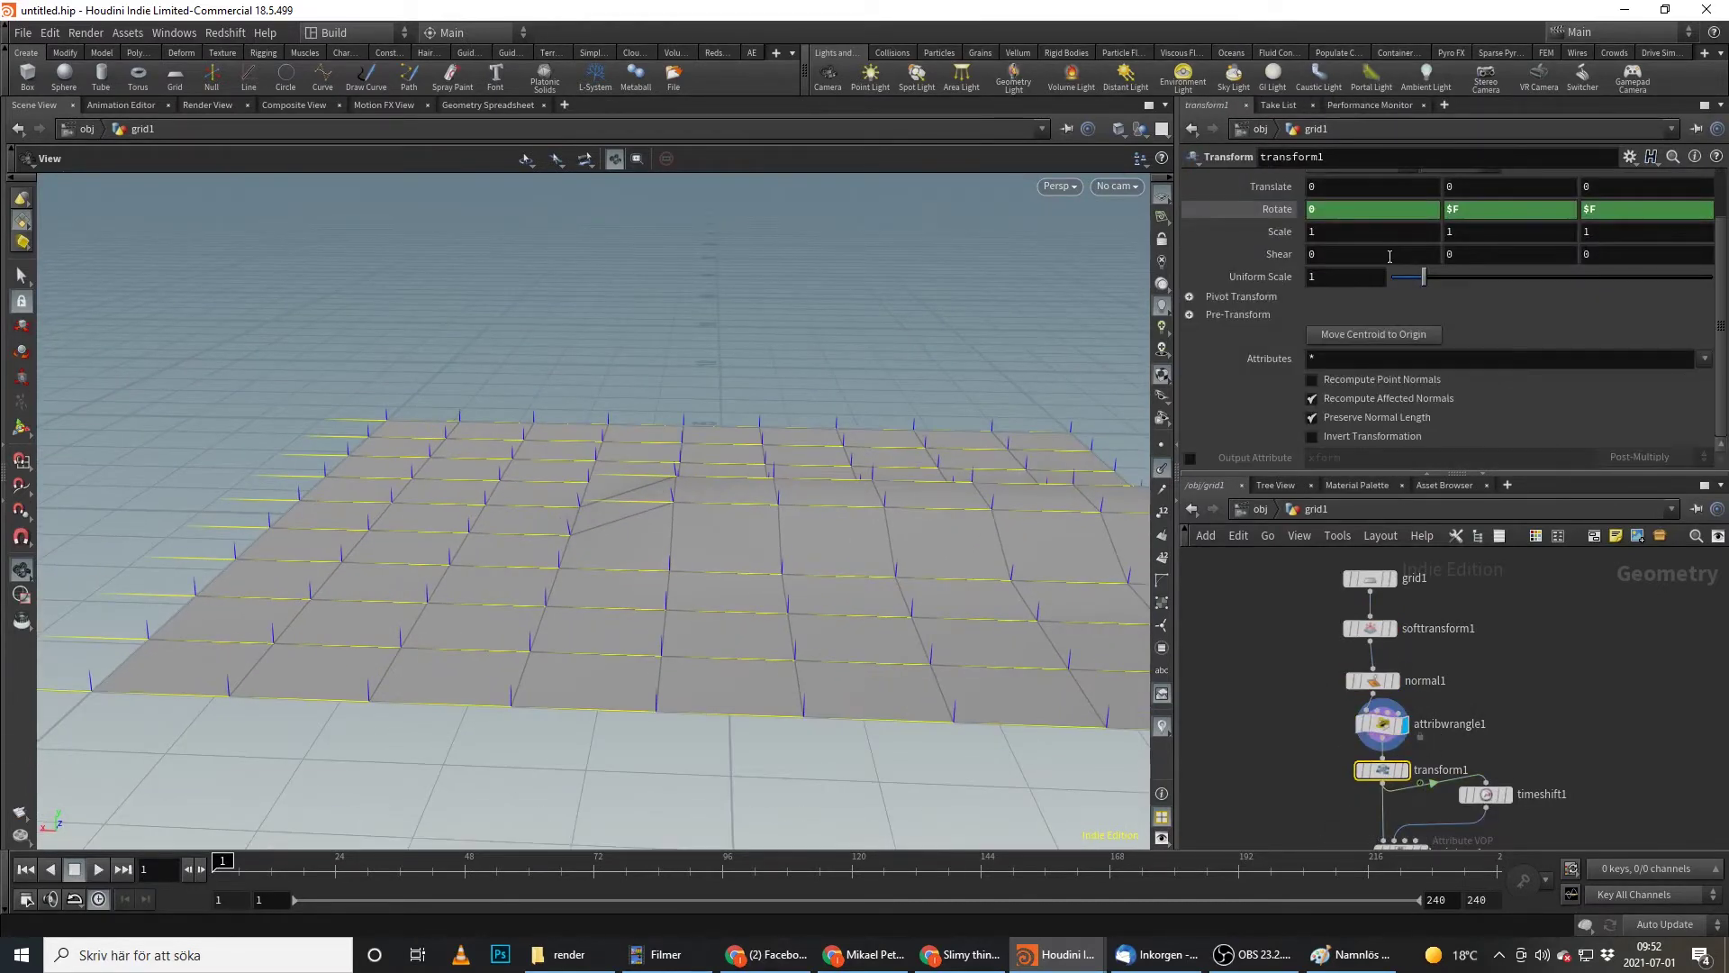
click(1509, 210)
key(Return)
click(1506, 795)
click(1457, 794)
- Change transform1's Rotate Z expression to $F-1 and dive inside pointvop1
middle_drag(1457, 794, 1486, 743)
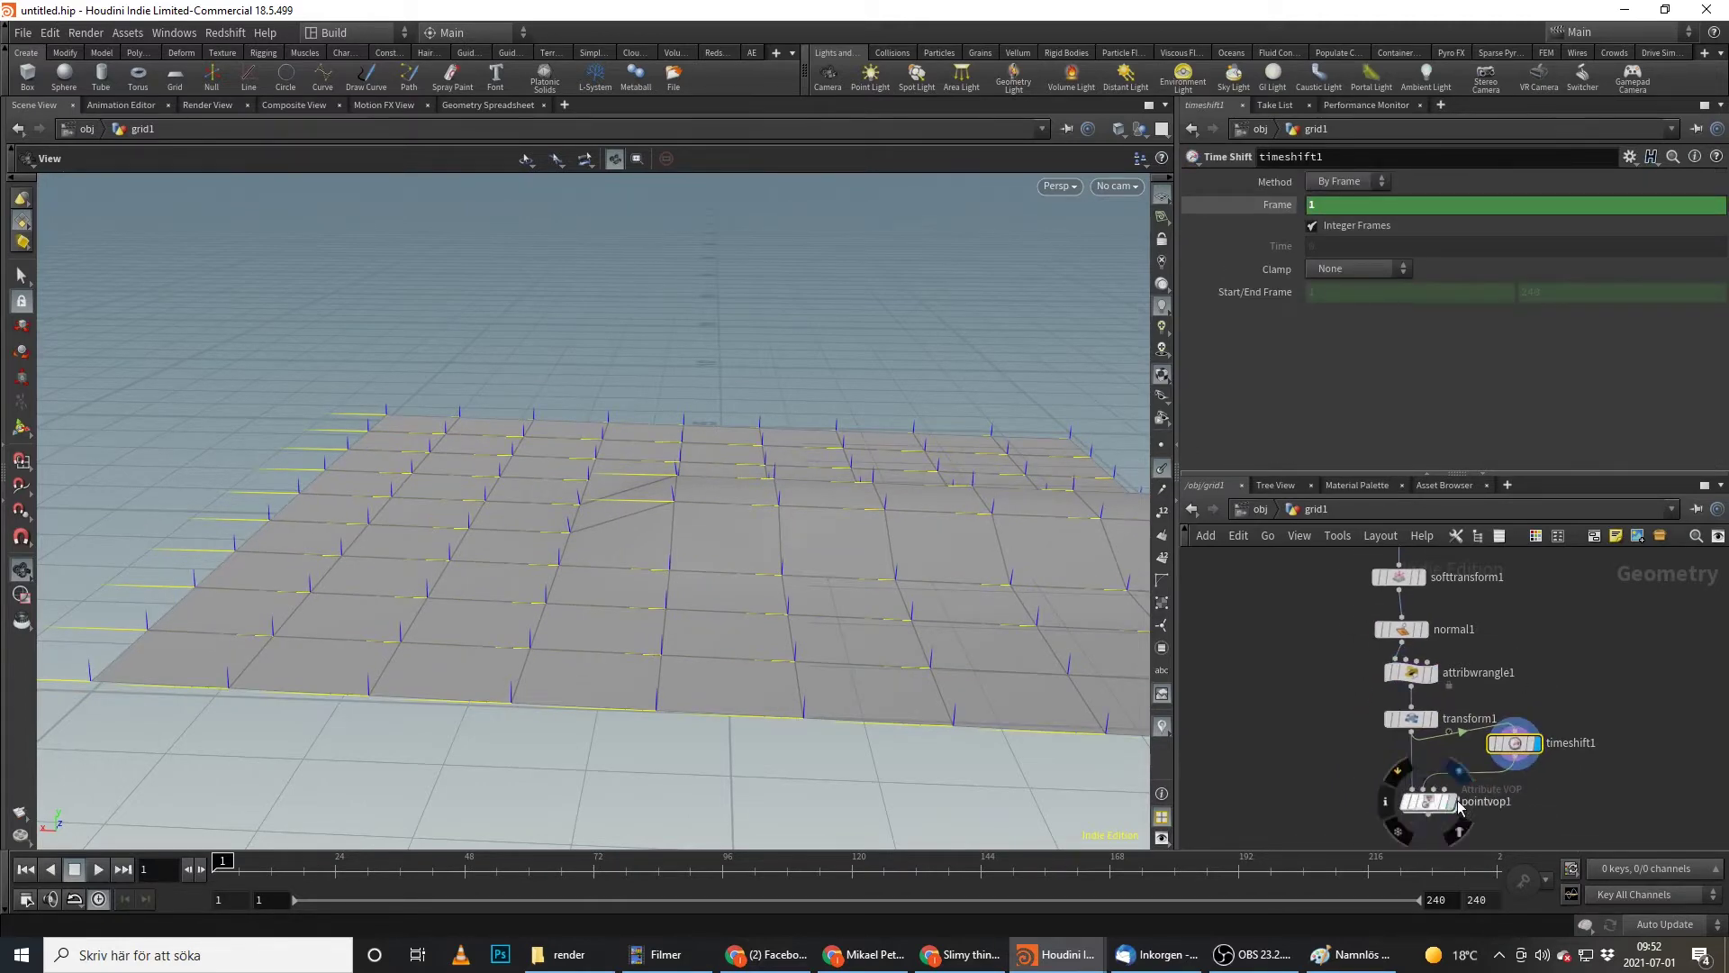
click(1428, 802)
click(1410, 718)
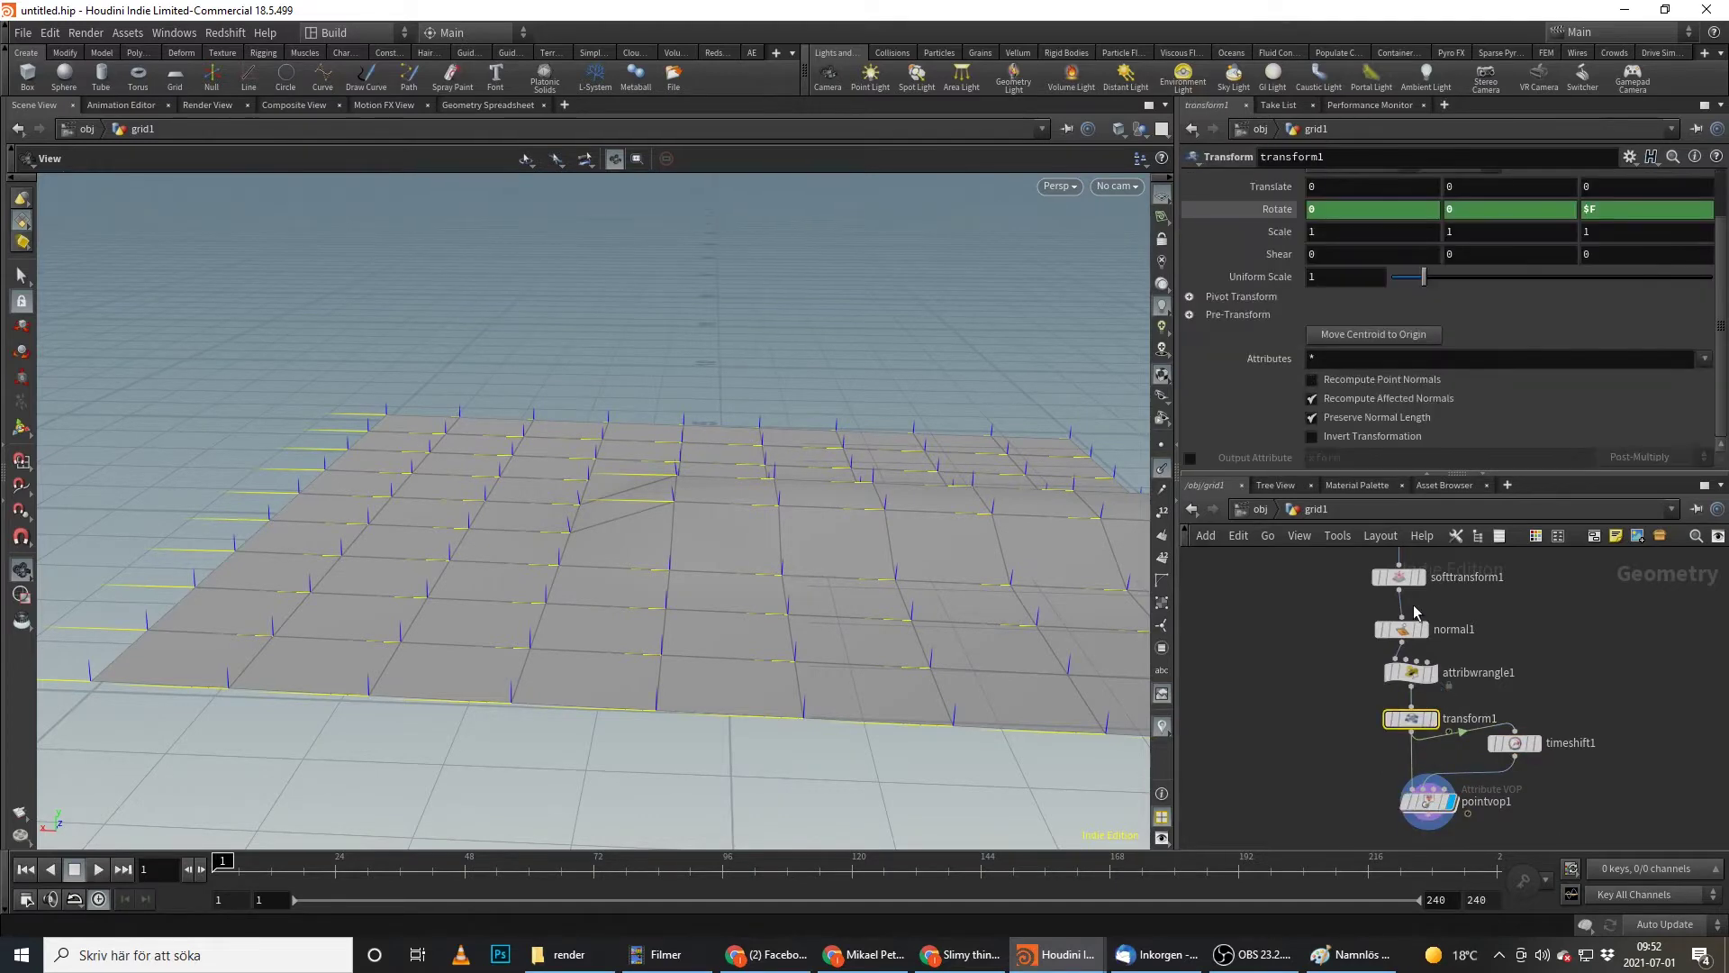
click(1614, 212)
text(-1)
key(Return)
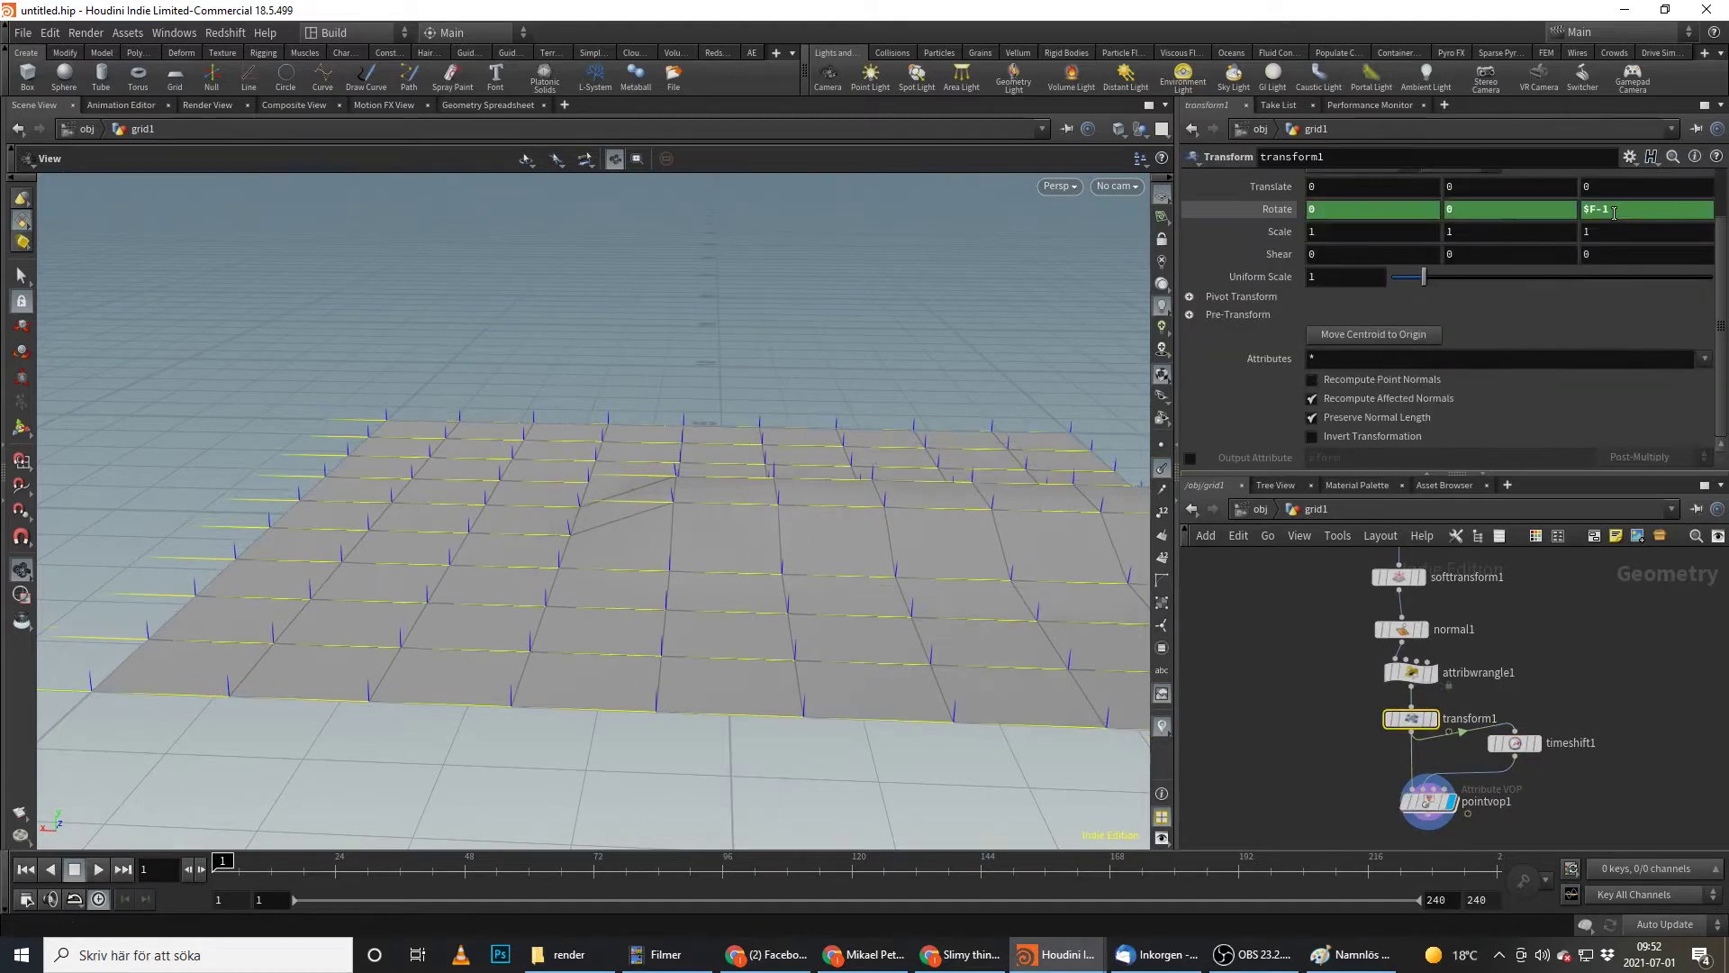
click(1514, 742)
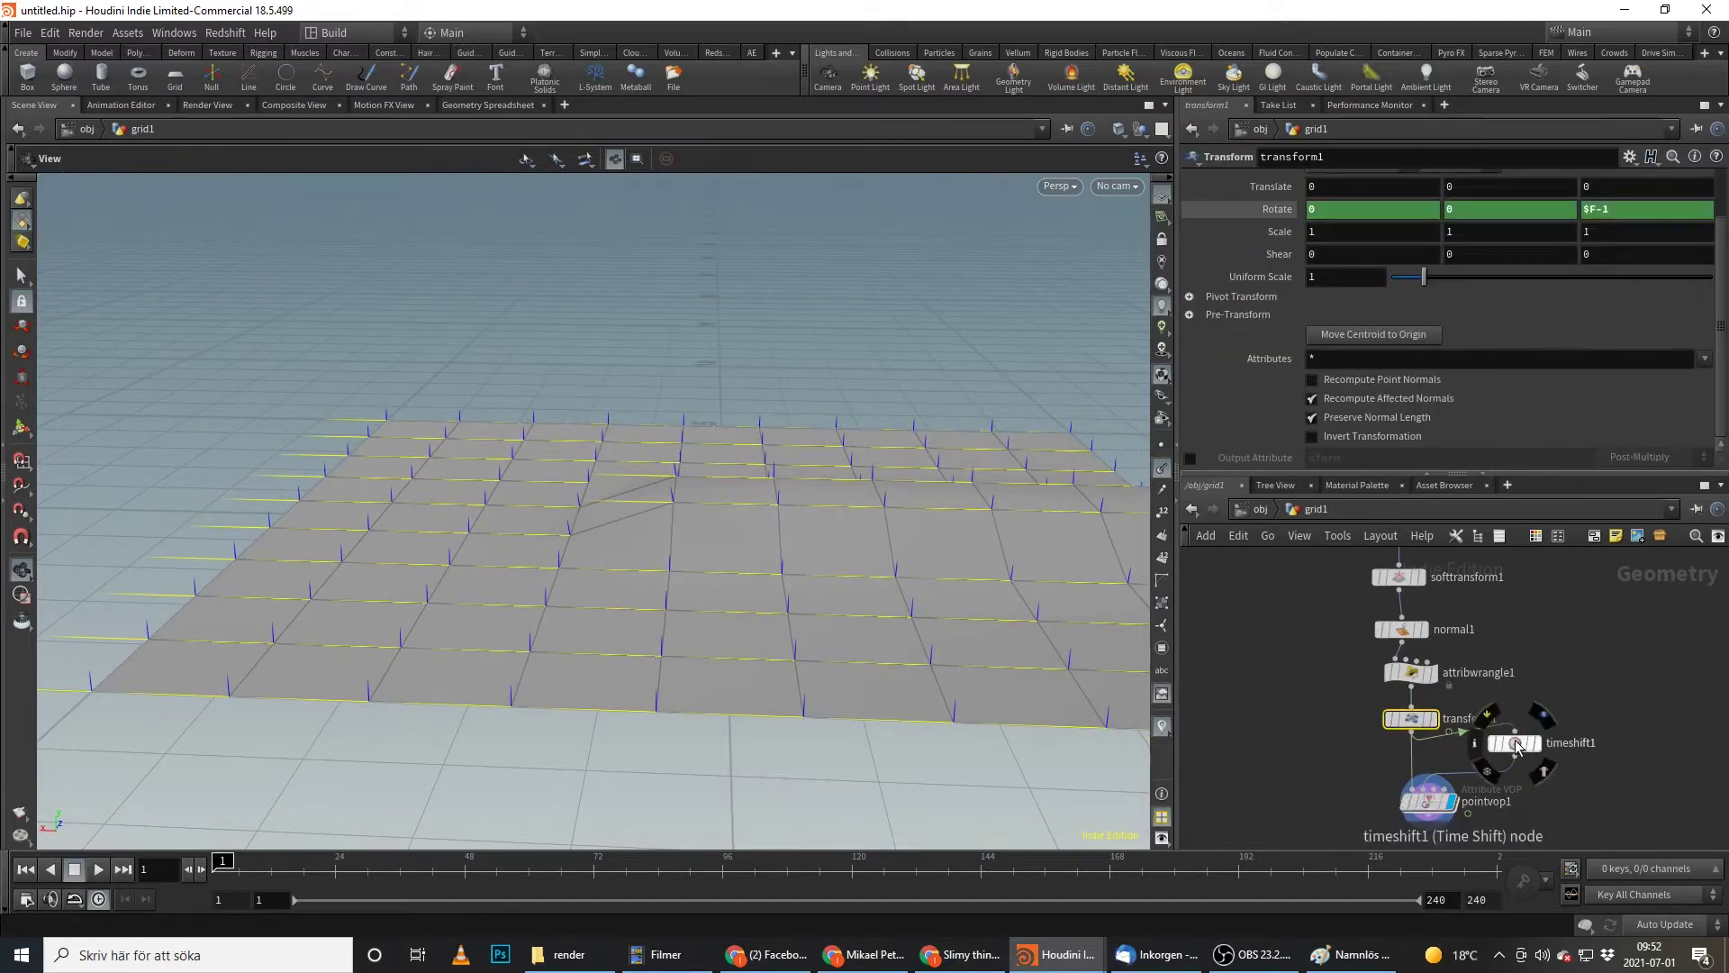
double_click(1430, 801)
- Line up the dot1, cross1 and trig1 nodes inside pointvop1
middle_drag(1261, 747, 1588, 674)
drag(1398, 721, 1385, 745)
drag(1537, 706, 1528, 699)
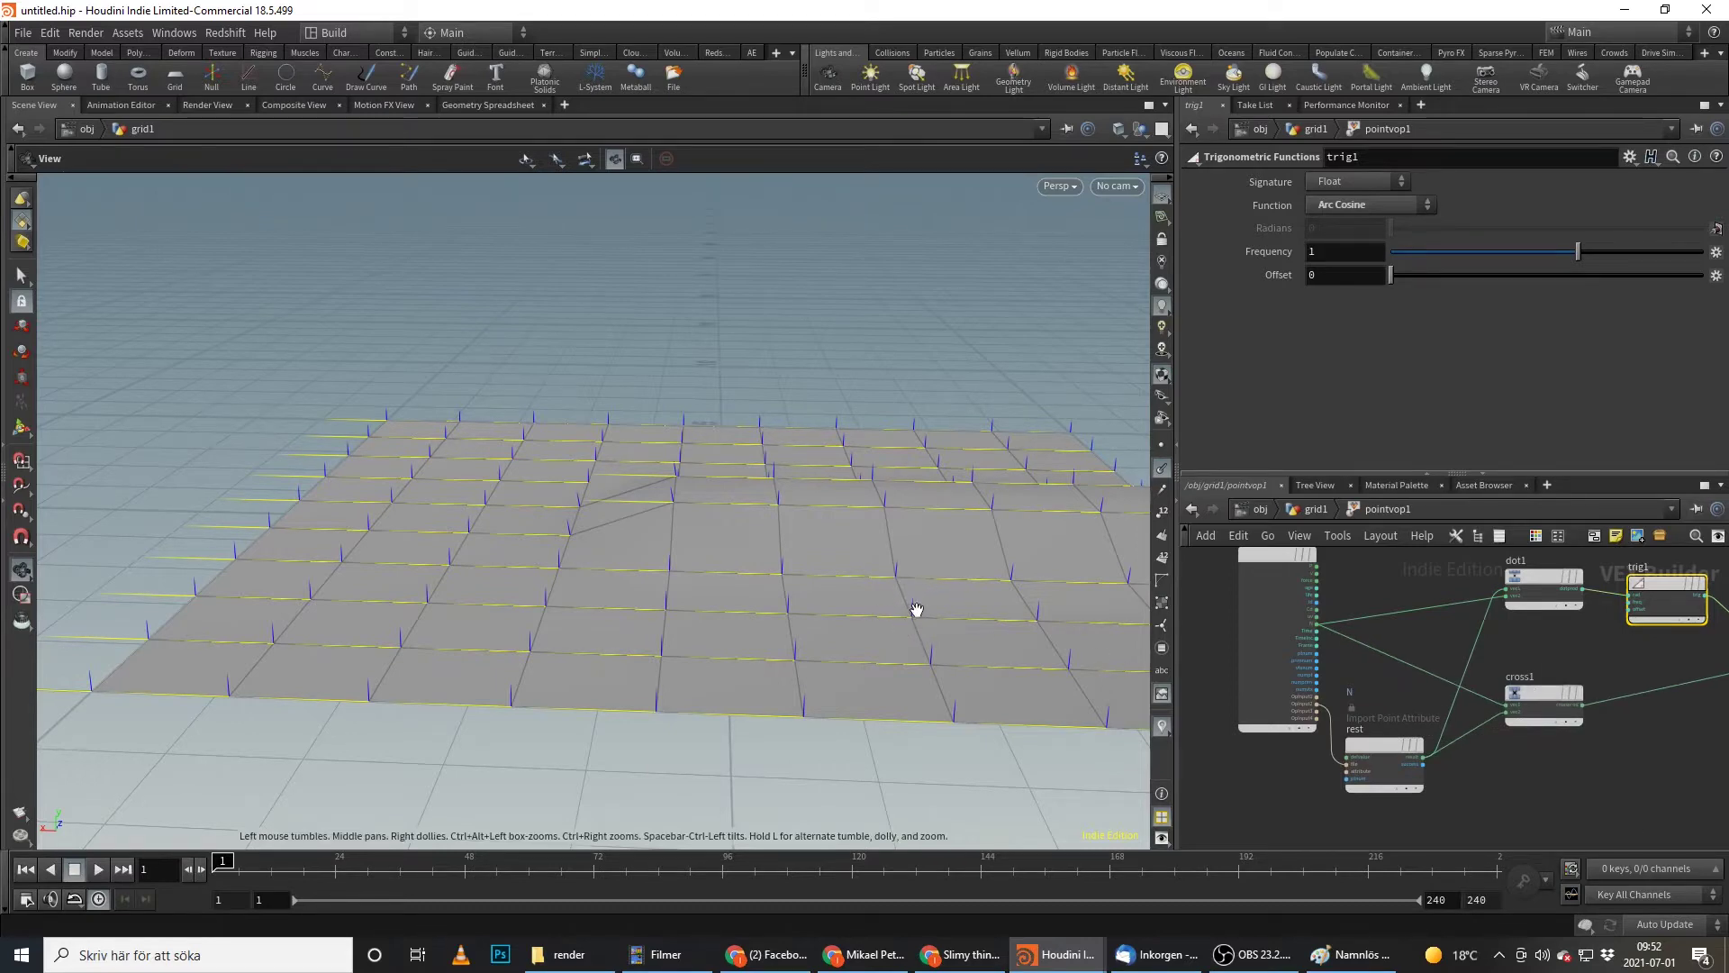
middle_drag(1592, 762, 1548, 837)
drag(1488, 657, 1468, 641)
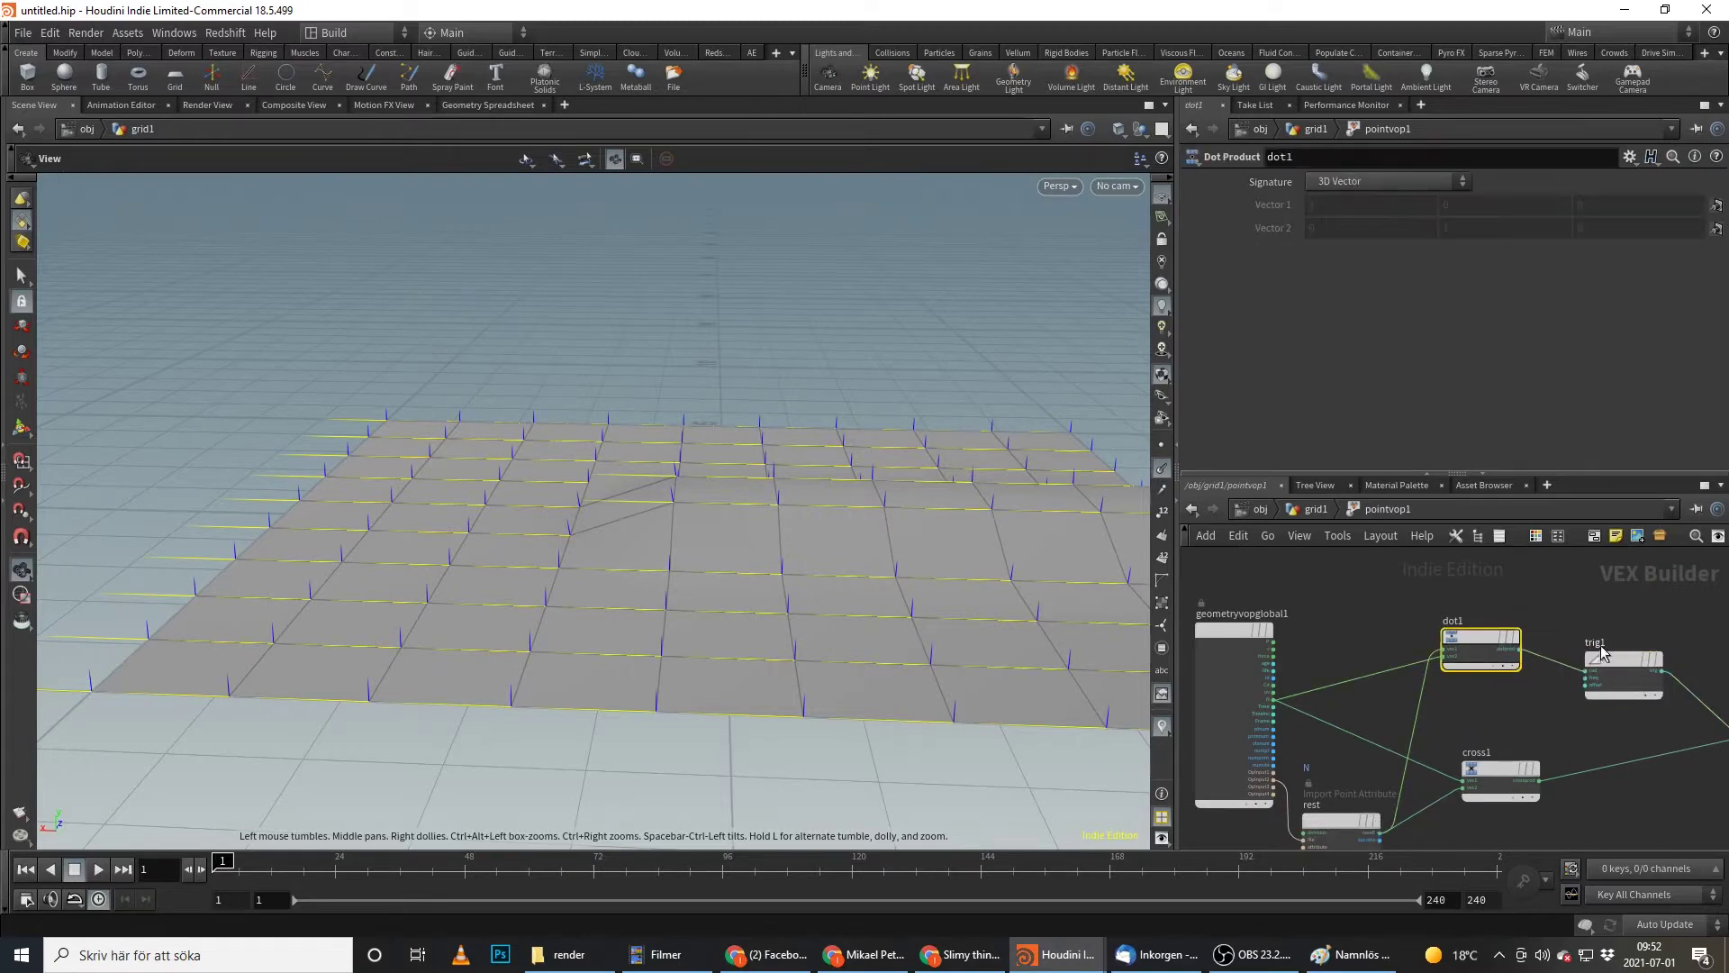
drag(1621, 671, 1619, 650)
- Inspect multiply1, rotate1 and invert1, then return to grid1 and scrub the timeline
middle_drag(1651, 639, 1407, 641)
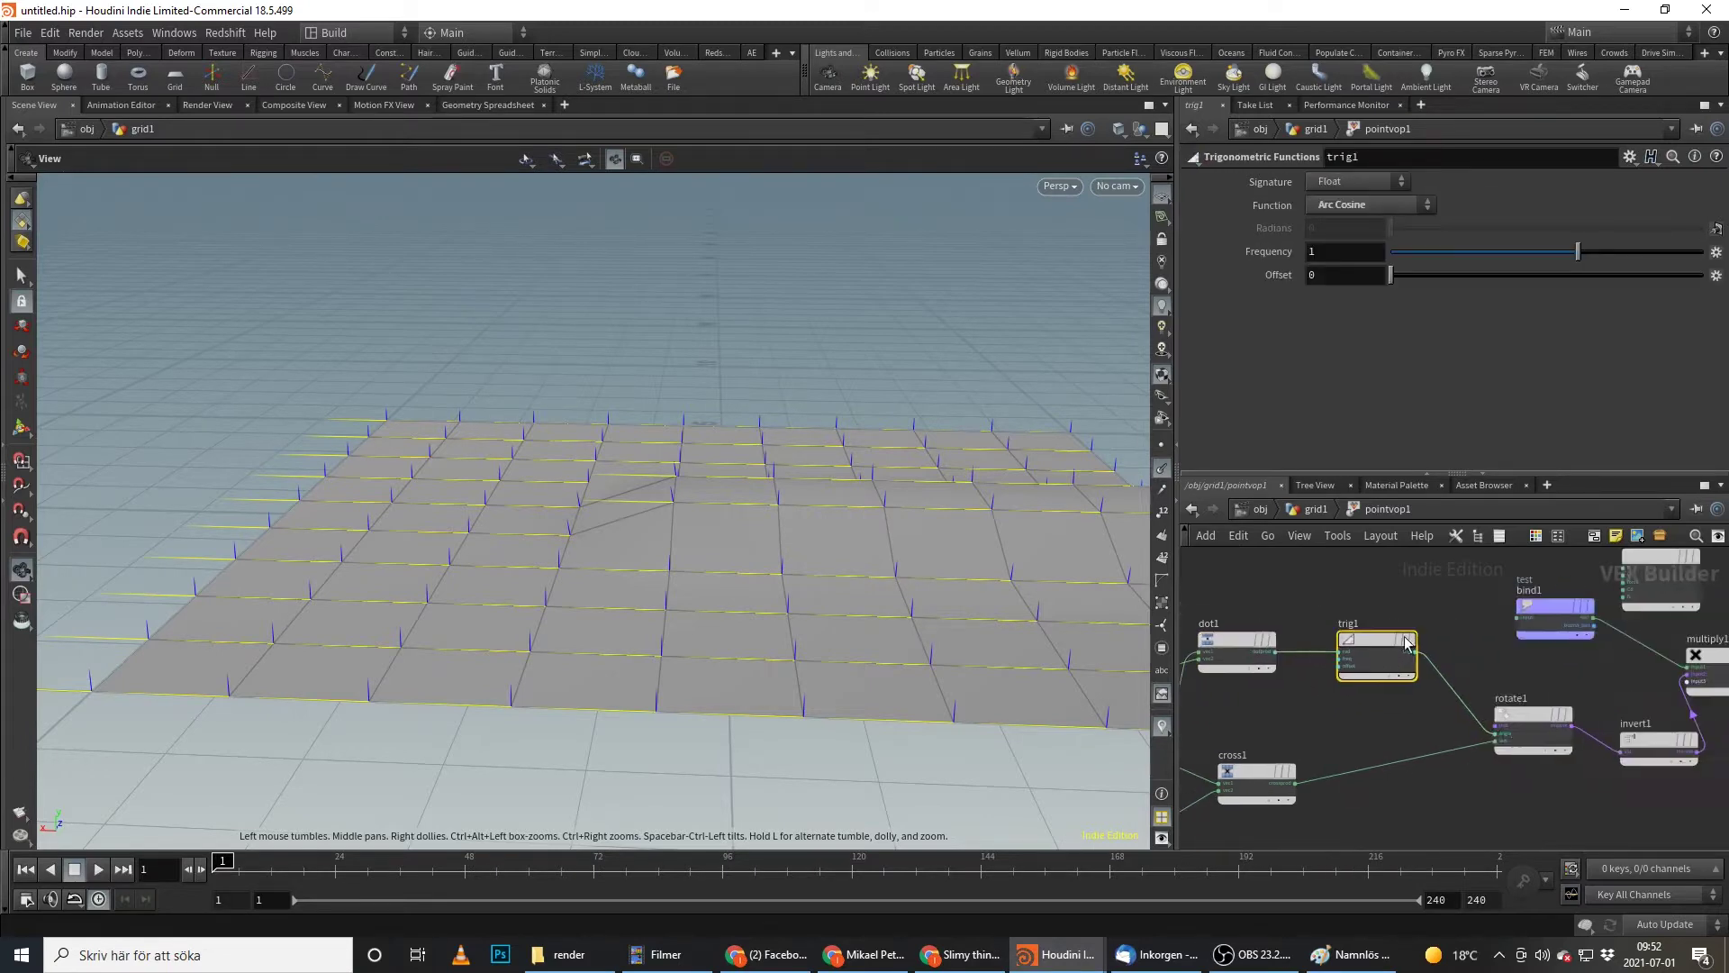
scroll(1432, 770, up, 3)
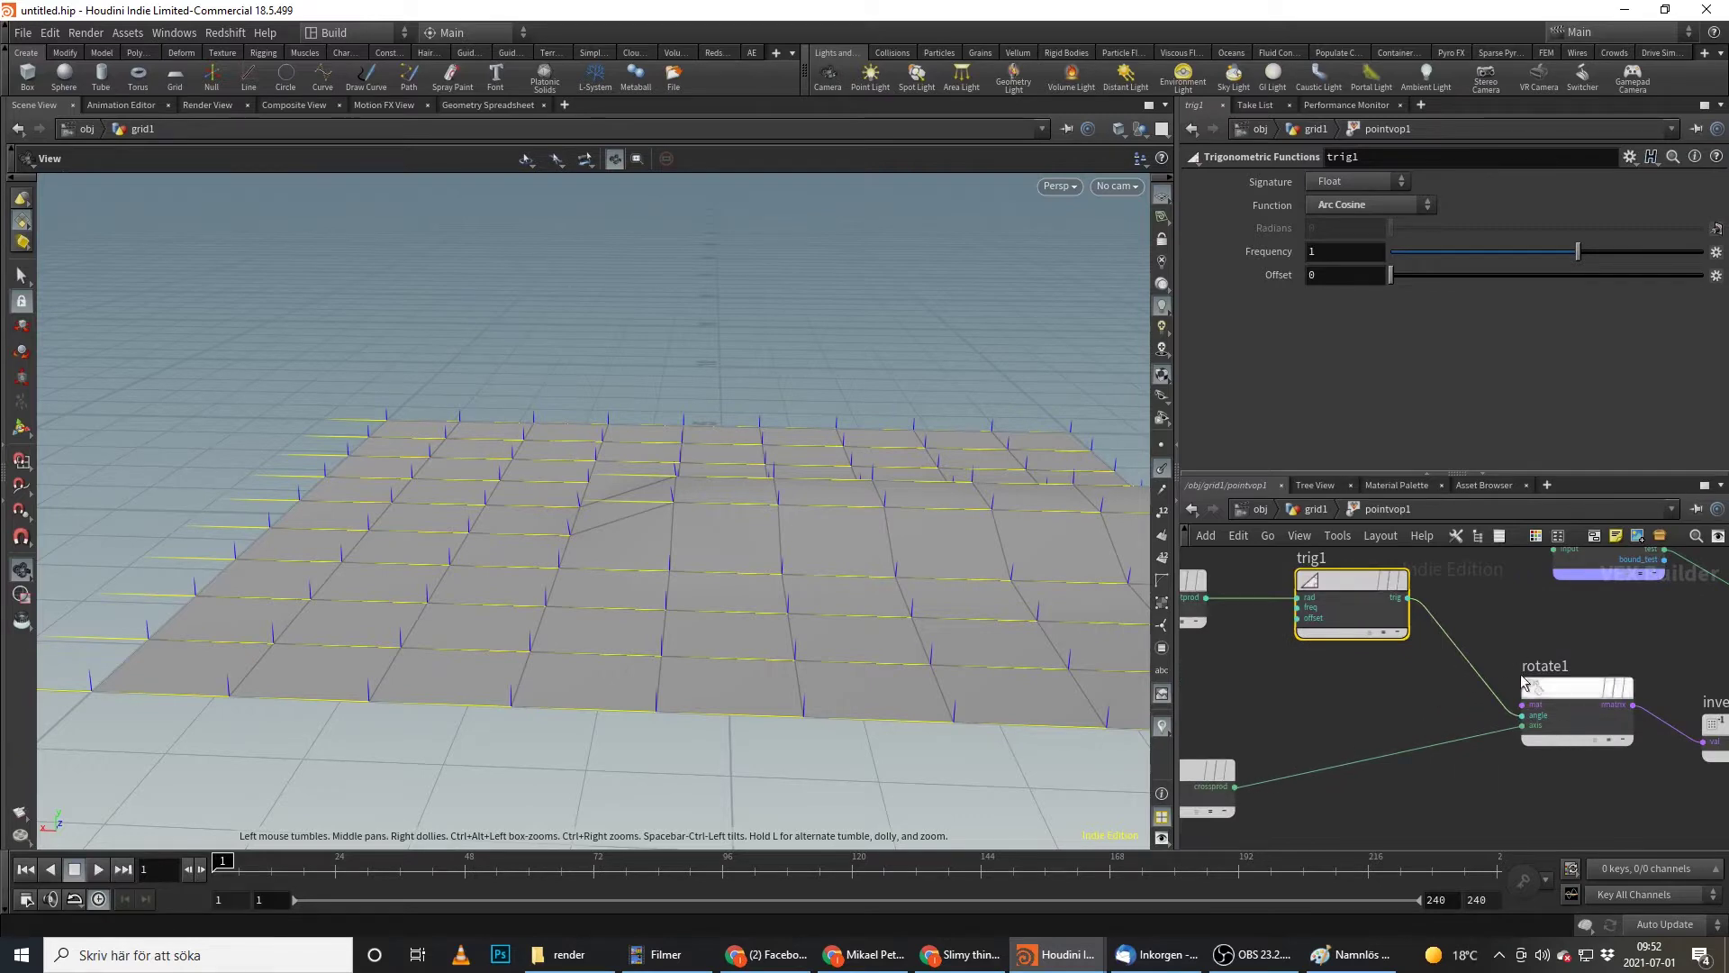
middle_drag(1709, 667, 1529, 710)
click(1648, 740)
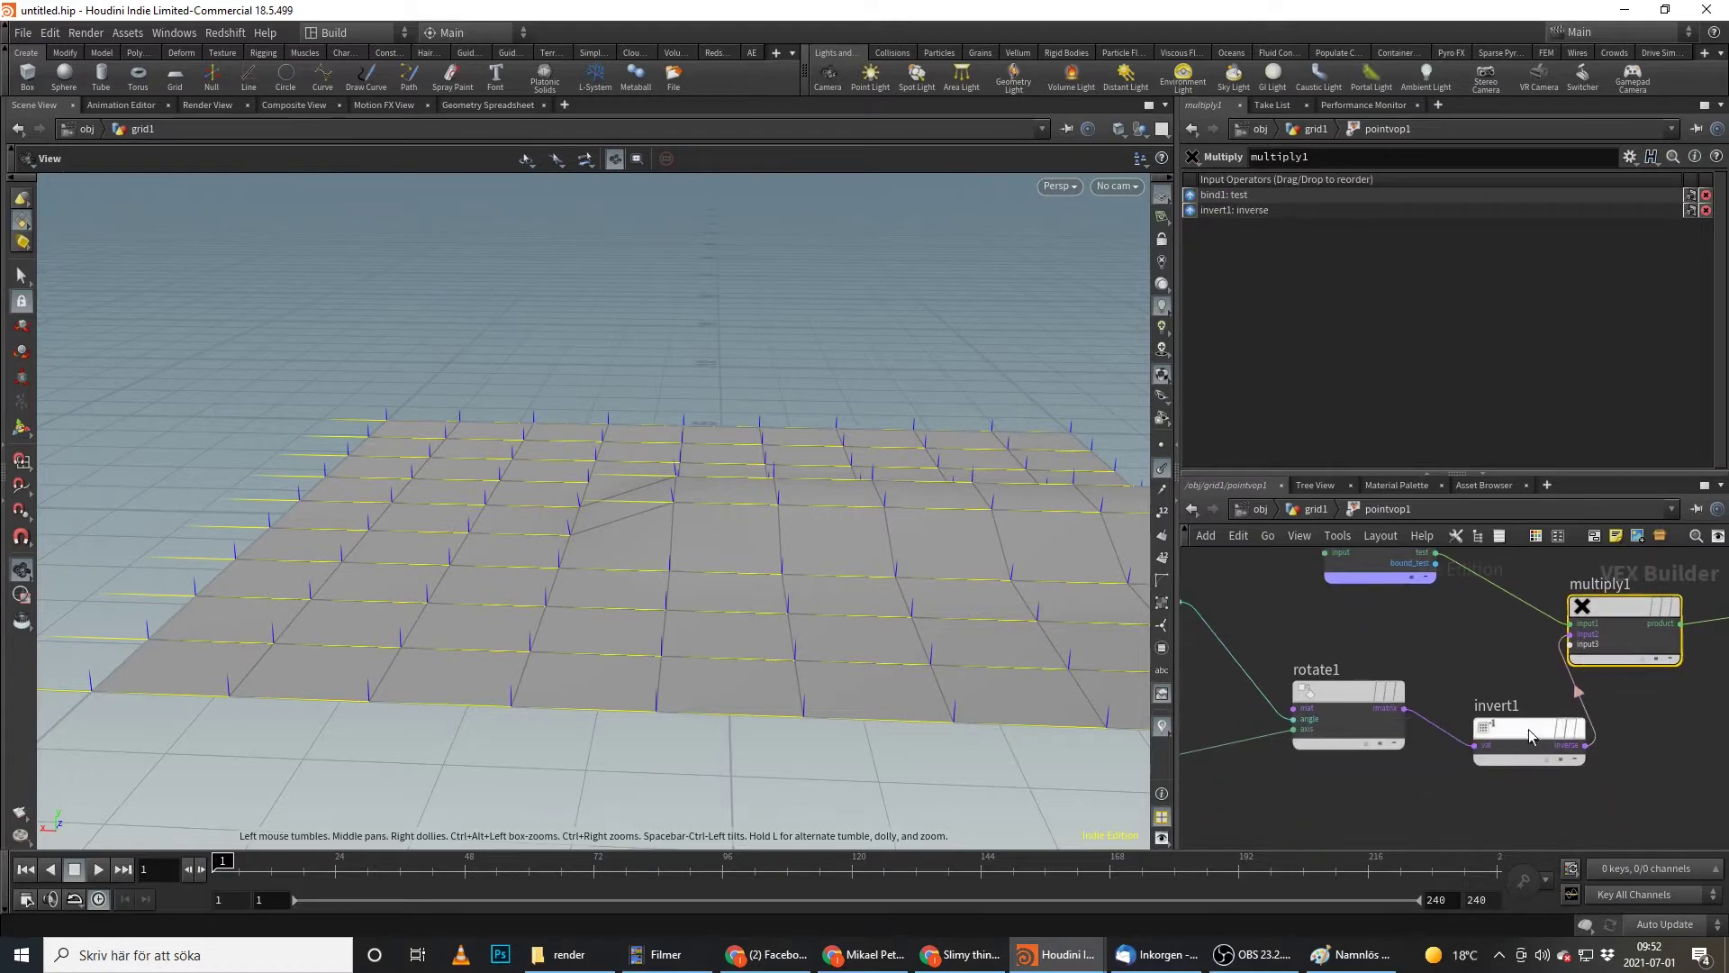
click(1327, 701)
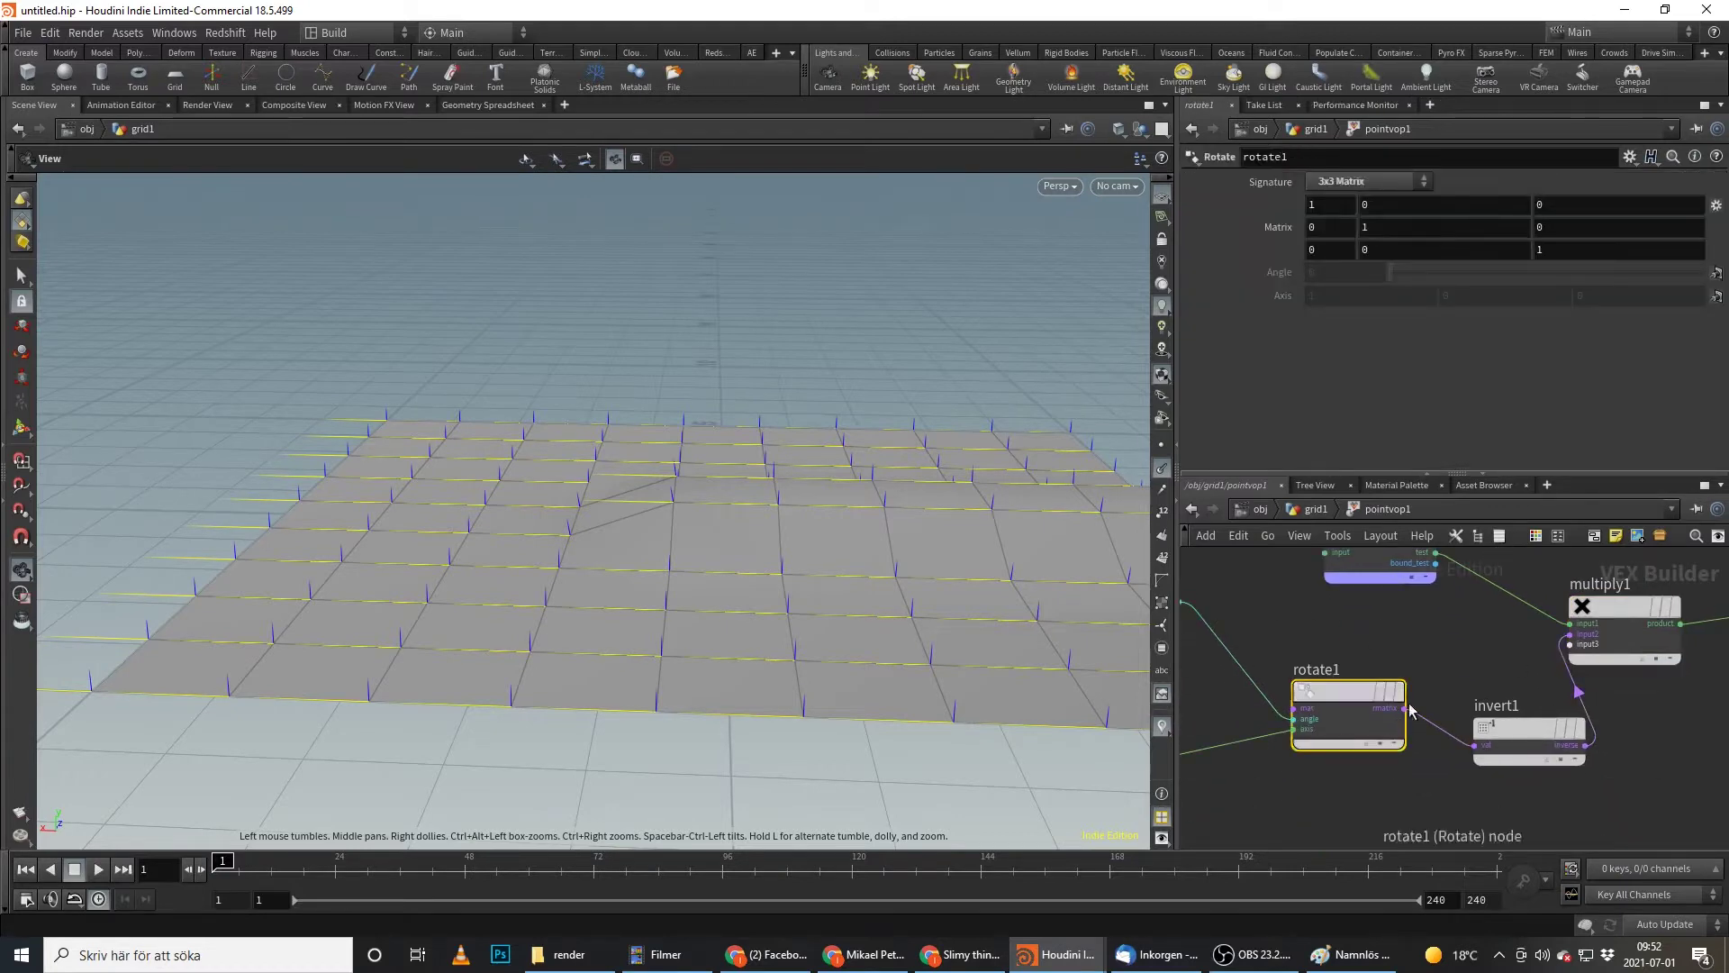
click(1526, 727)
middle_drag(1511, 638, 1378, 749)
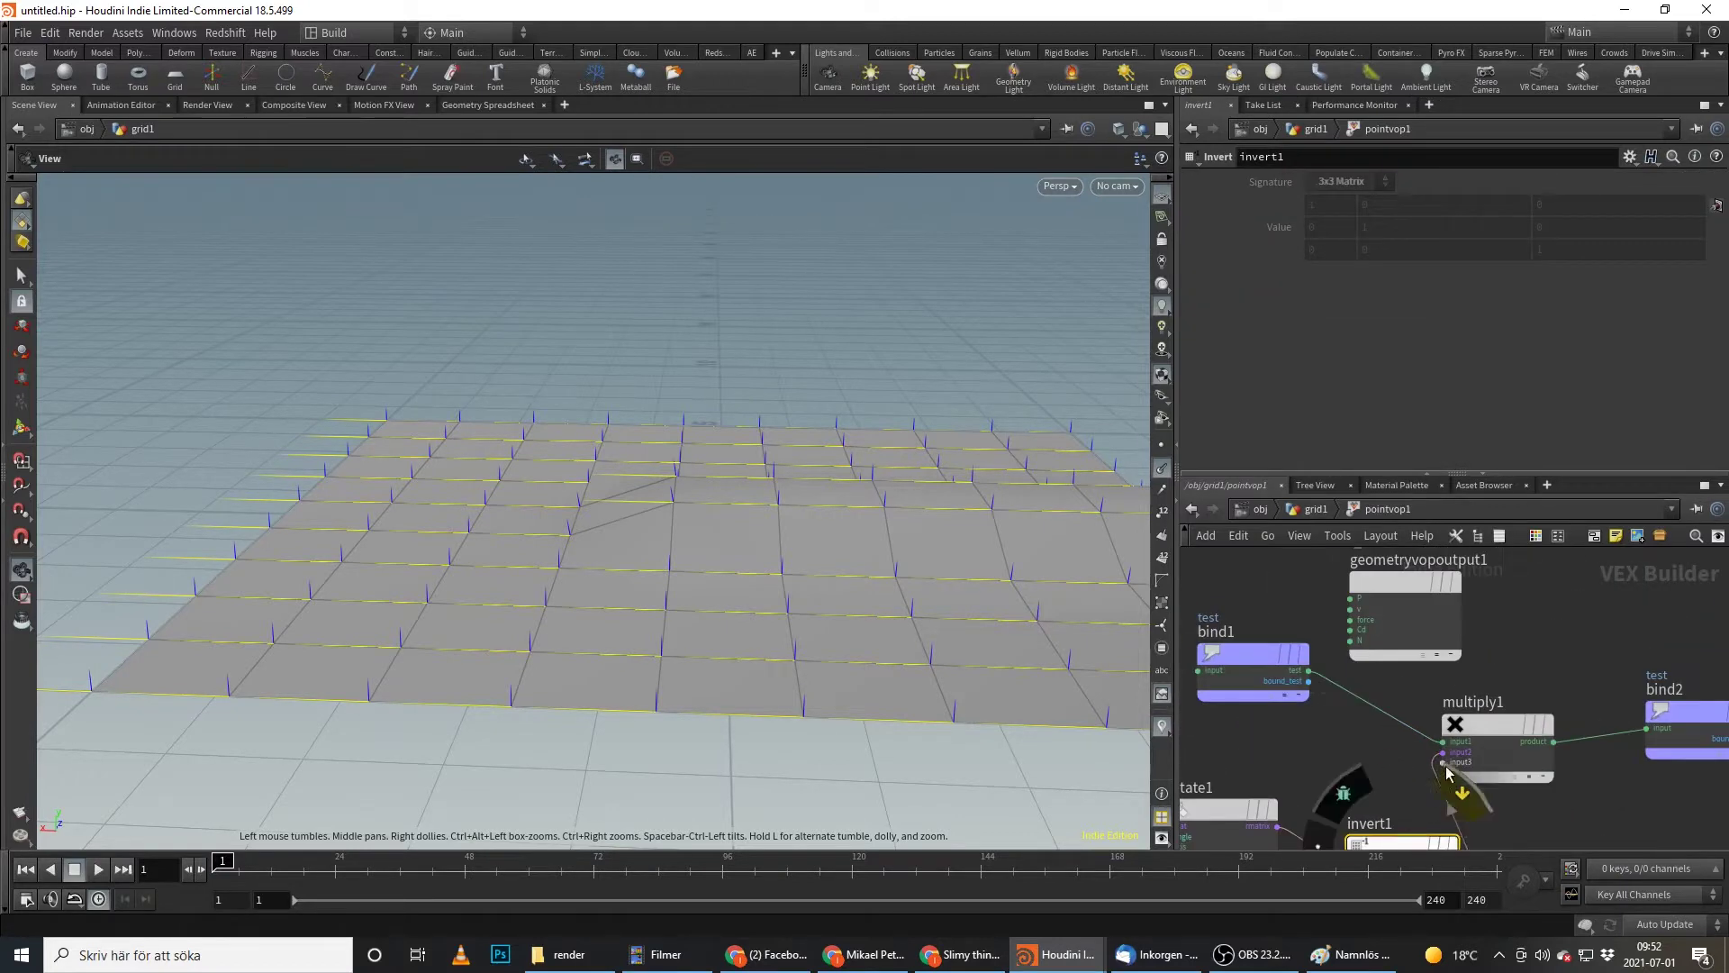
mouse_move(1485, 728)
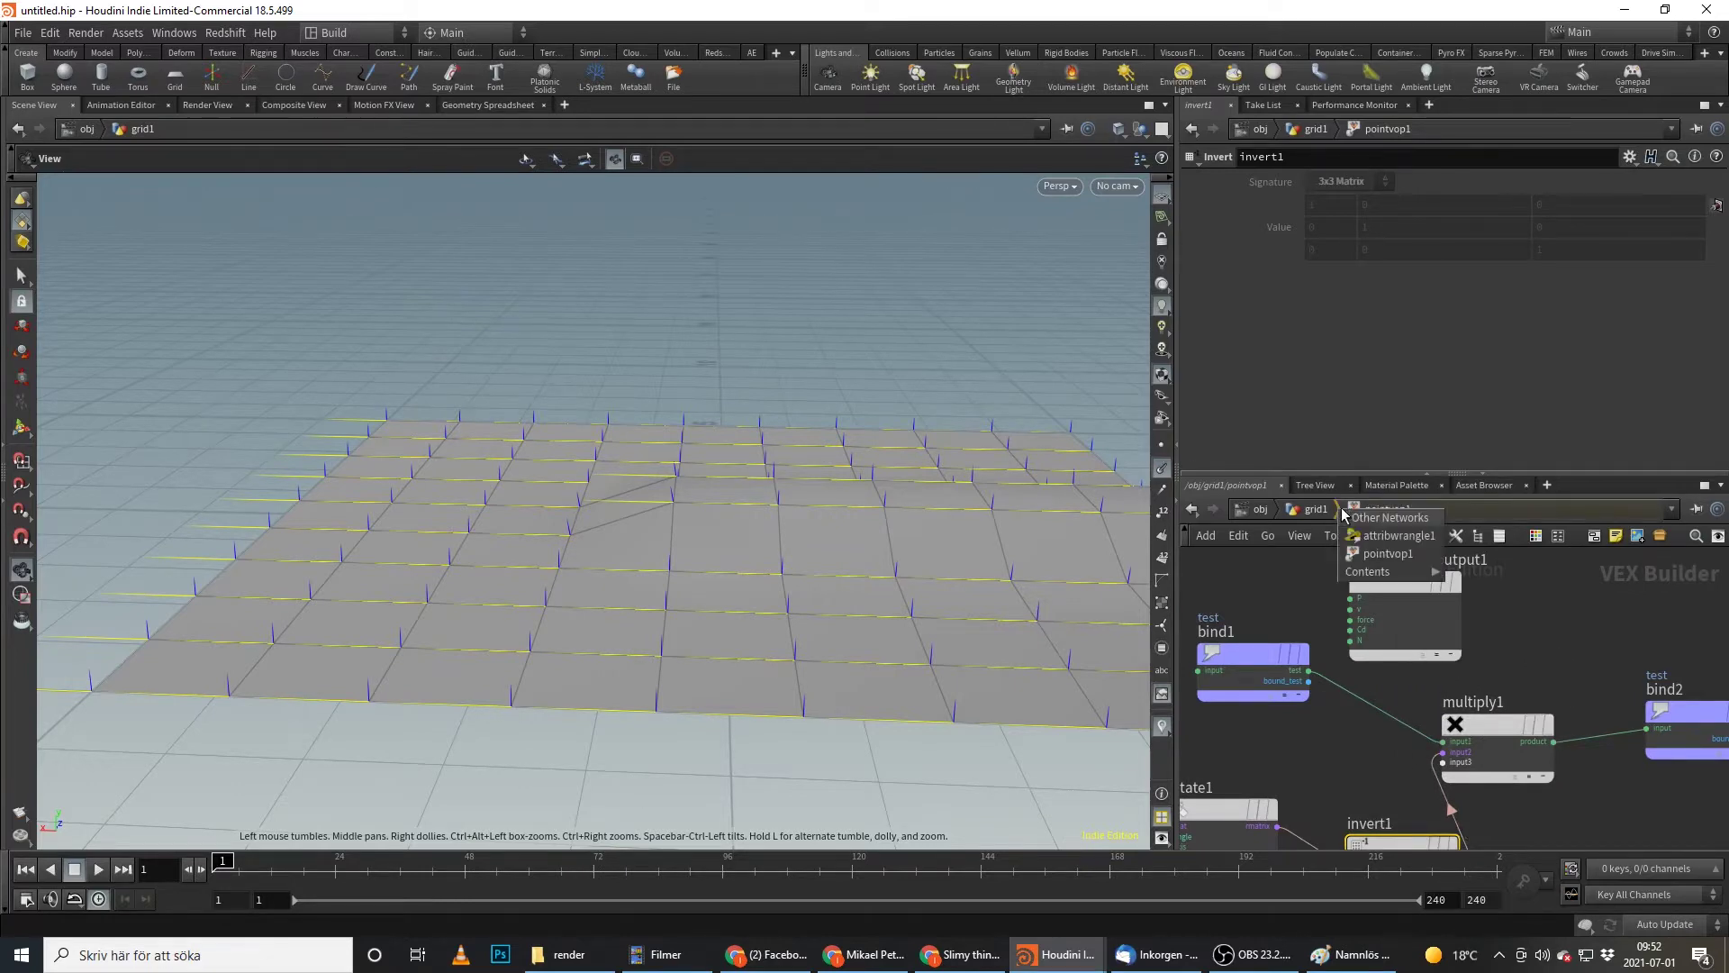
click(1315, 510)
mouse_move(261, 867)
mouse_down()
mouse_move(960, 870)
mouse_move(234, 866)
mouse_move(388, 830)
mouse_up()
- Rewind to the first frame, start playback, and display transform1's output
key(ctrl+Up)
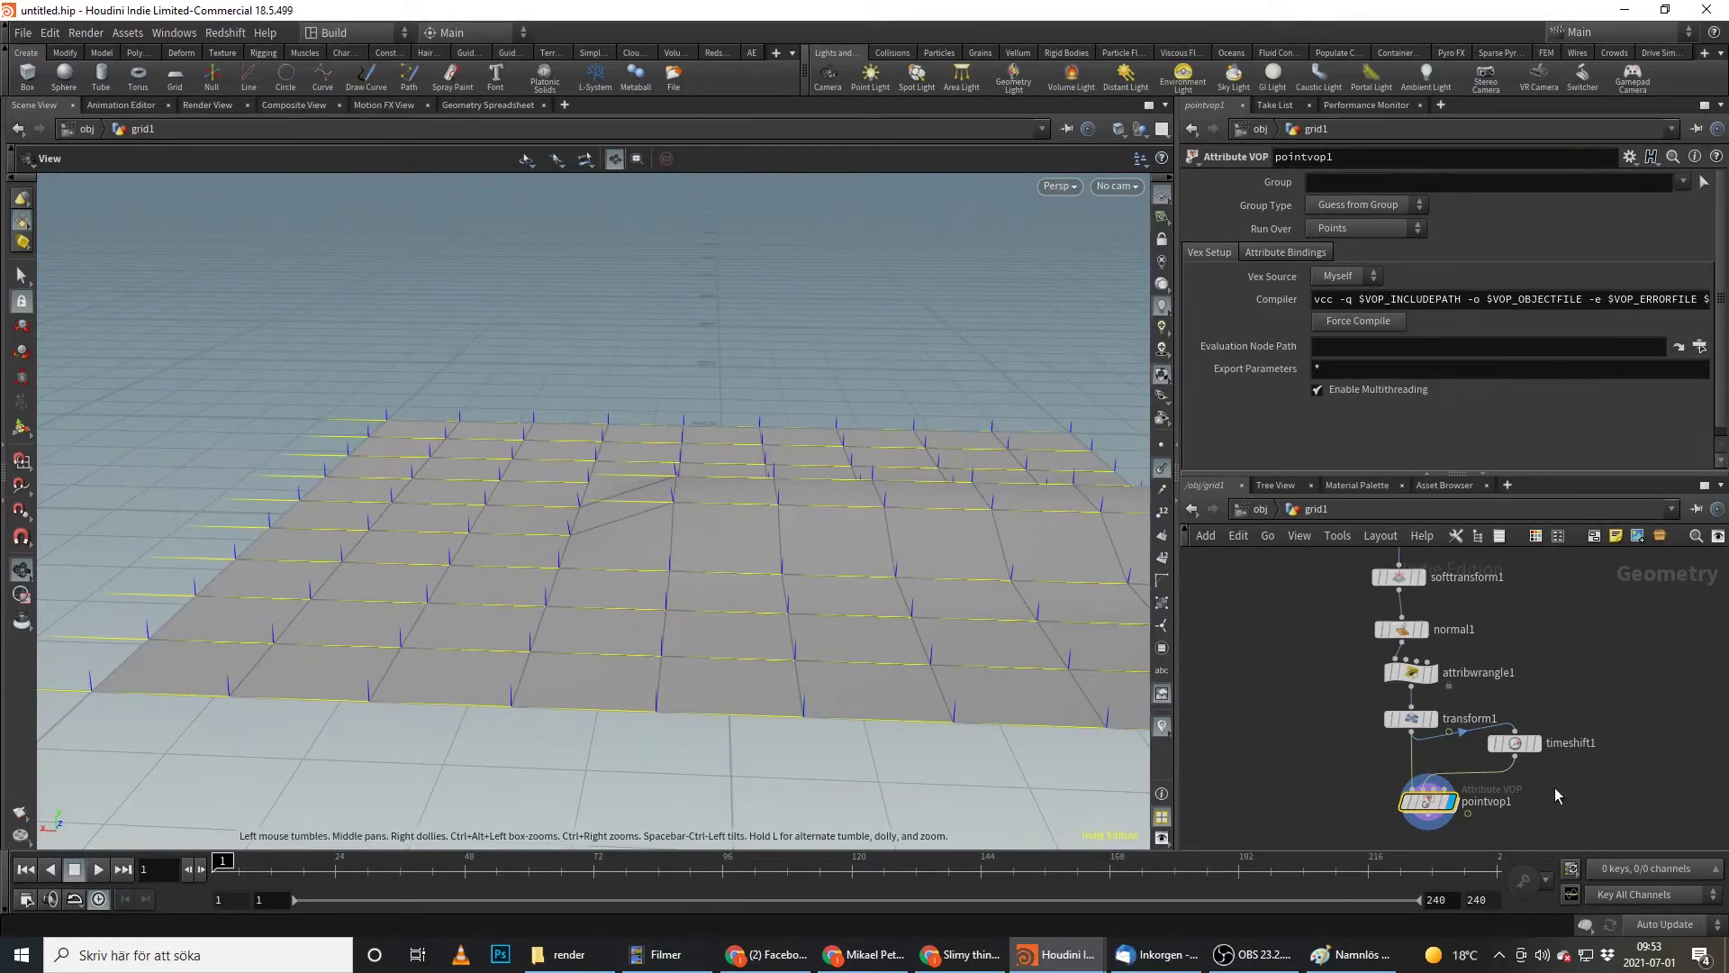
middle_drag(1545, 787, 1536, 743)
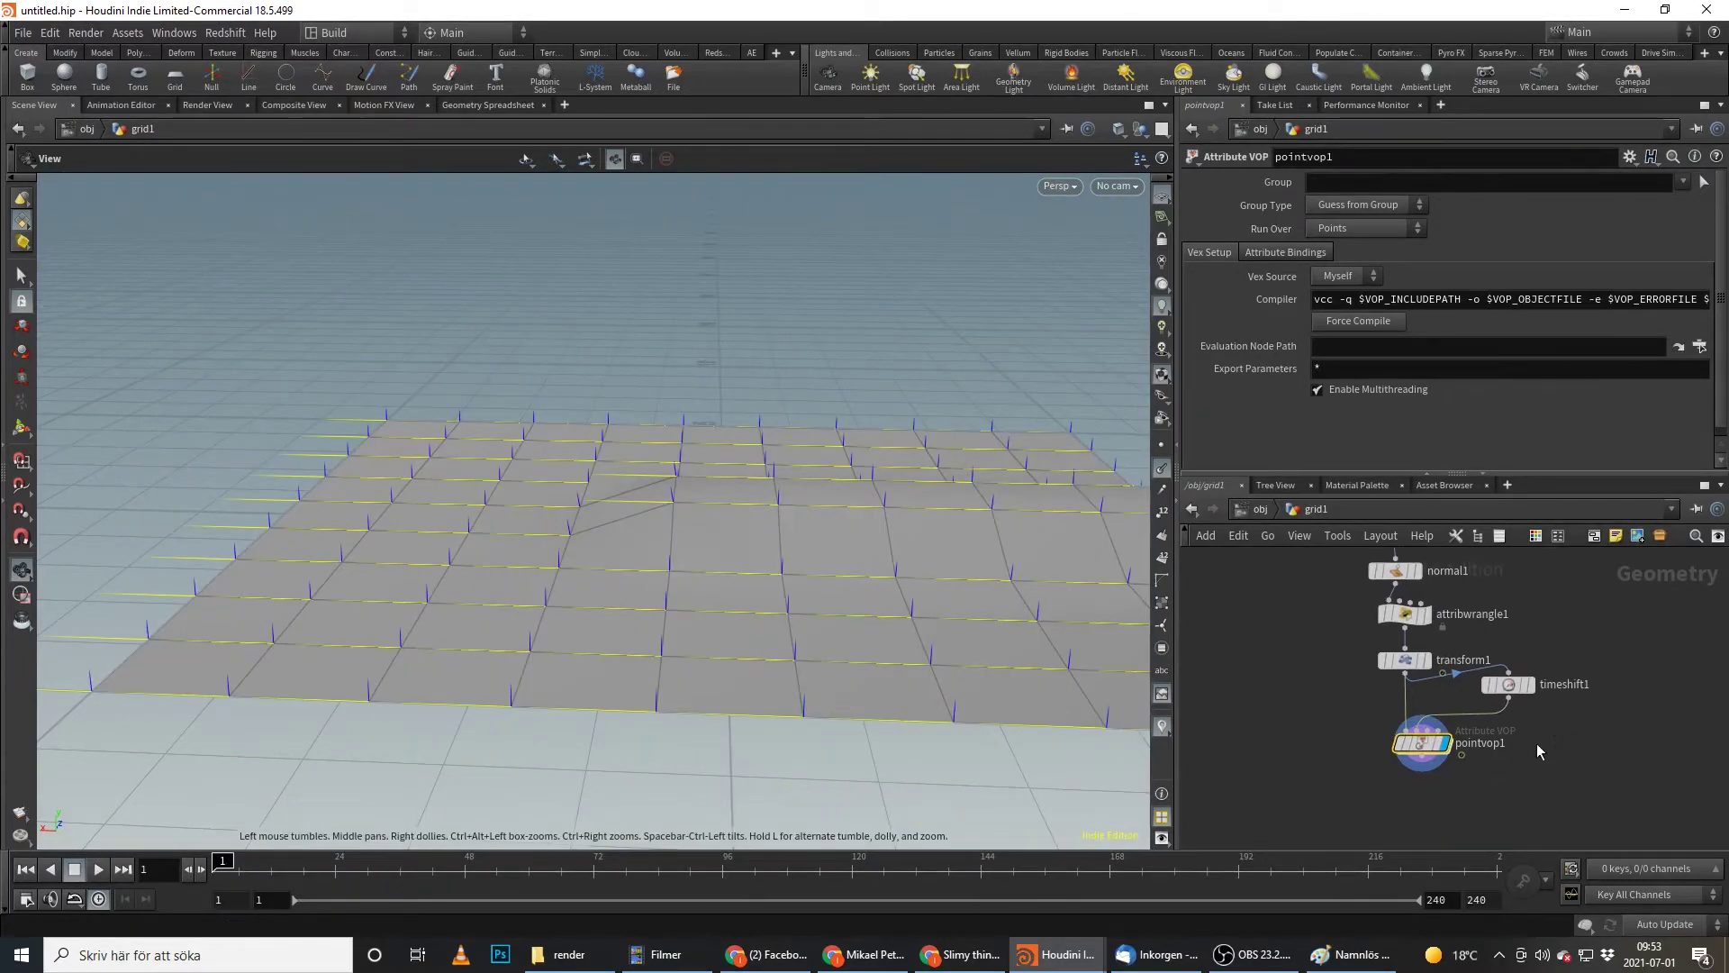
click(1405, 660)
click(94, 871)
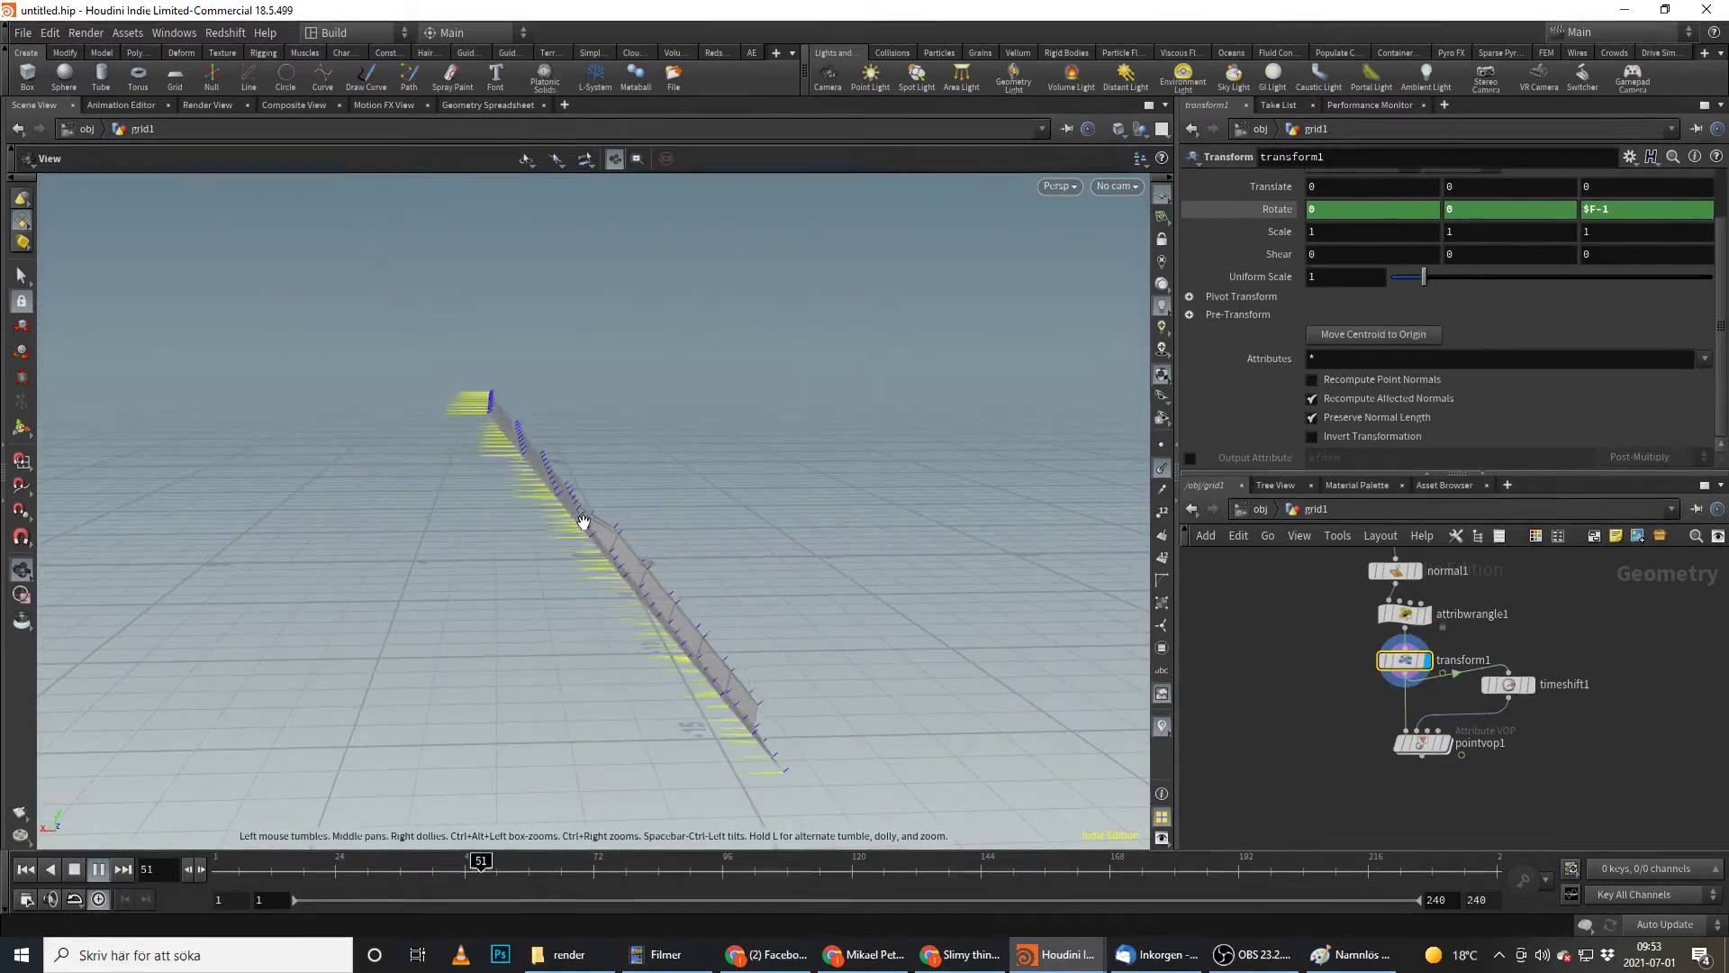
mouse_move(1421, 734)
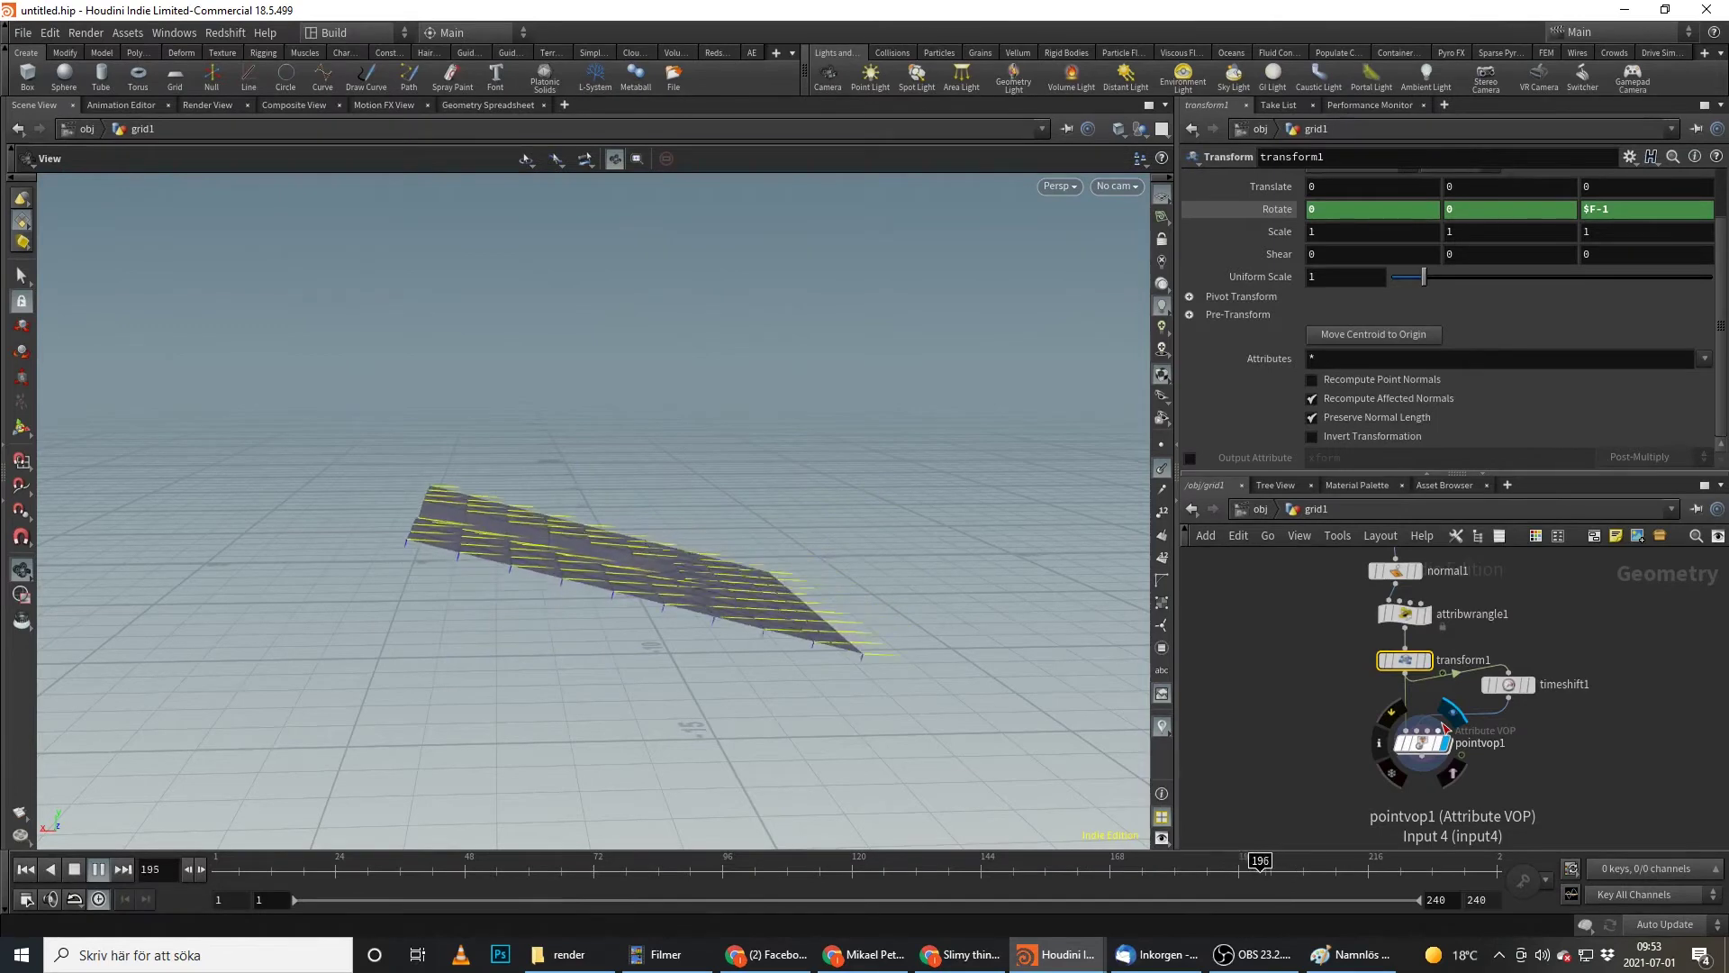
click(1431, 661)
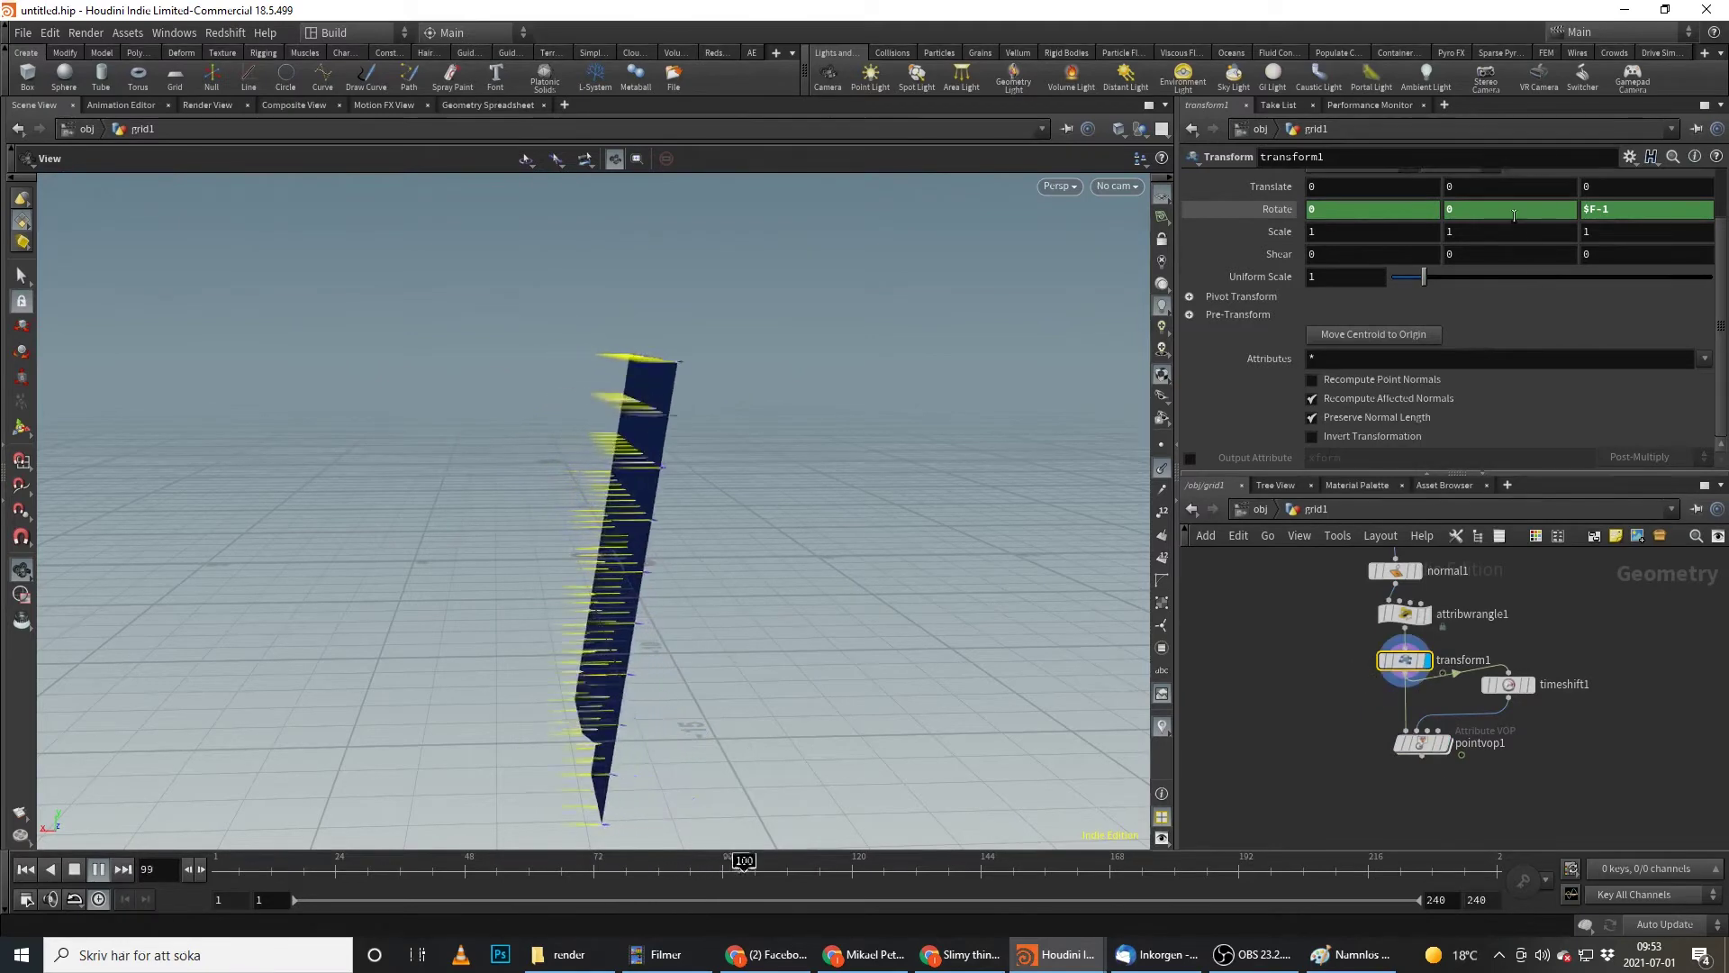
- Set transform1's rotation to 0, $F-1, $F-1 and display the pointvop1 result
click(1340, 209)
text(0 $F-1 $F-1)
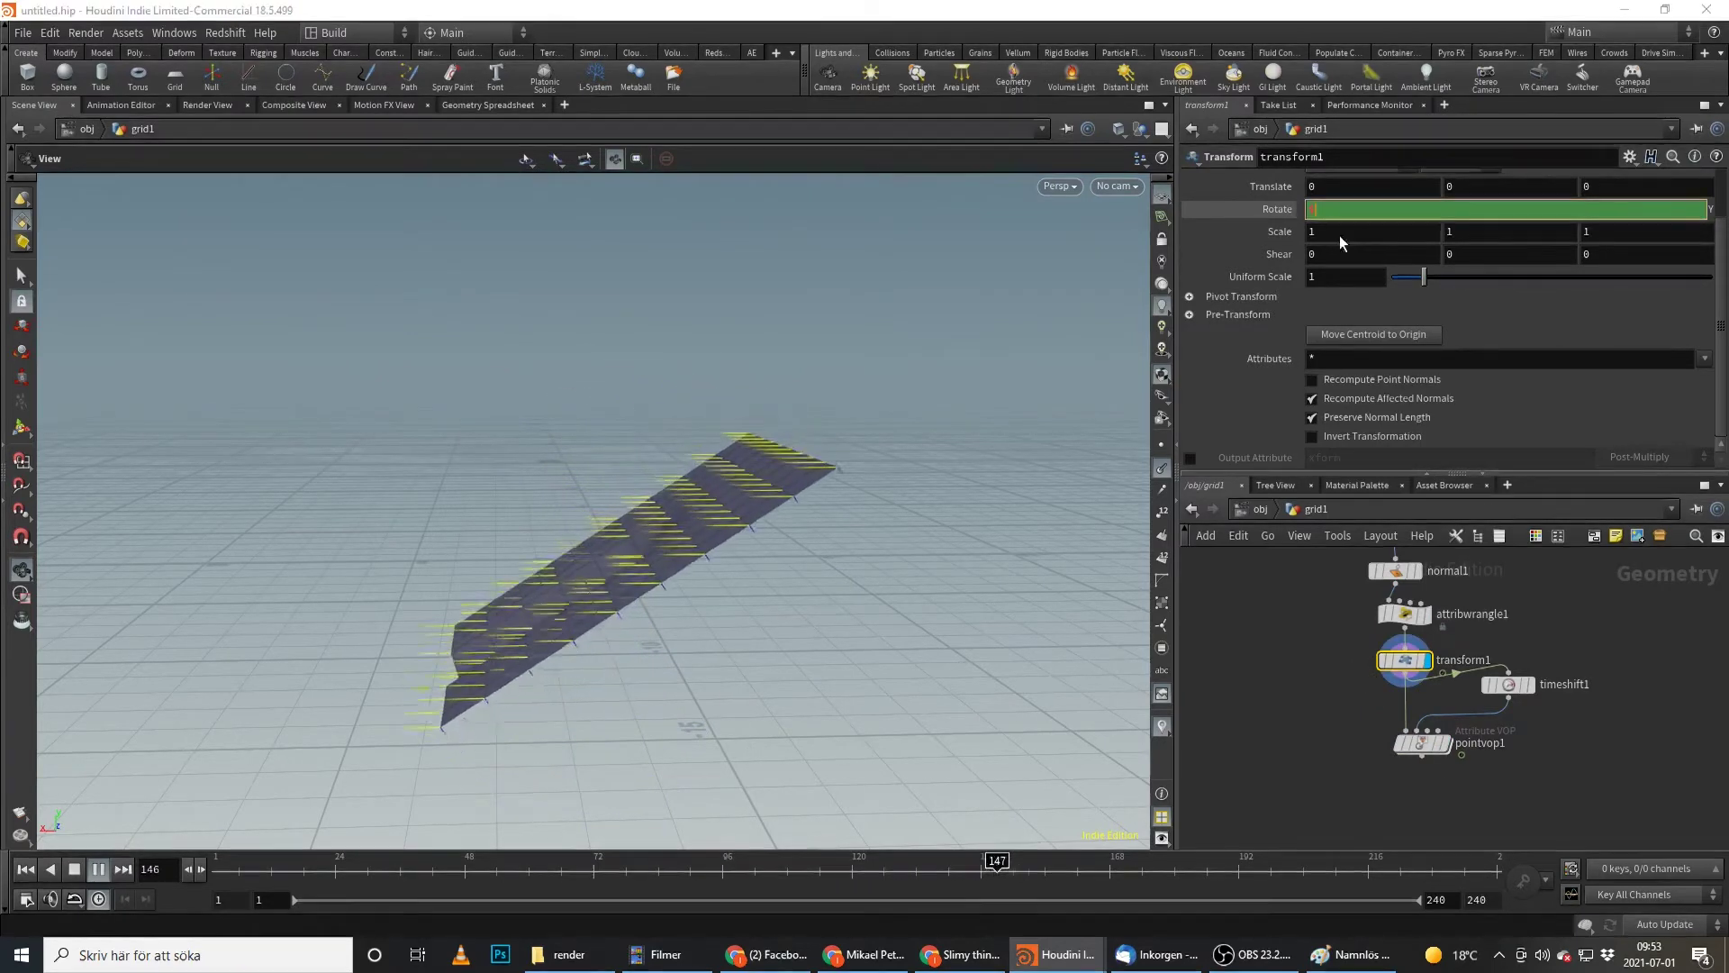
key(Return)
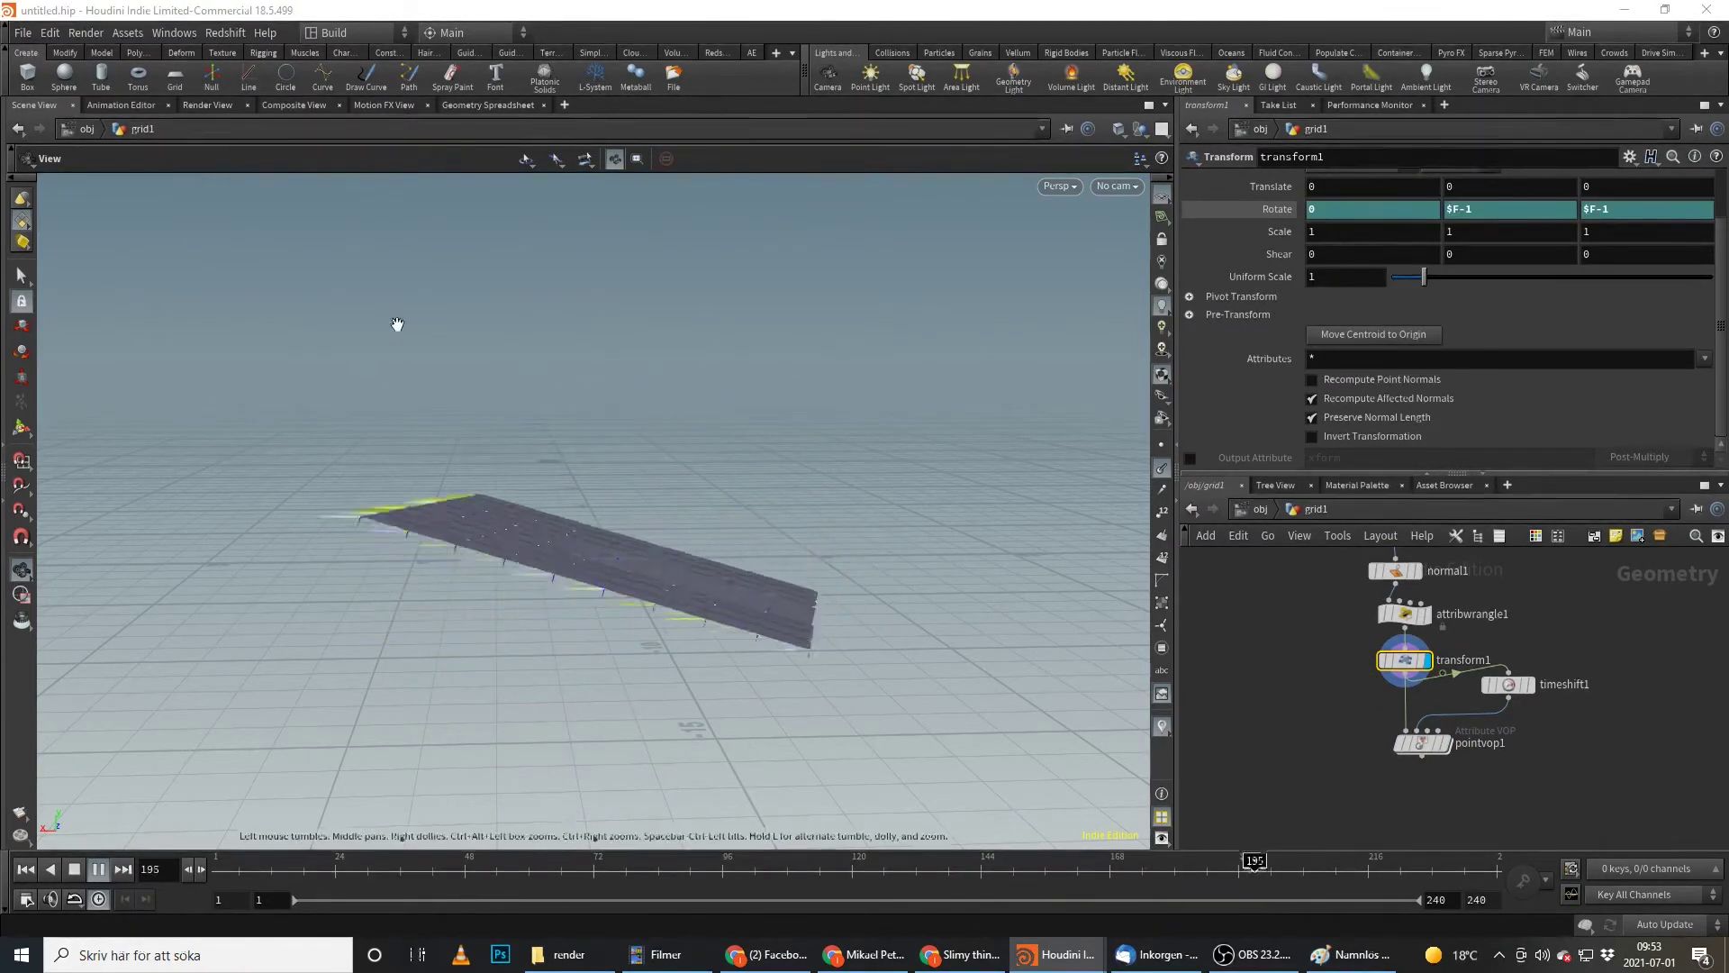
click(1445, 743)
drag(571, 513, 655, 471)
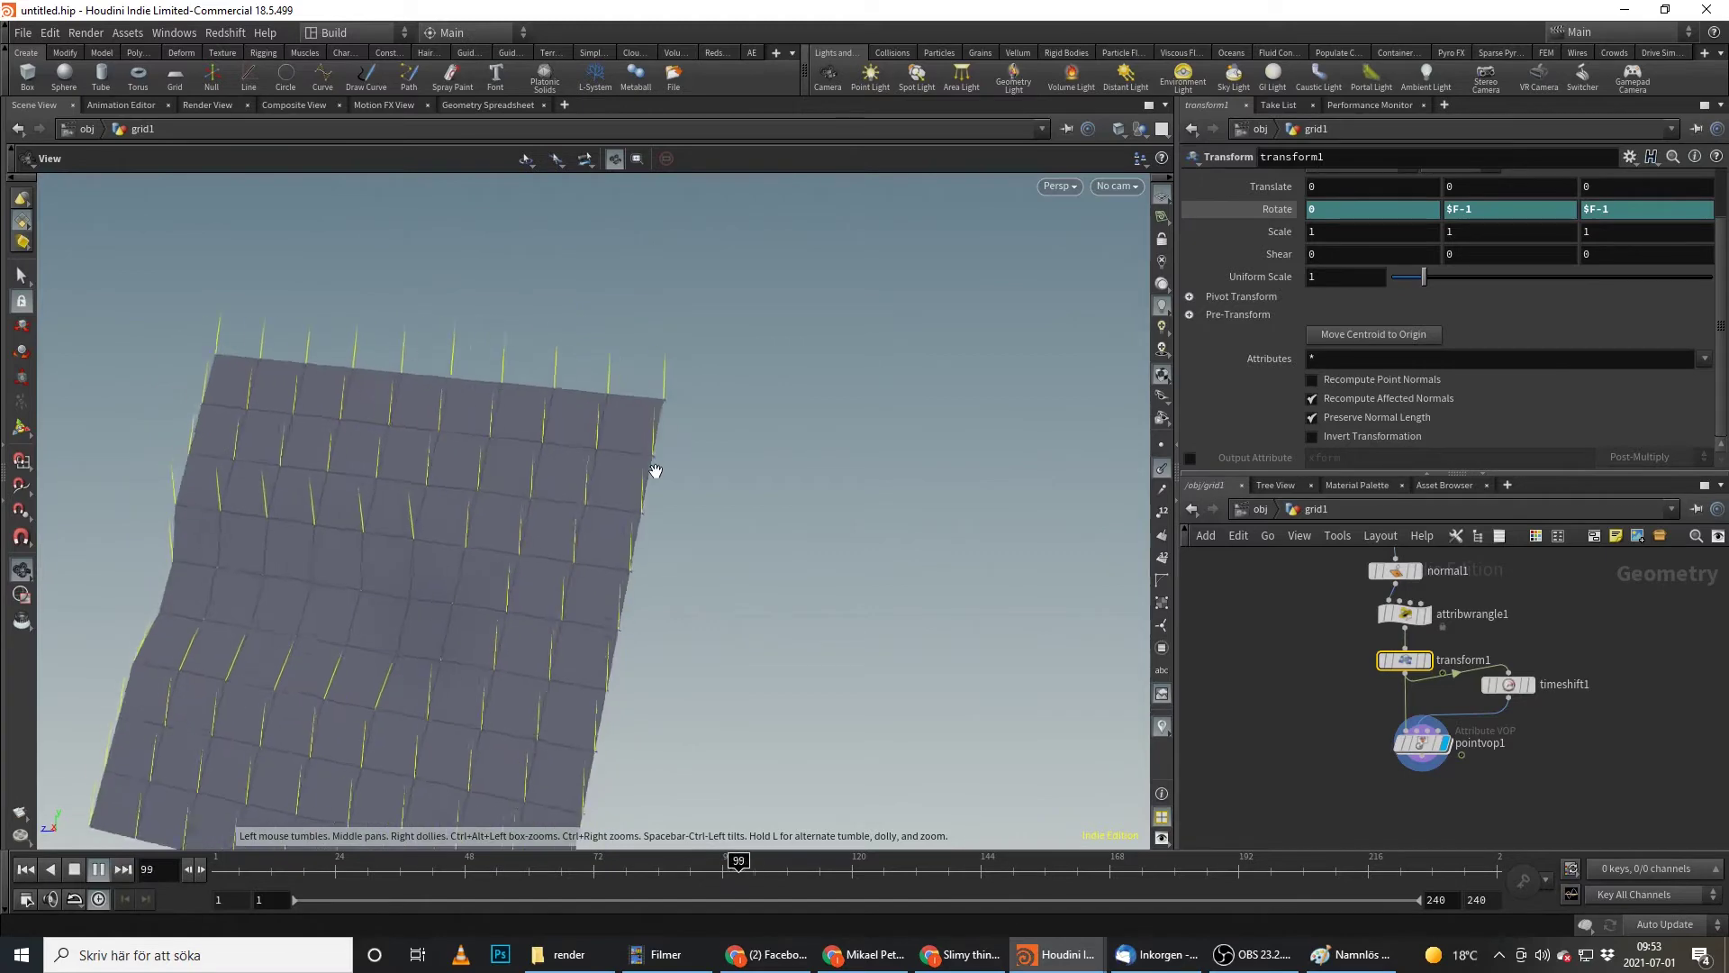
drag(656, 472, 726, 664)
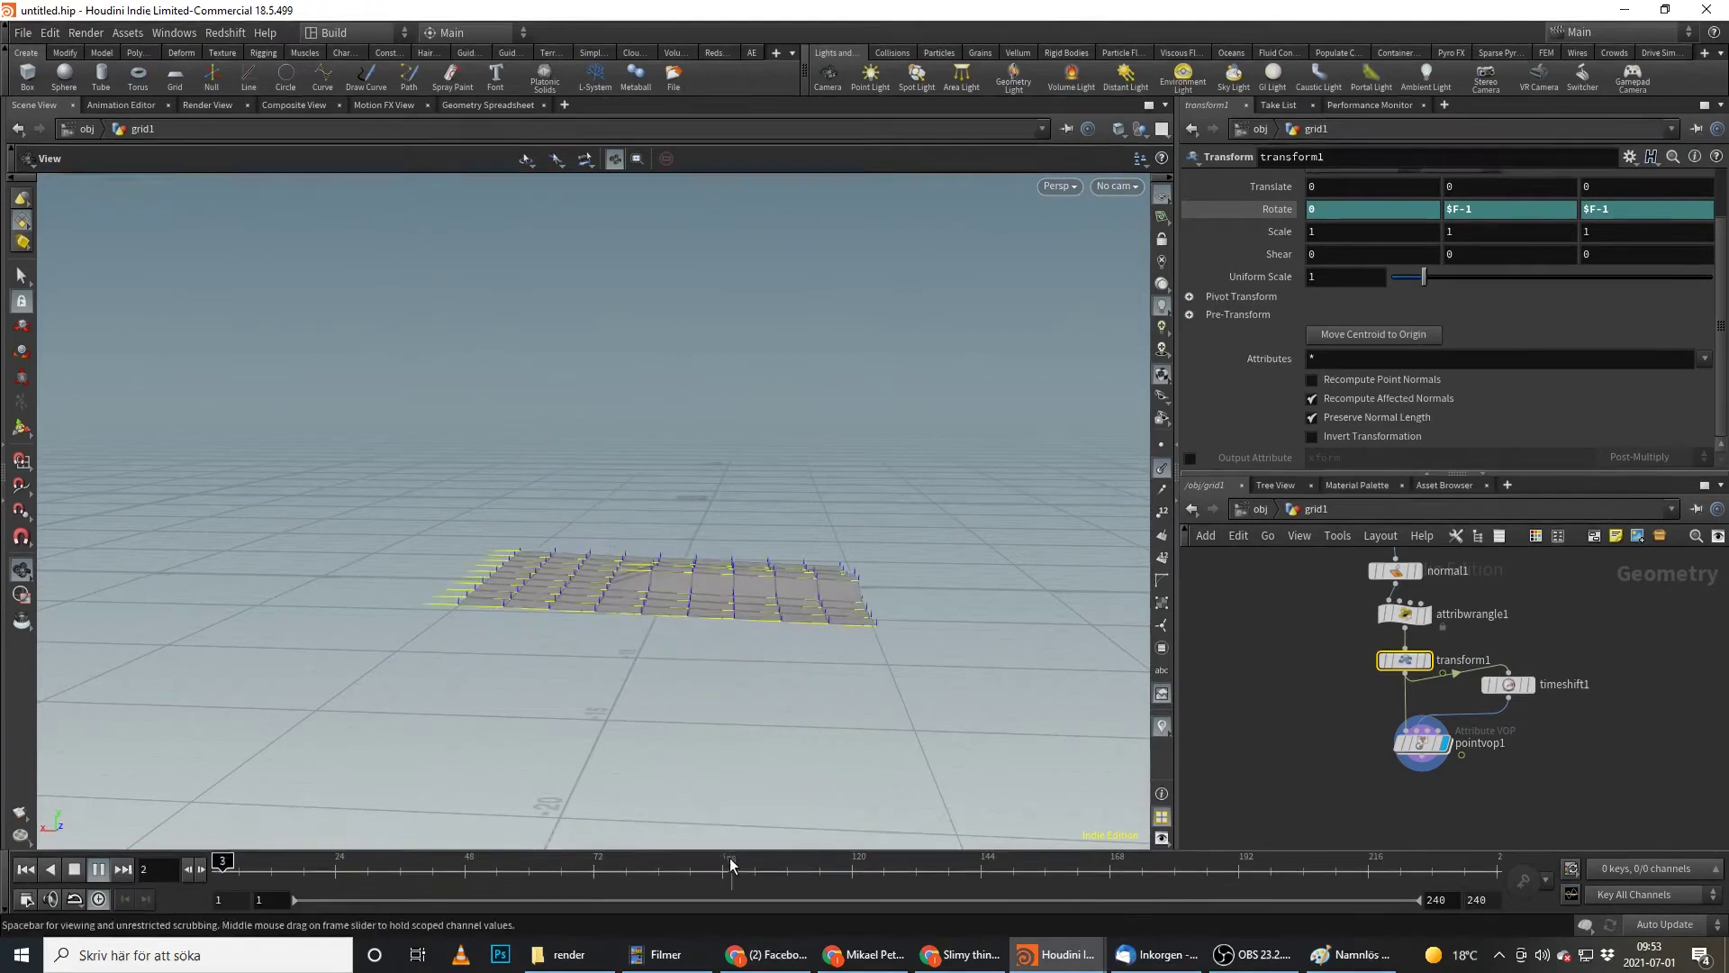
- Stop playback at frame 59 and select pointvop1 to view the rotated grid face-on
click(522, 862)
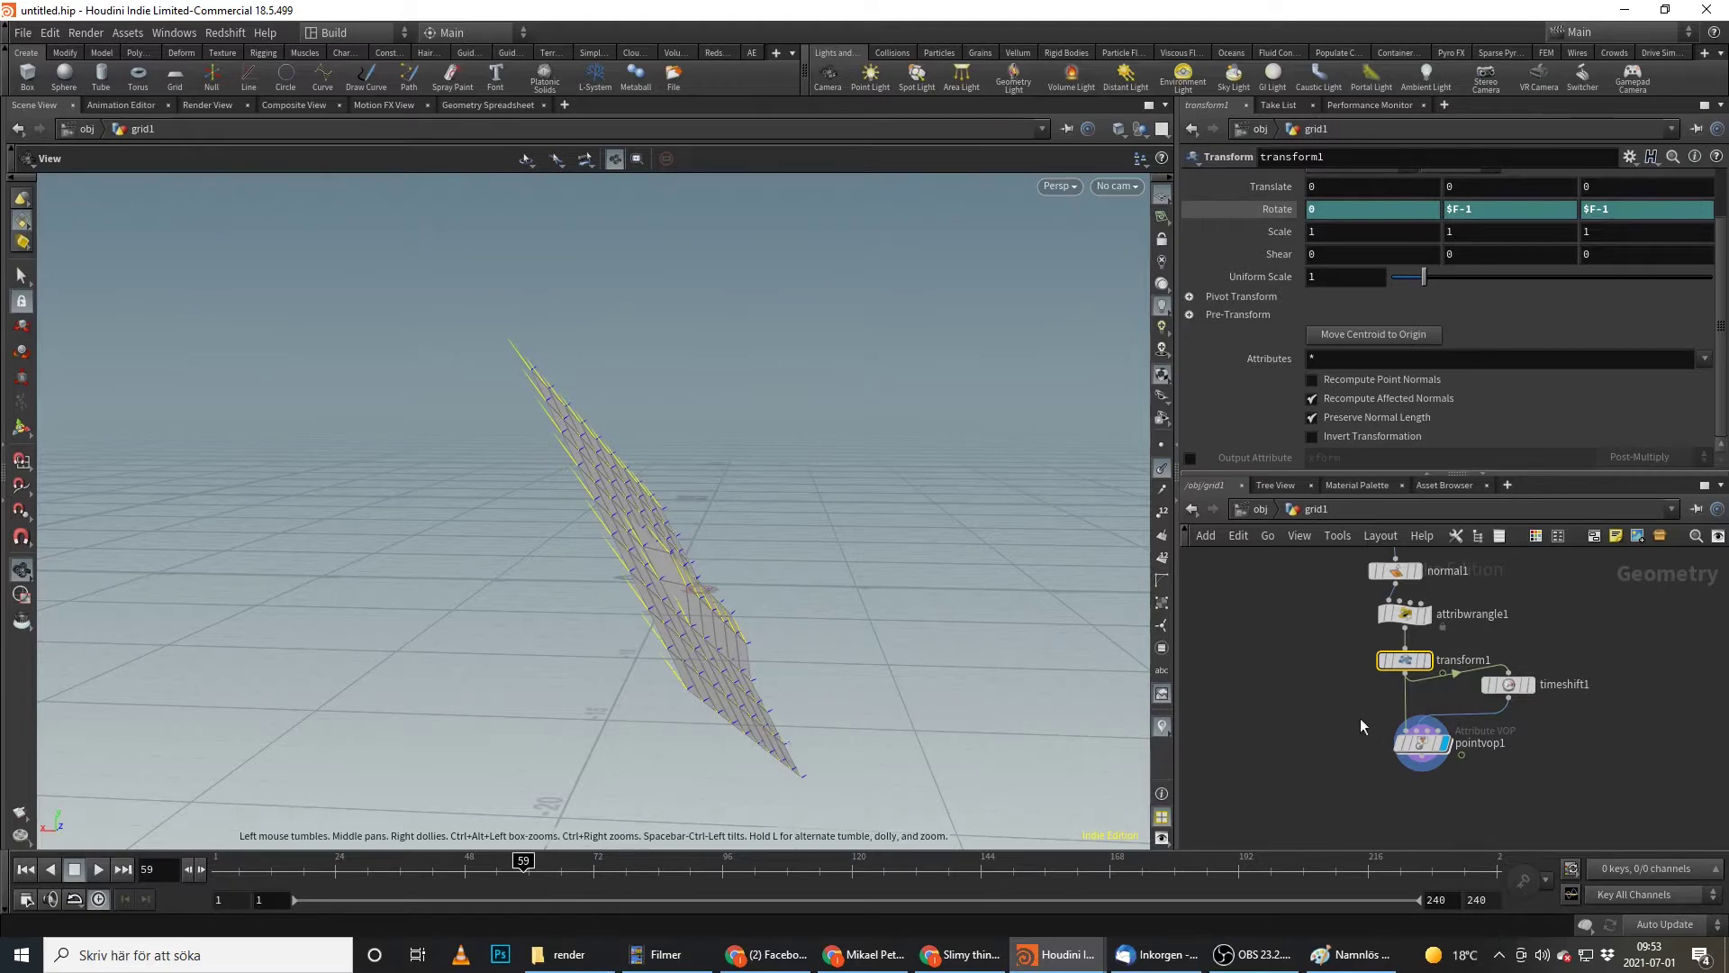
middle_drag(1360, 717, 1328, 771)
click(1391, 796)
drag(777, 608, 990, 630)
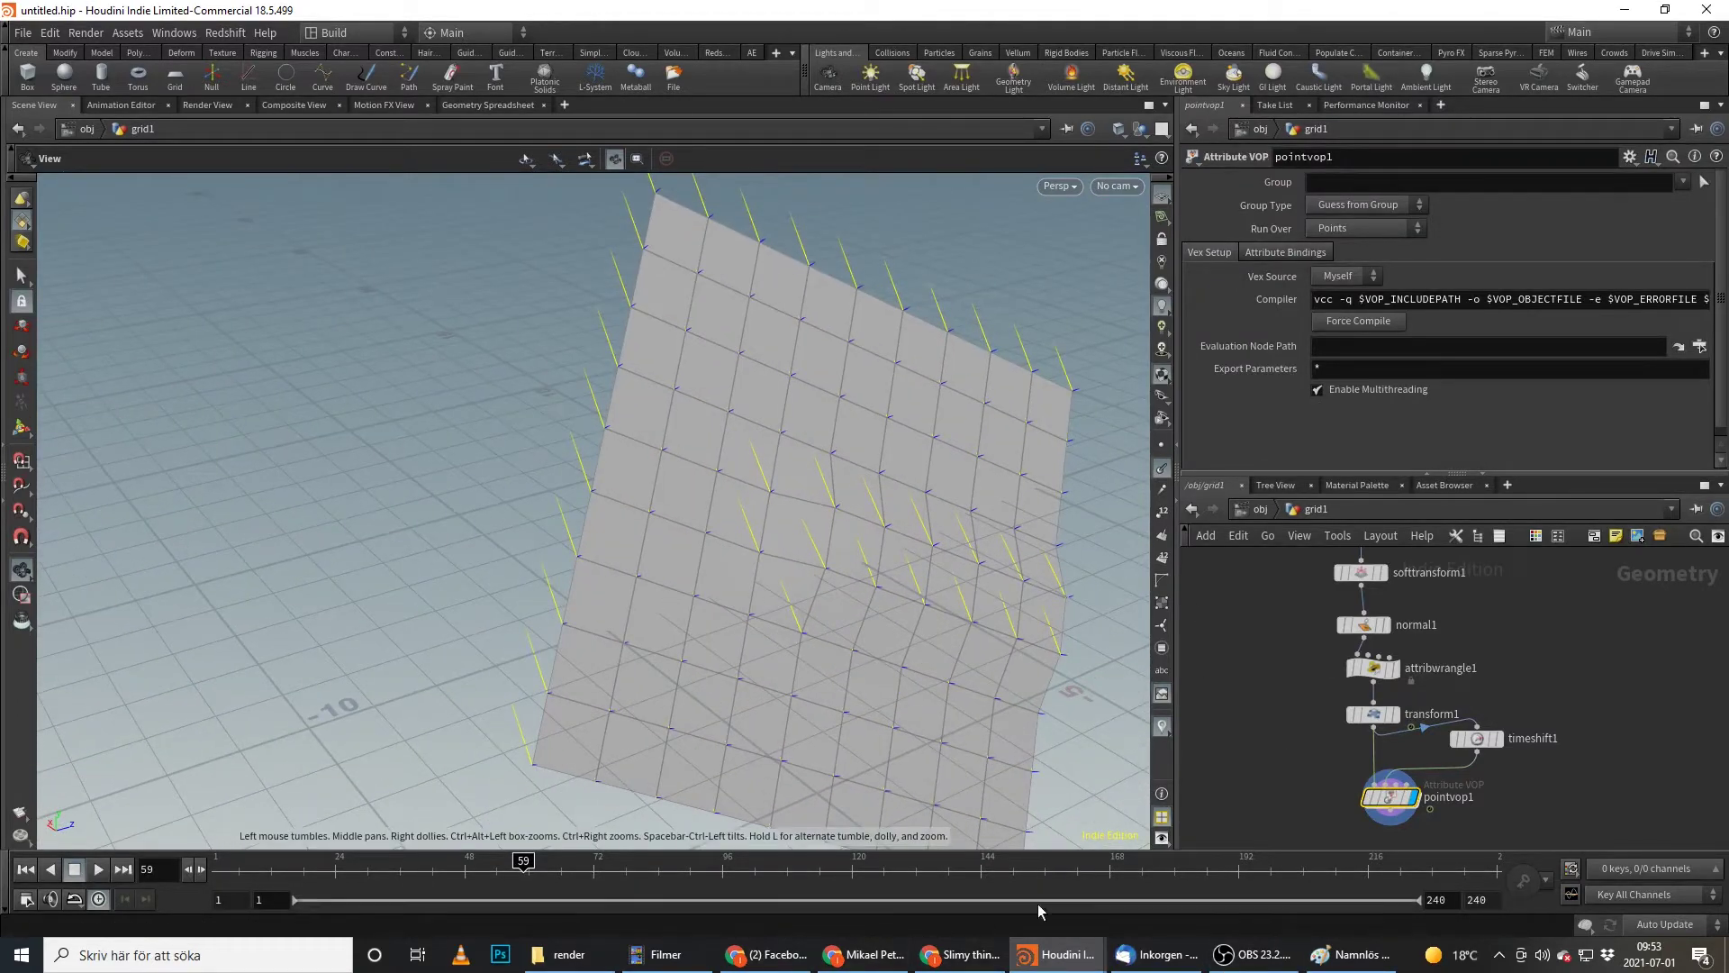
click(769, 957)
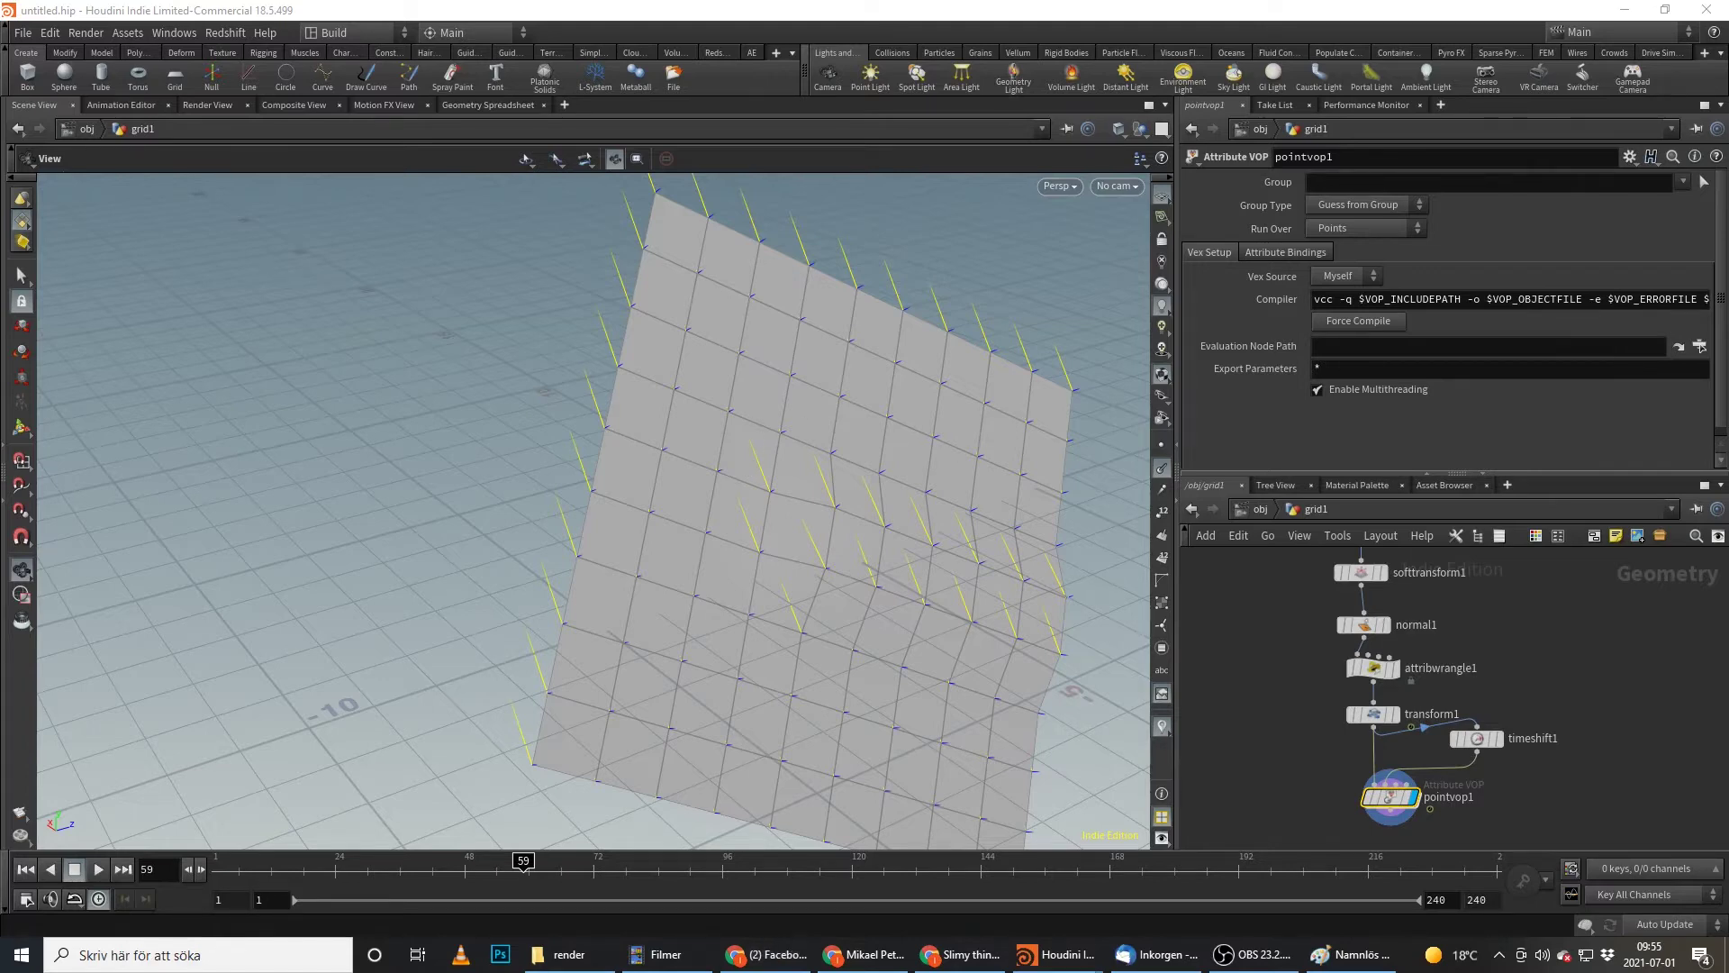
- Browse the Short & Sweet 3D channel's video list in Chrome, then open the instructor's CGCircuit profile tab
key(super+d)
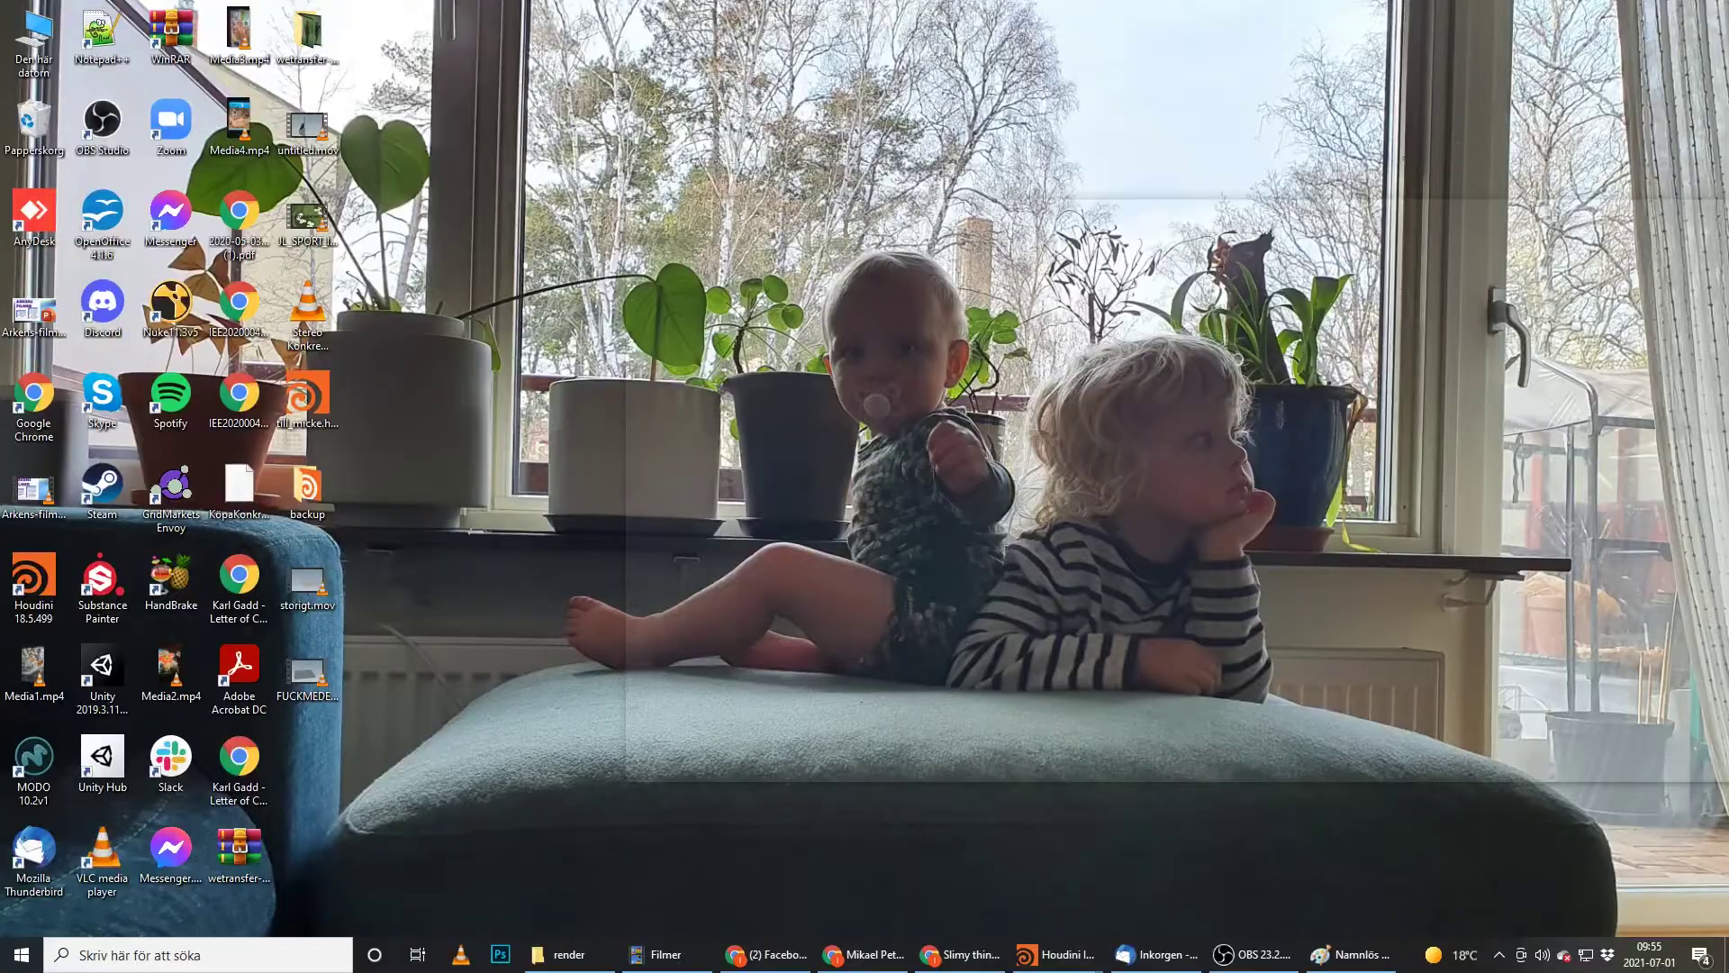
key(super+d)
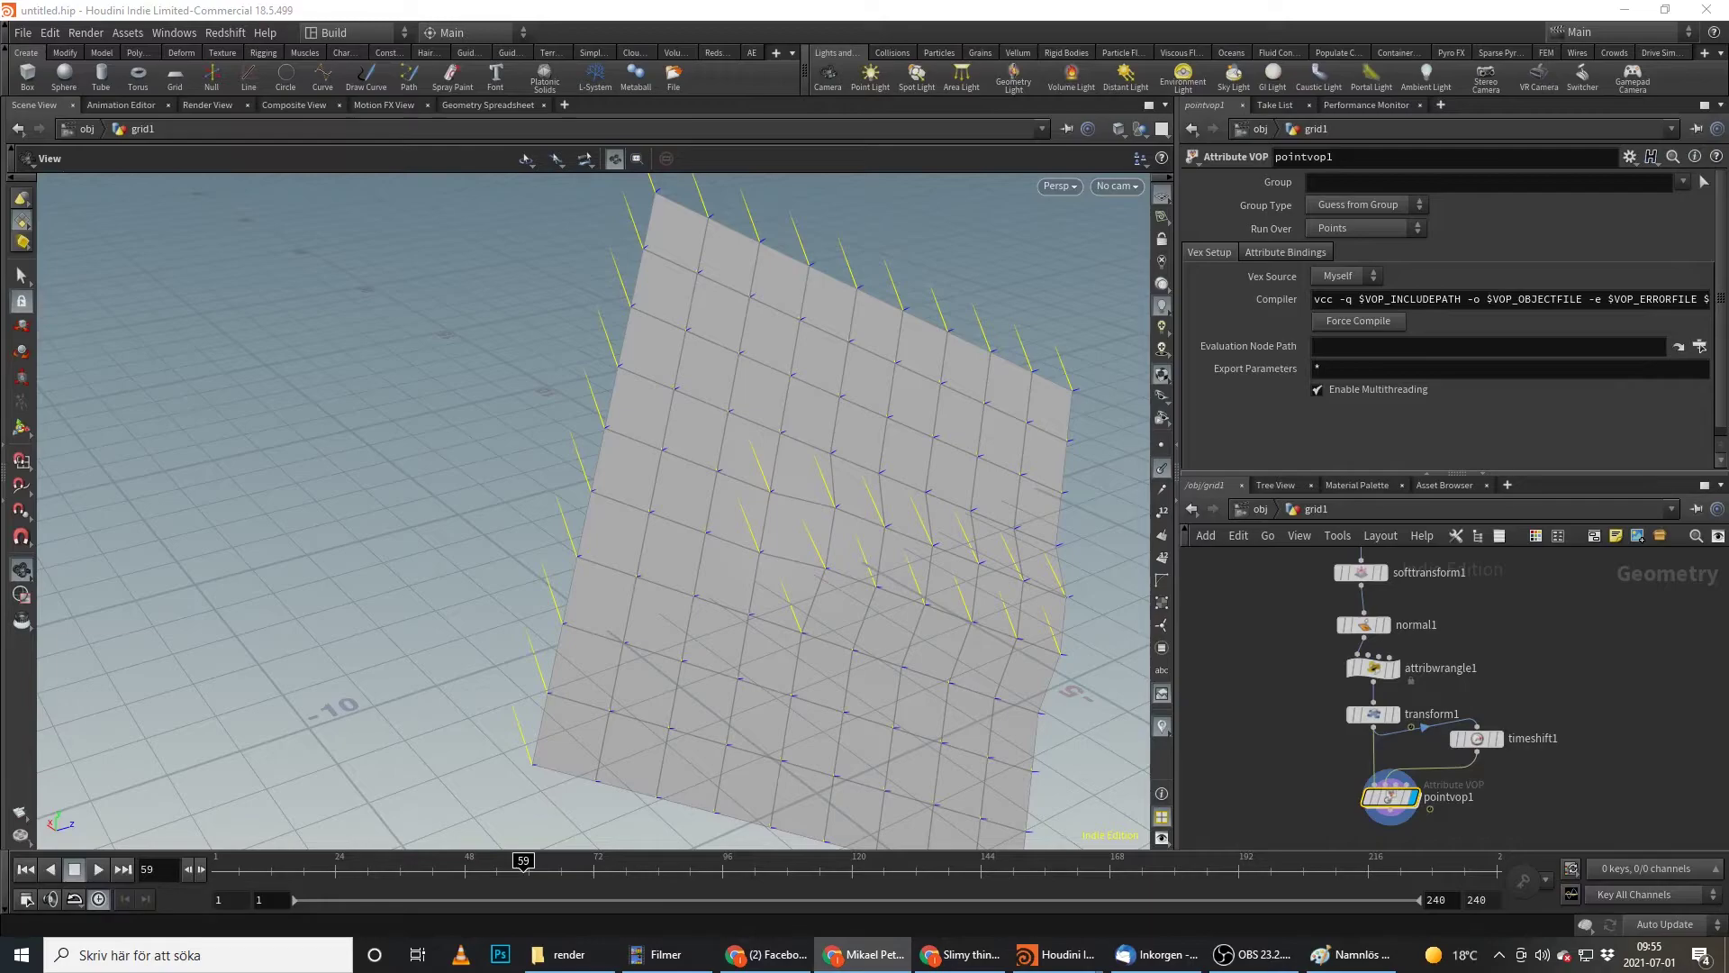
click(860, 954)
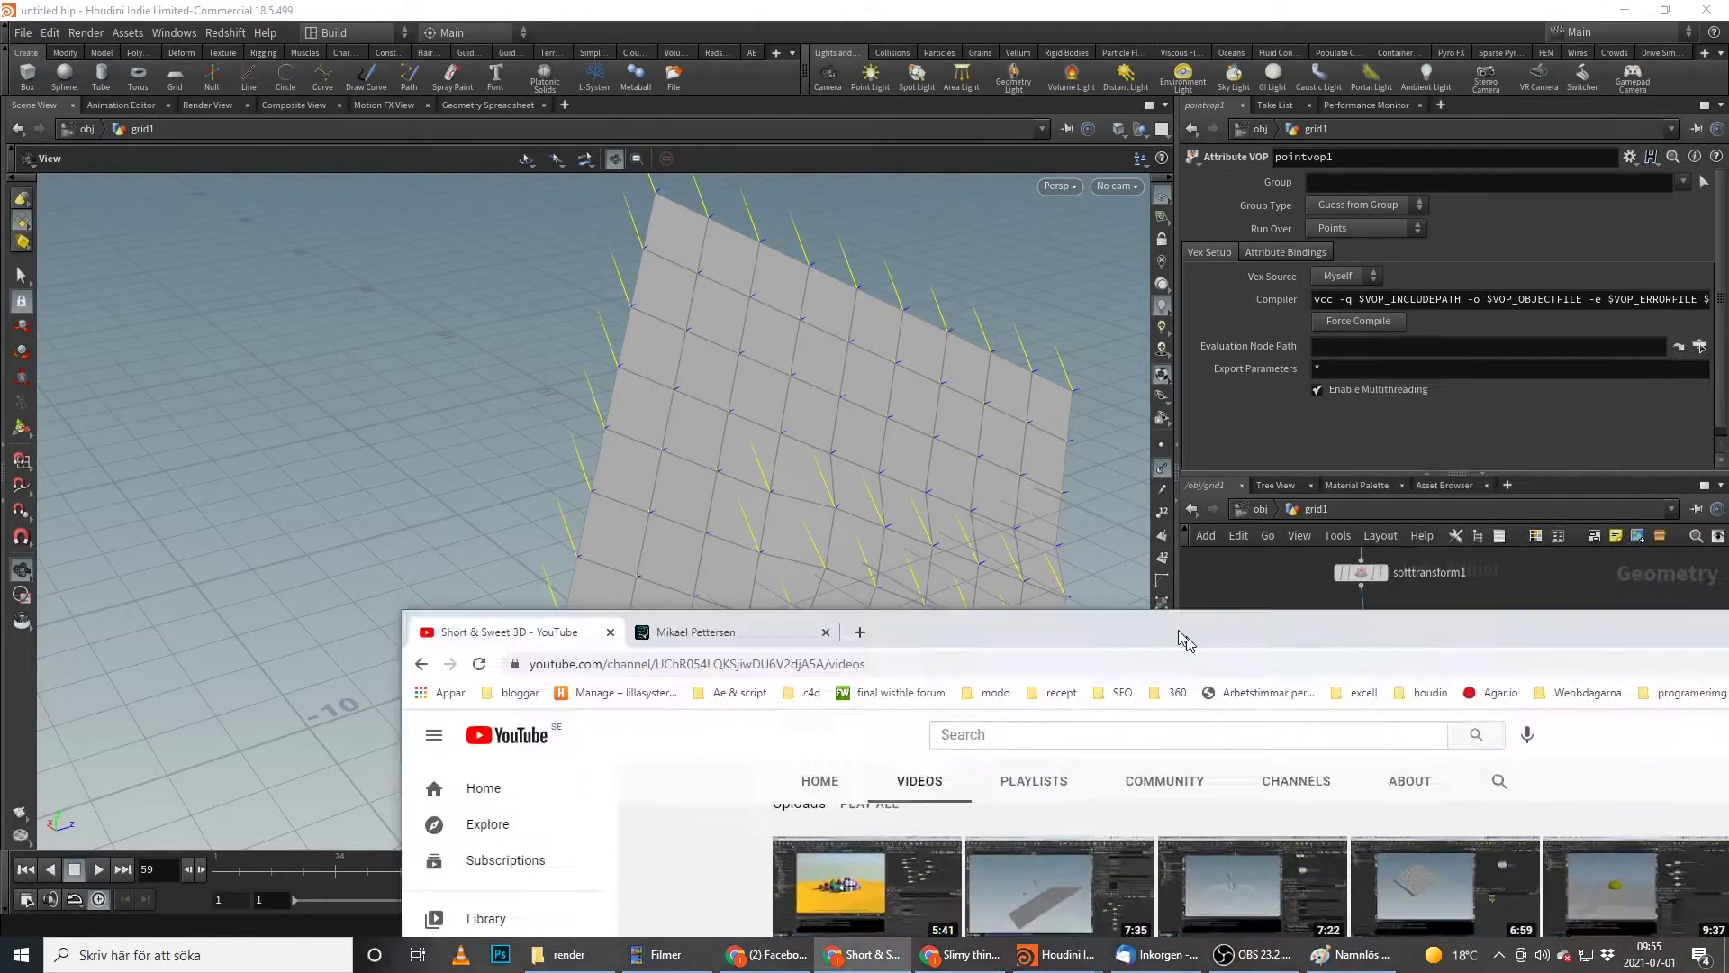
scroll(1375, 791, down, 2)
scroll(1375, 792, up, 2)
scroll(962, 311, up, 4)
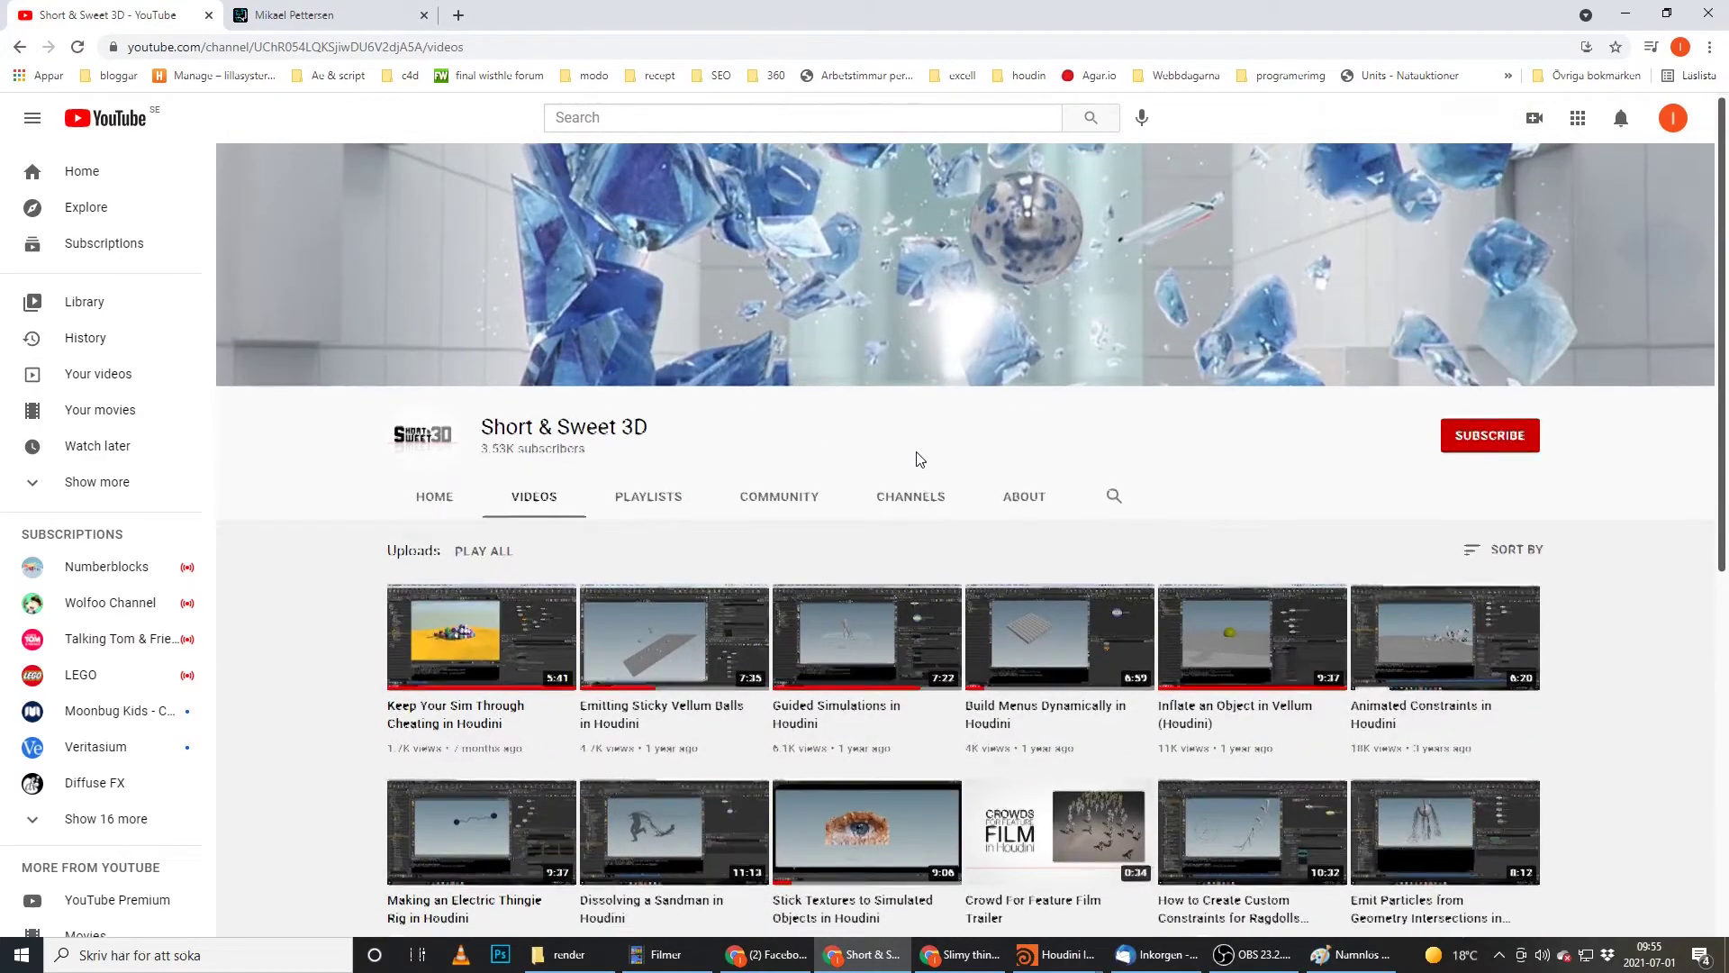
scroll(919, 459, down, 4)
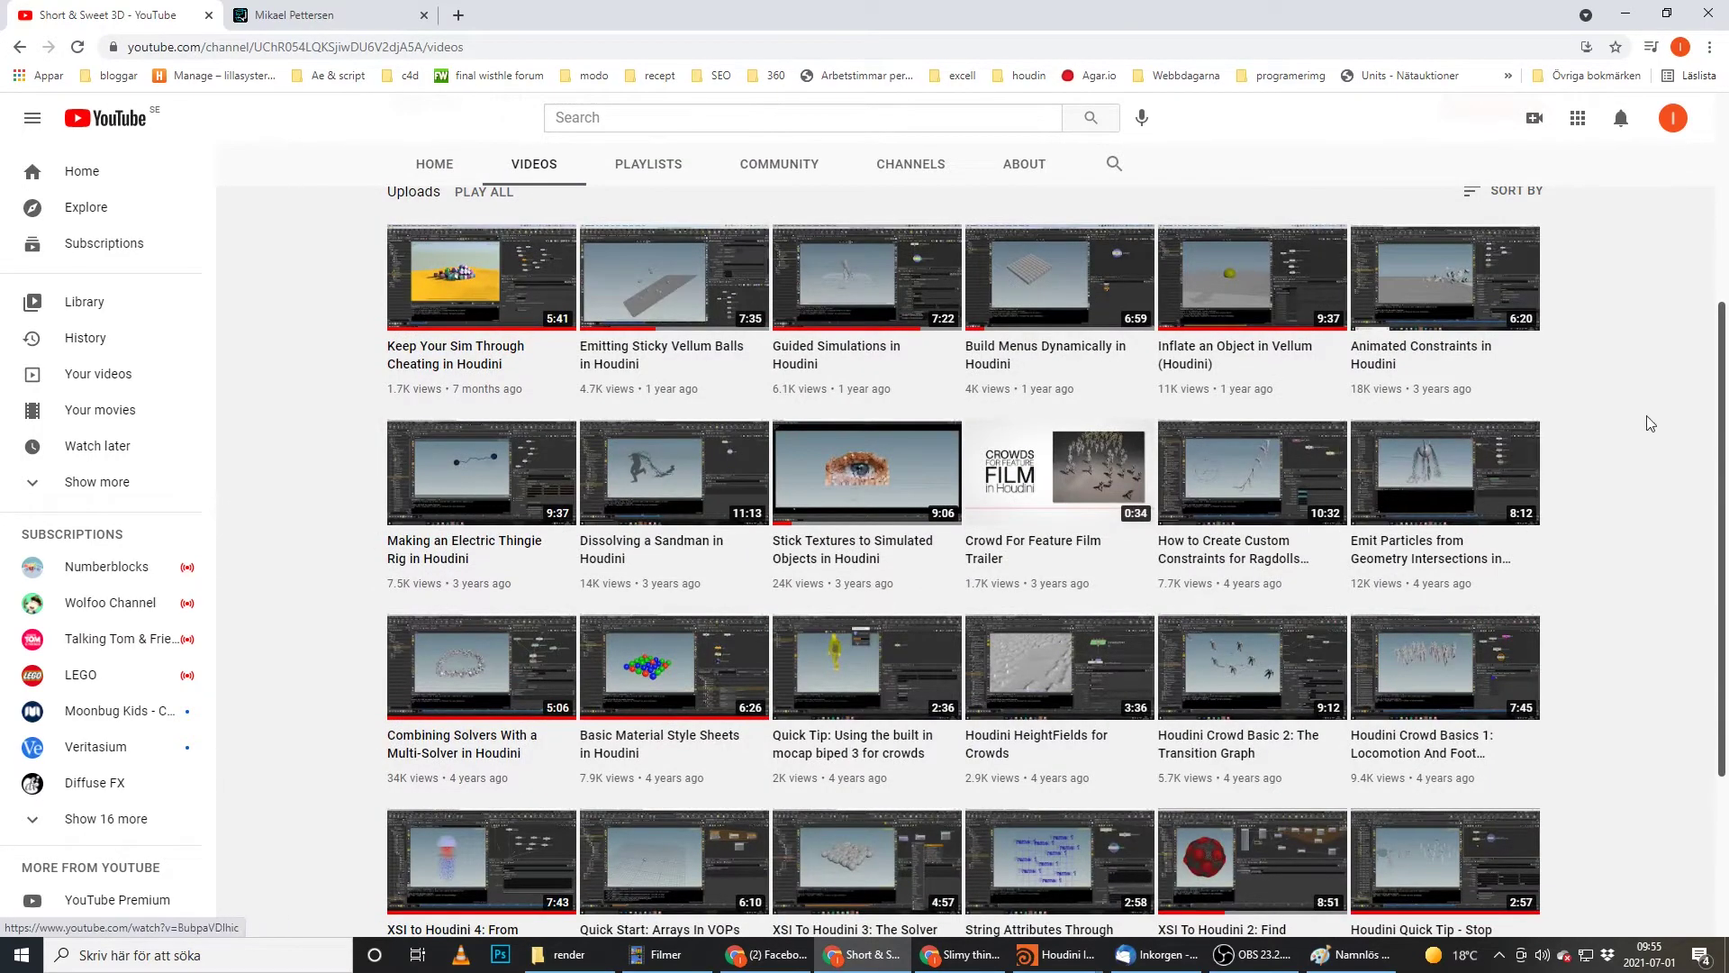
scroll(1612, 491, down, 2)
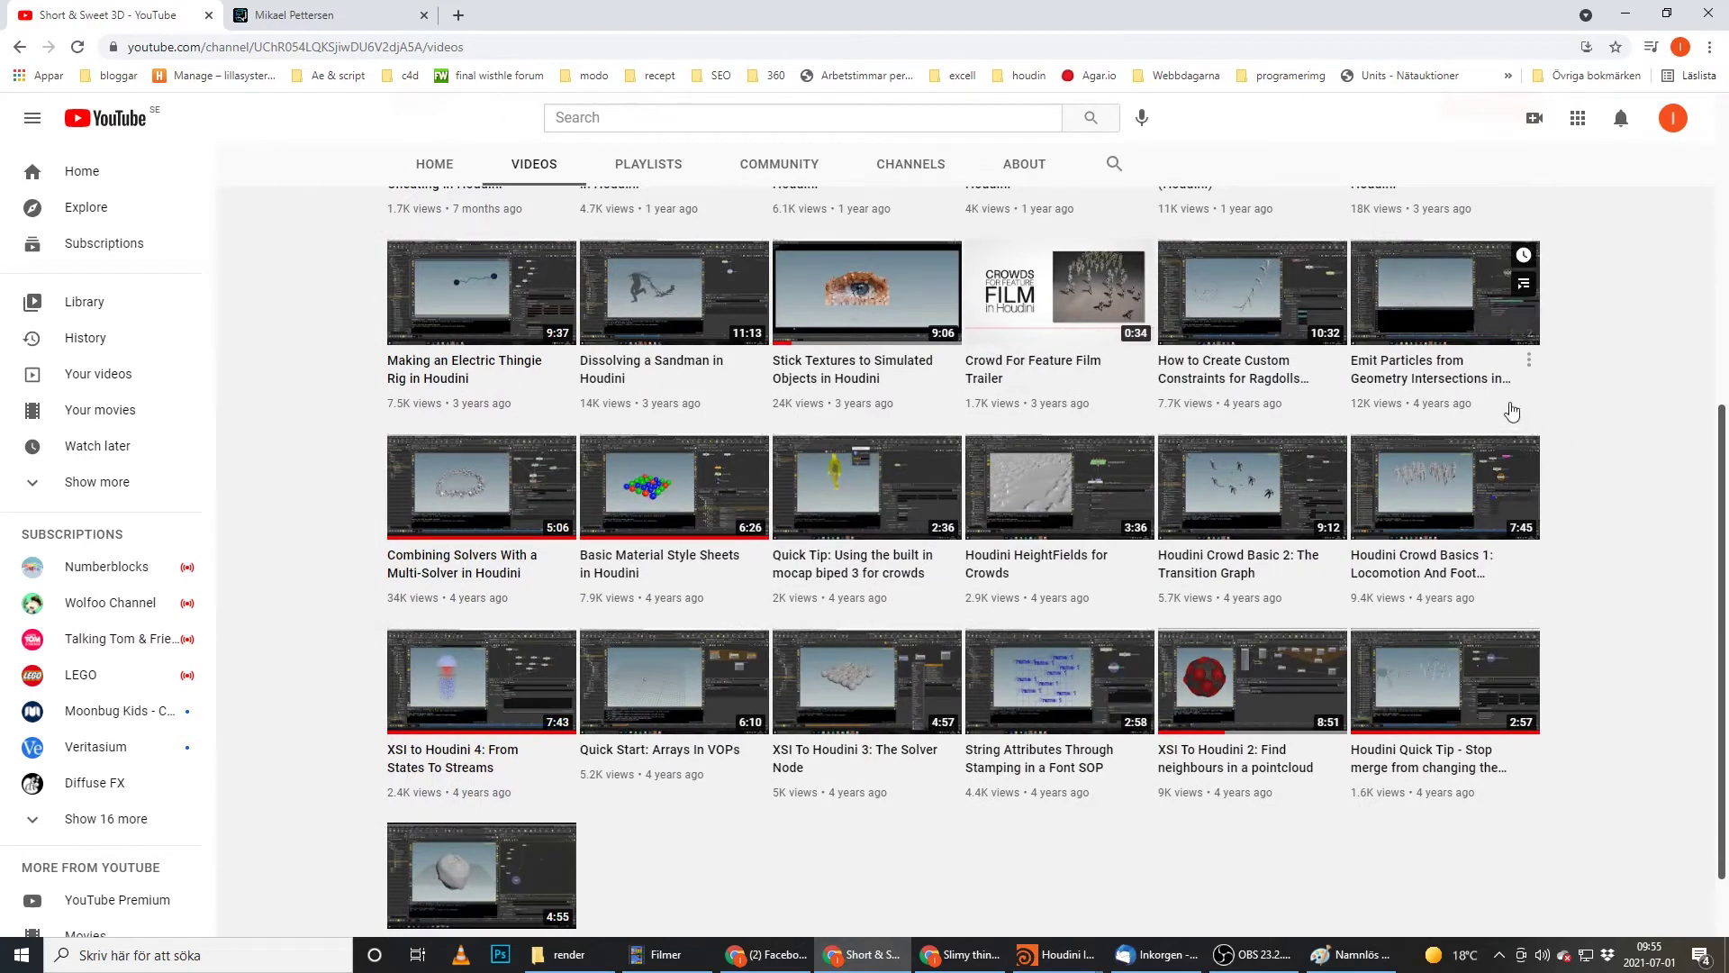
click(330, 11)
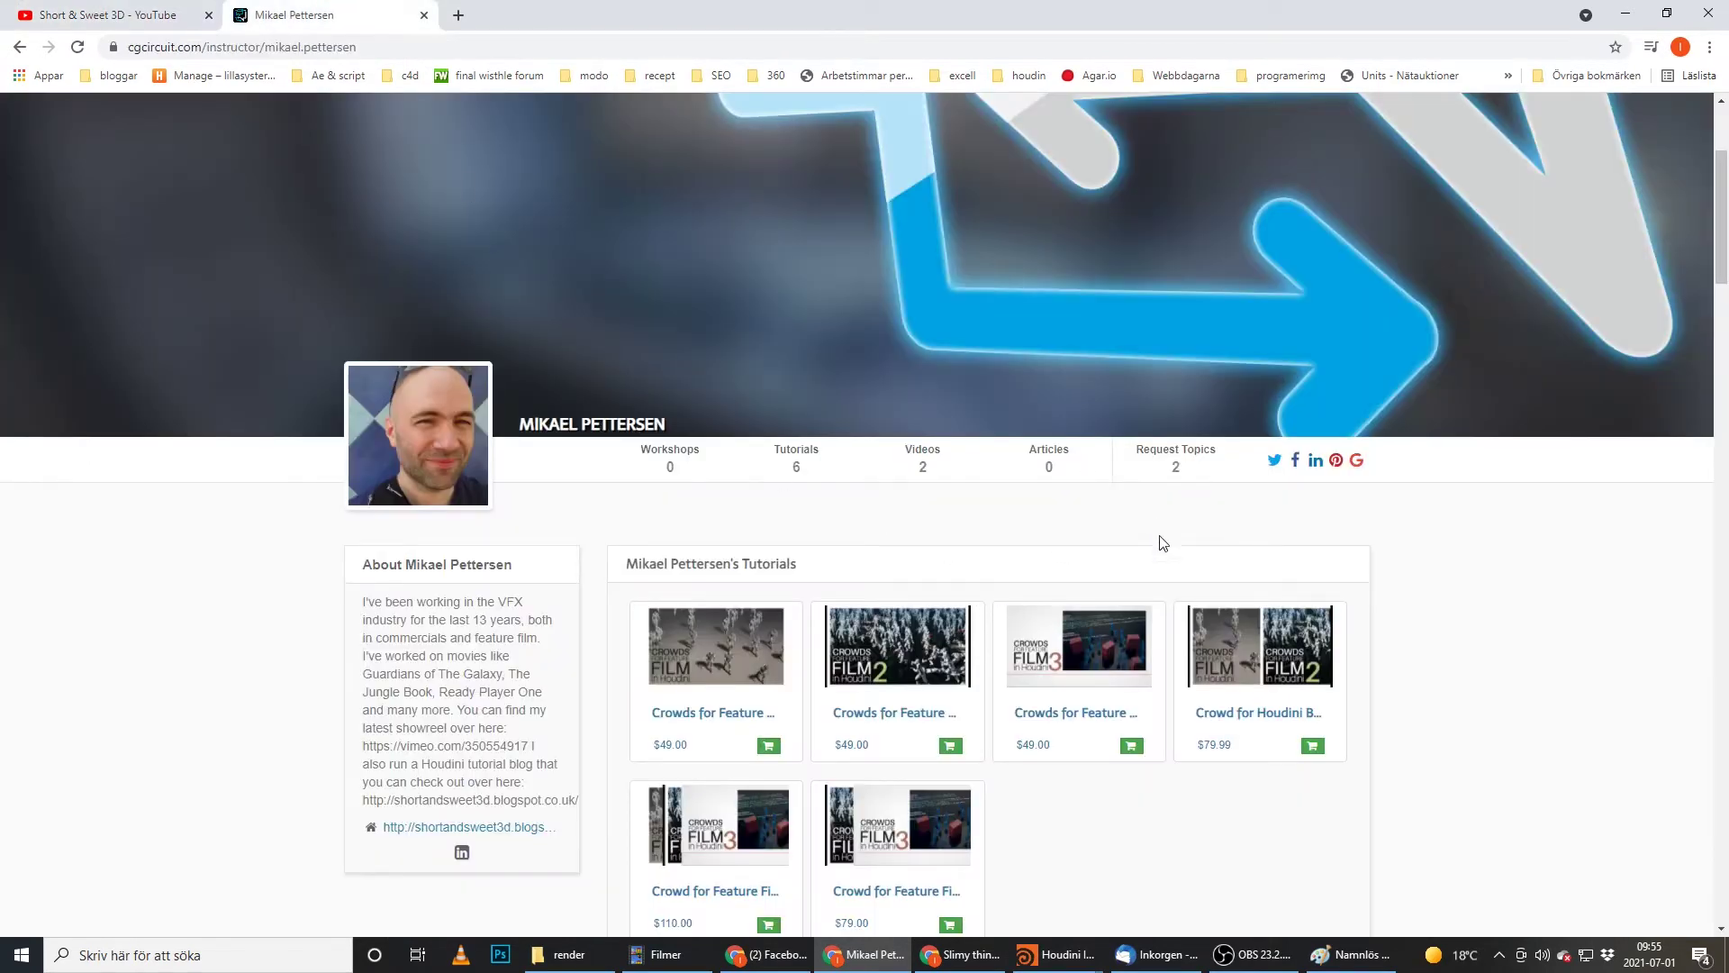
- Scroll through the CGCircuit instructor's Houdini tutorials page
scroll(1423, 571, down, 2)
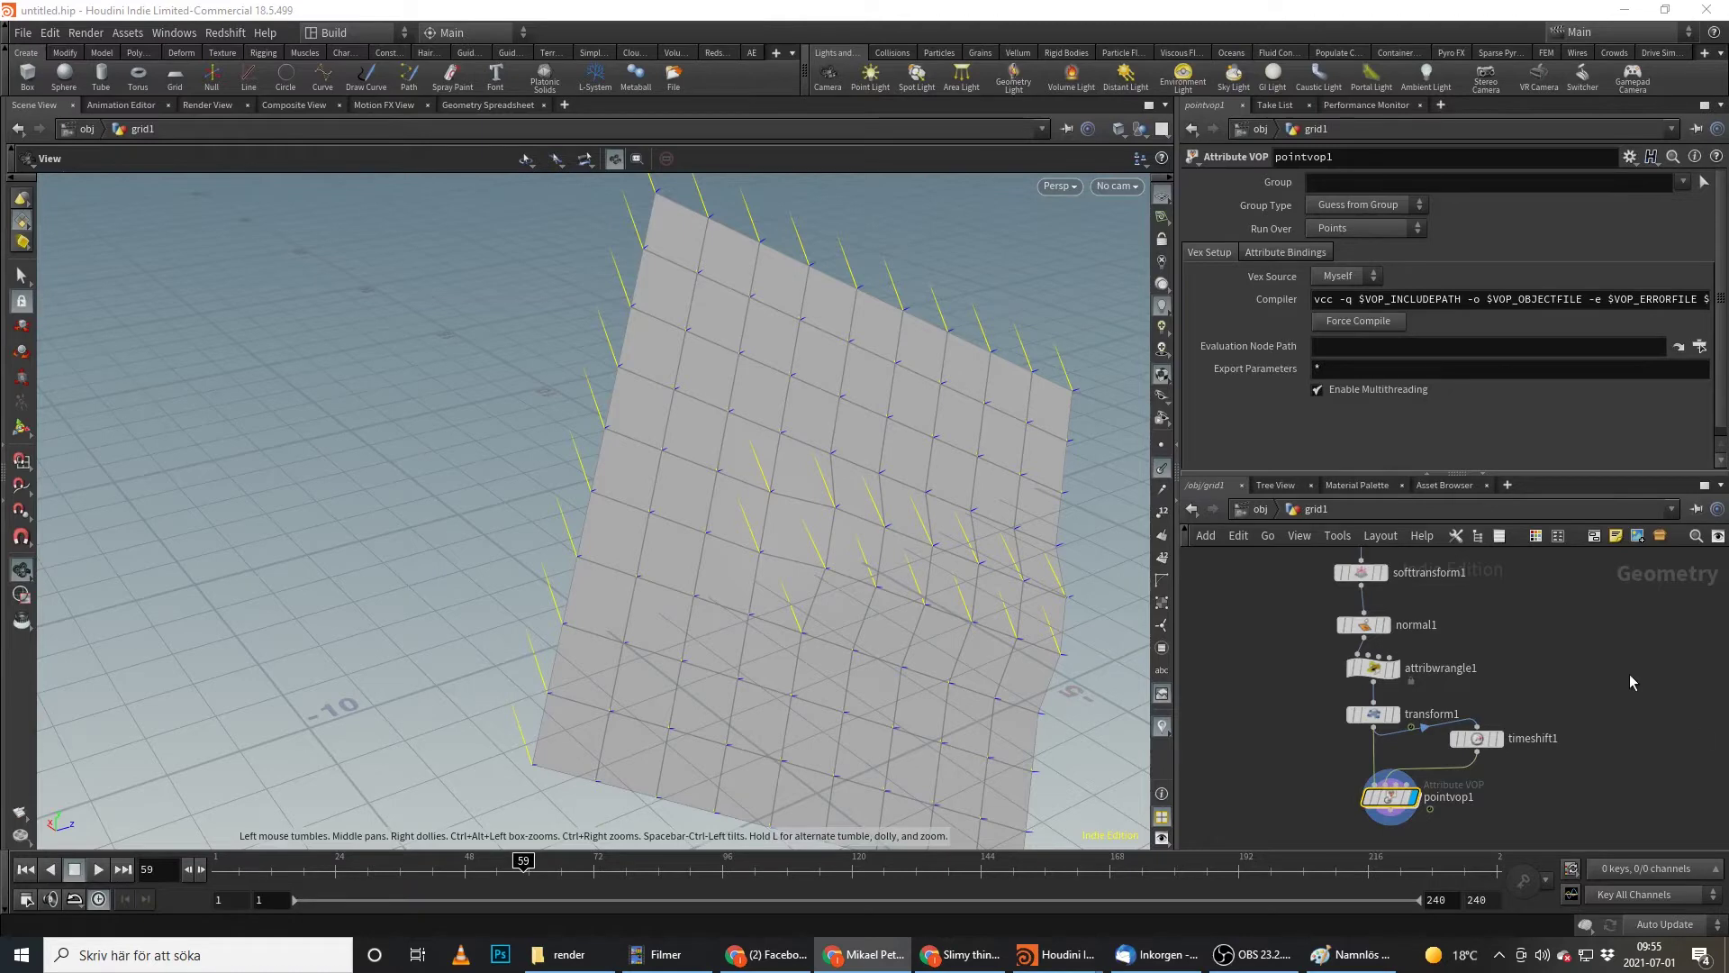
- Return to the /obj level, minimize Houdini to show the YouTube video, then bring Houdini back
middle_drag(1707, 741, 1650, 655)
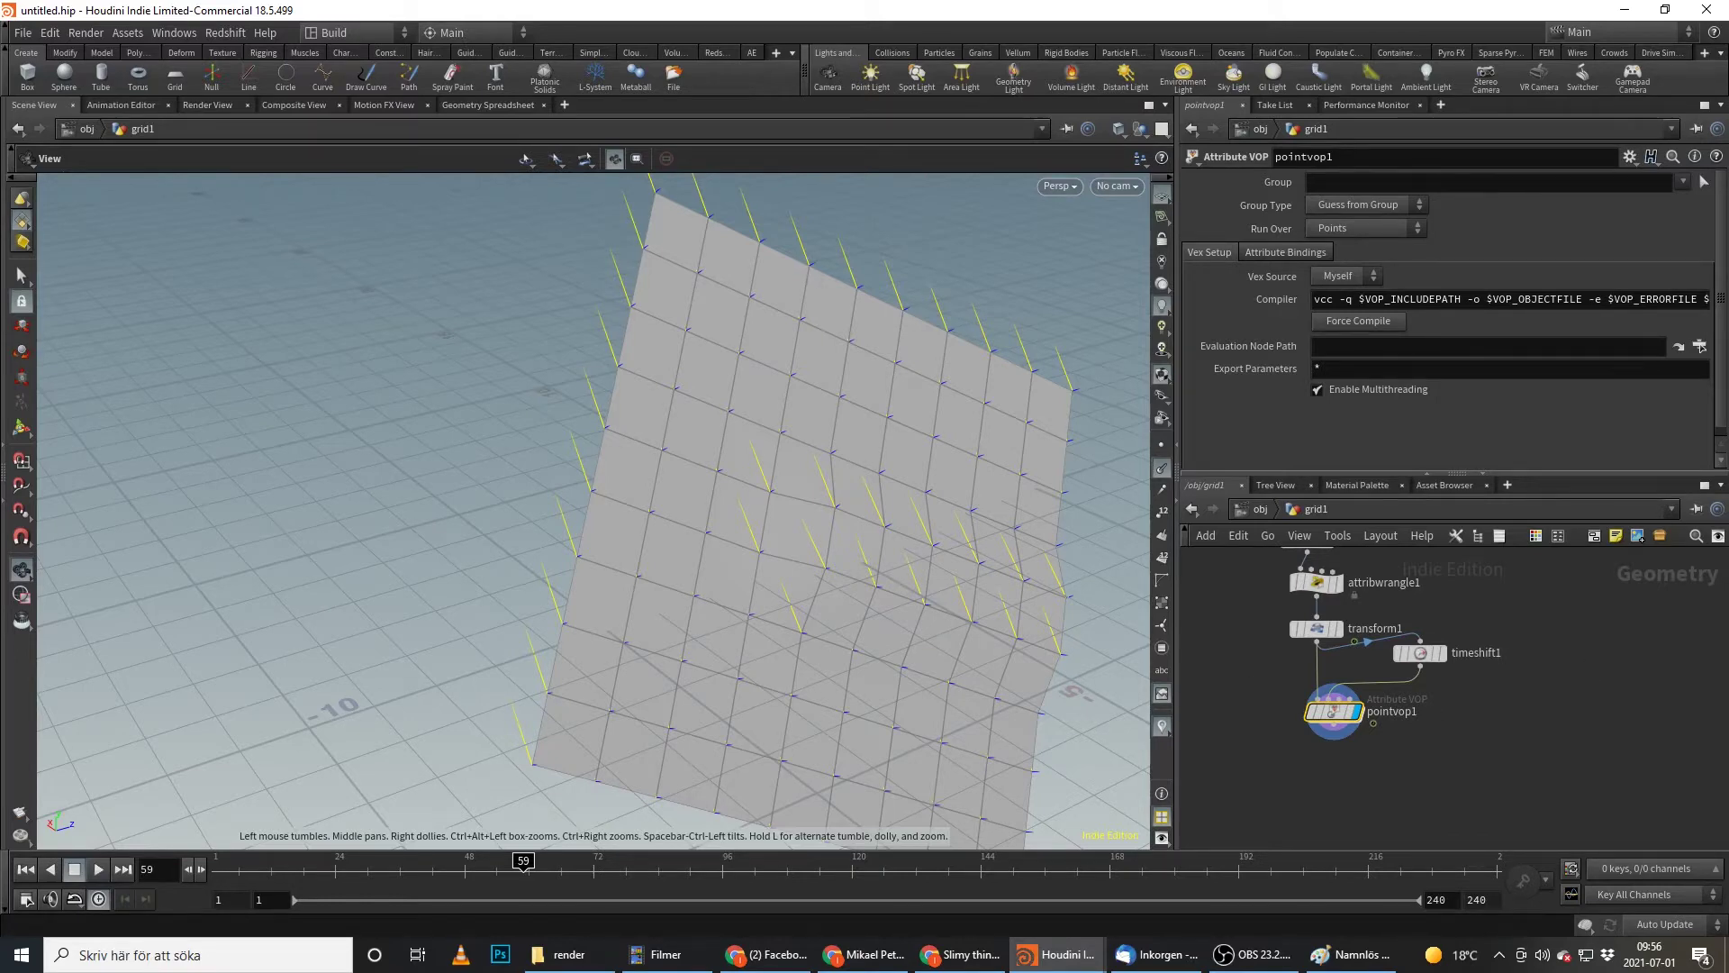
click(1262, 512)
click(1624, 9)
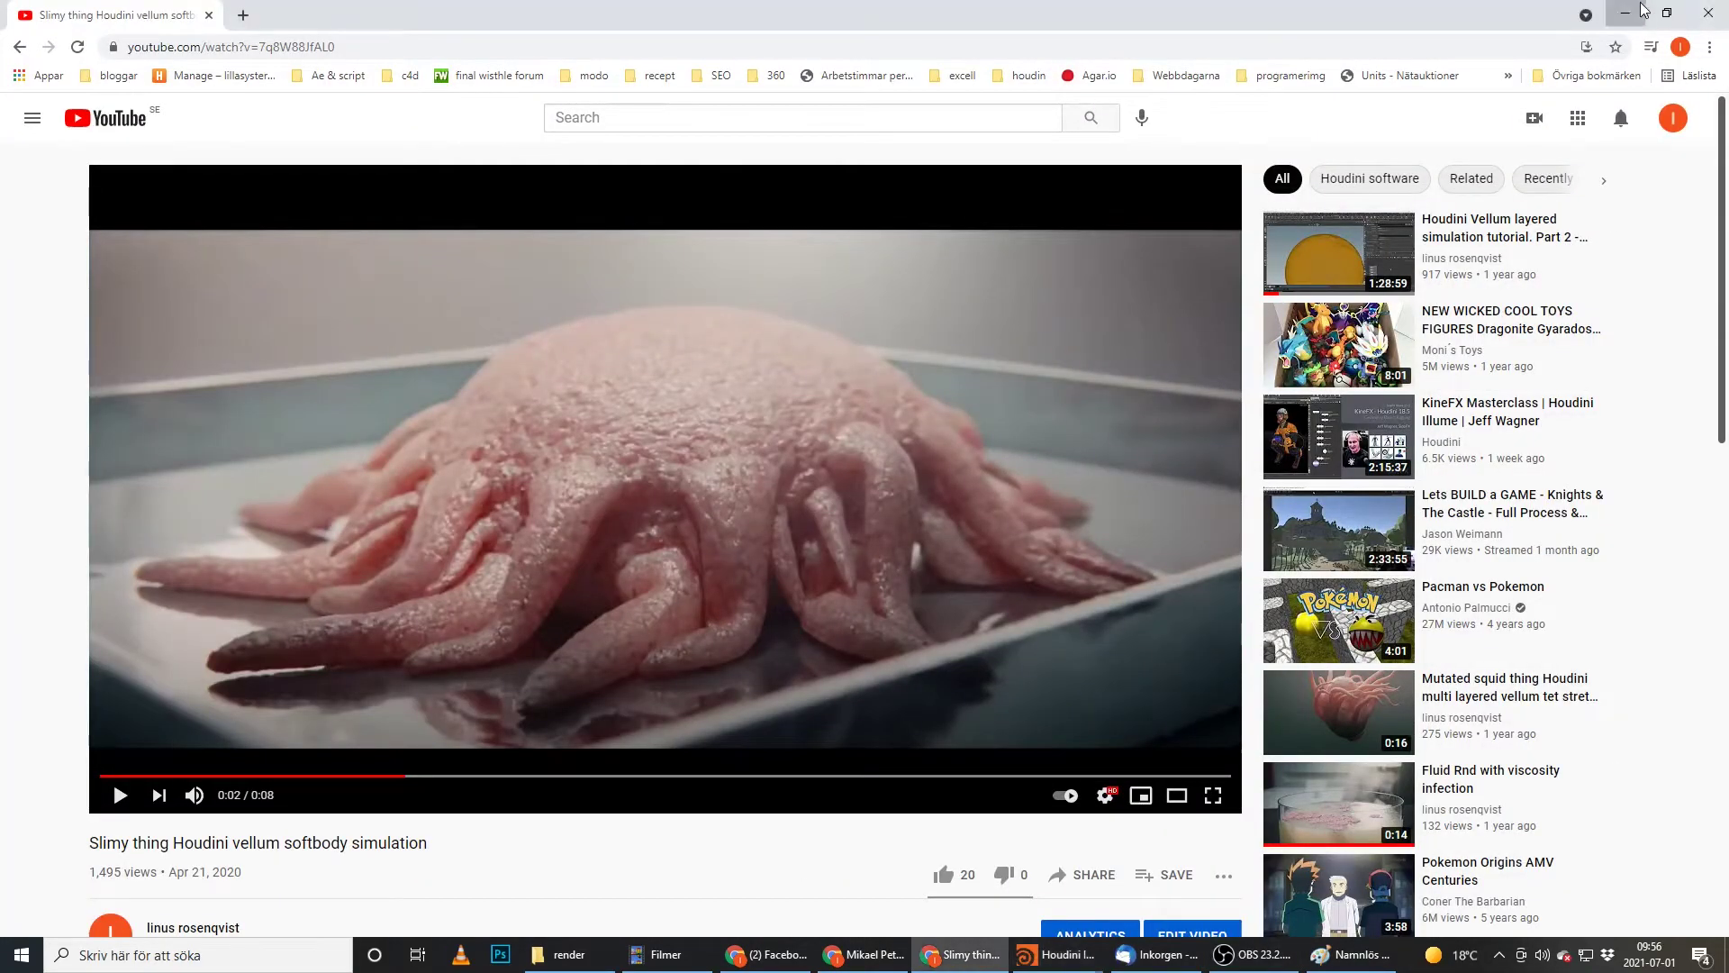
key(alt+Tab)
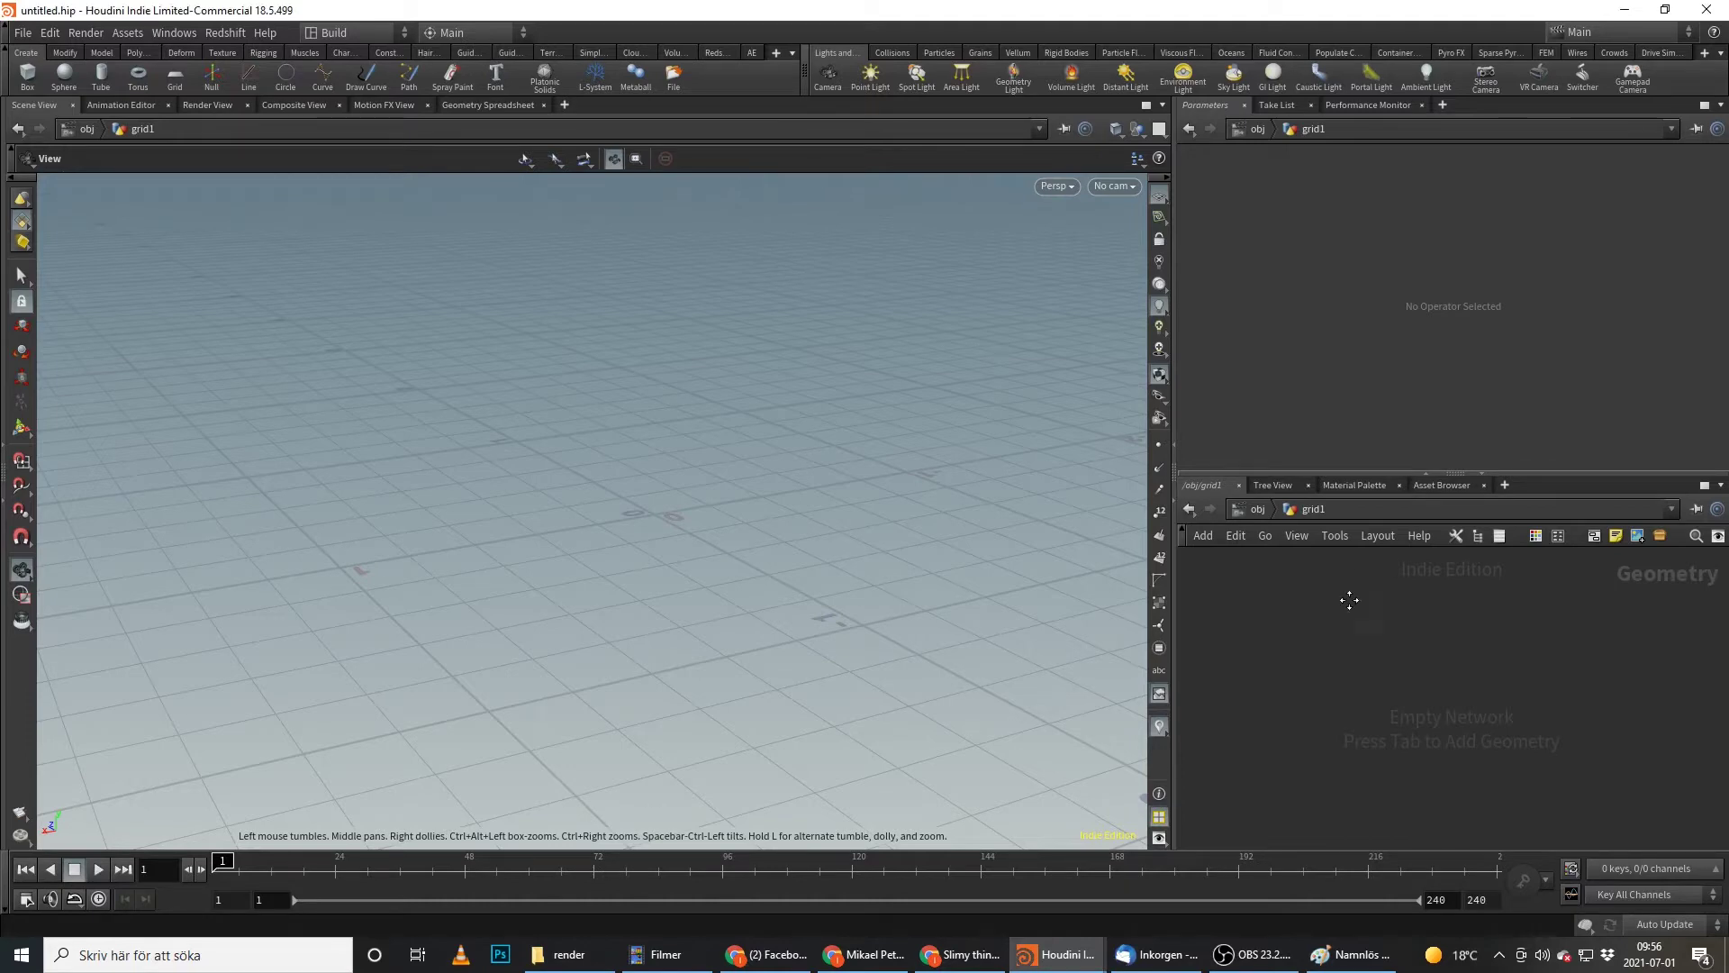
- Add a planarpatch1 node (triangulated 1×1 patch) and orbit and zoom the viewport onto it
key(Tab)
text(pla)
key(Return)
click(1344, 647)
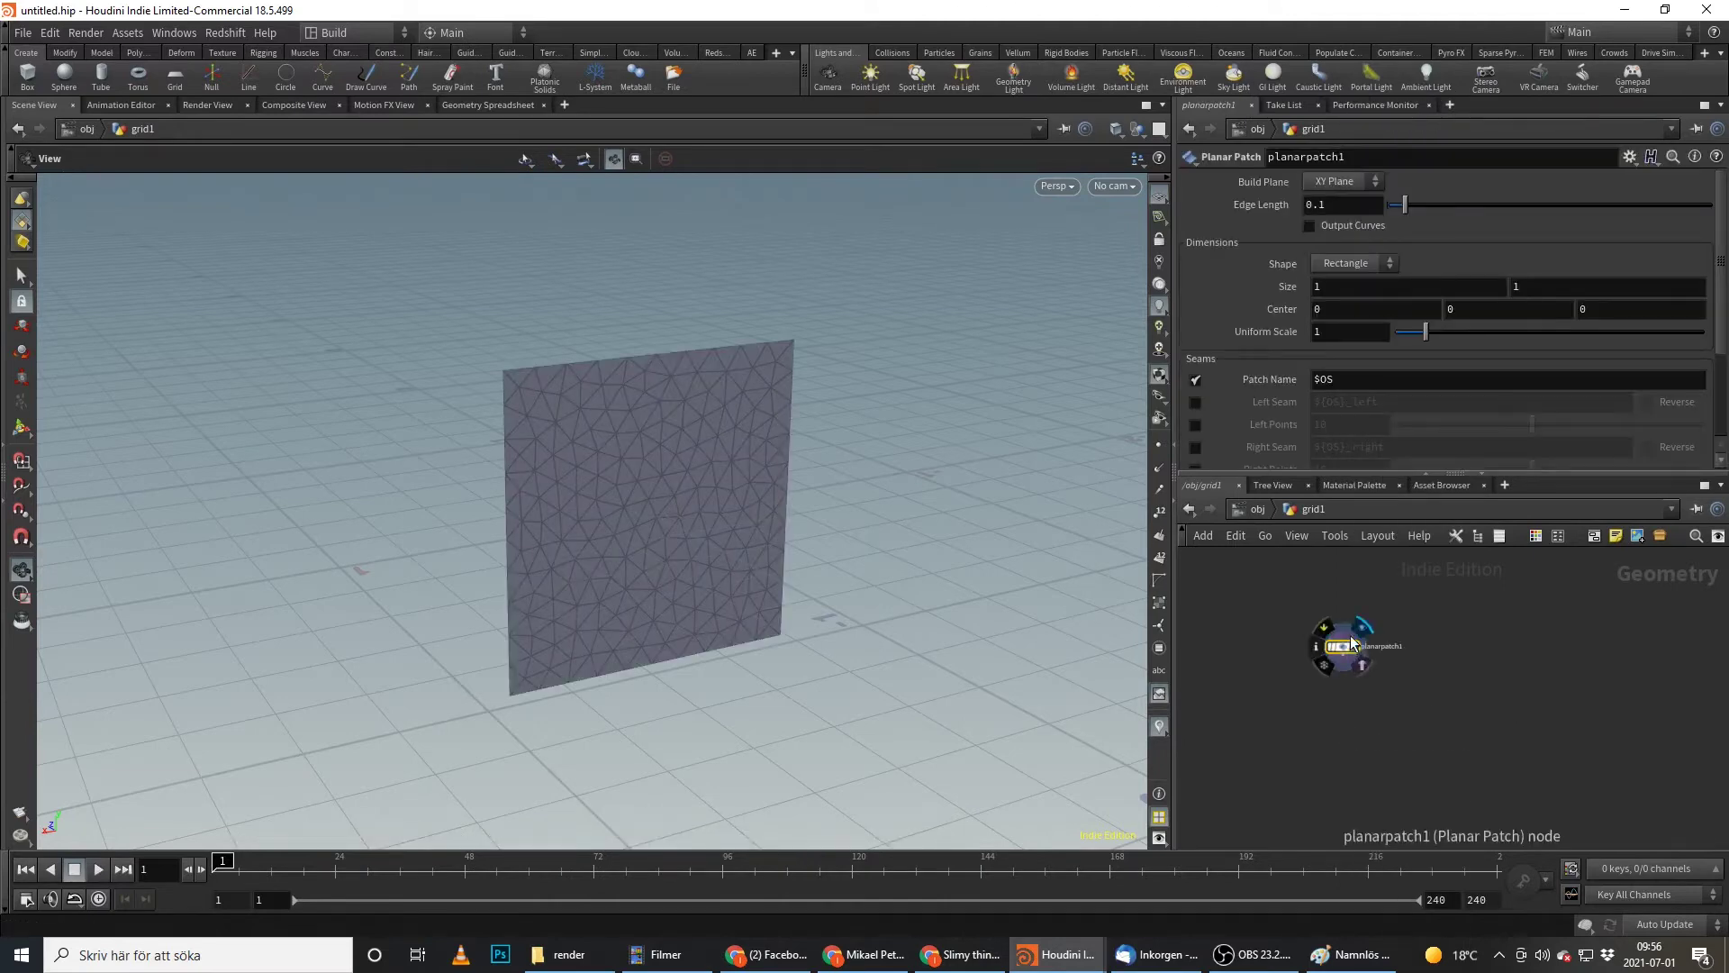
drag(694, 444, 661, 552)
right_drag(661, 552, 495, 598)
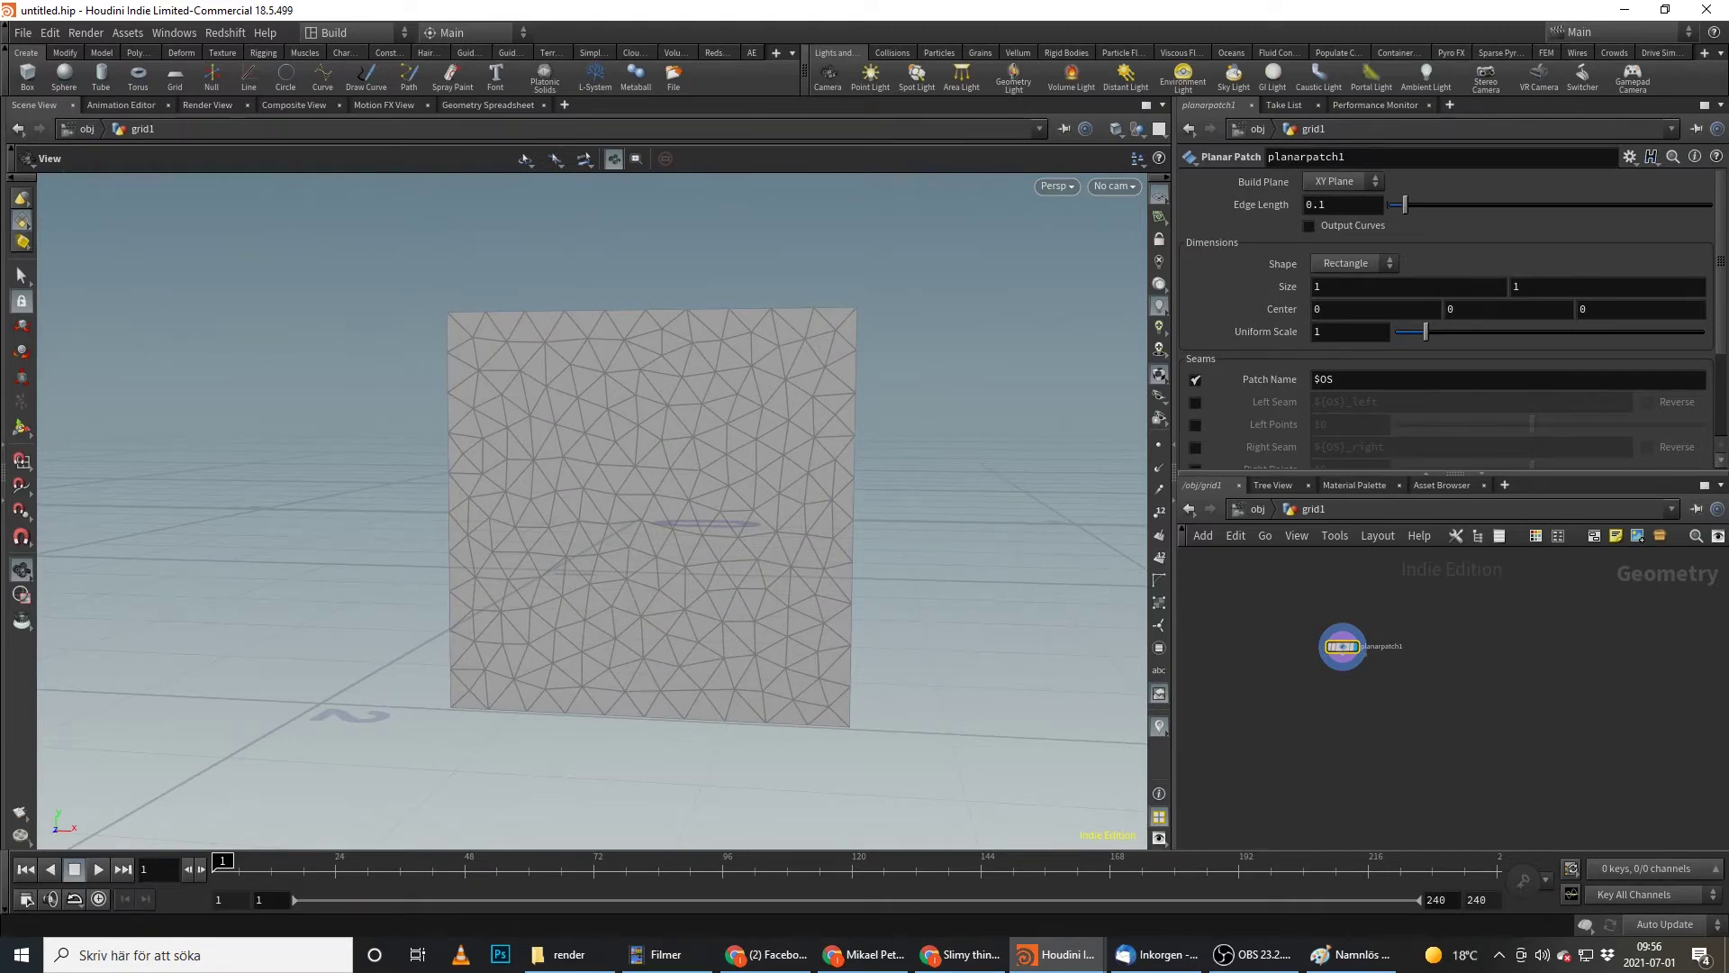
right_drag(796, 514, 507, 641)
drag(506, 640, 721, 467)
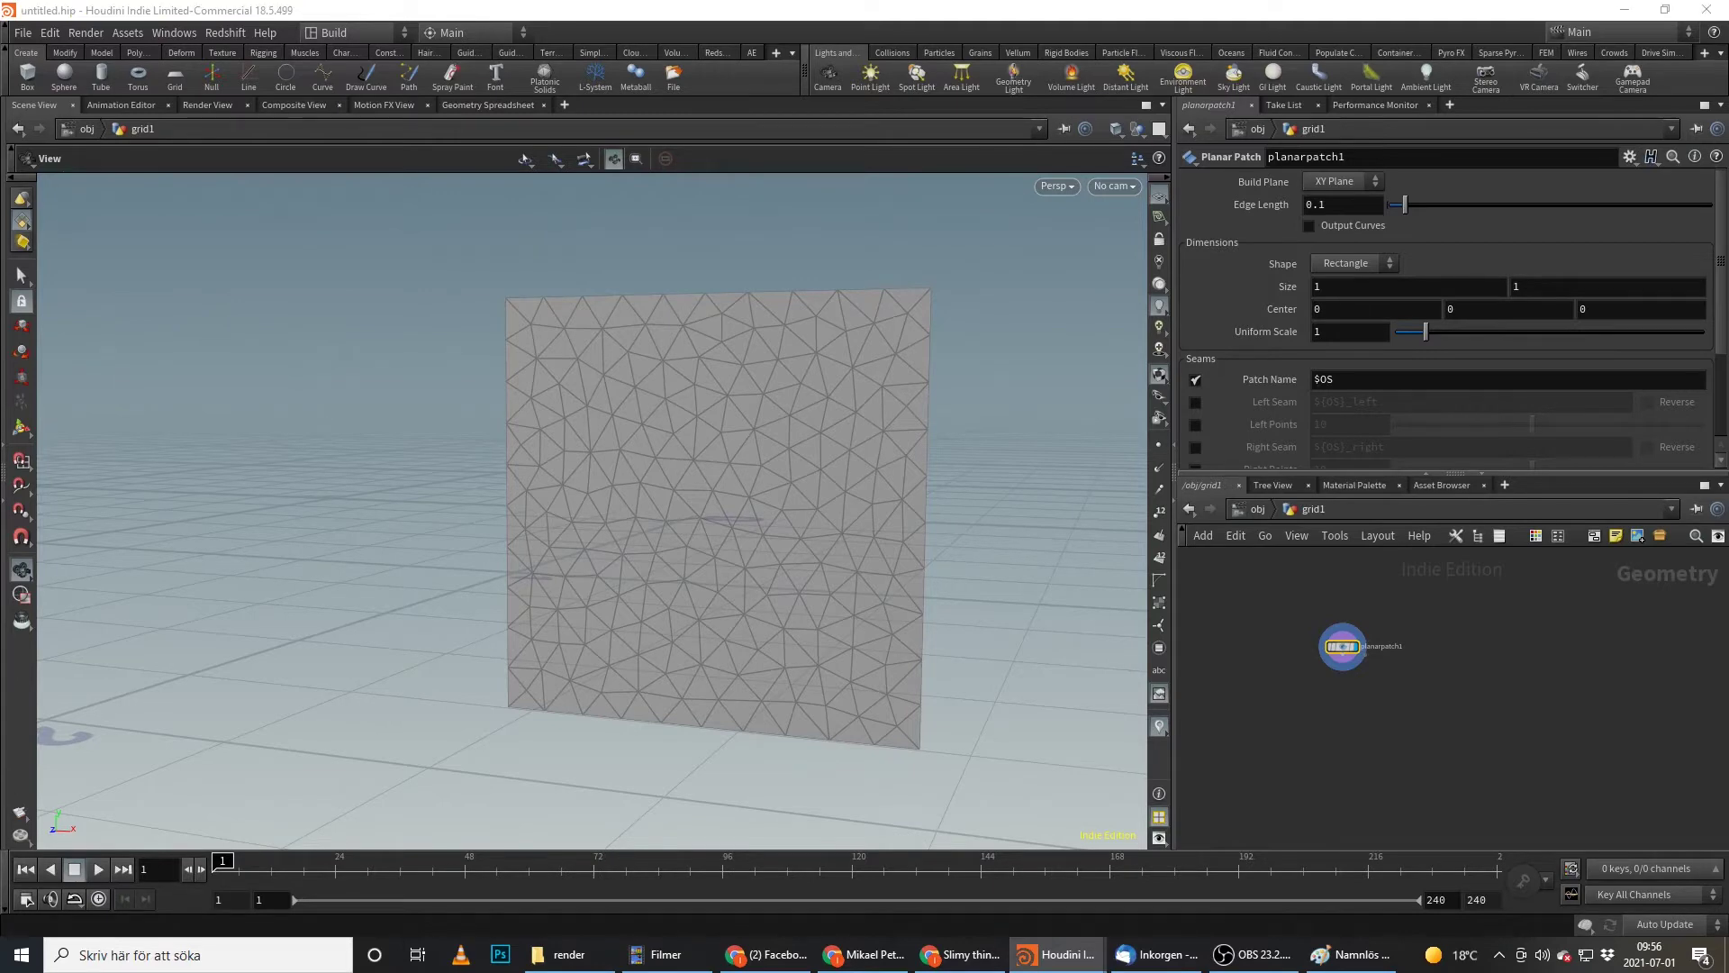
click(1343, 669)
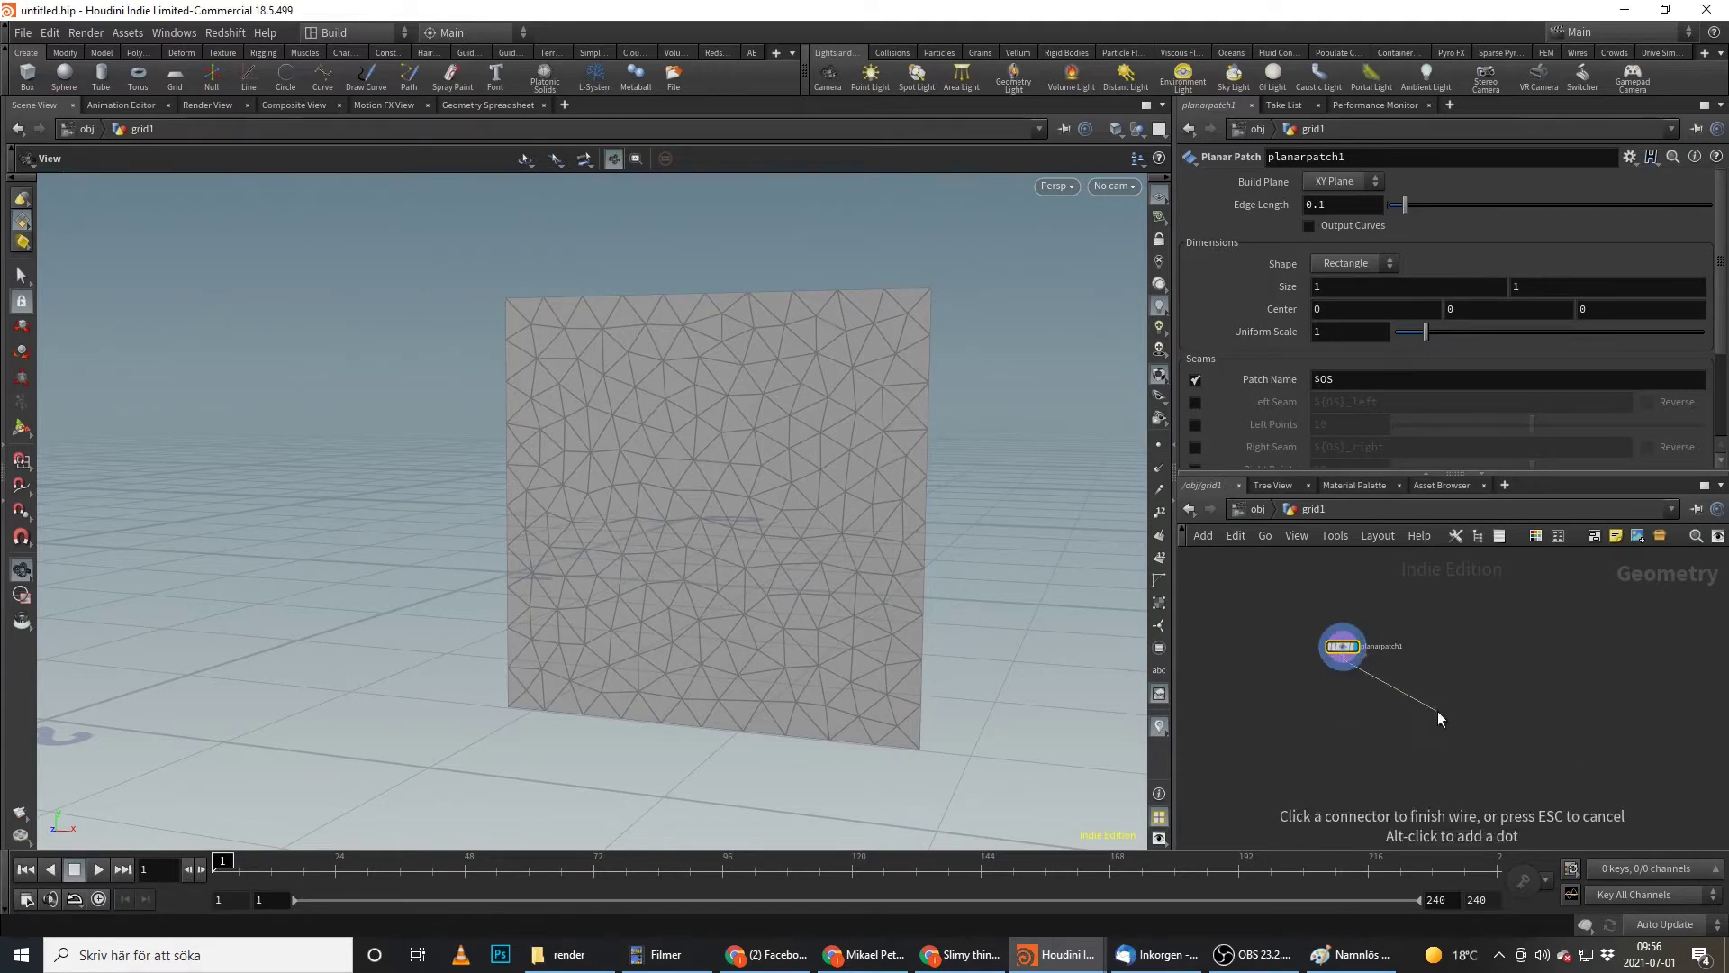
- Wire a PolyFrame node after planarpatch1 and display it in the viewport
key(Tab)
text(poly f)
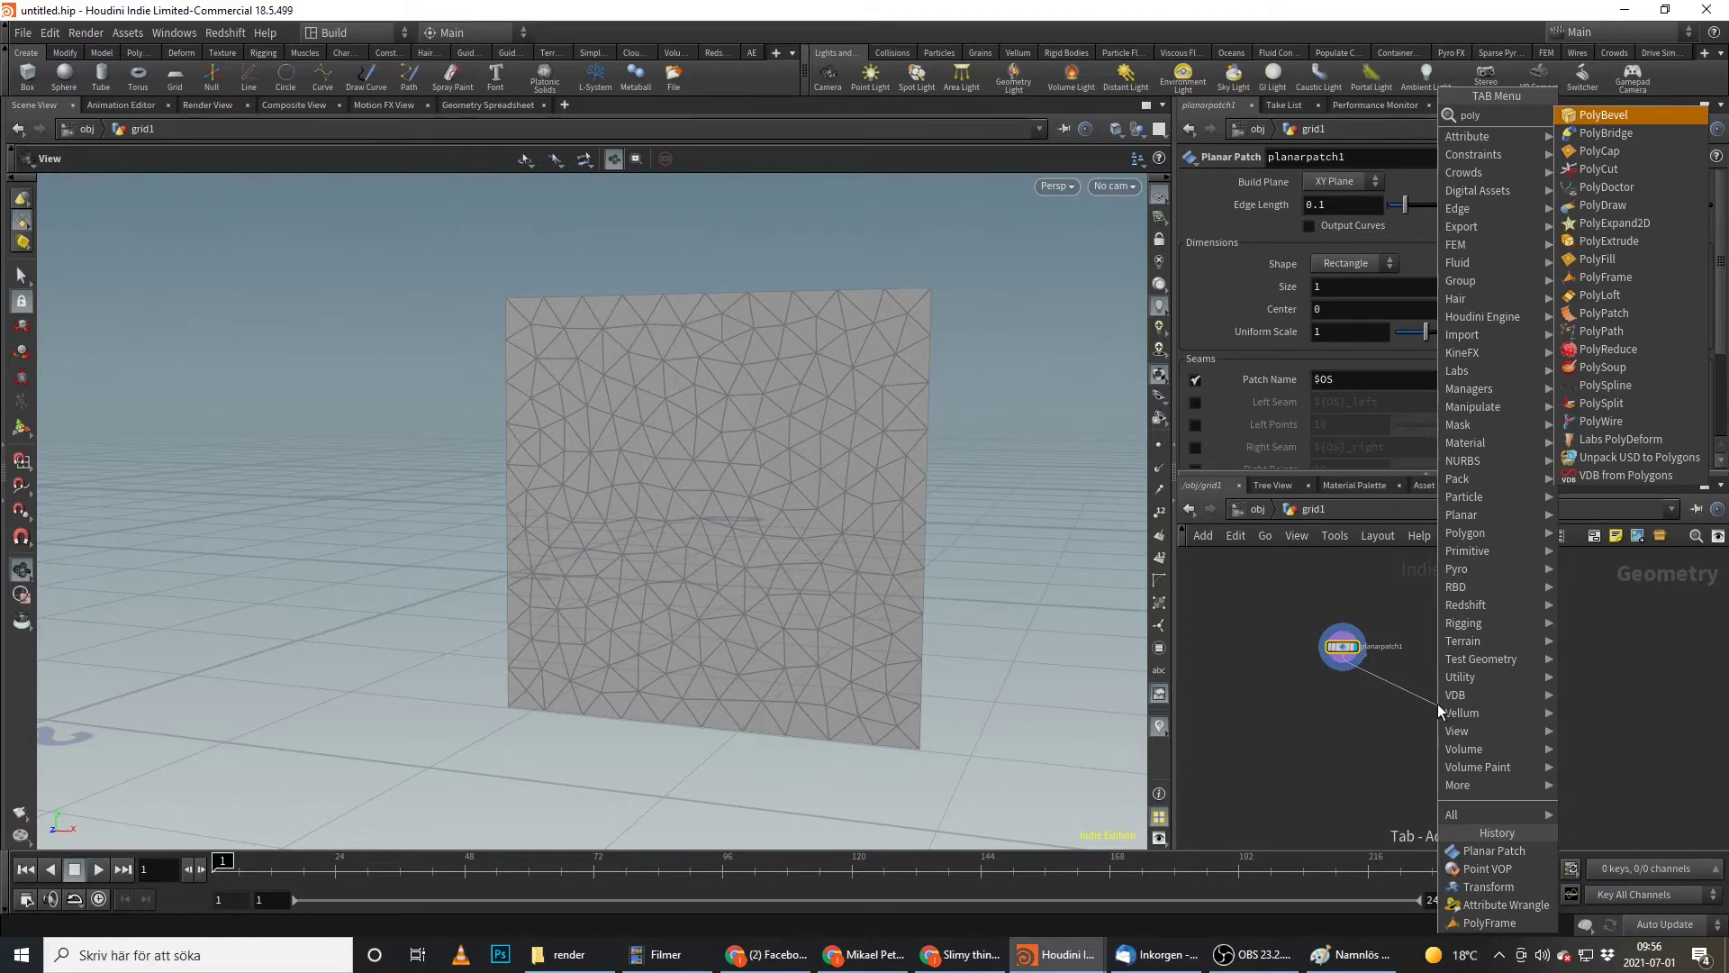
key(Down)
key(Return)
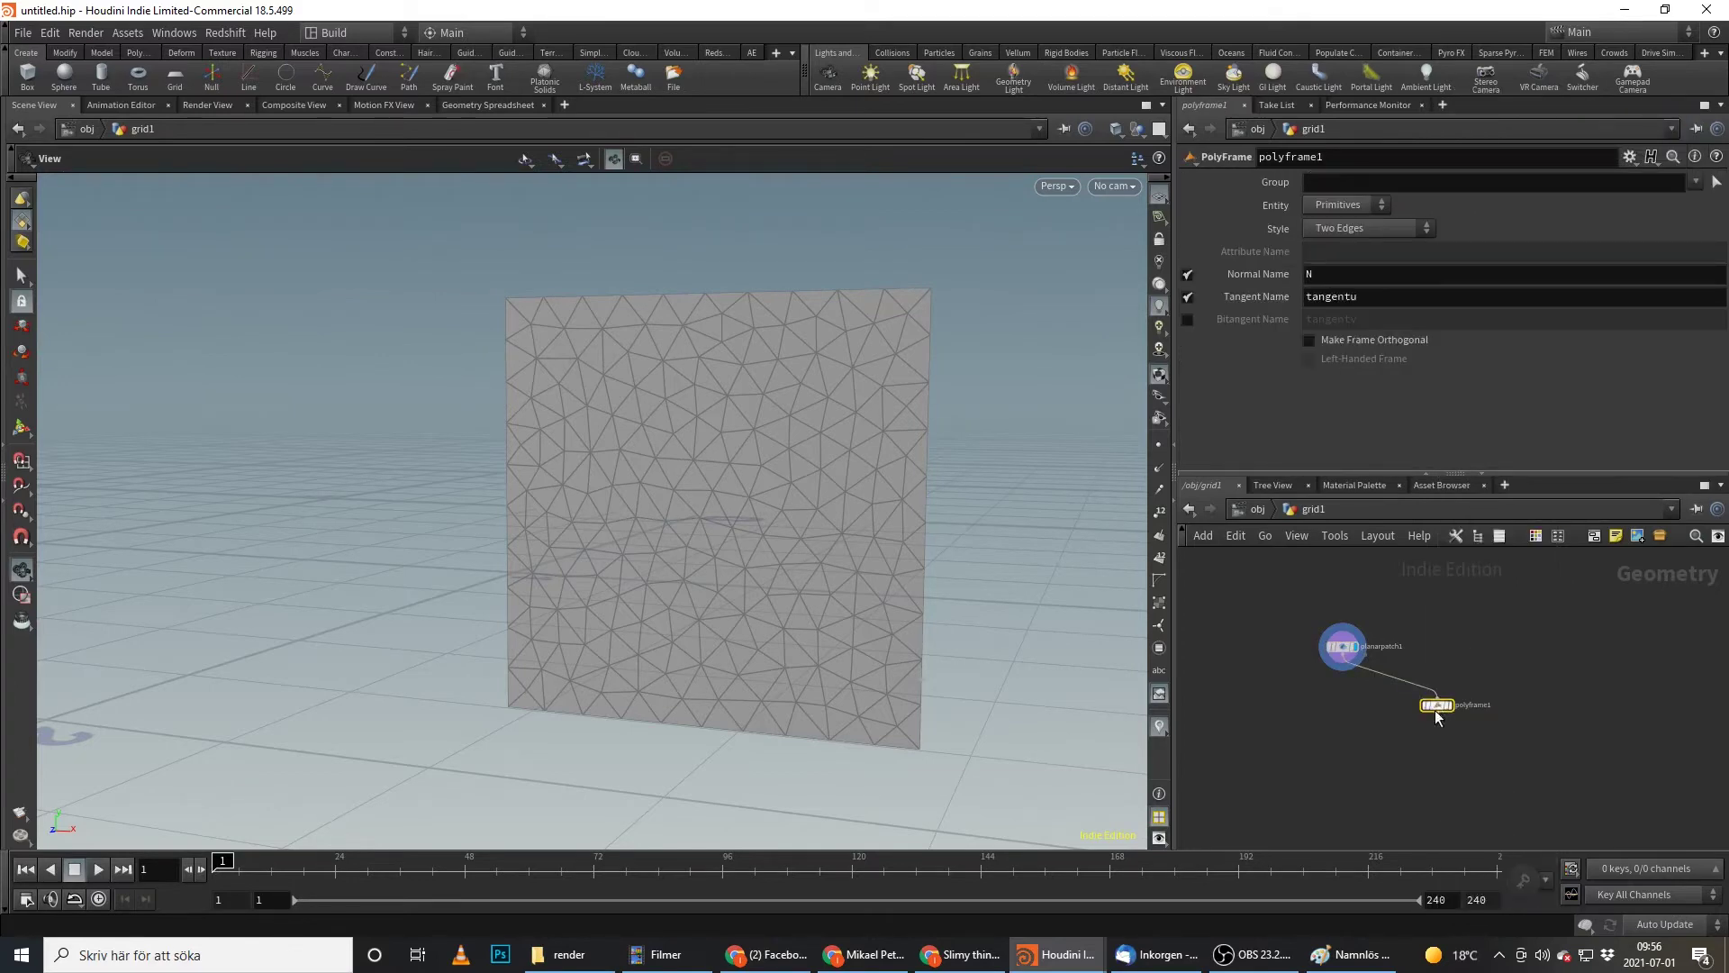
scroll(1441, 698, up, 2)
click(1440, 693)
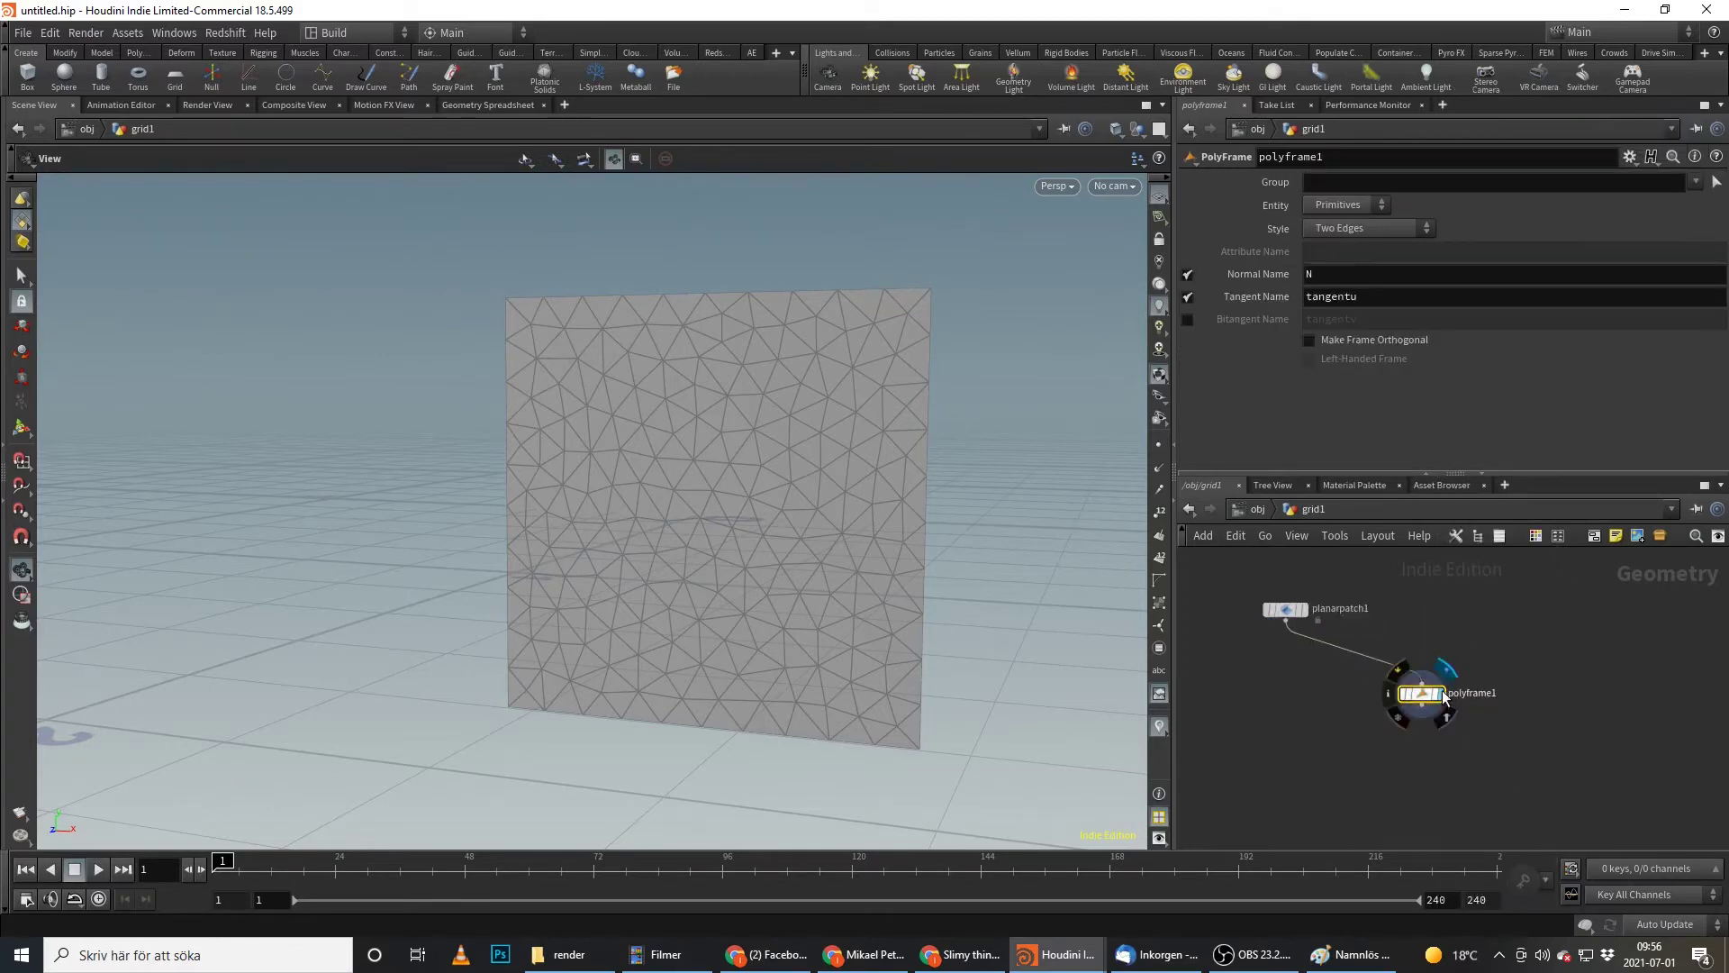
- Enable the bitangent attribute and name the tangent u and the bitangent v
click(1186, 319)
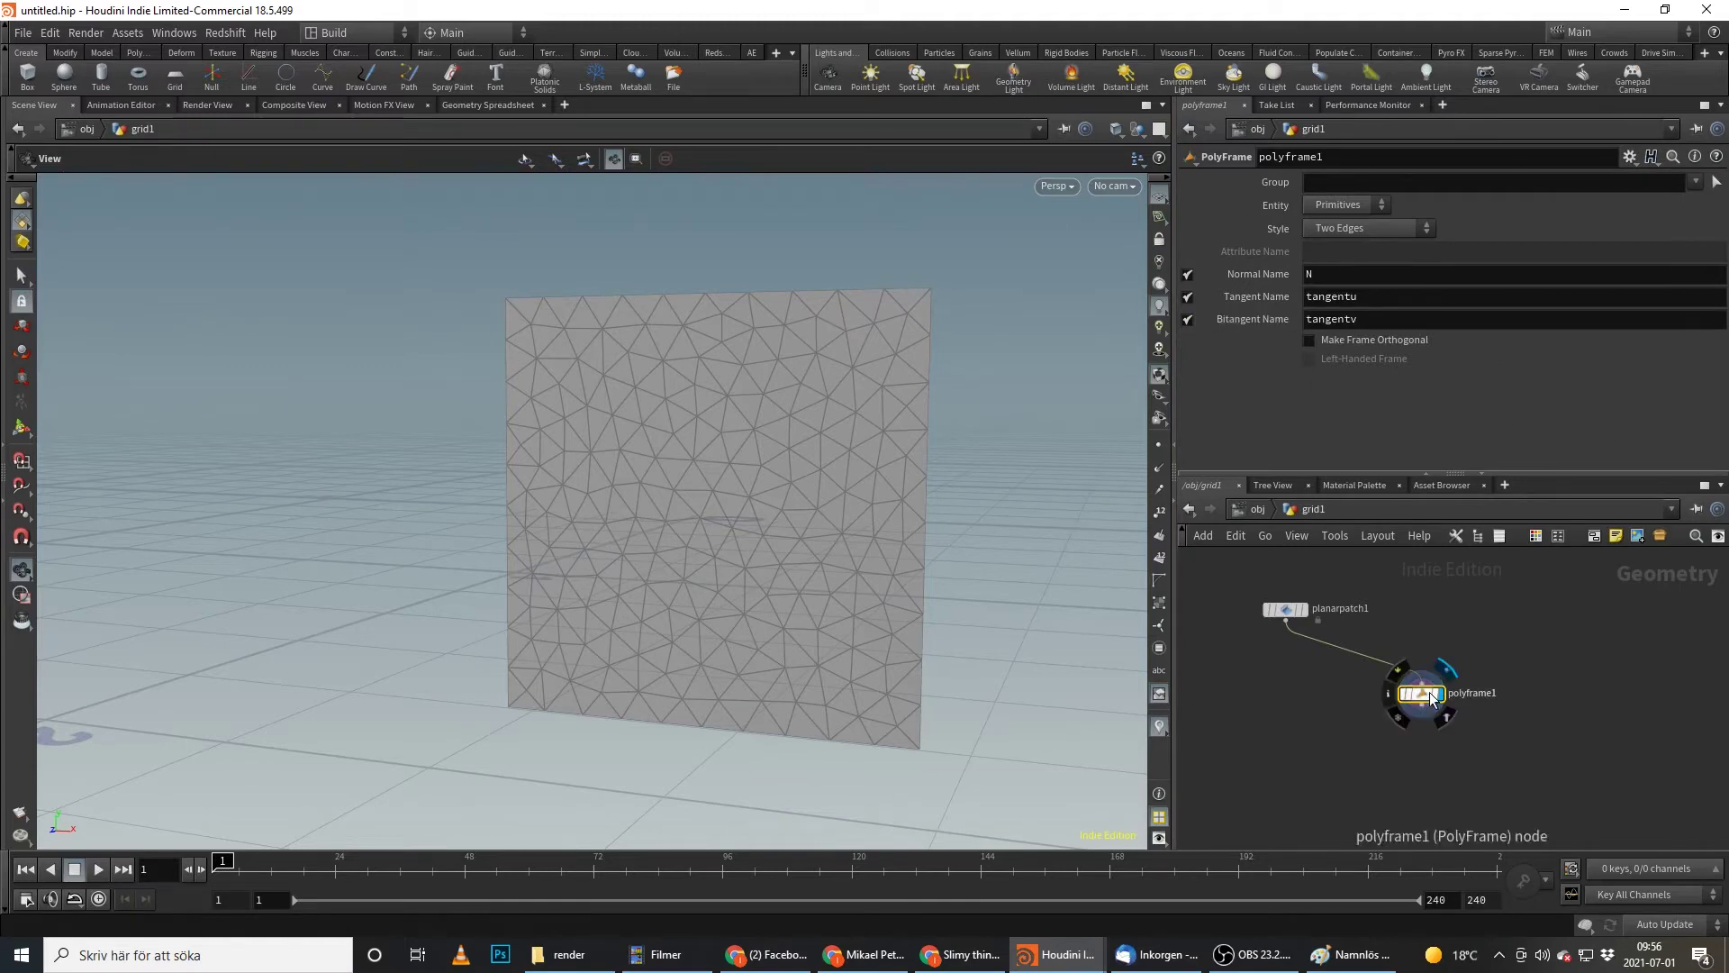
click(1342, 296)
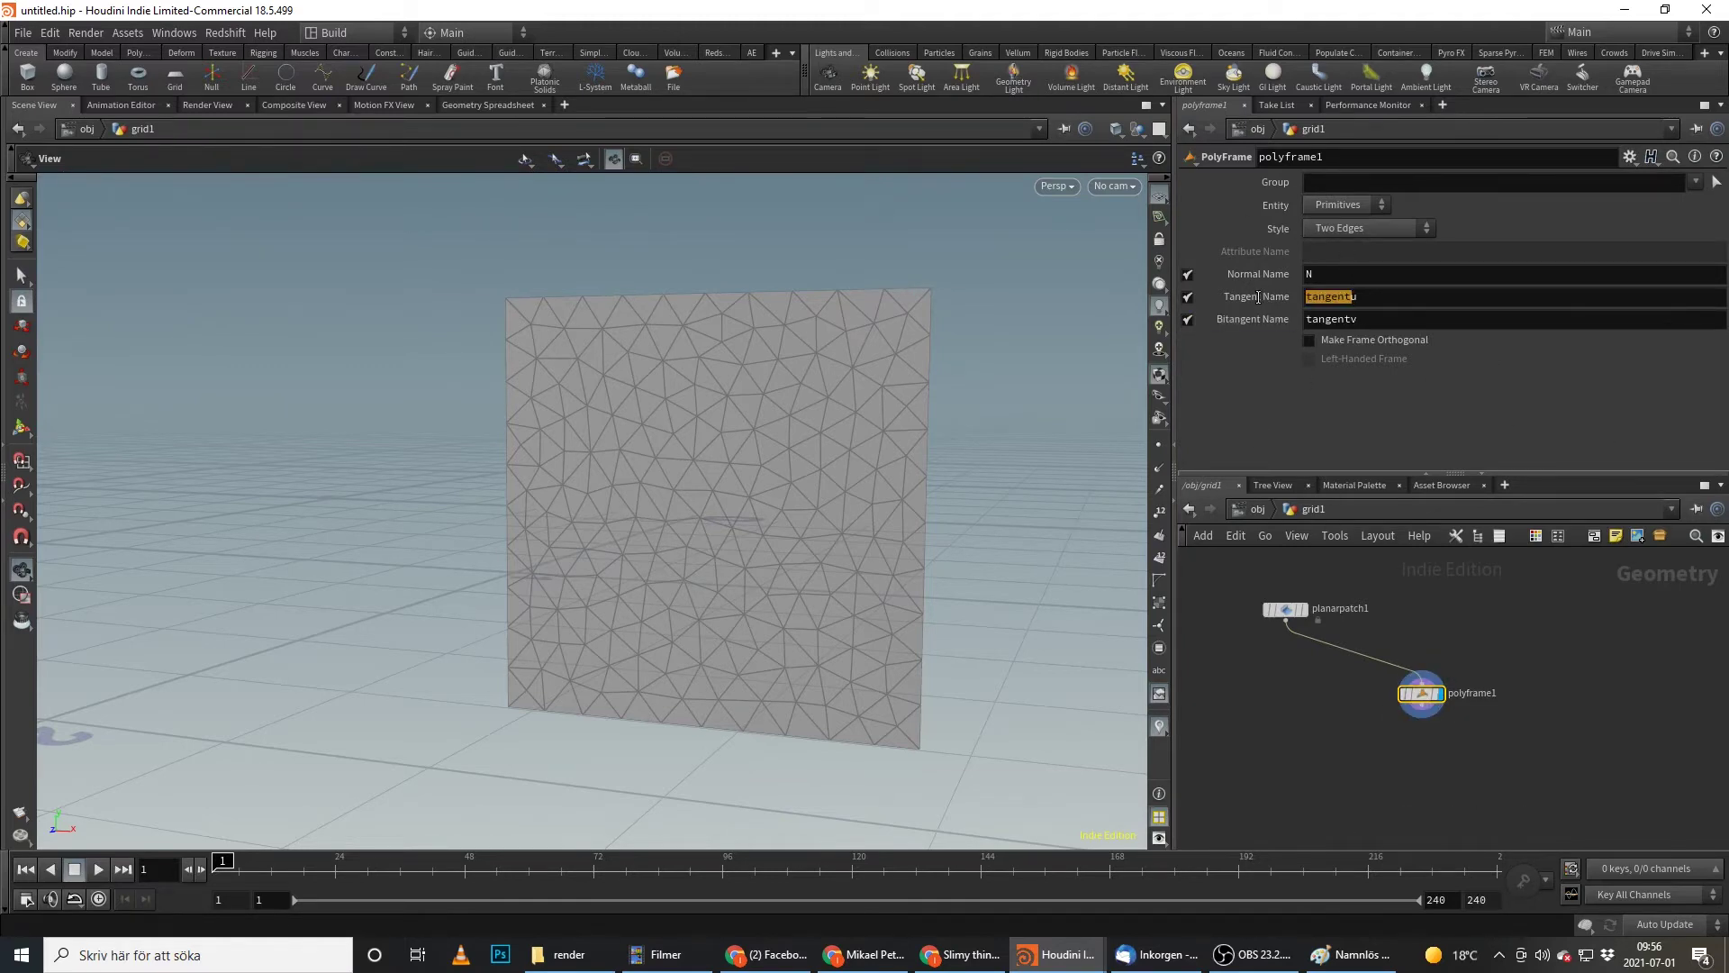
text(u)
click(1340, 319)
text(v)
key(Return)
key(Tab)
- Add an Attribute Wrangle below polyframe1 and display it
text(wrangle)
key(Return)
click(1424, 735)
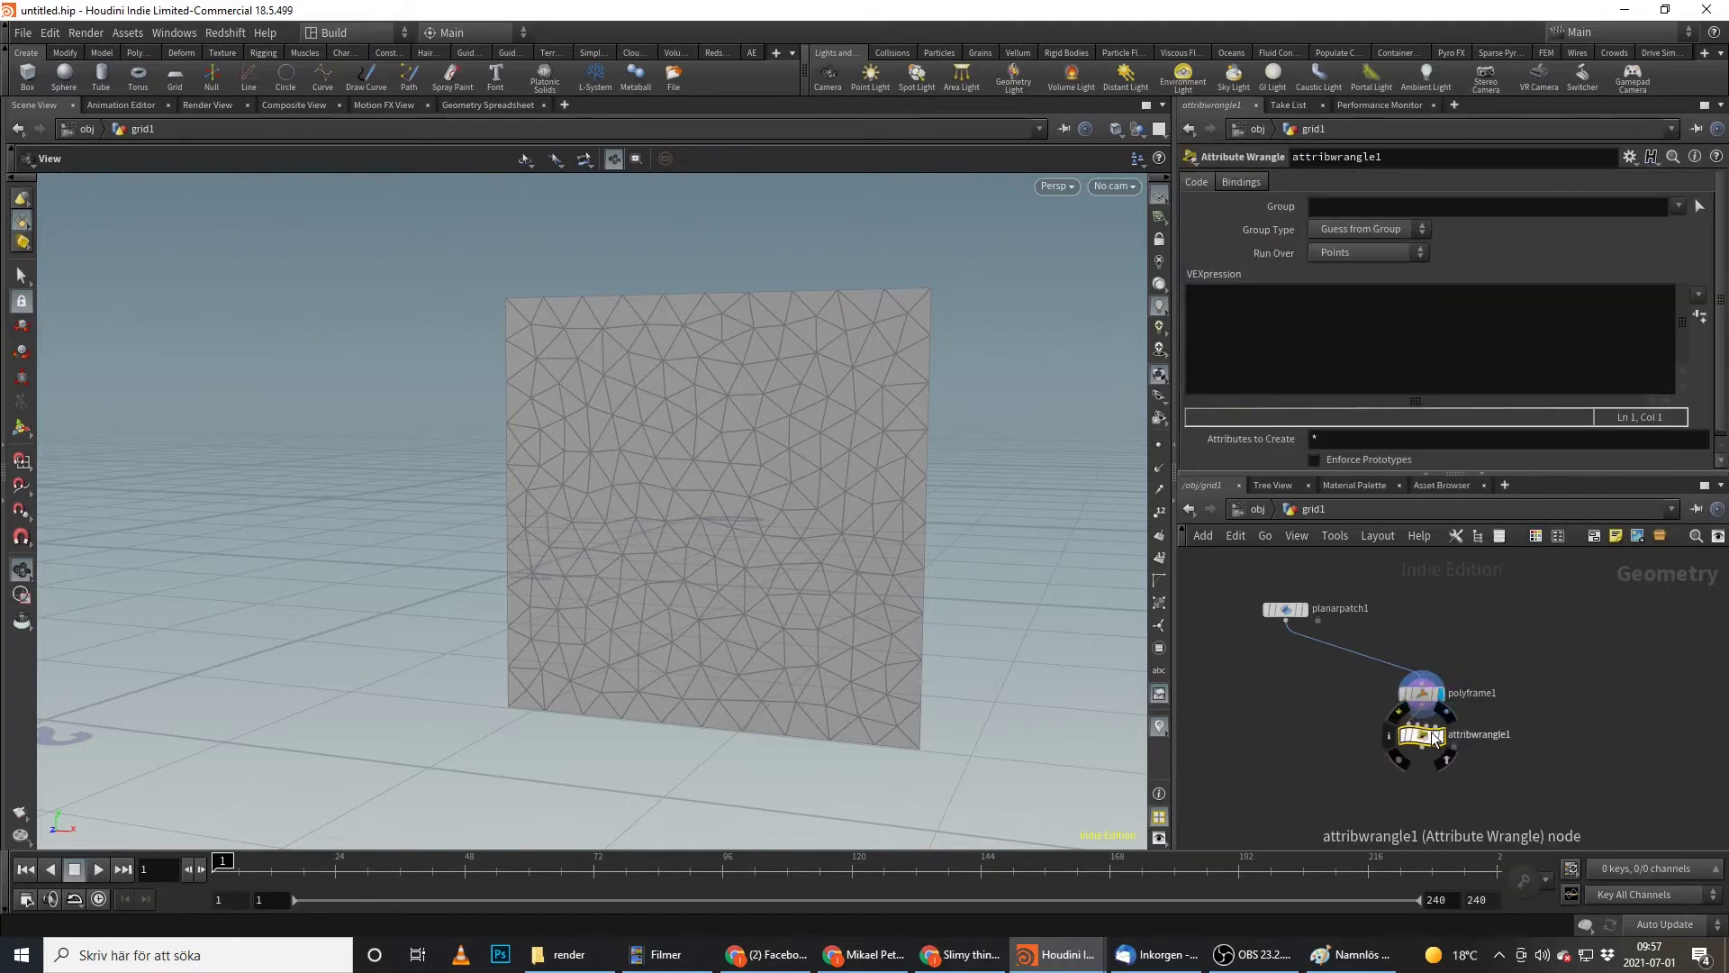
click(1340, 365)
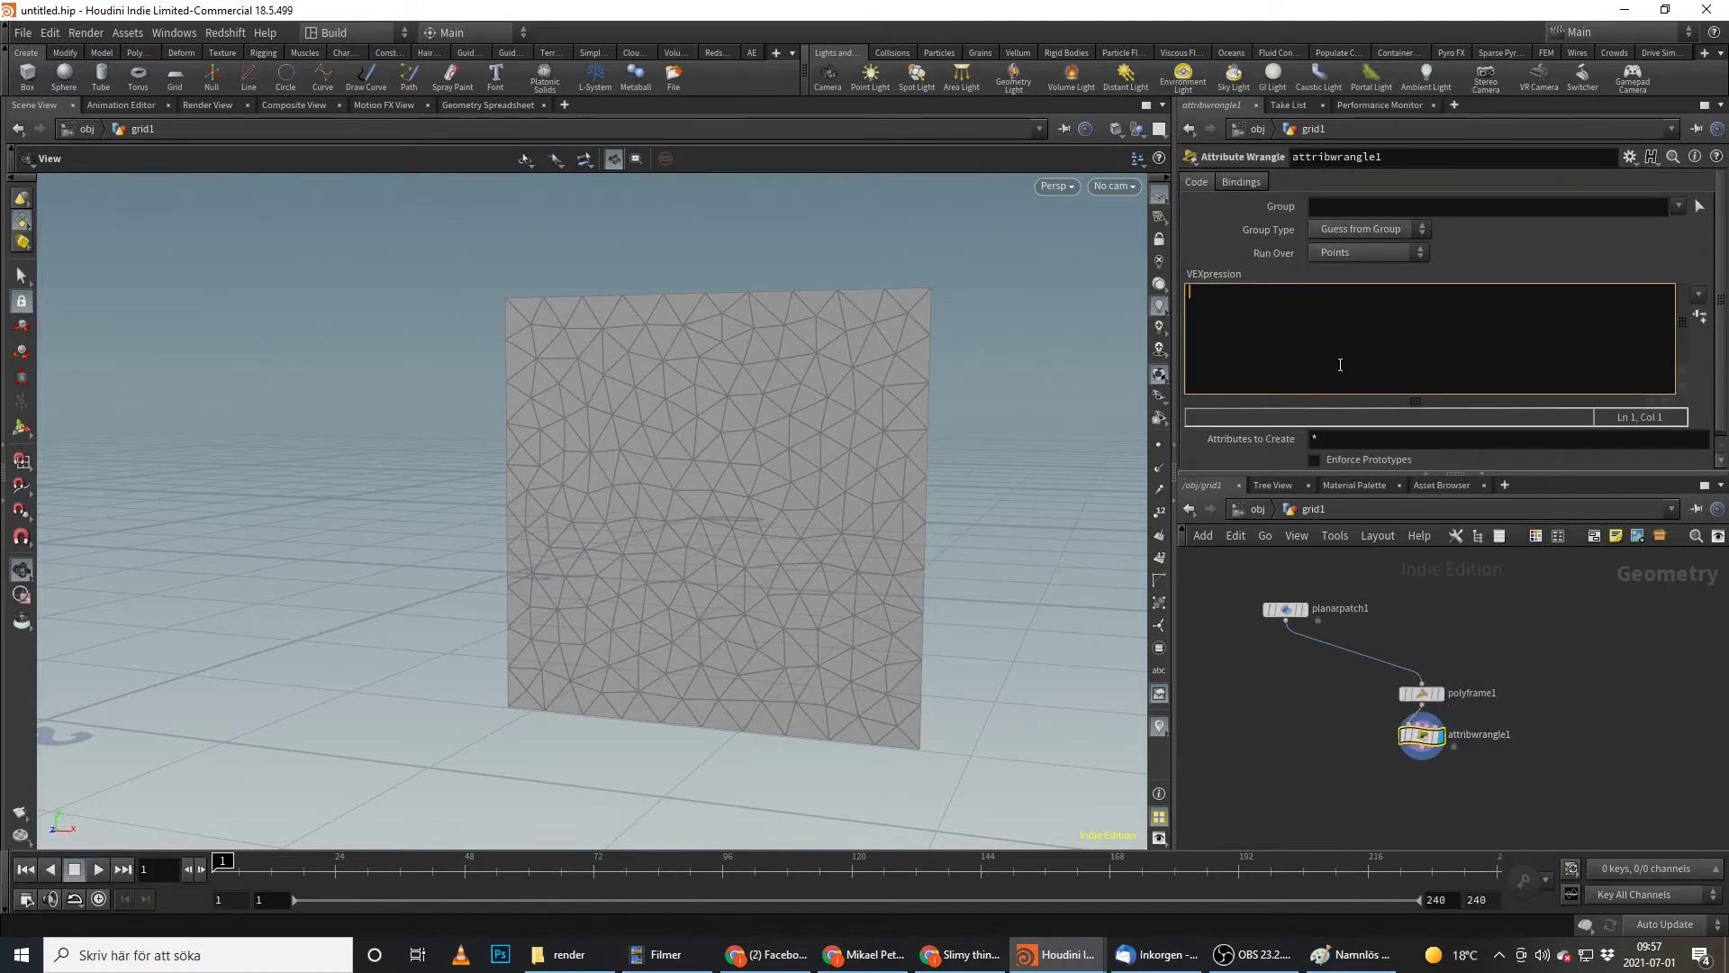
- Enter the VEX line 3@rot = set(v@N, v@u, v@v); and apply it
text(3@rot = set()
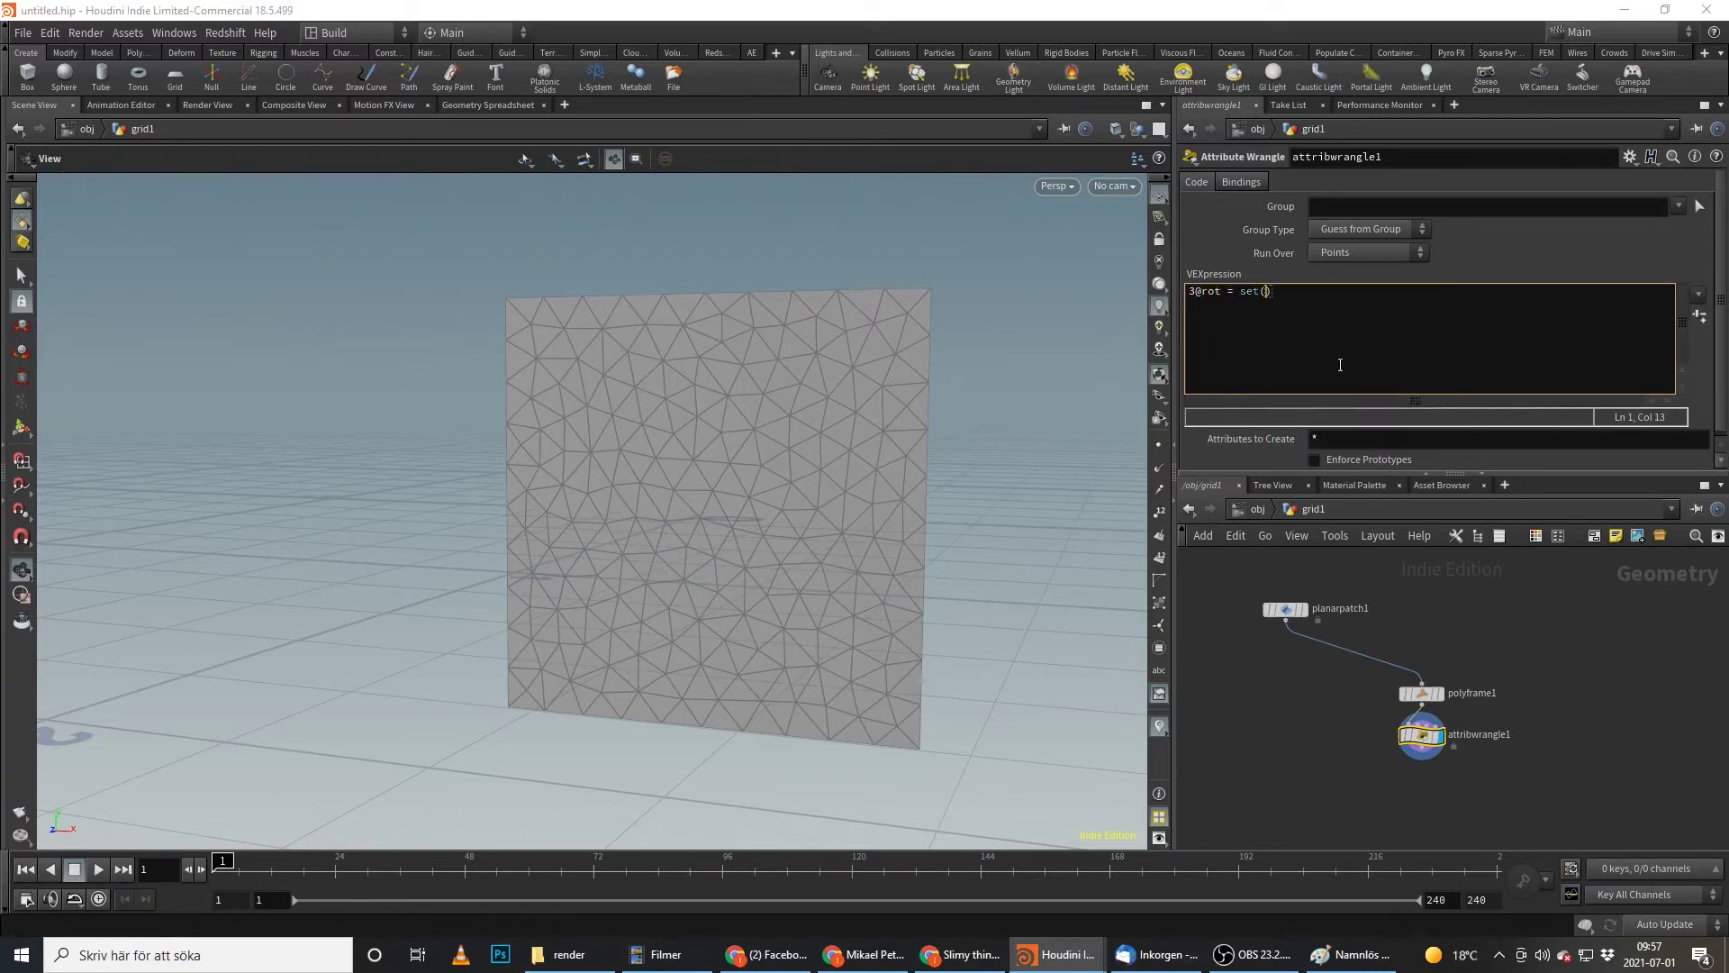
text(@)
text(@N, @)
key(BackSpace)
text(v@u)
text(, v@v))
key(ctrl+Return)
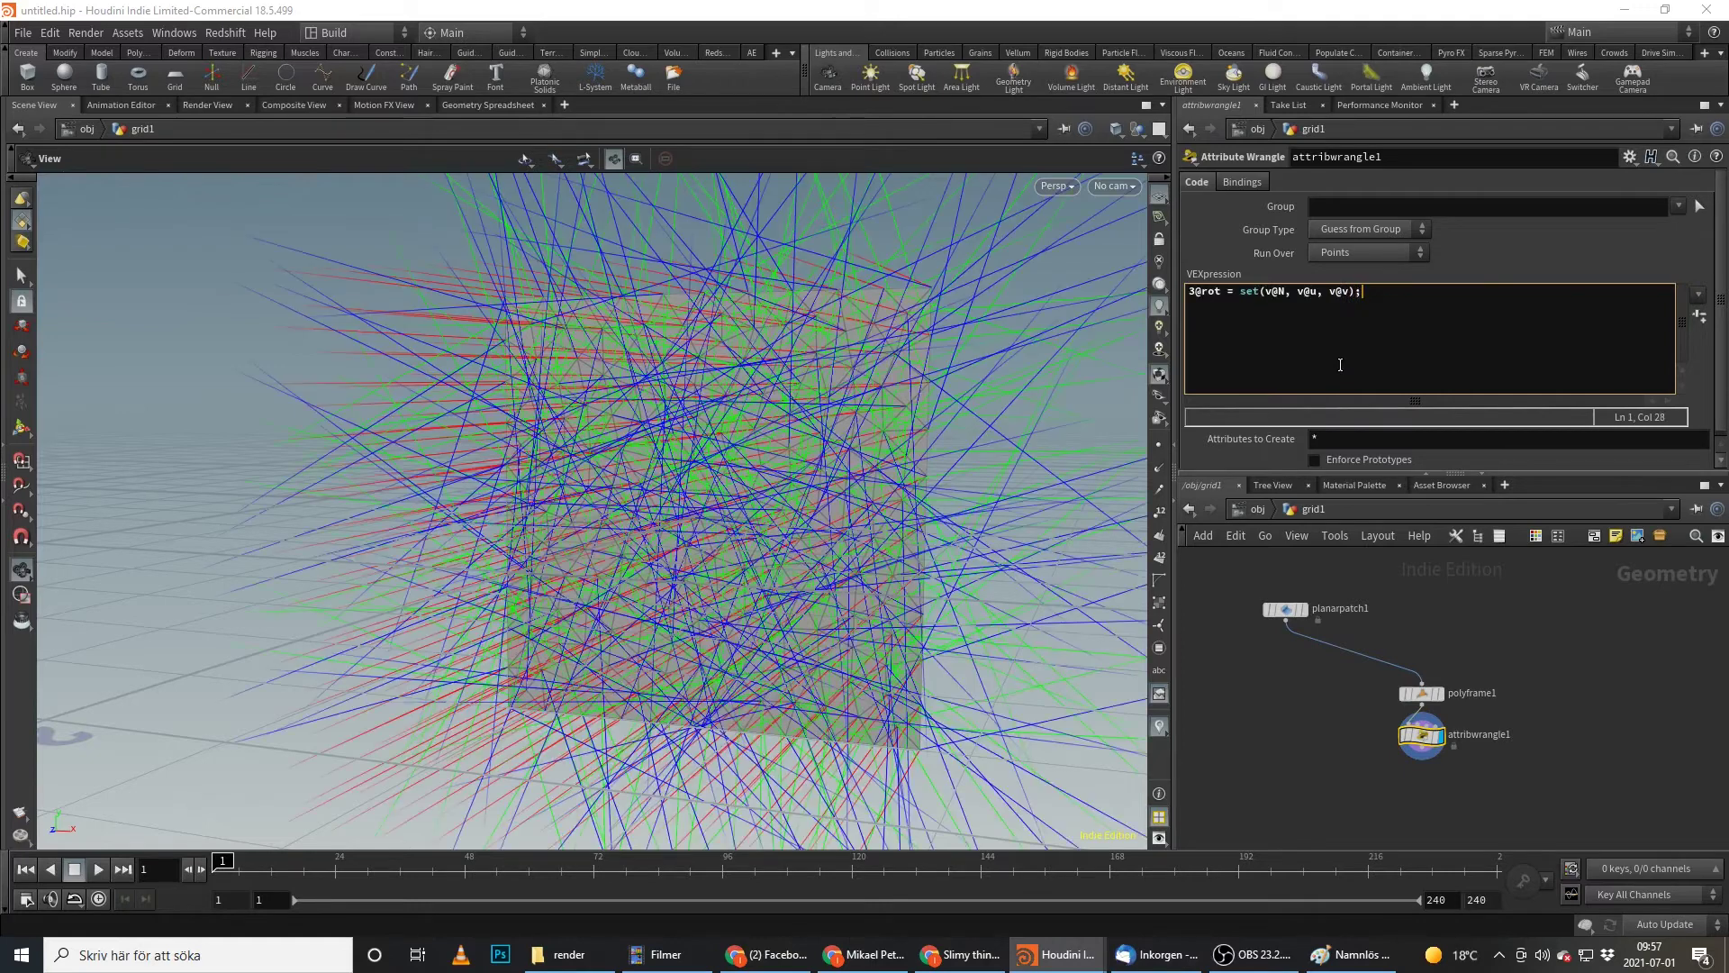
click(1159, 729)
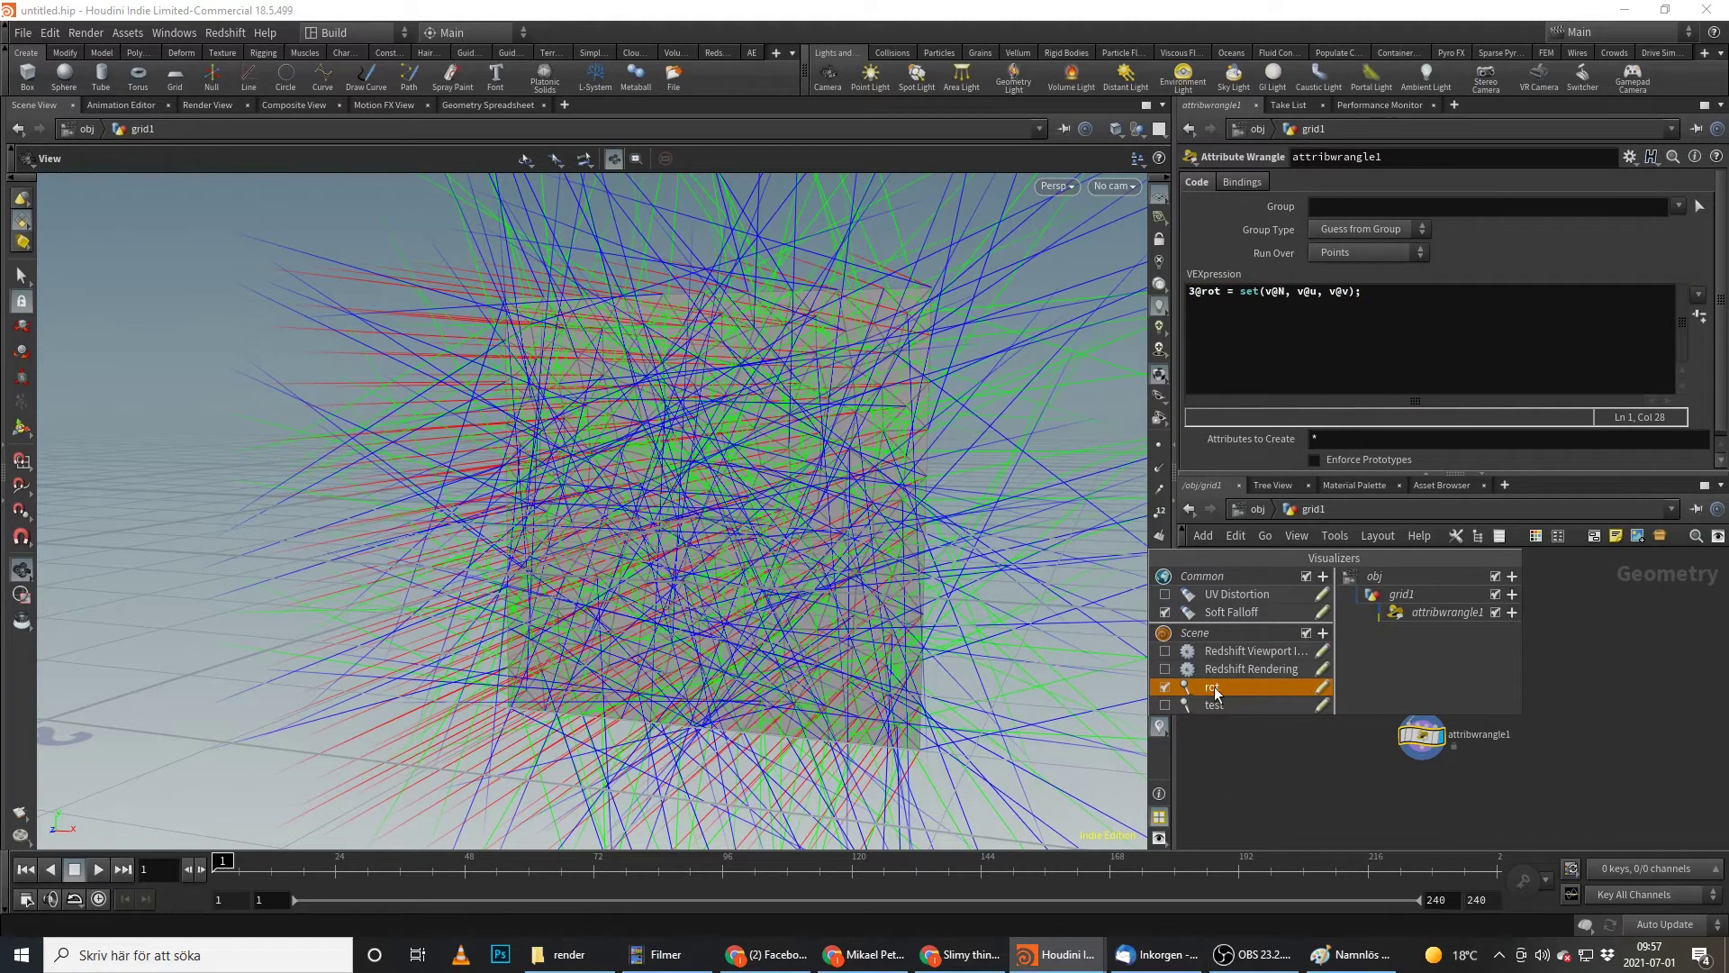
click(1323, 689)
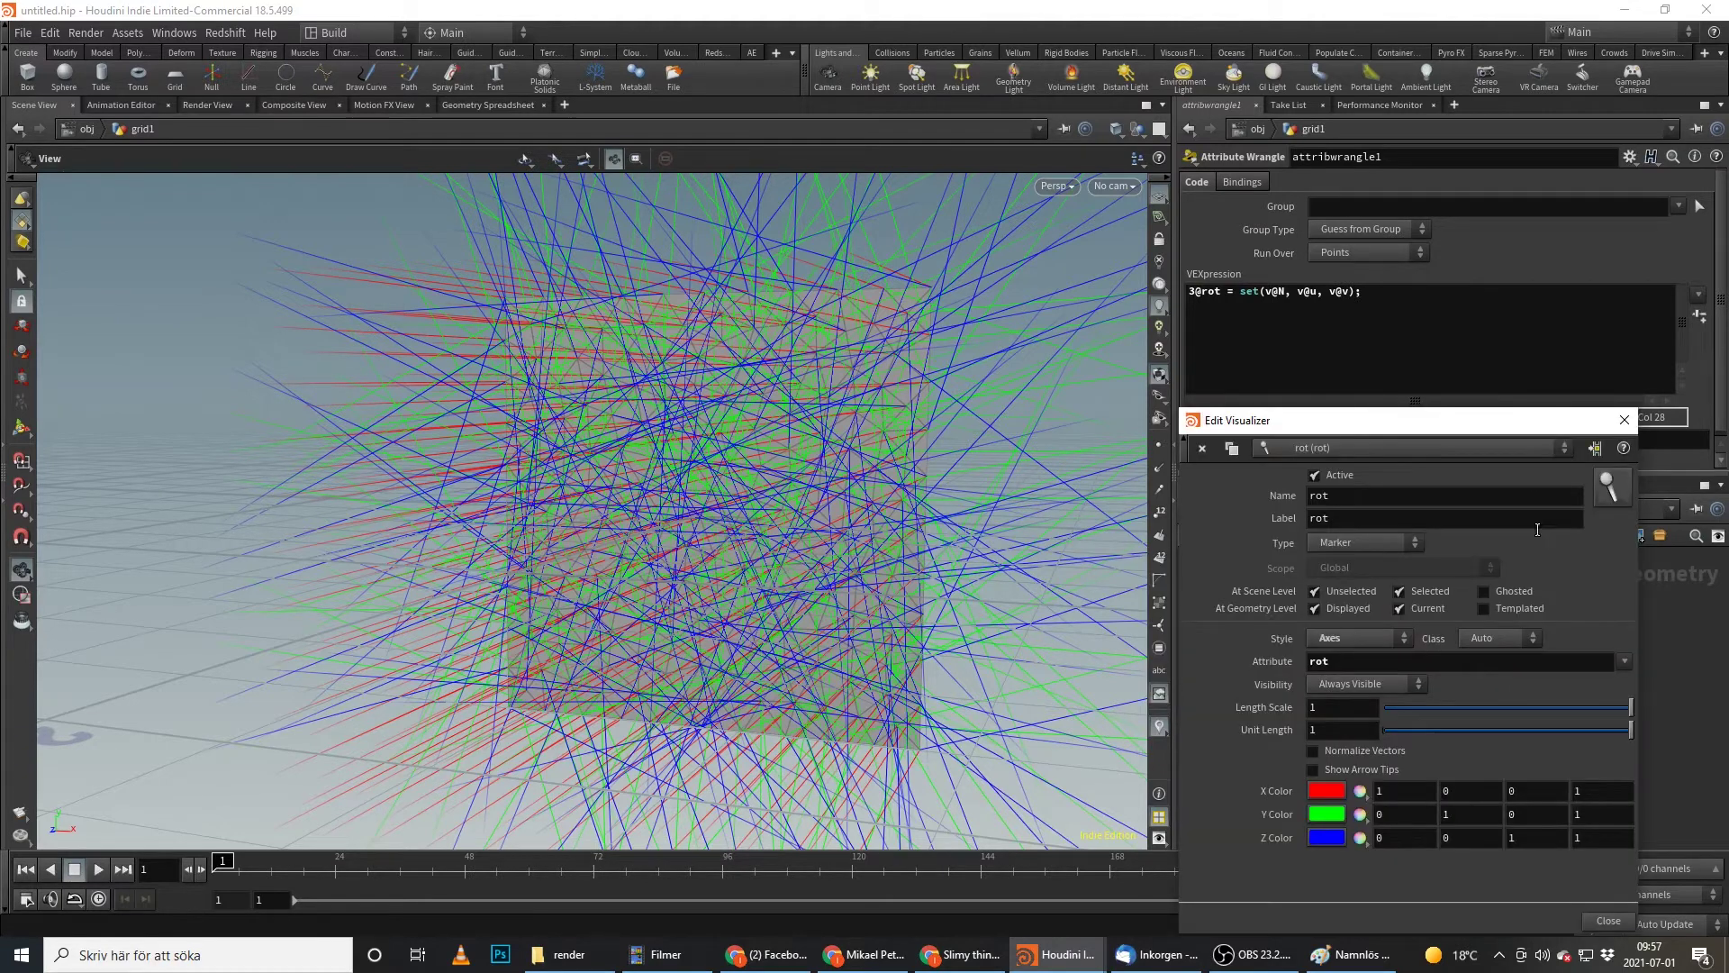
drag(1400, 420, 1338, 345)
click(1297, 420)
key(Tab)
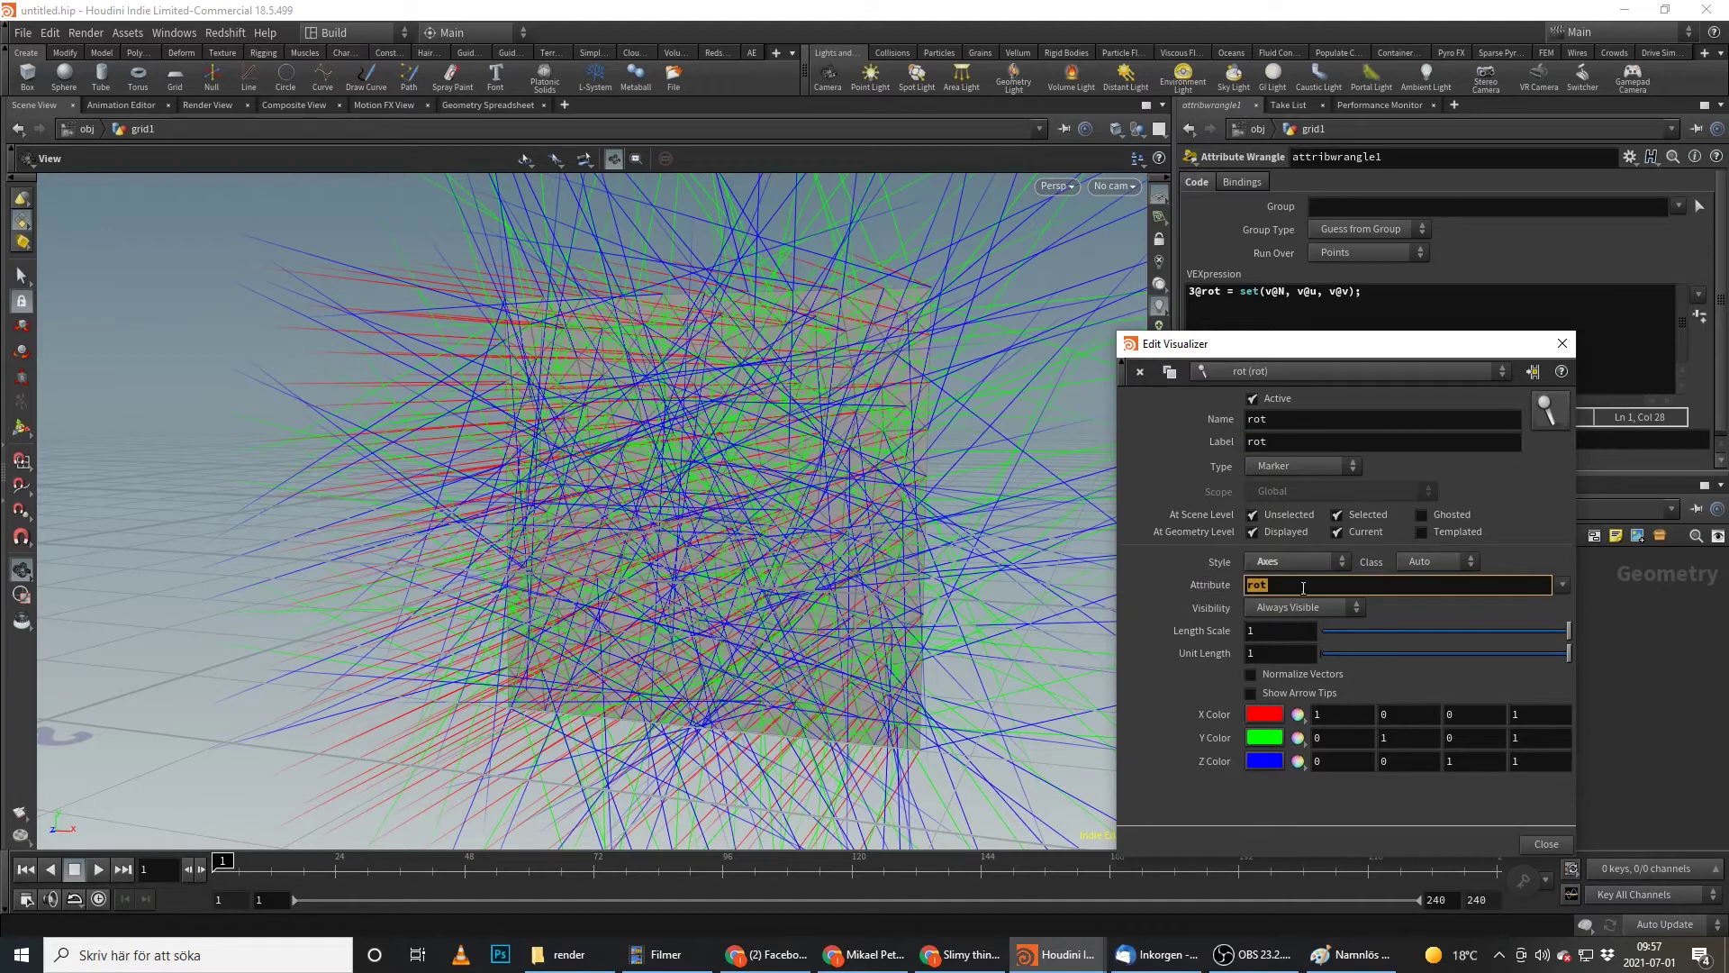
click(1294, 562)
click(1270, 669)
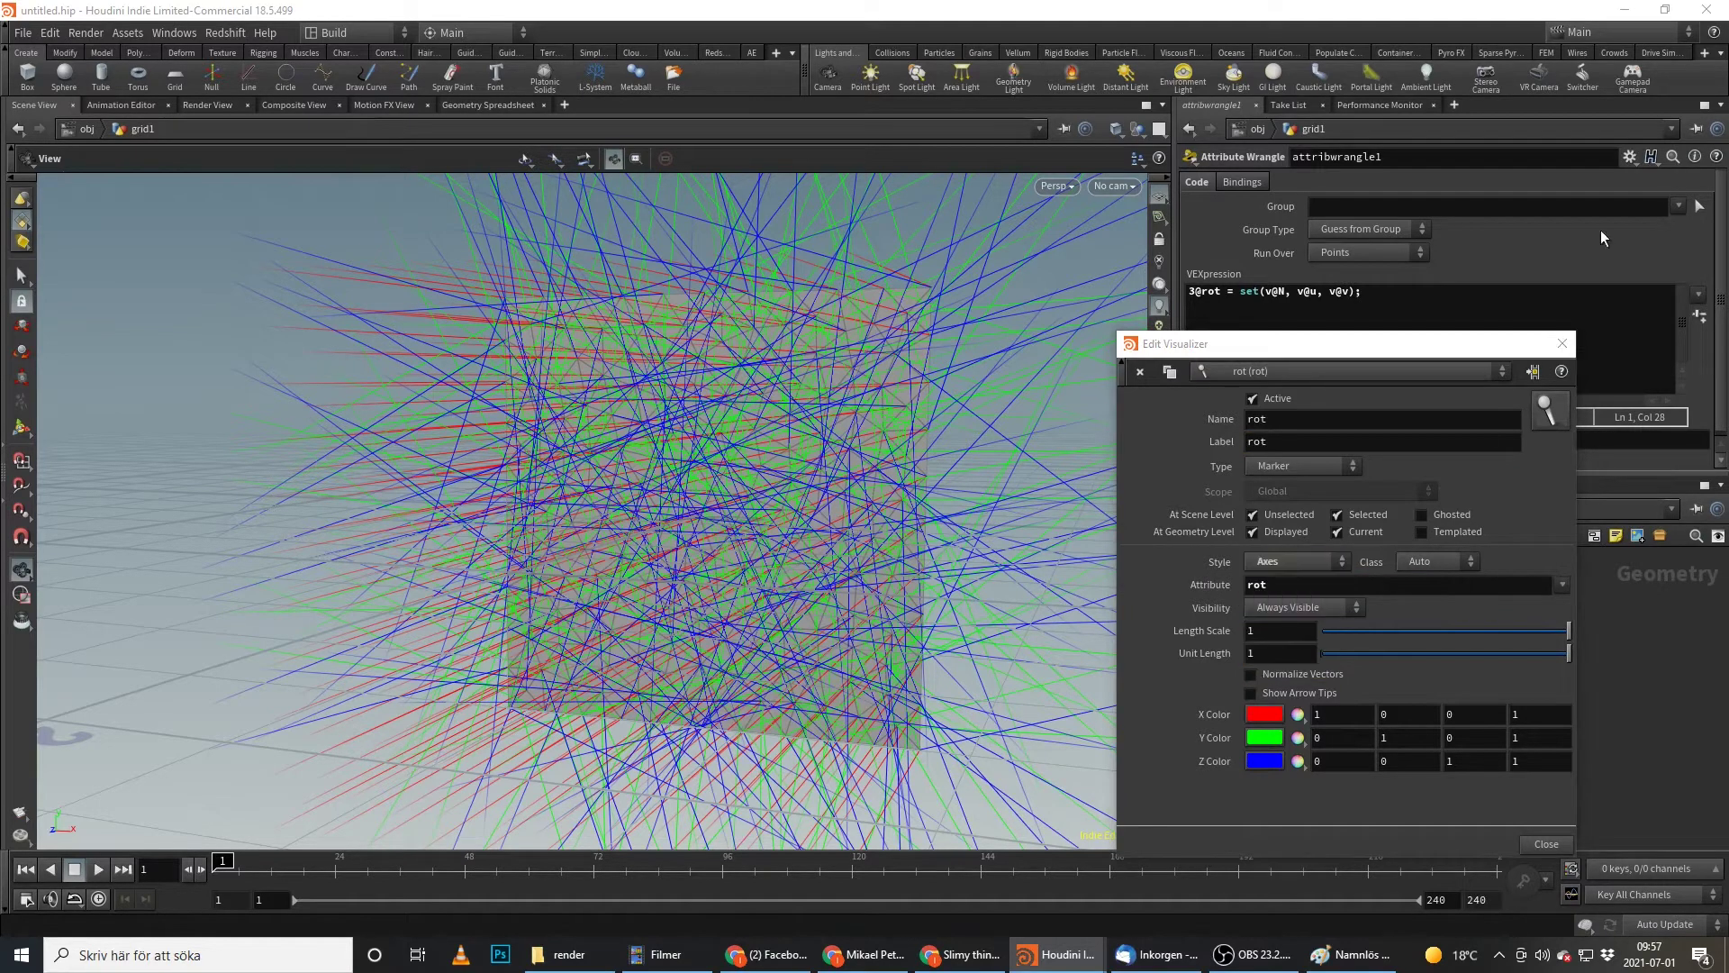
click(1275, 568)
click(1299, 581)
click(1306, 559)
click(1293, 668)
click(1563, 343)
drag(900, 562, 734, 424)
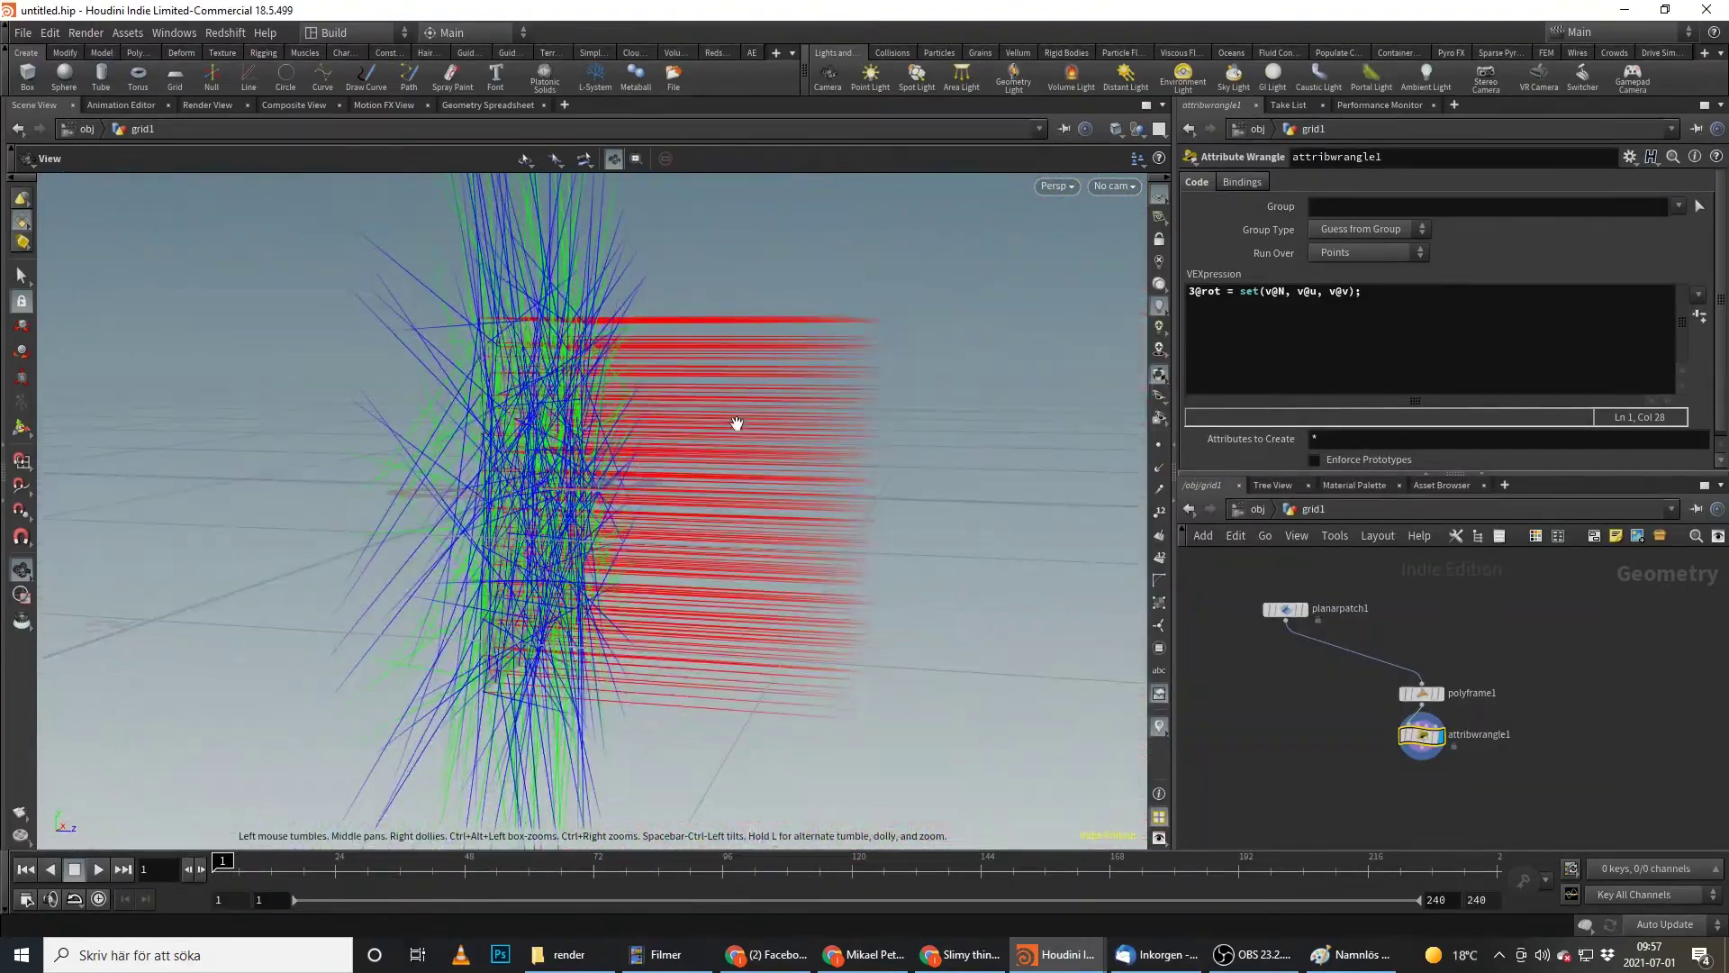
- Create attribwrangle2 fed by planarpatch1, display it, and write v@test = curlnoise(@P/2);
click(1299, 612)
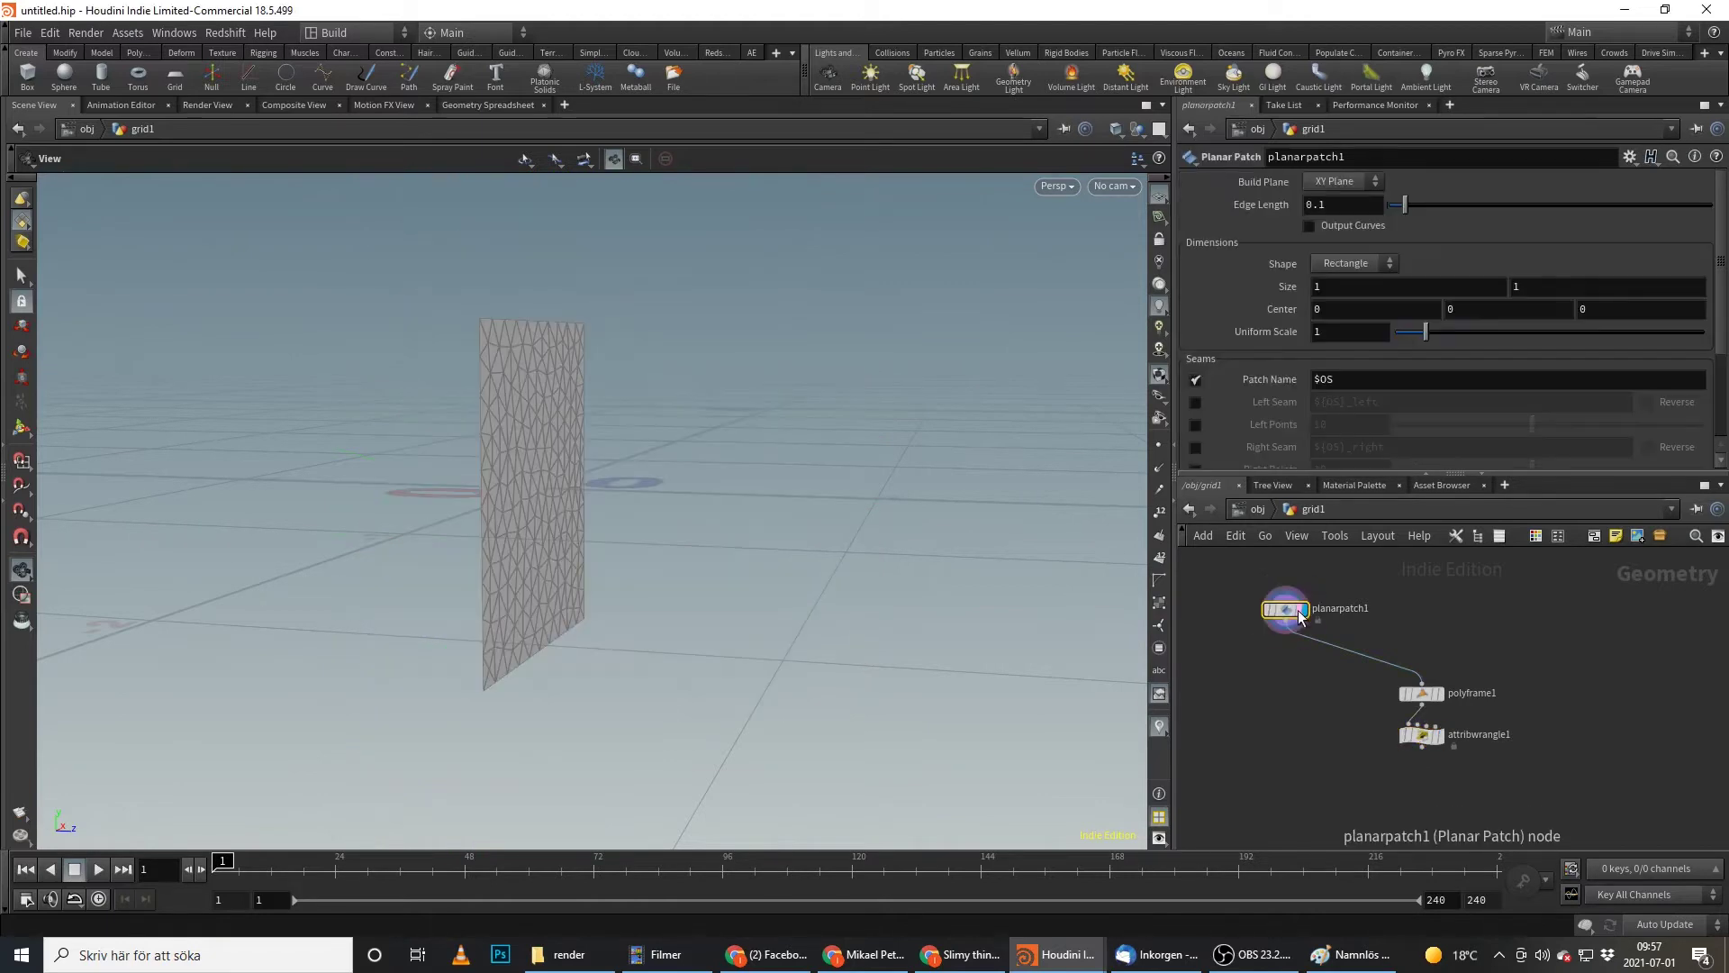
click(1286, 629)
click(1276, 693)
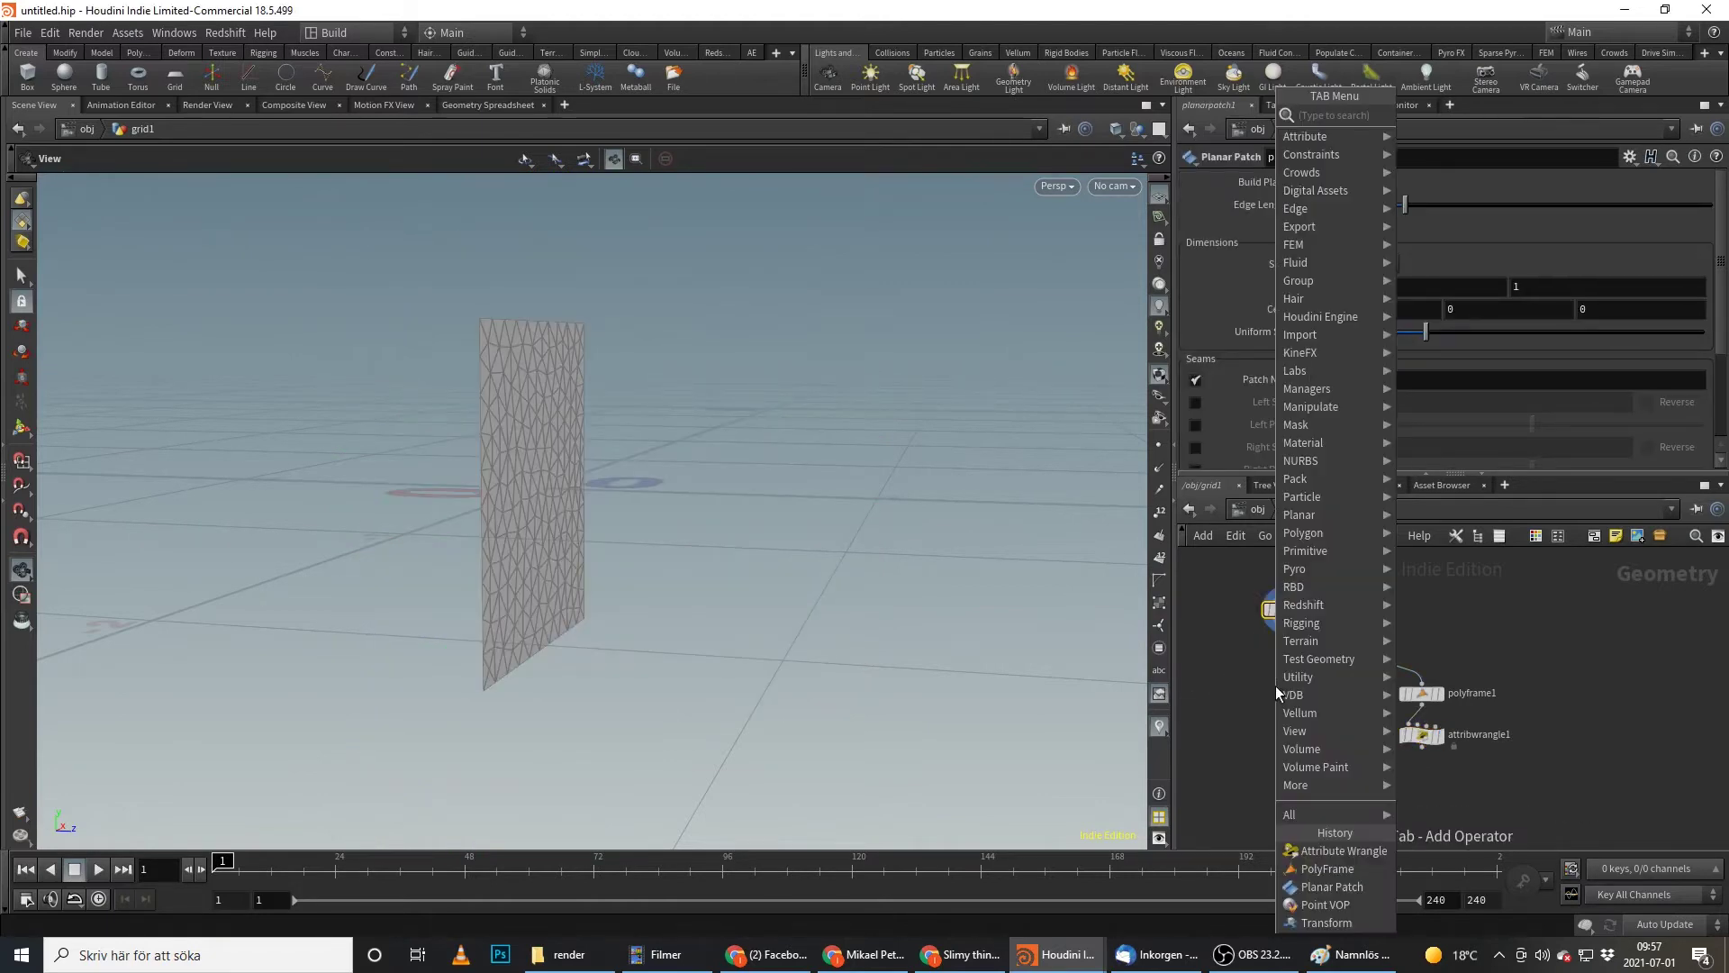
text(wrangle)
key(Return)
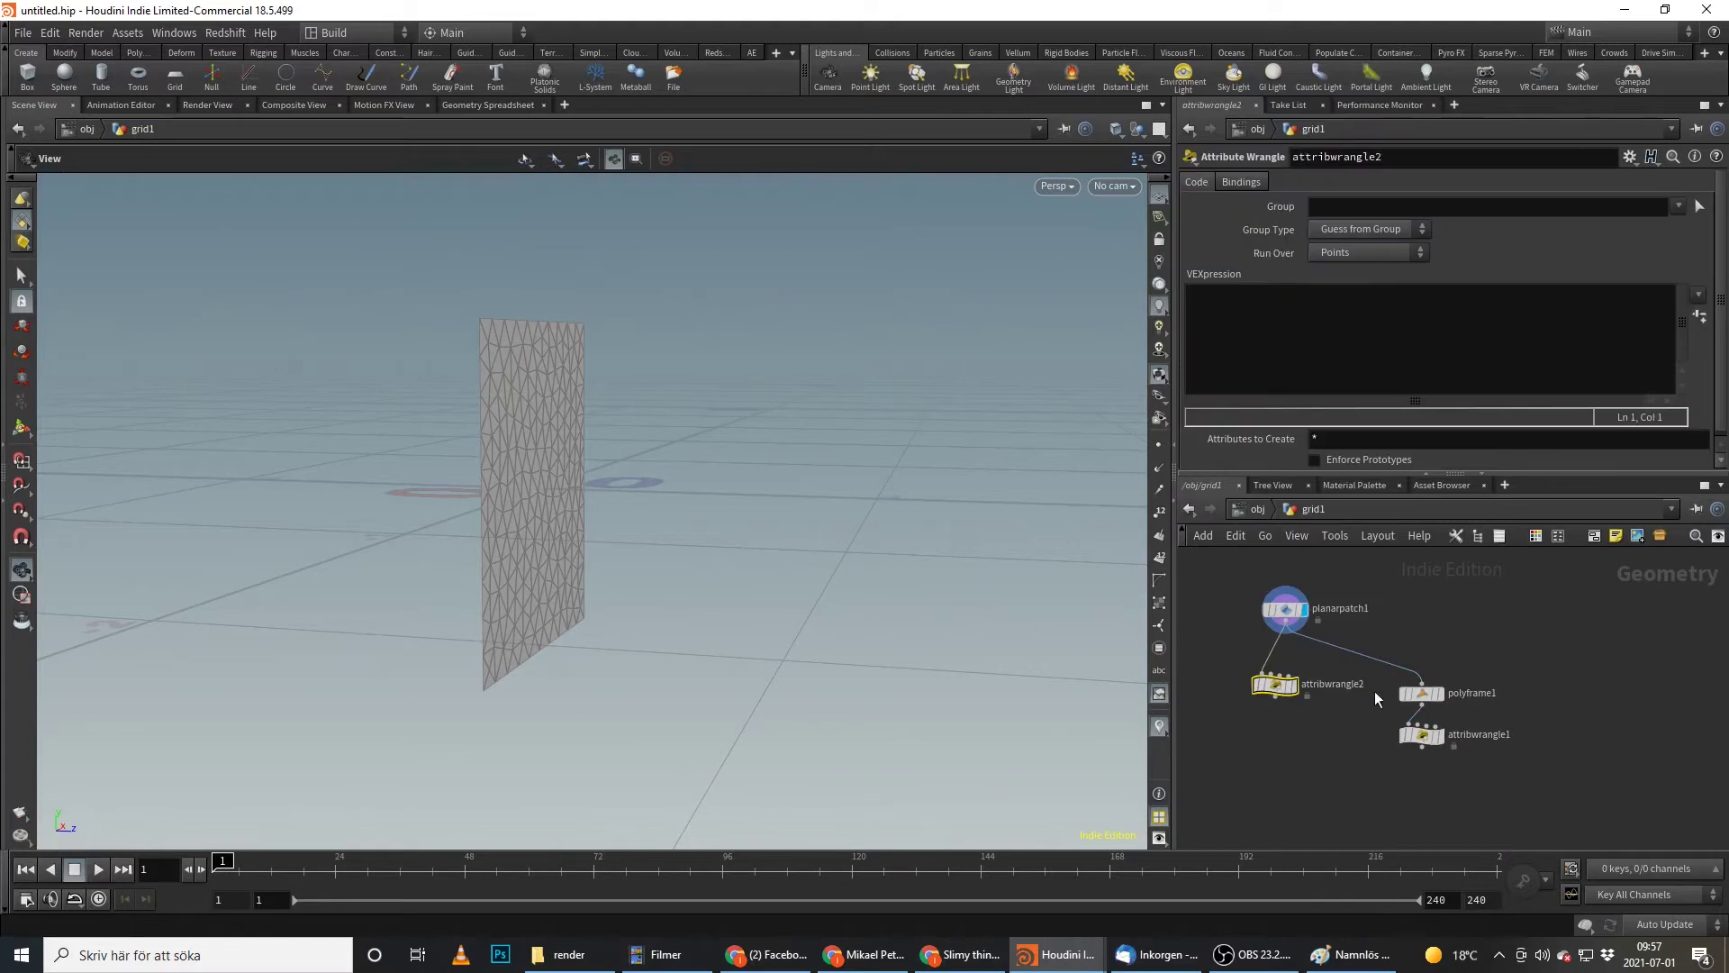
click(1292, 685)
click(1352, 338)
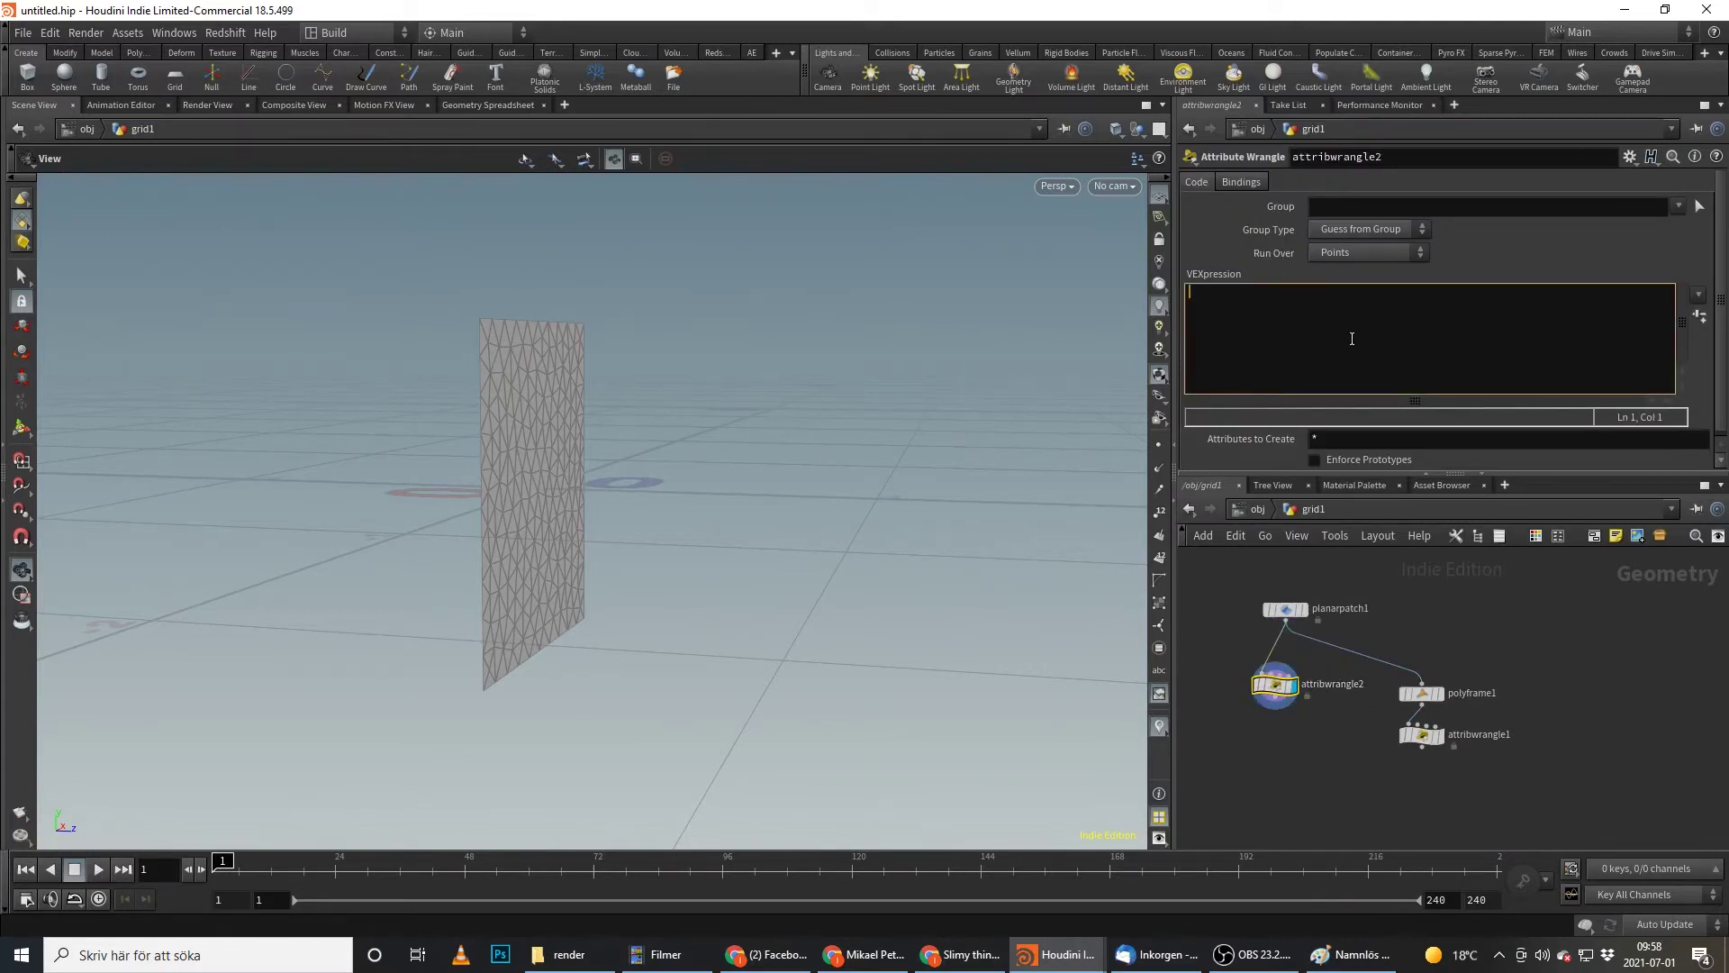
text(v@test = )
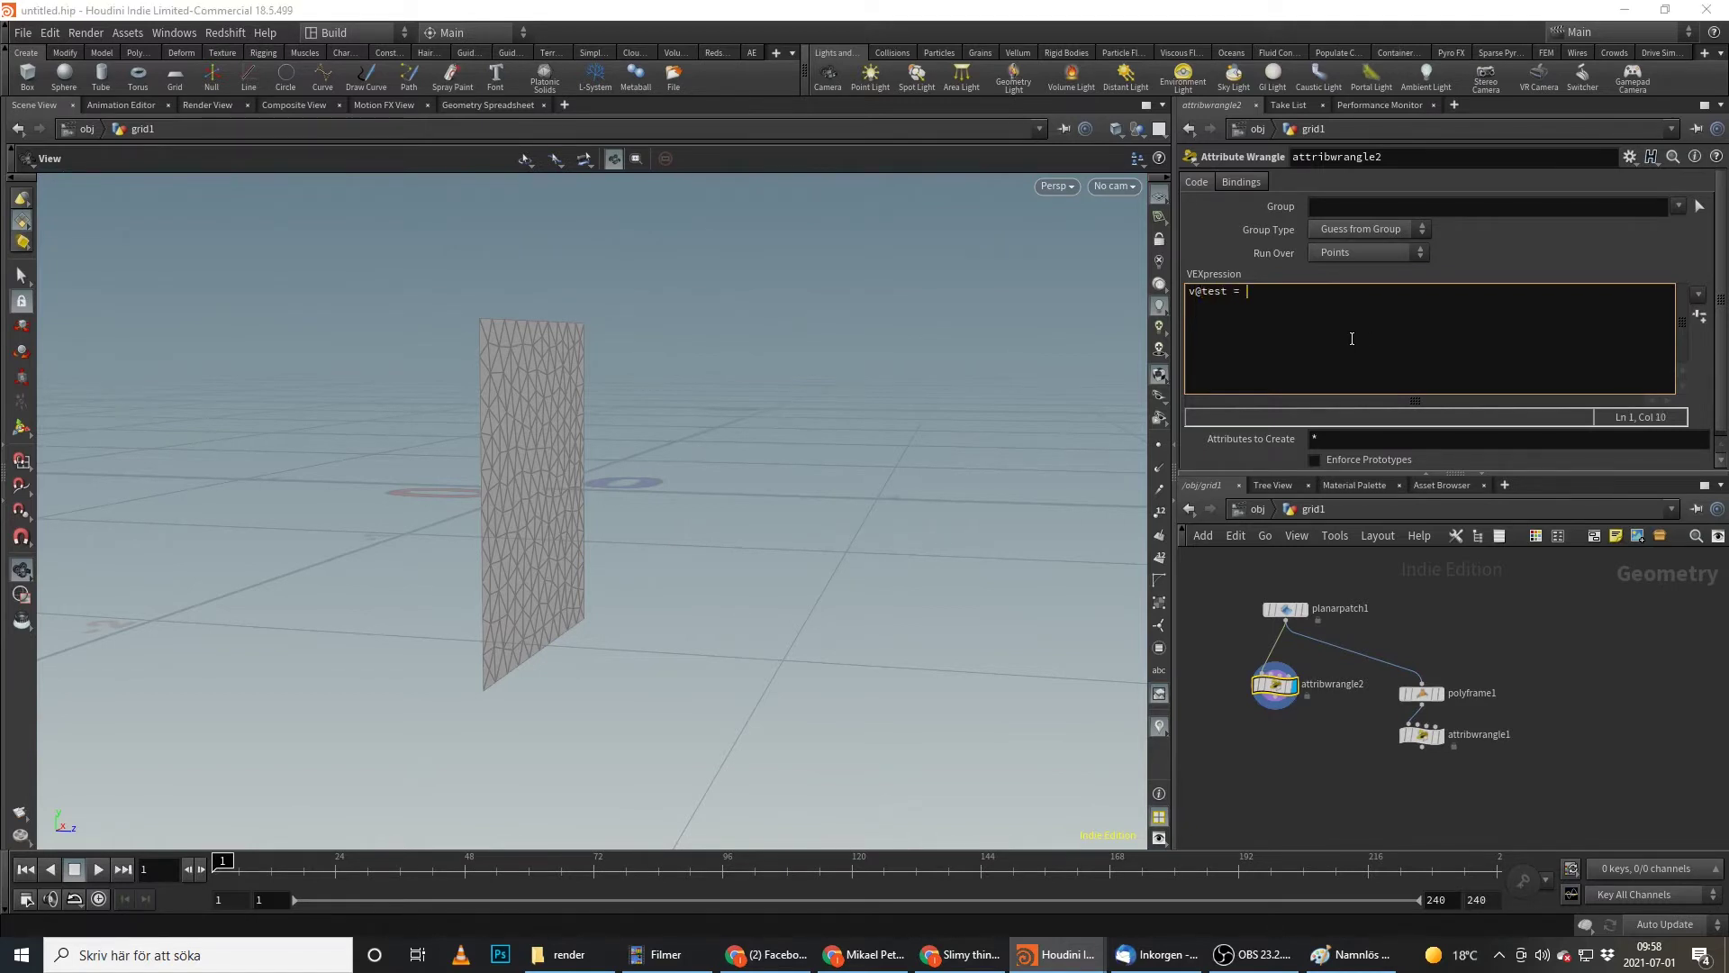
text(curlnoise)
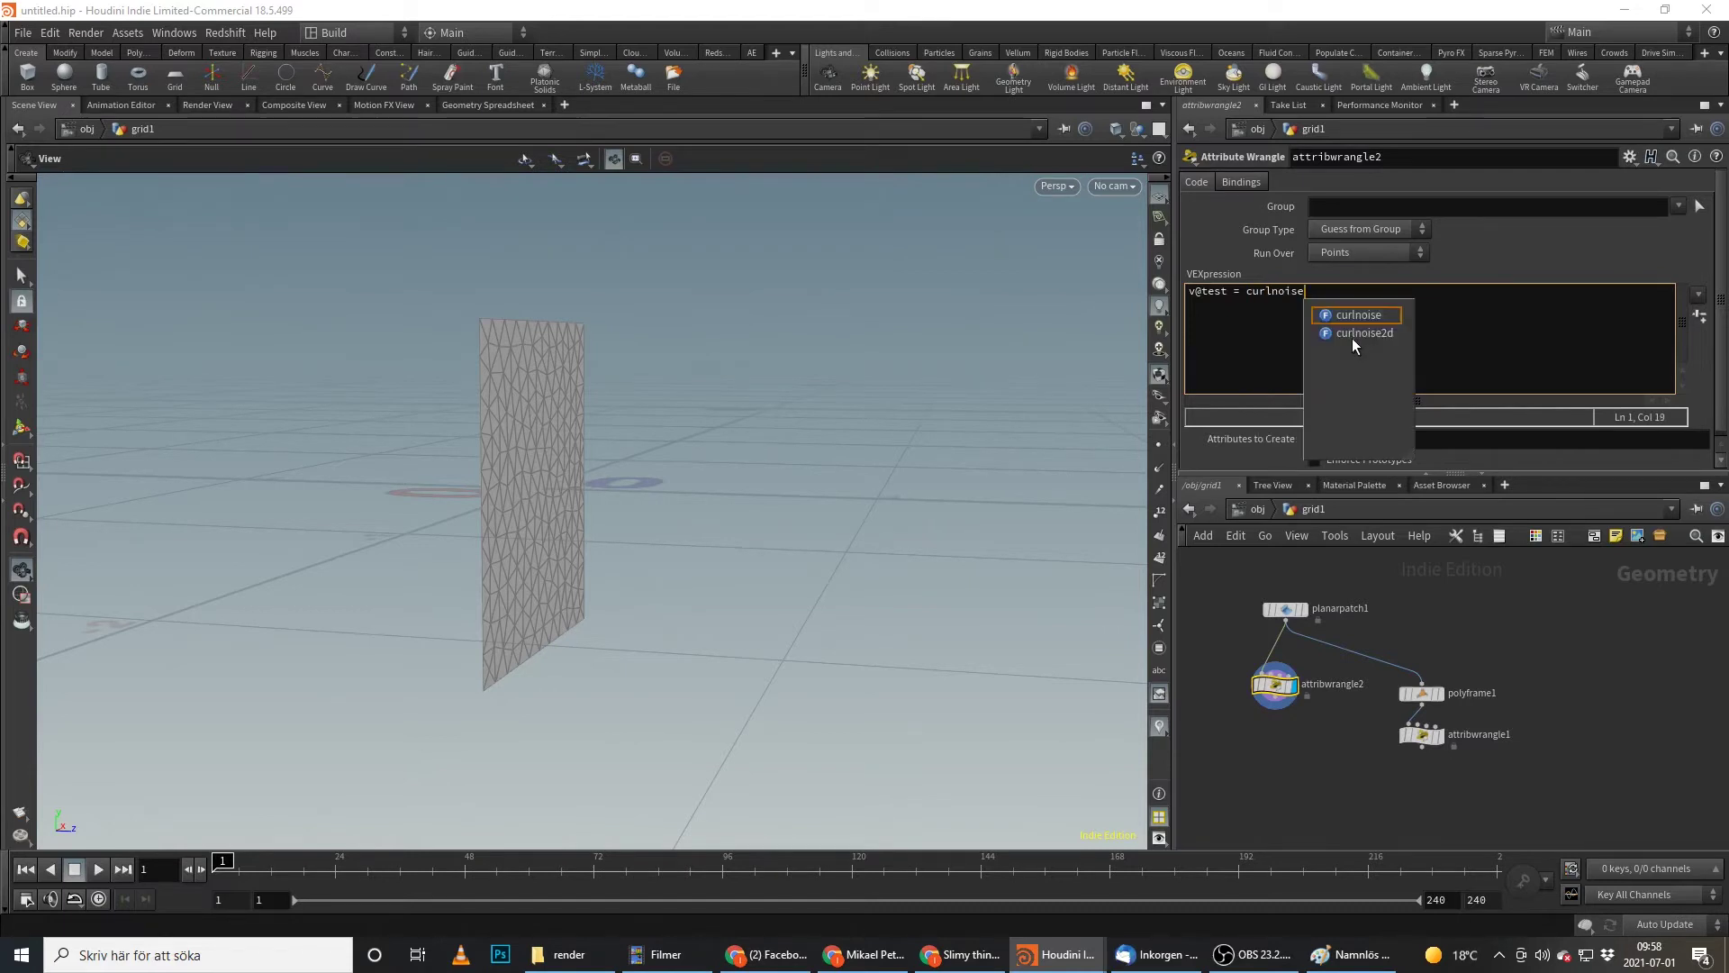
text(/(()
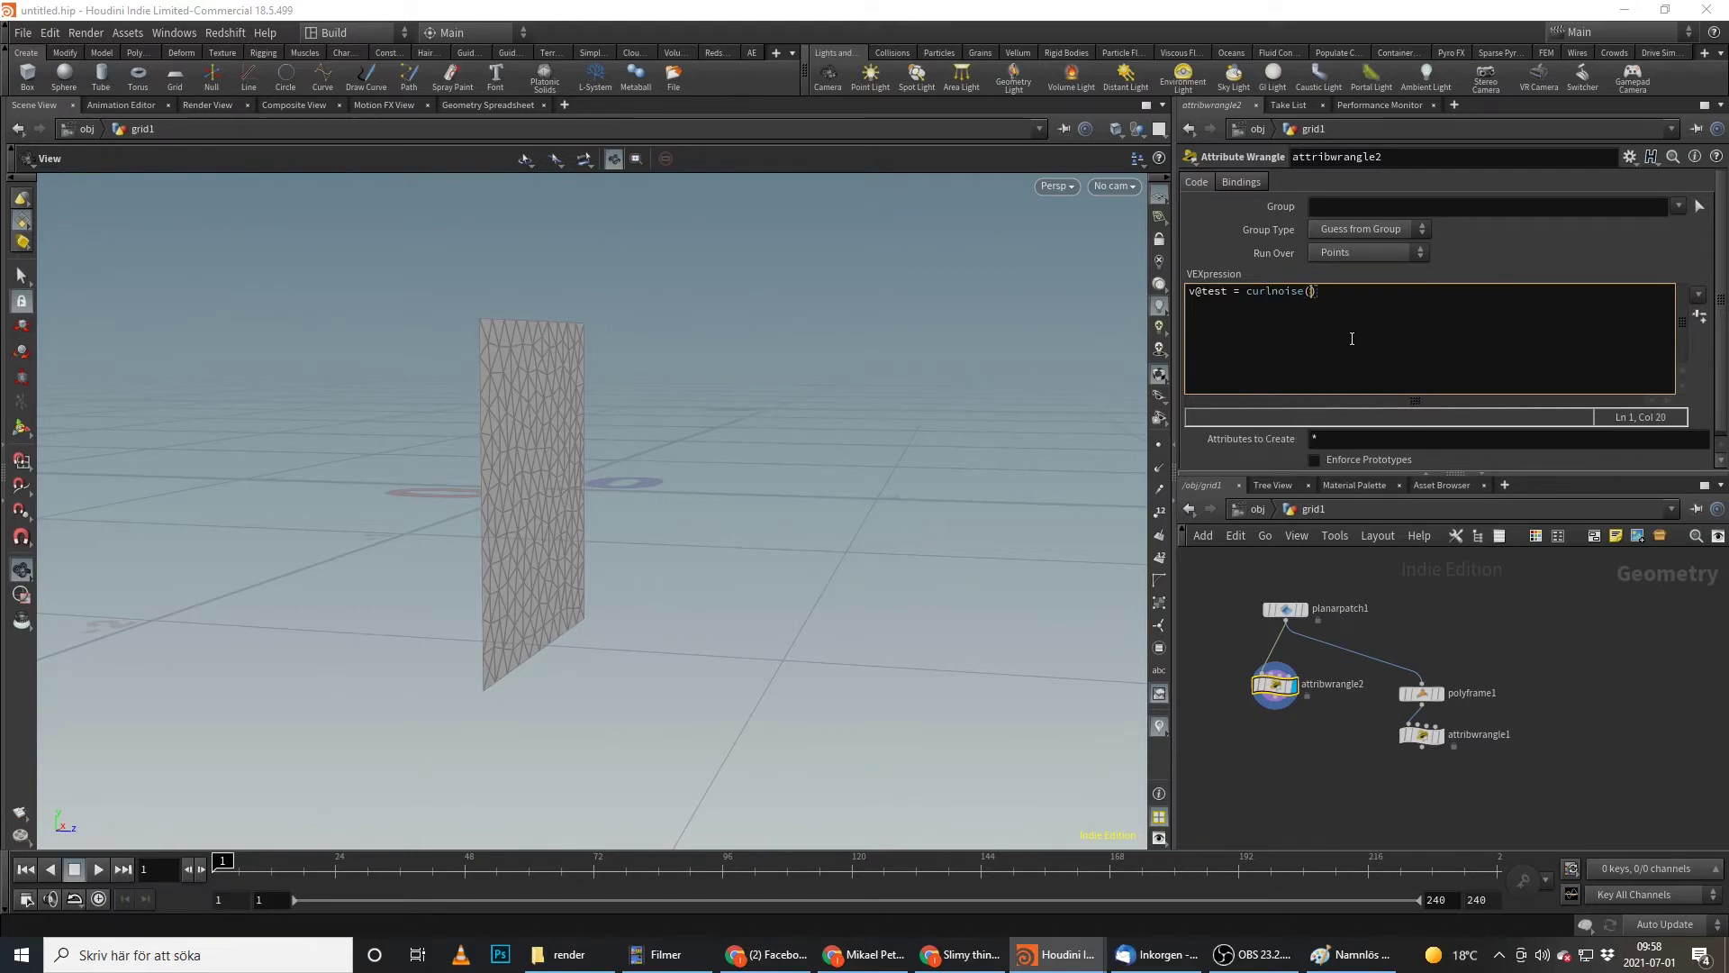
text(@)
- Turn on the test visualizer and turn off the rot visualizer
click(1160, 727)
click(1165, 705)
click(1164, 686)
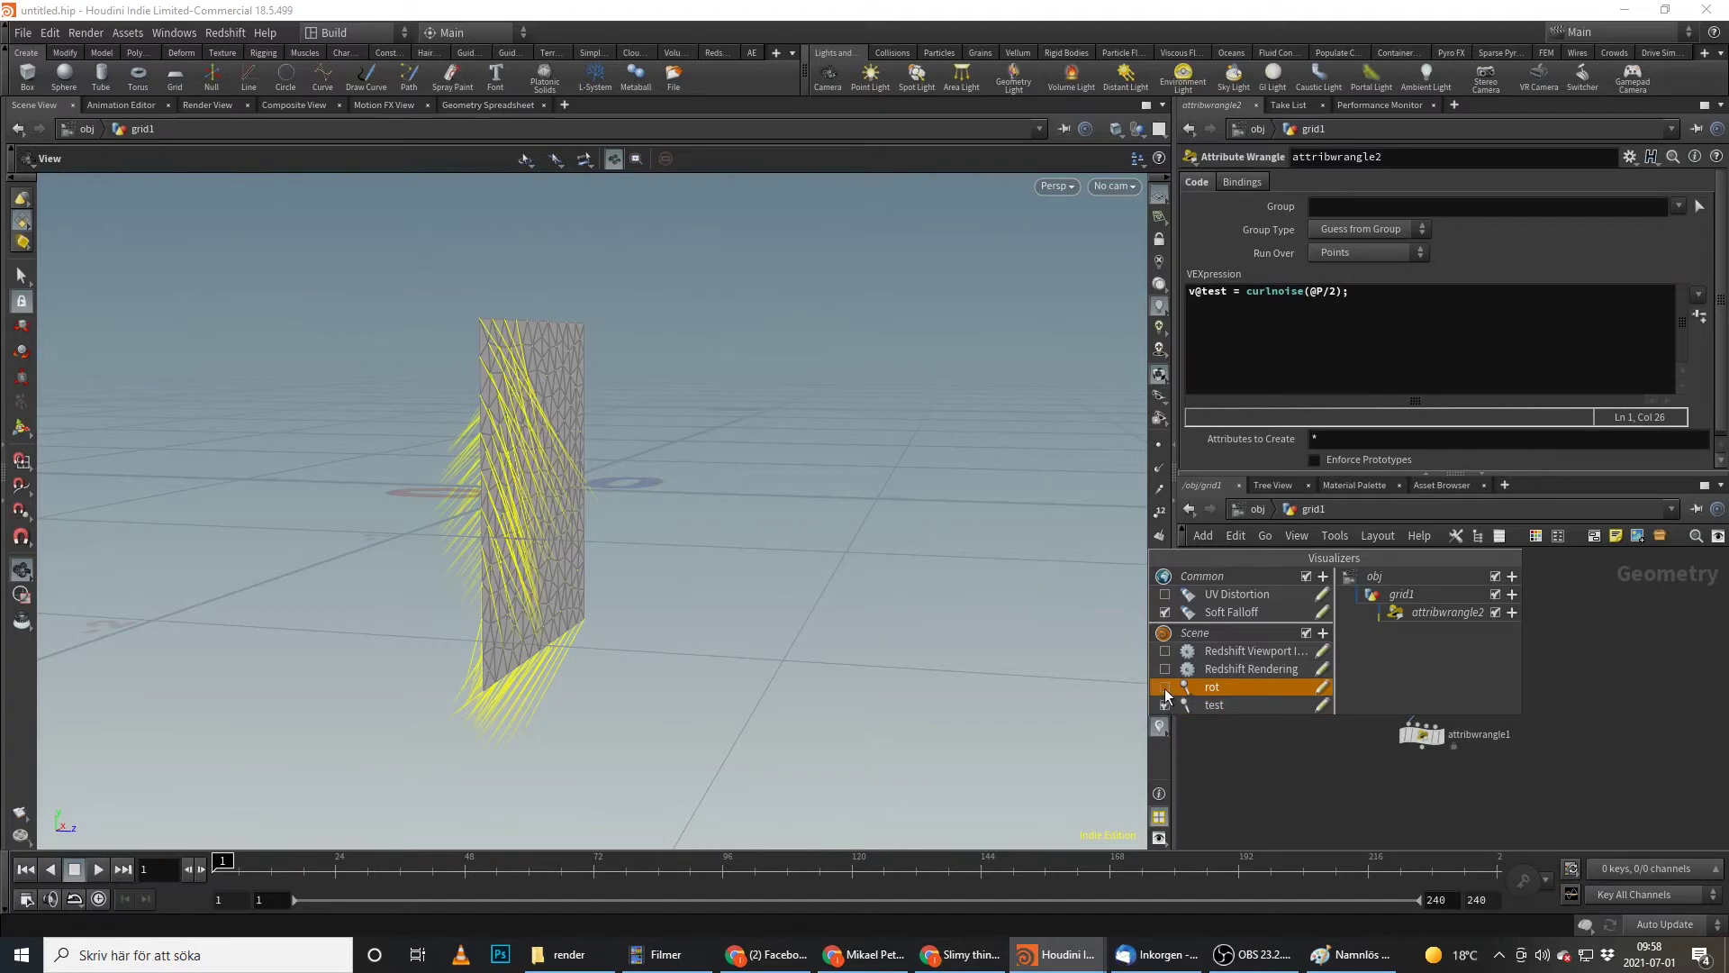
click(1321, 706)
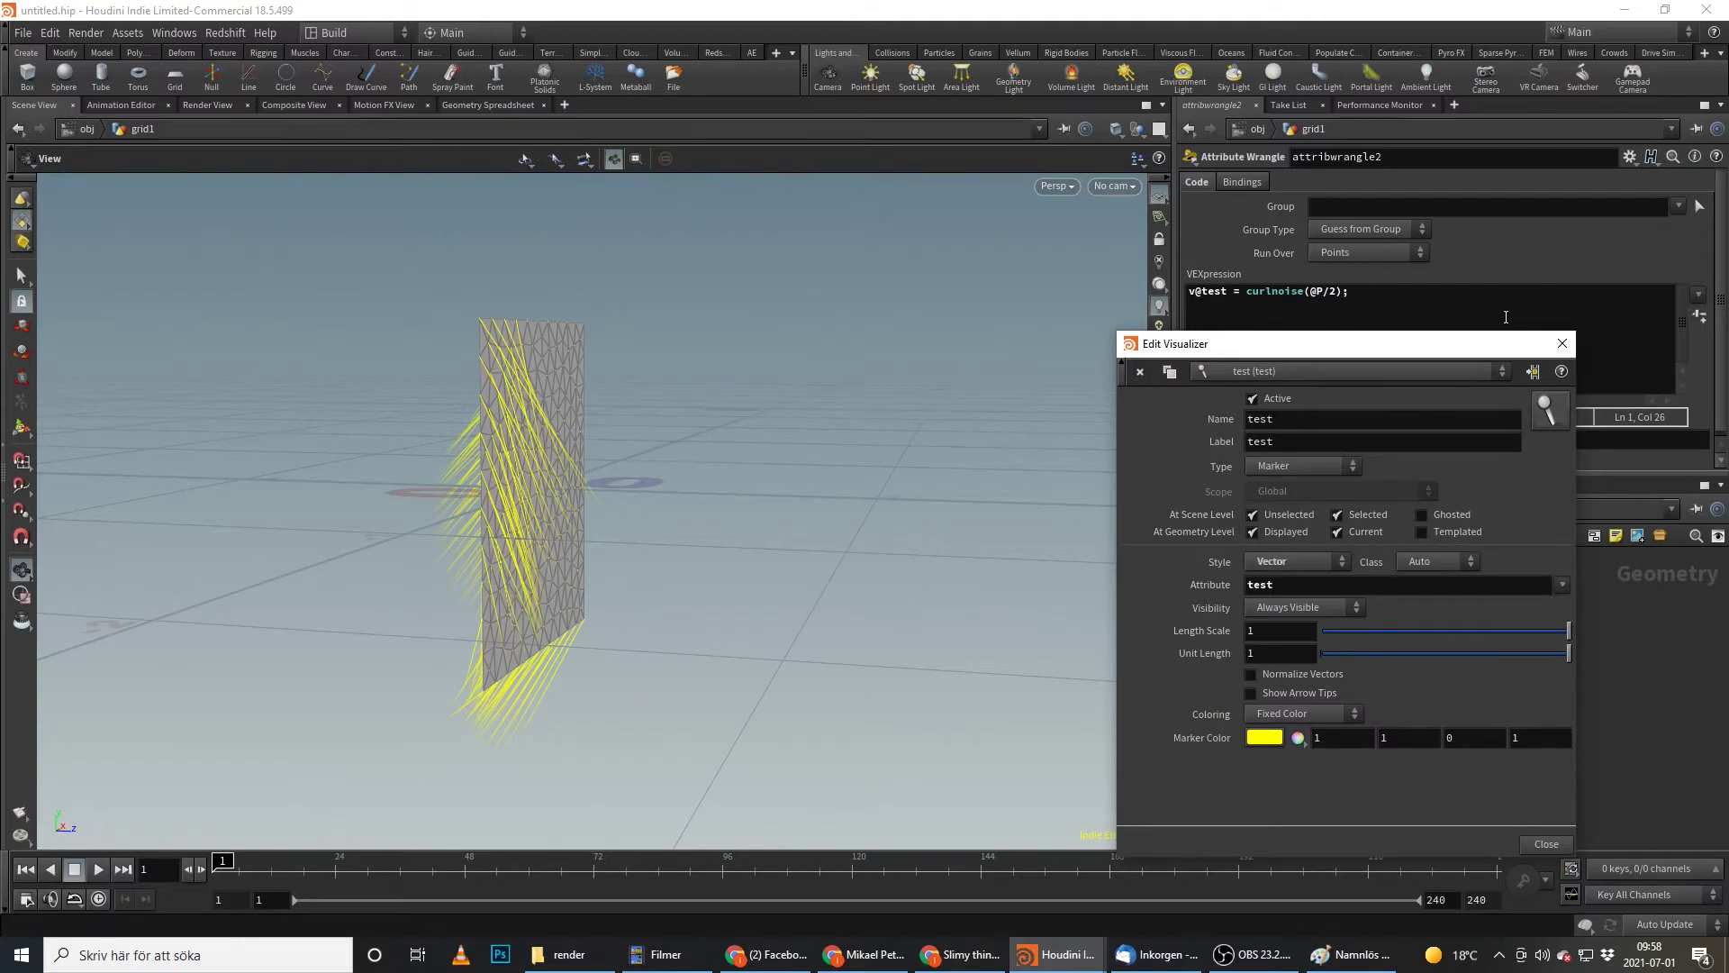
click(1563, 343)
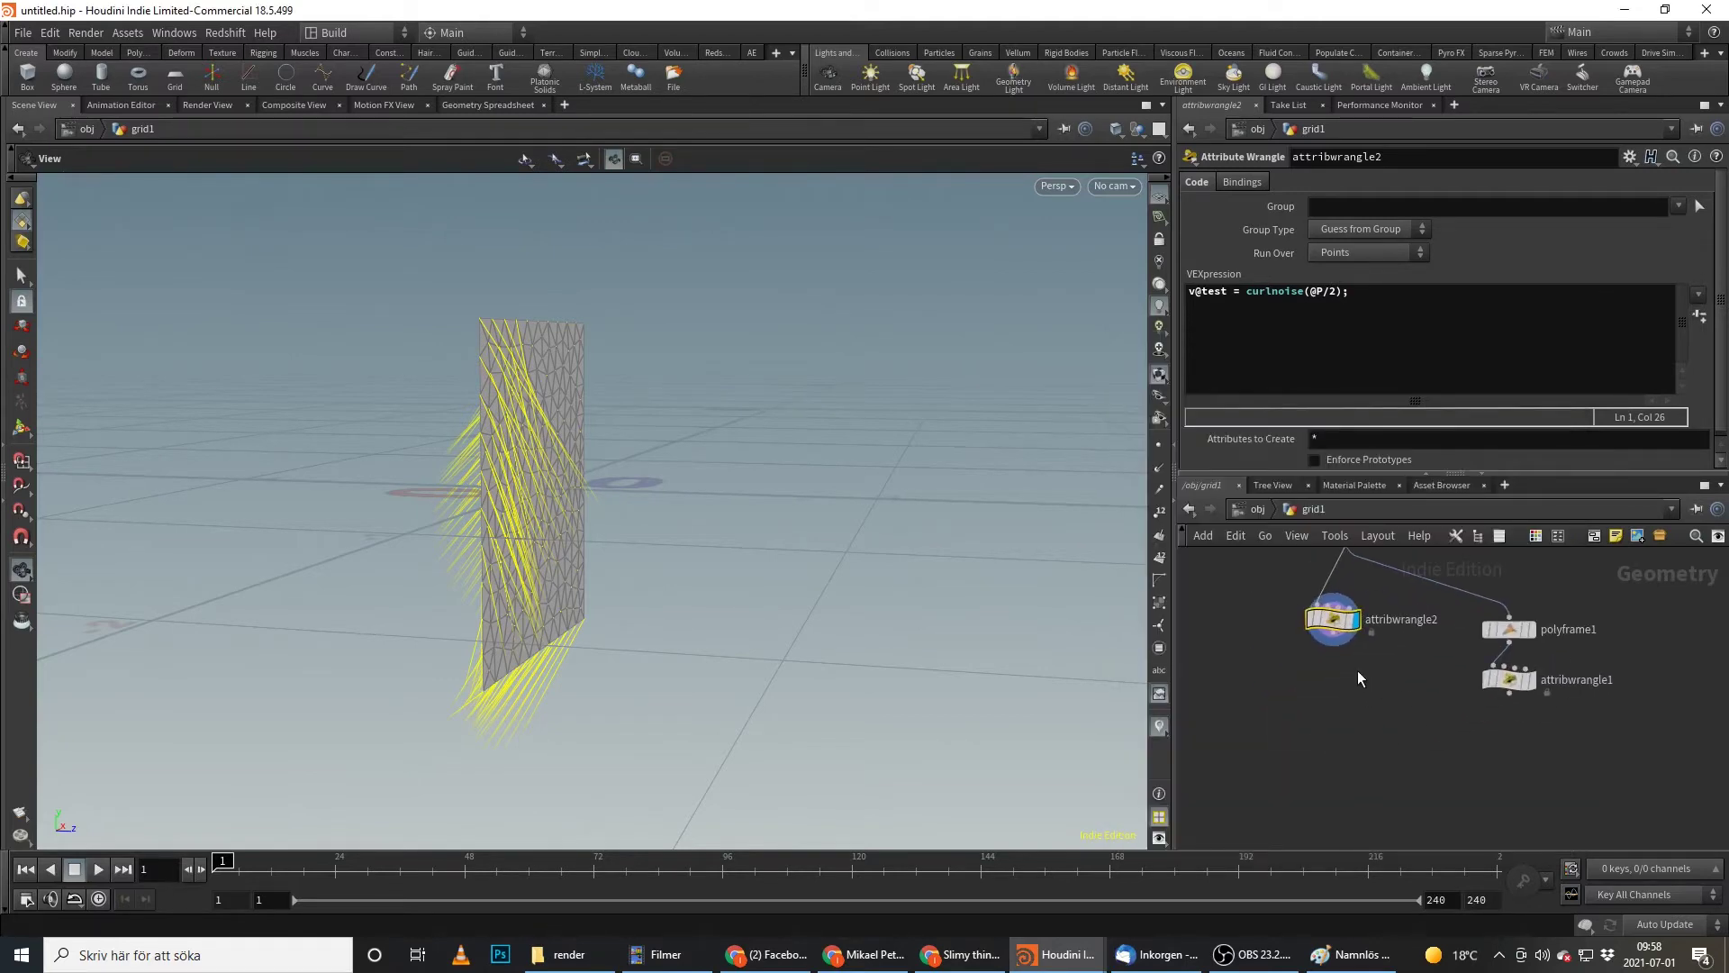
click(1333, 636)
click(1325, 673)
click(1486, 186)
click(1347, 673)
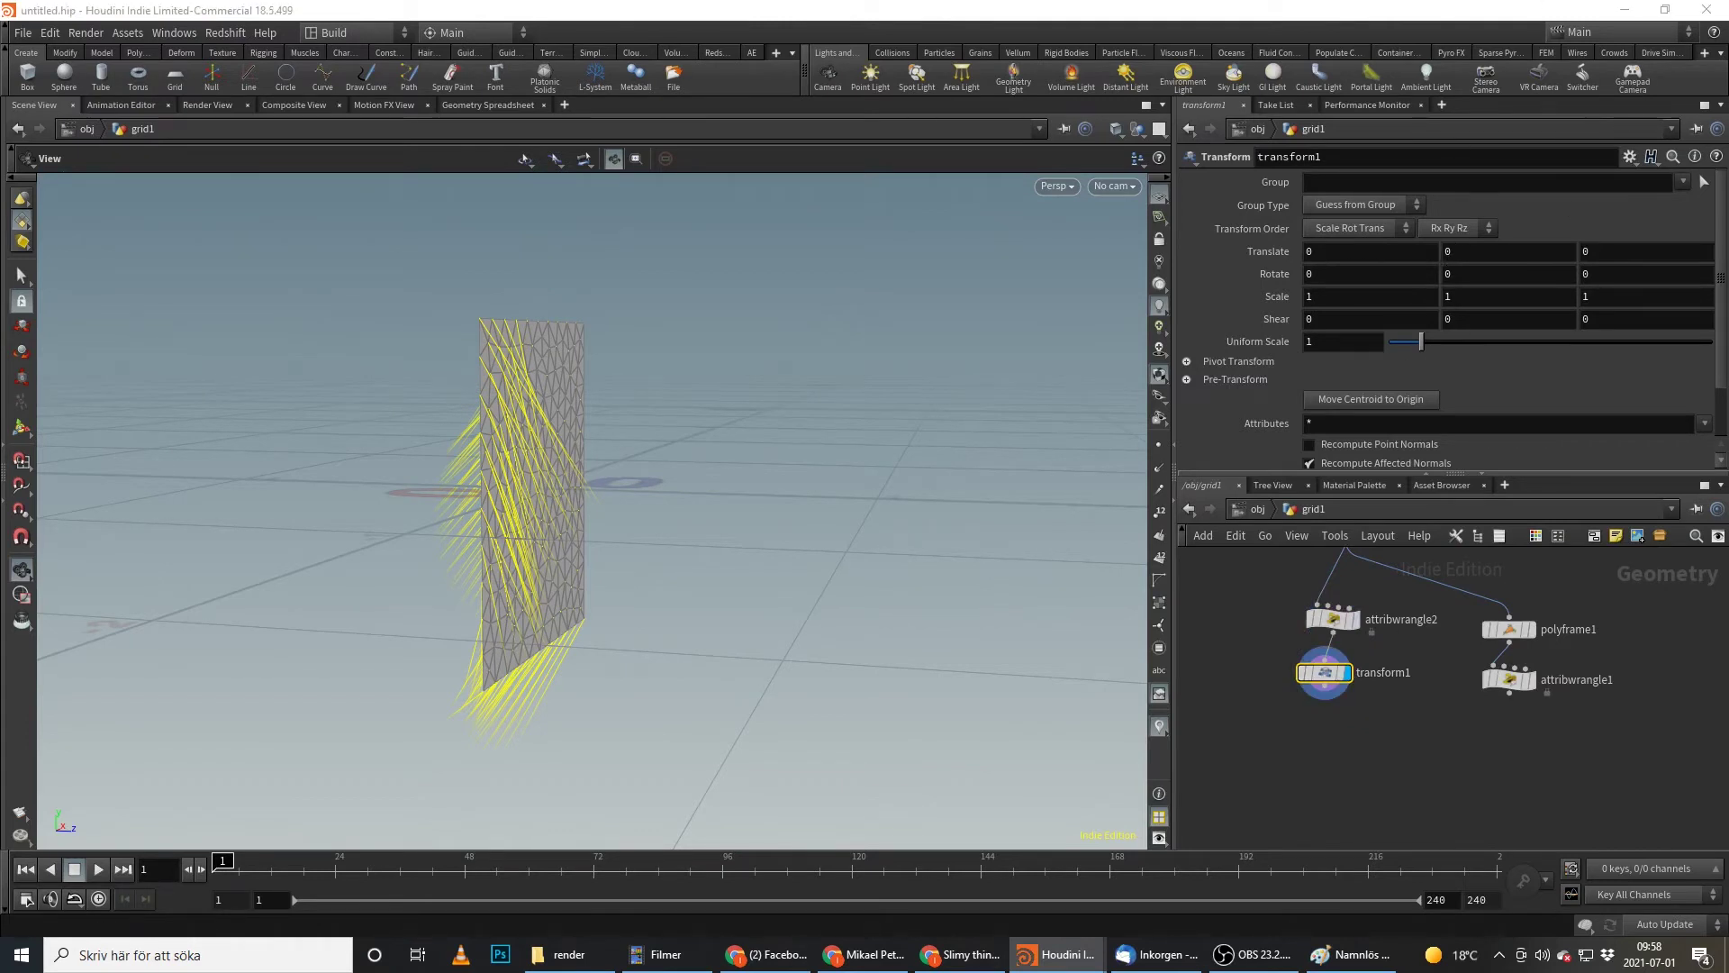
click(1396, 275)
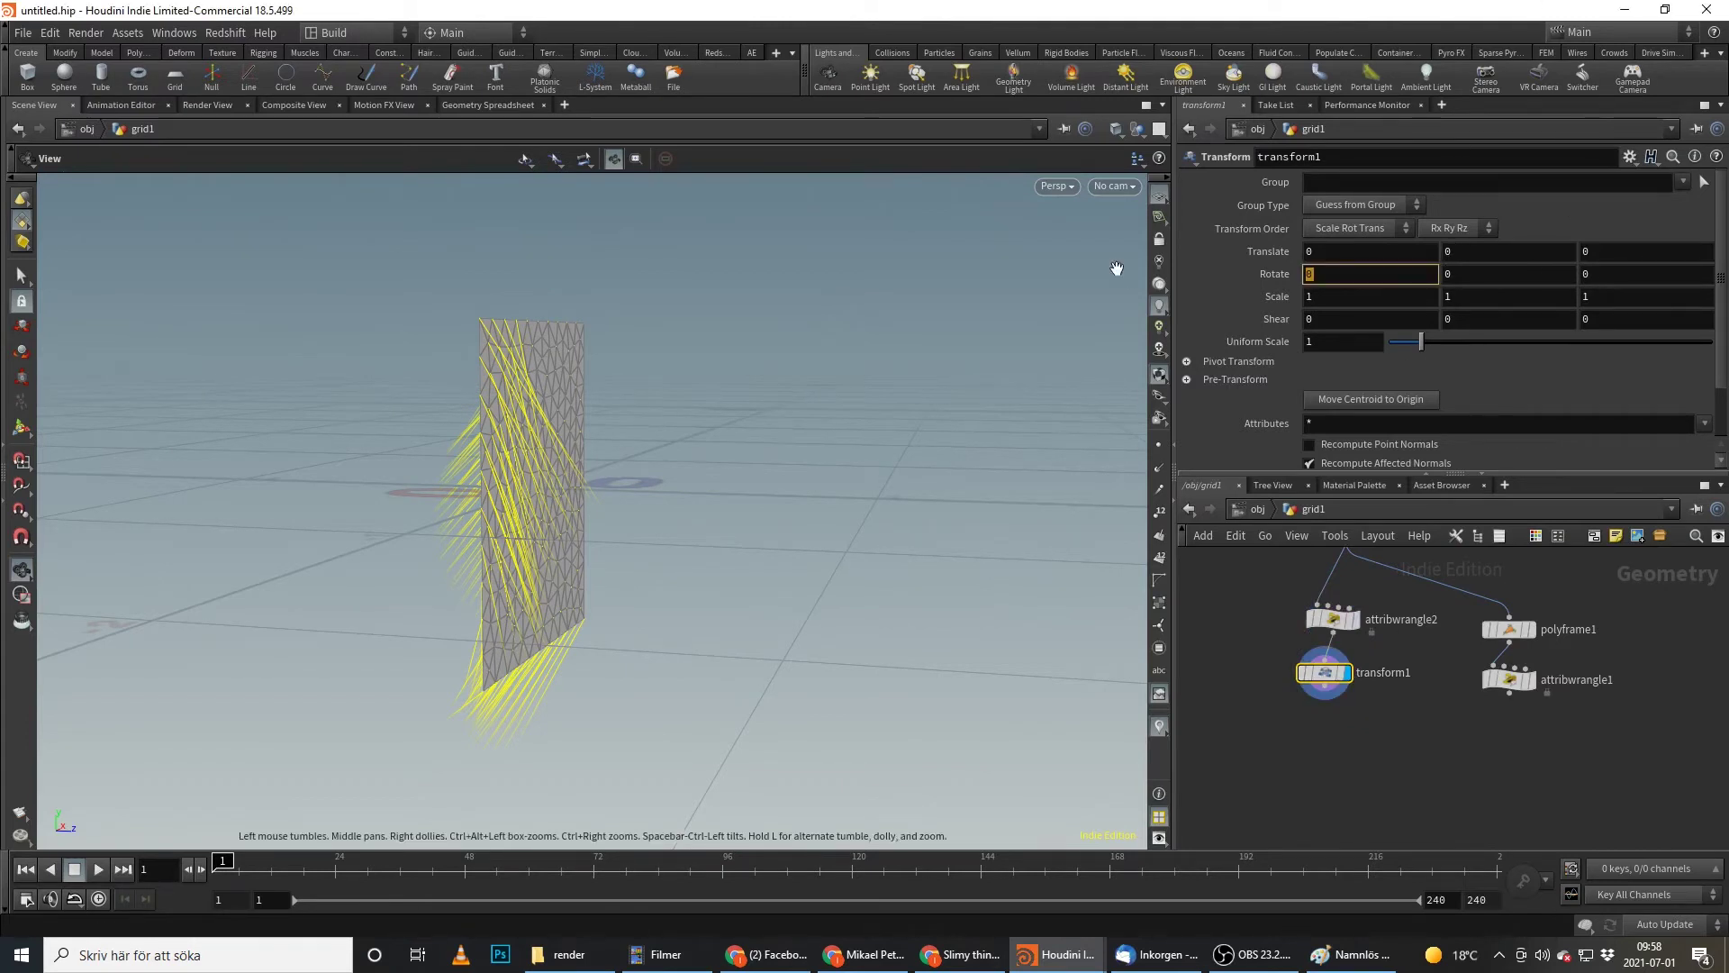
text($F)
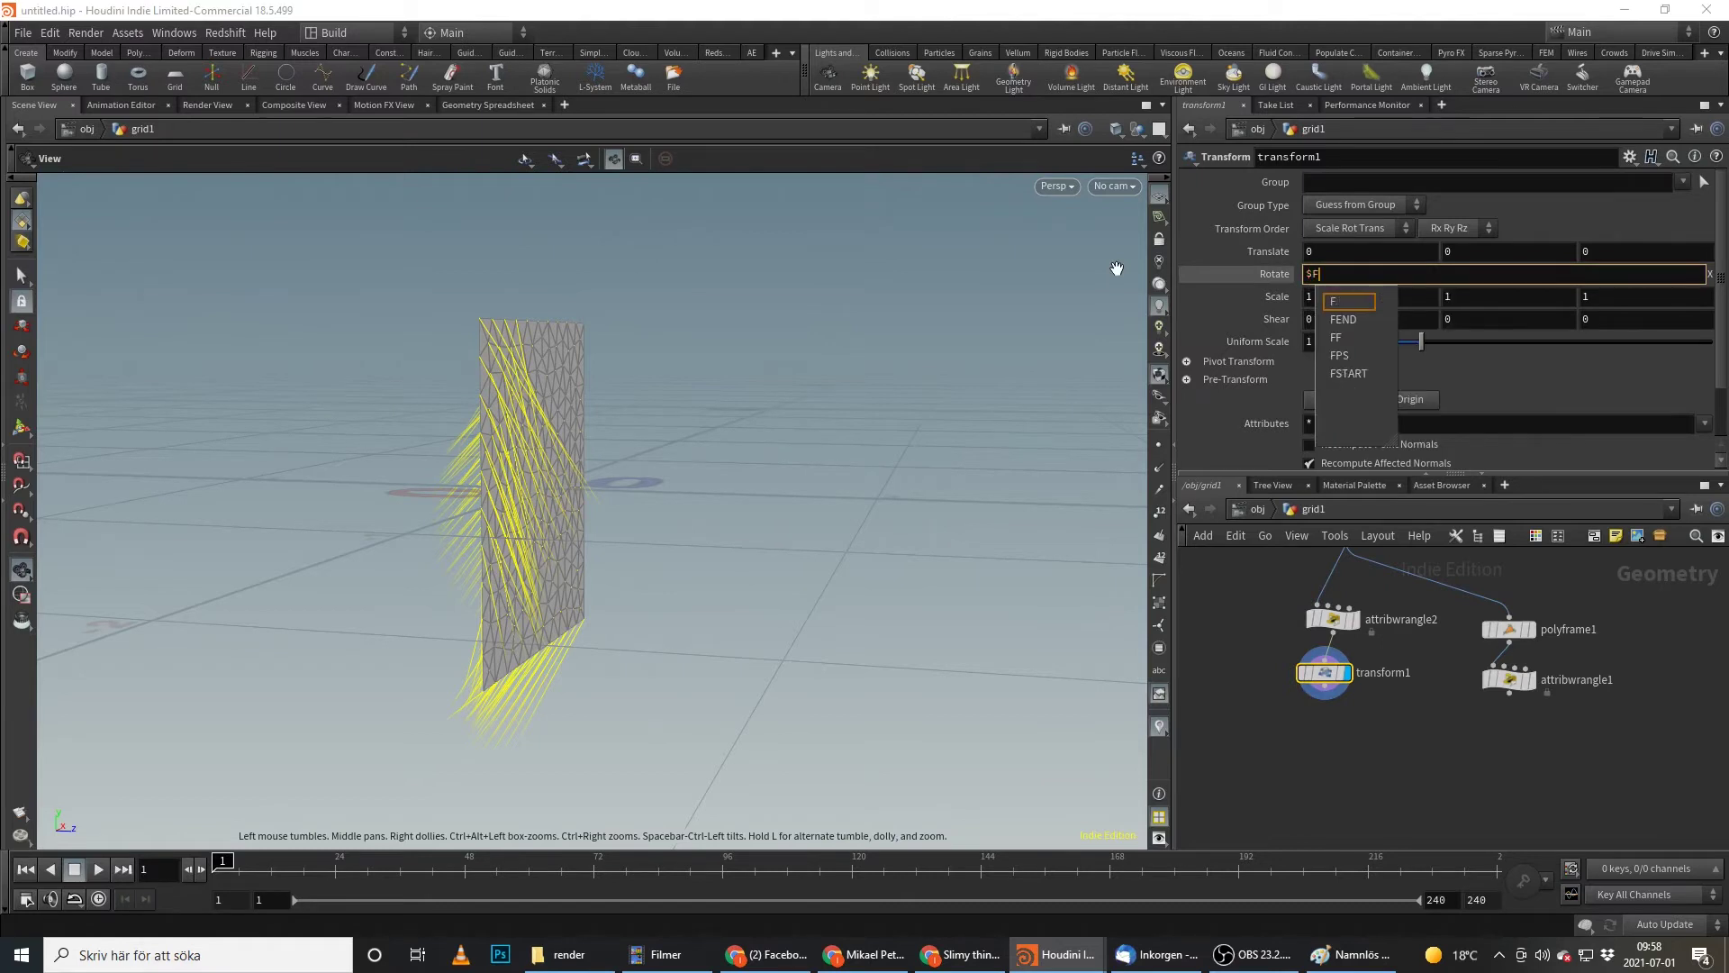
text(-1)
key(Tab)
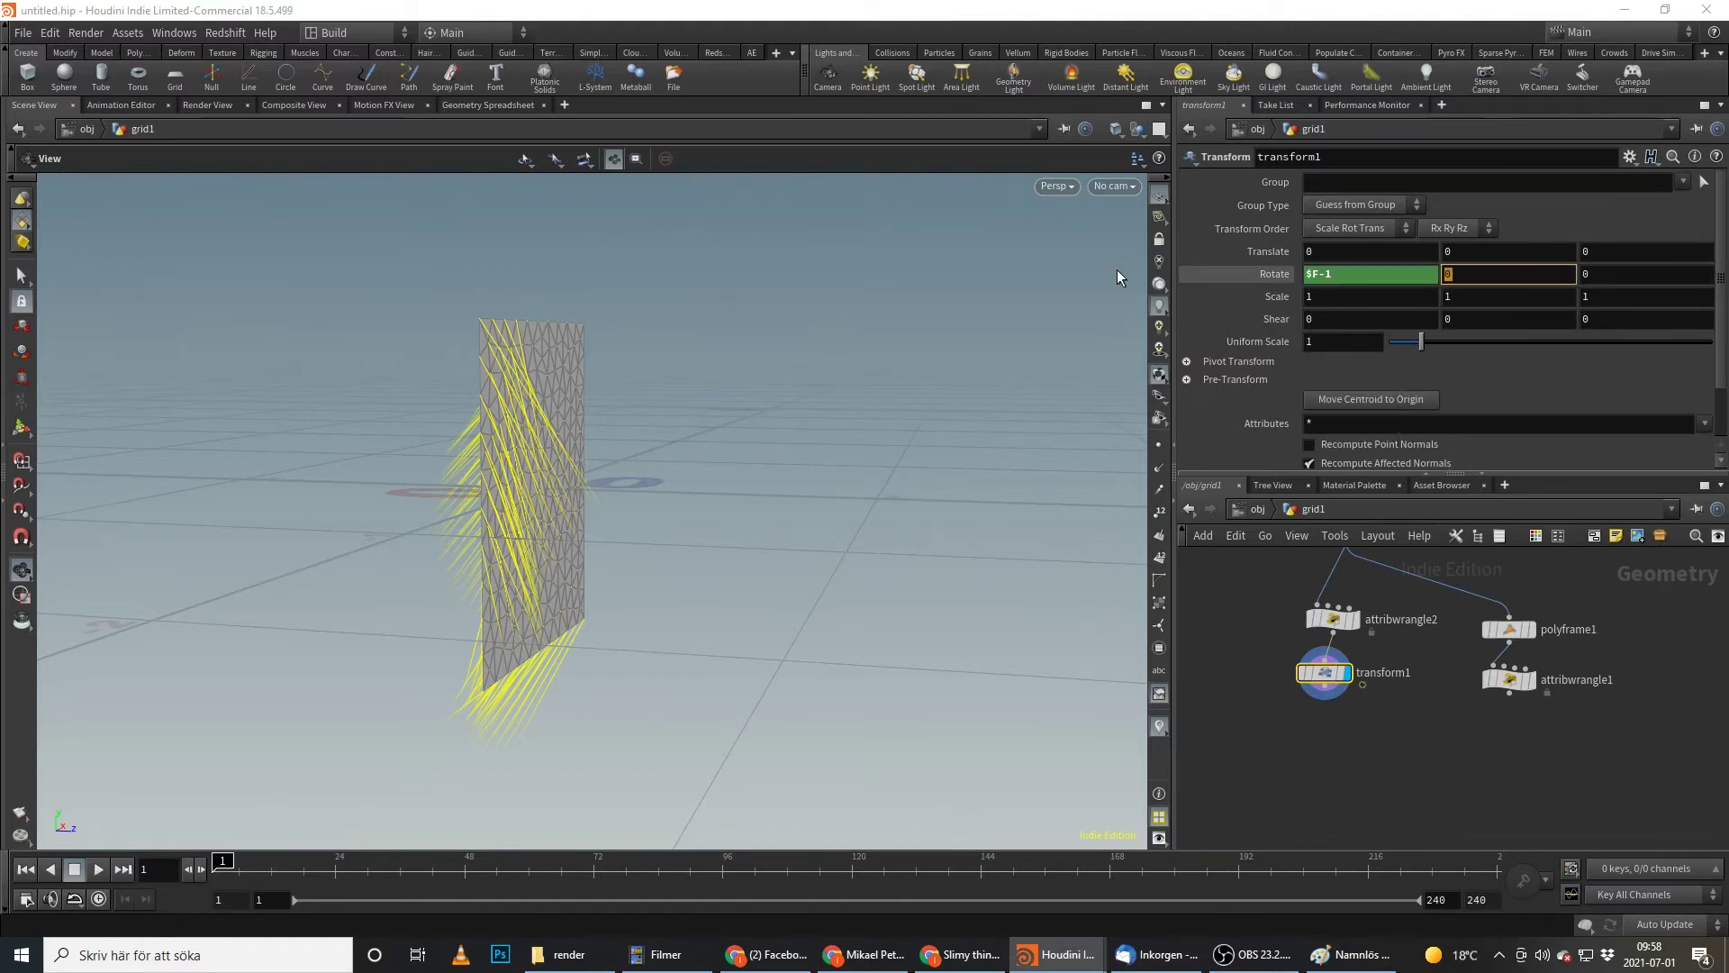
text($F-1)
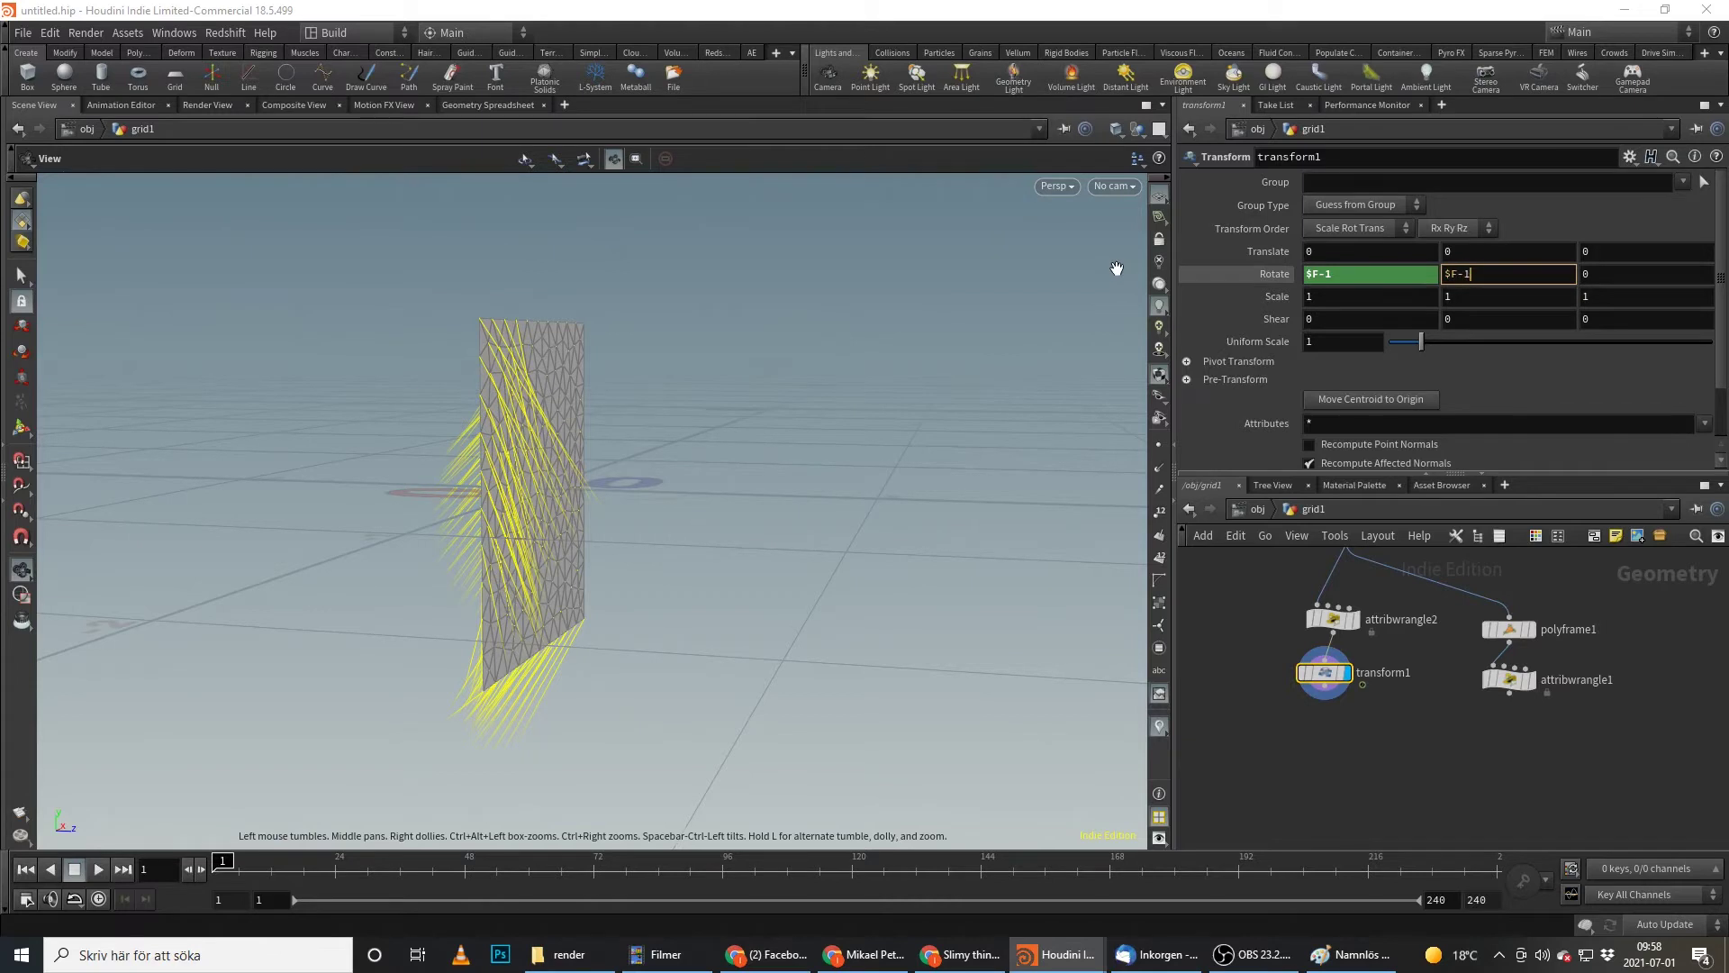
key(Tab)
text($F.)
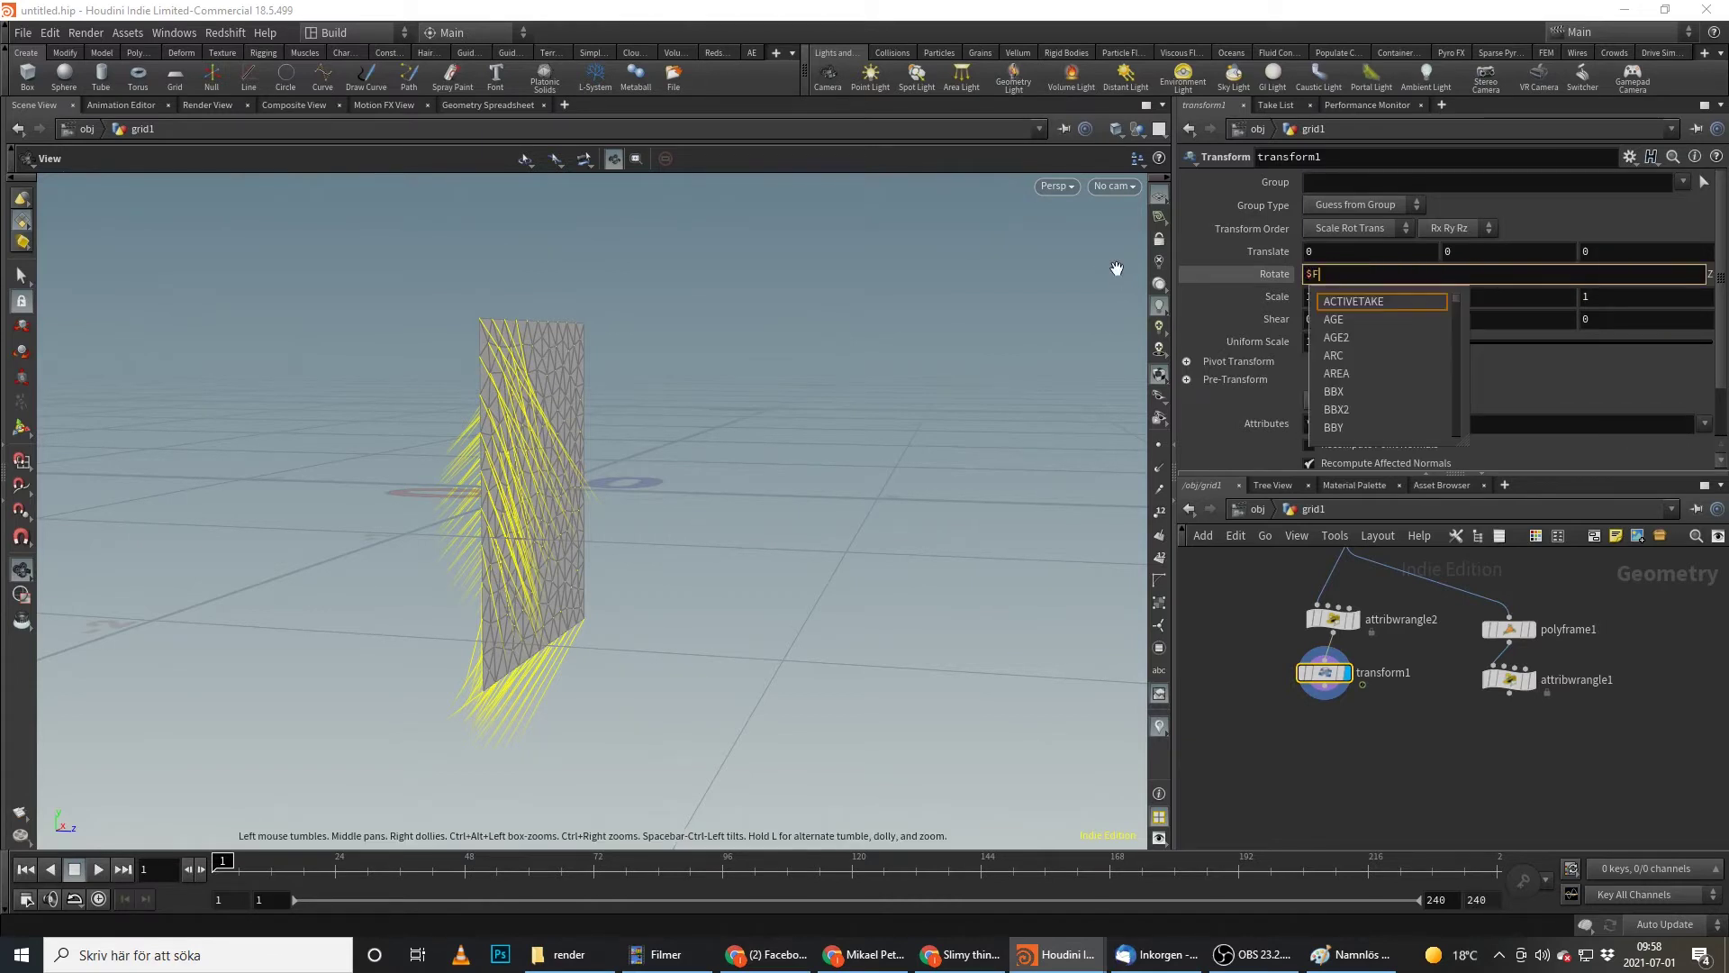
text(1)
key(Return)
key(Up)
drag(431, 863, 207, 863)
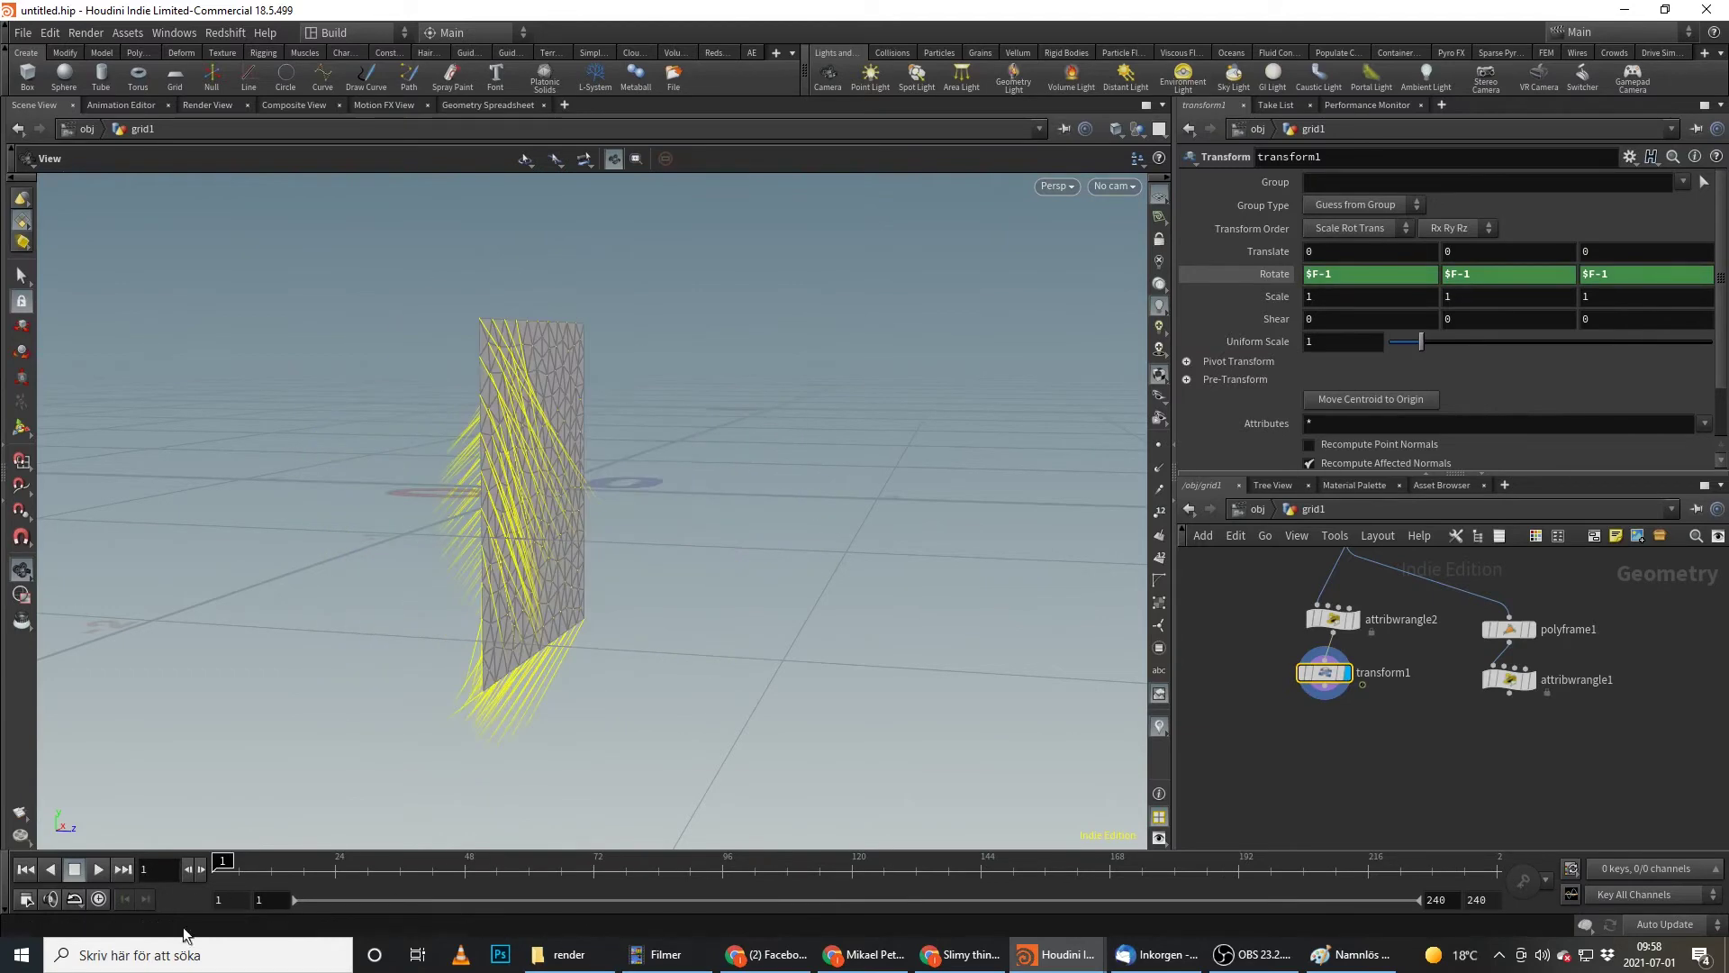
scroll(1564, 444, down, 3)
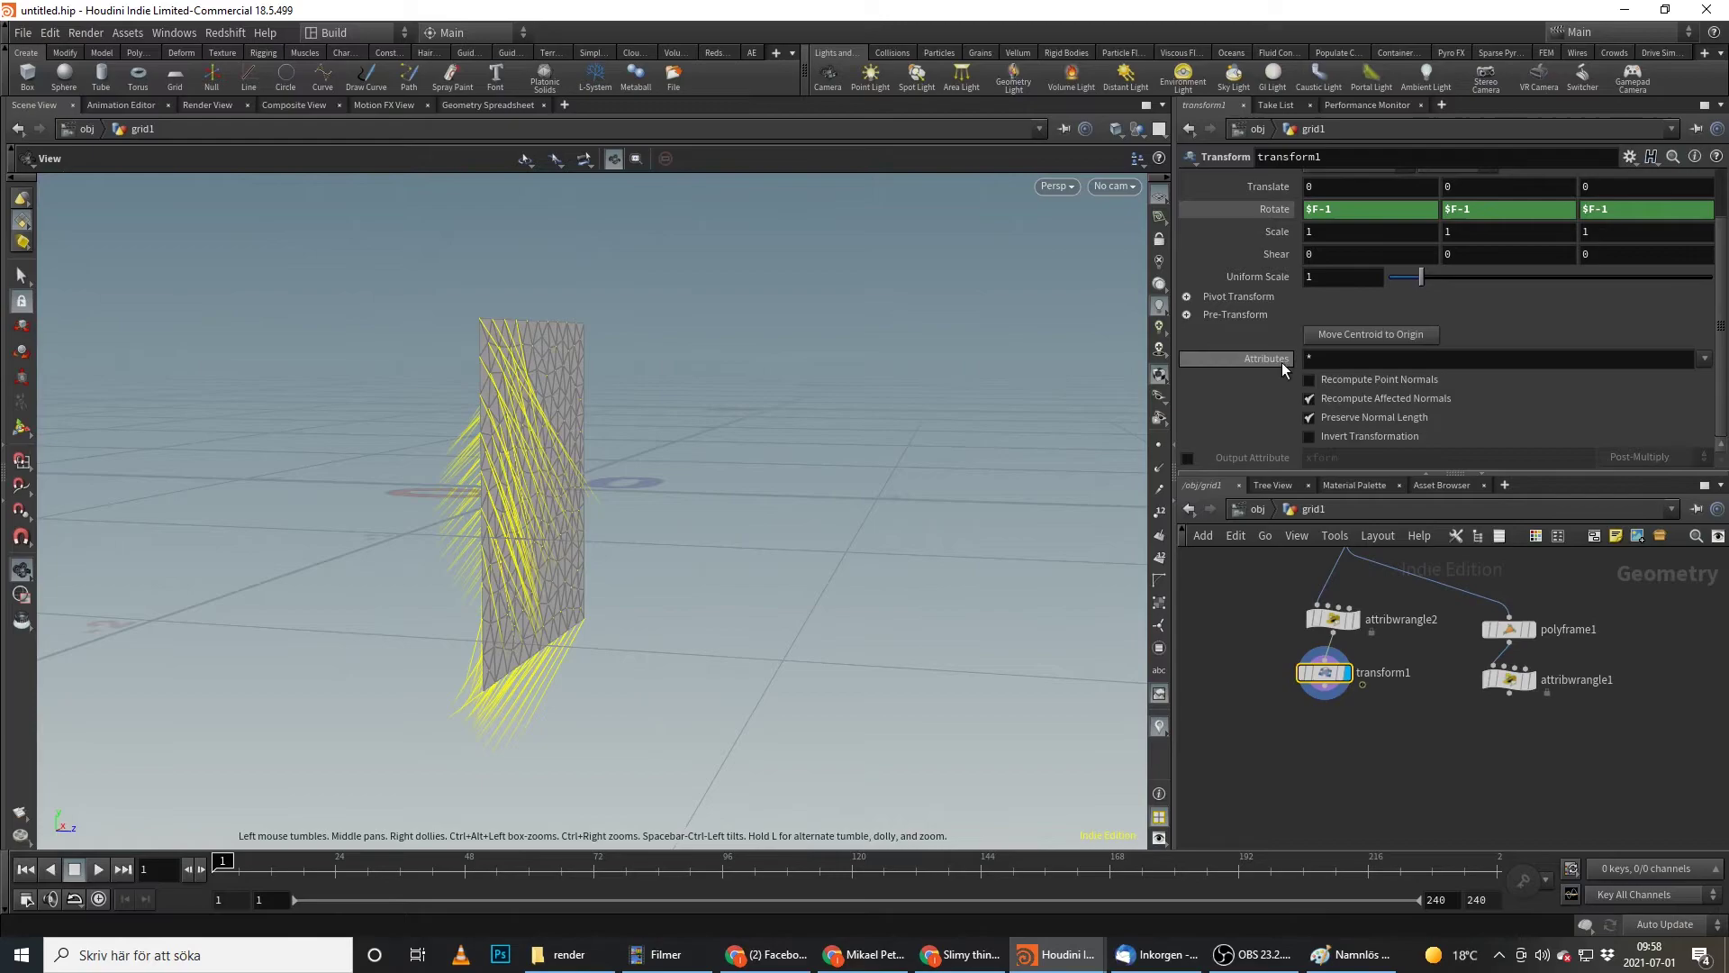
drag(648, 332, 668, 527)
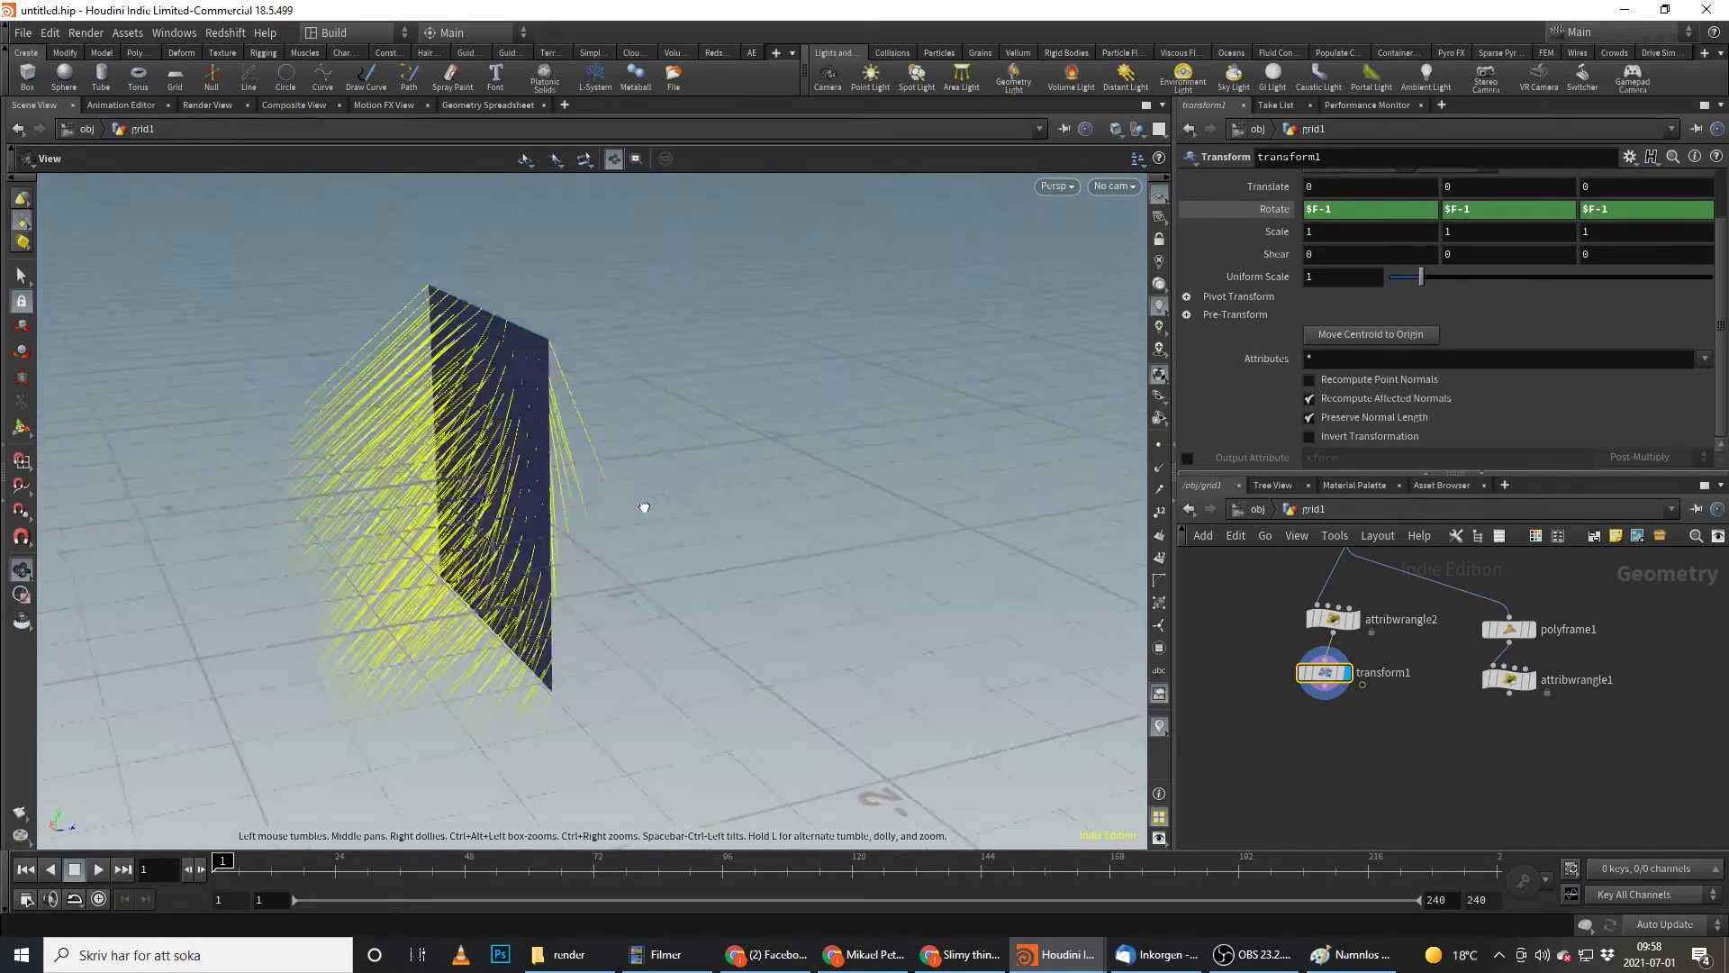
right_drag(667, 527, 668, 429)
drag(668, 429, 991, 503)
drag(873, 559, 492, 421)
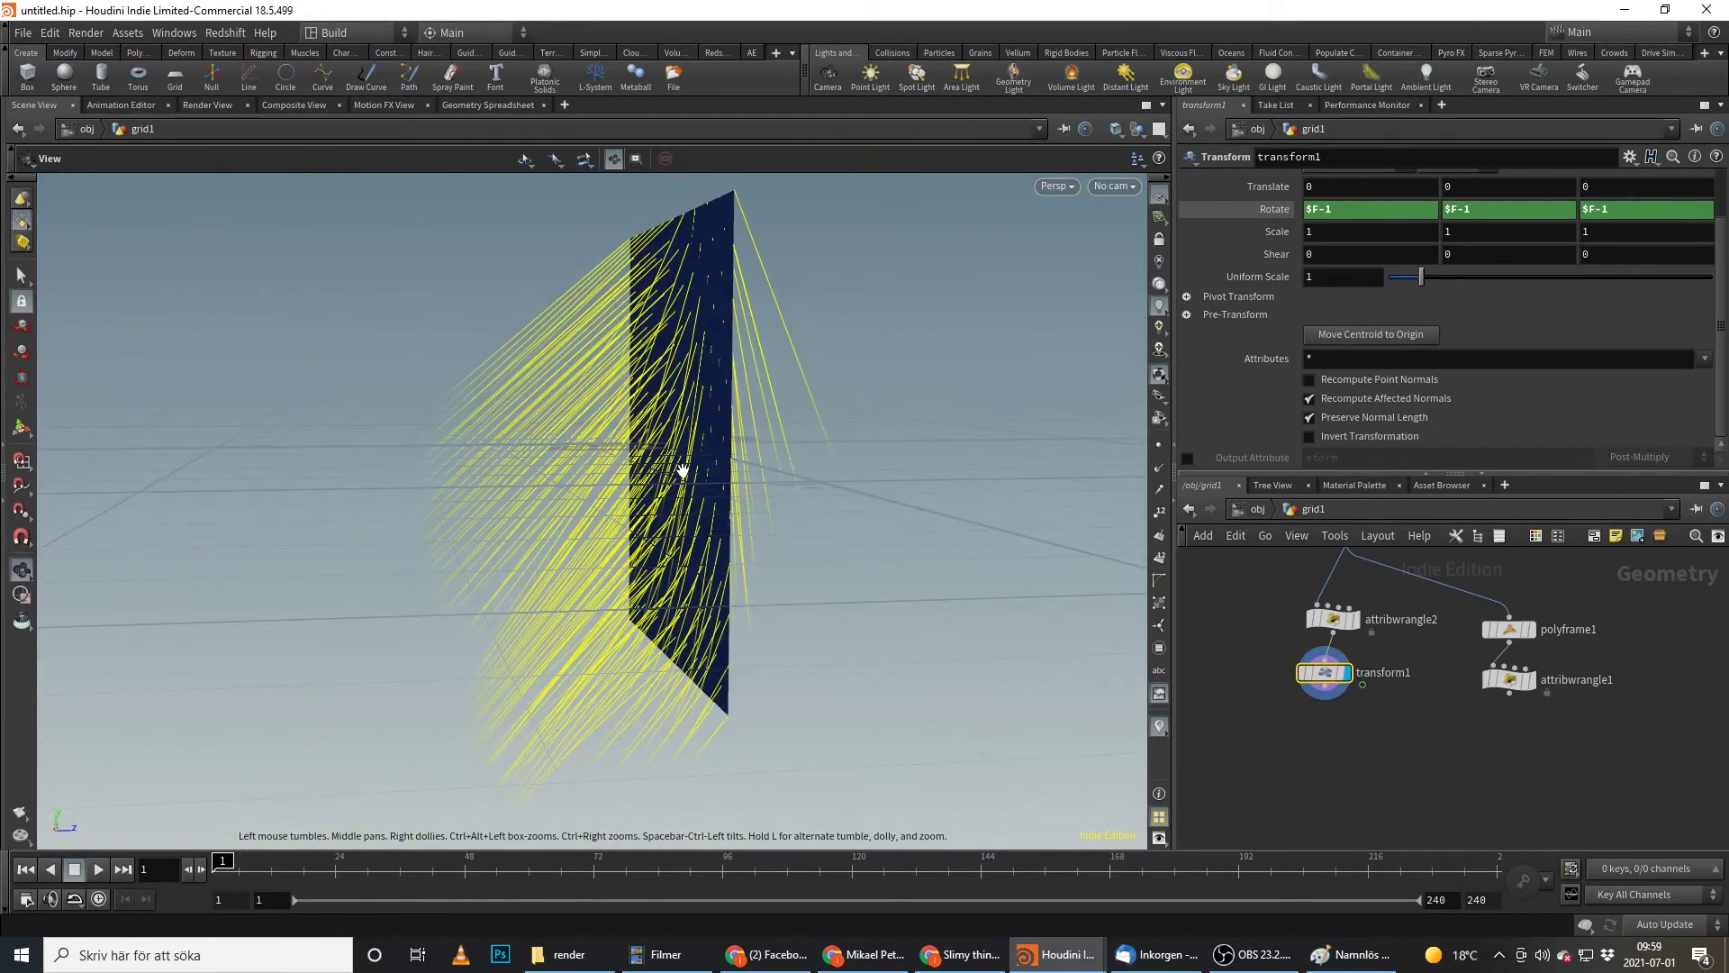
drag(714, 461, 837, 518)
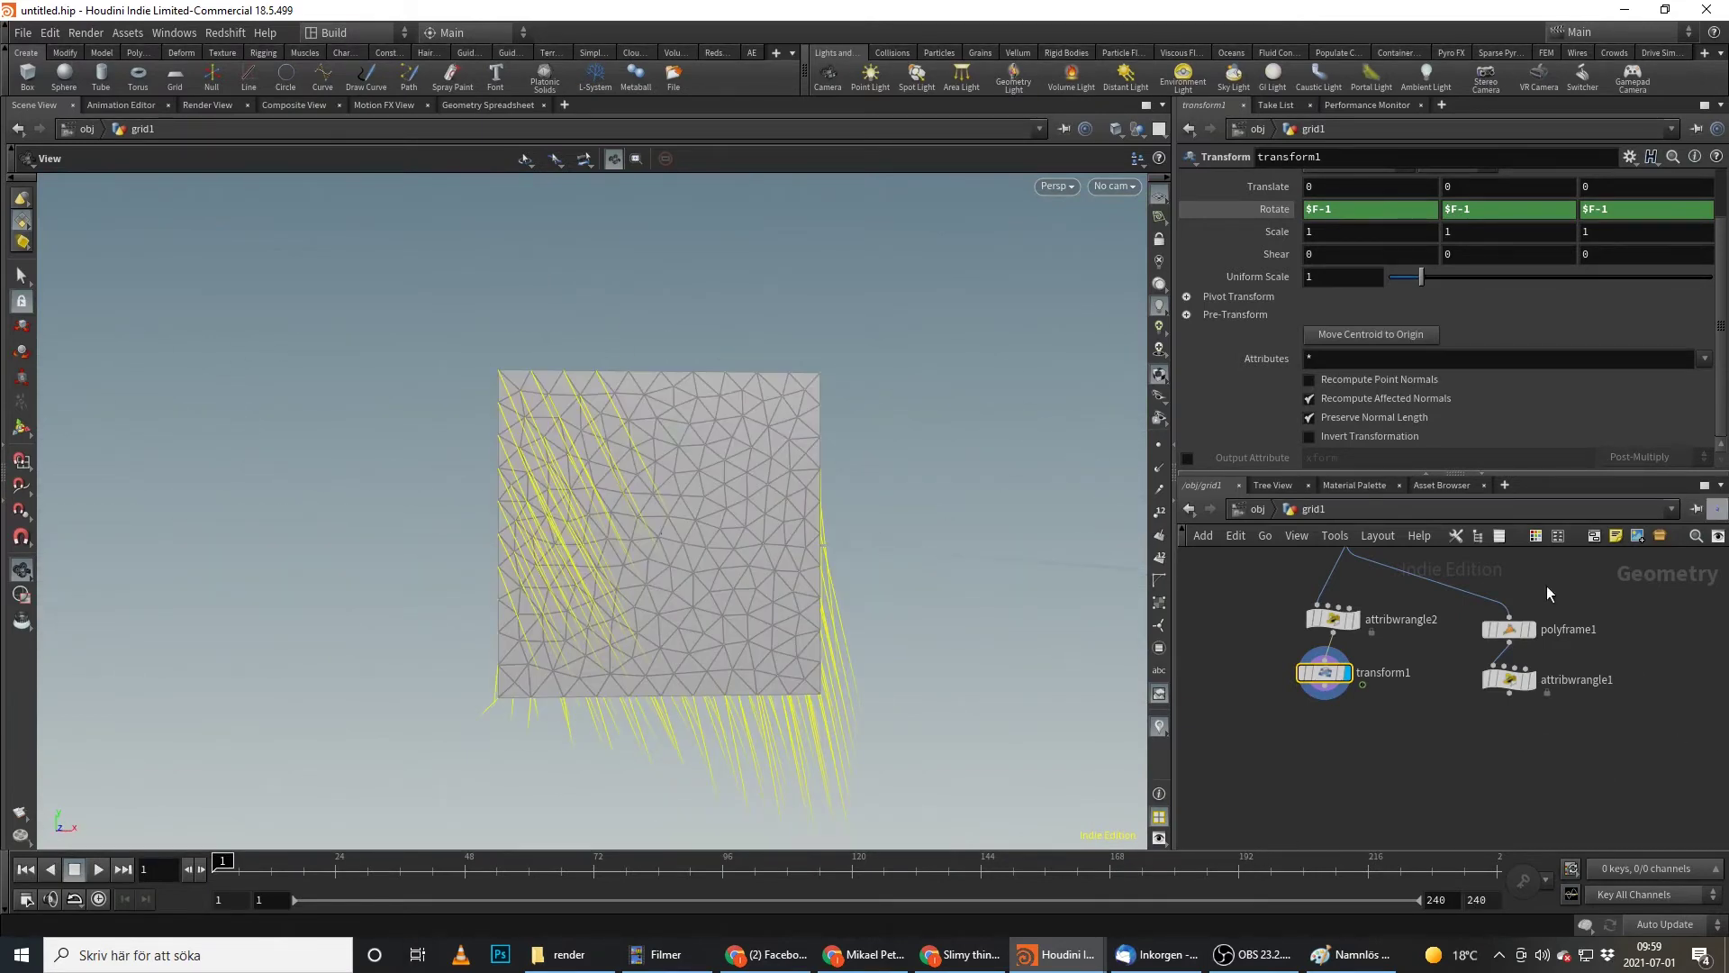
- Lower attribwrangle1 beneath polyframe1 and duplicate transform1 as transform2 on the right
mouse_move(1317, 677)
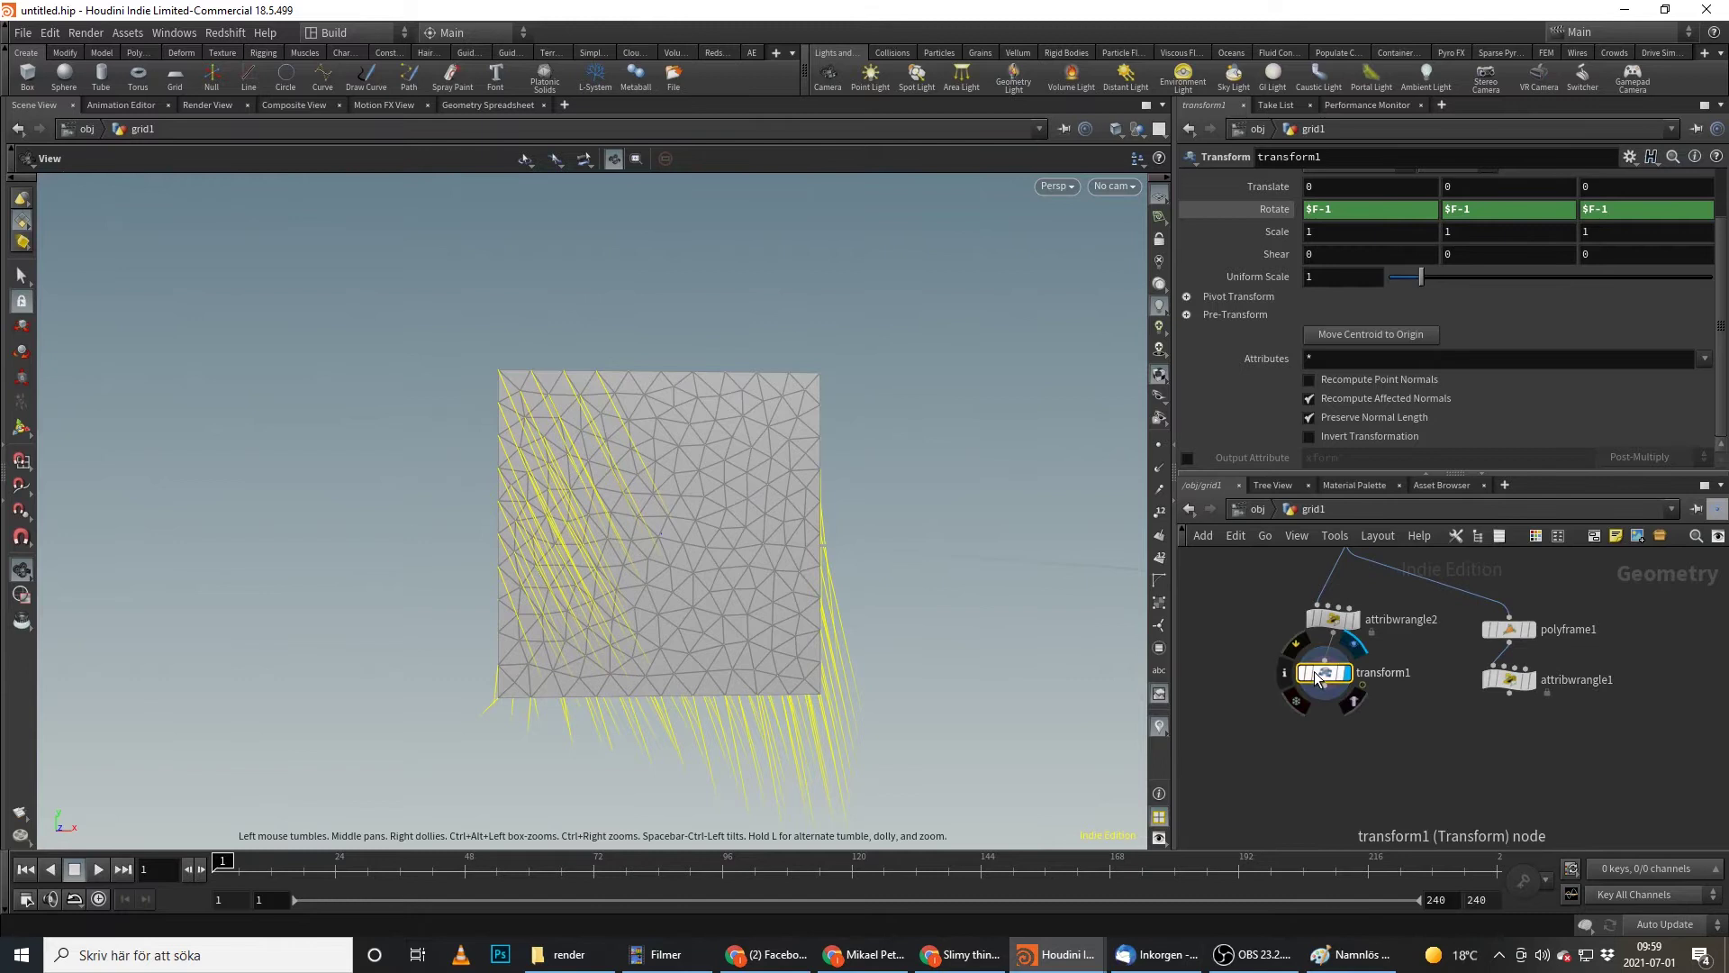
click(1509, 679)
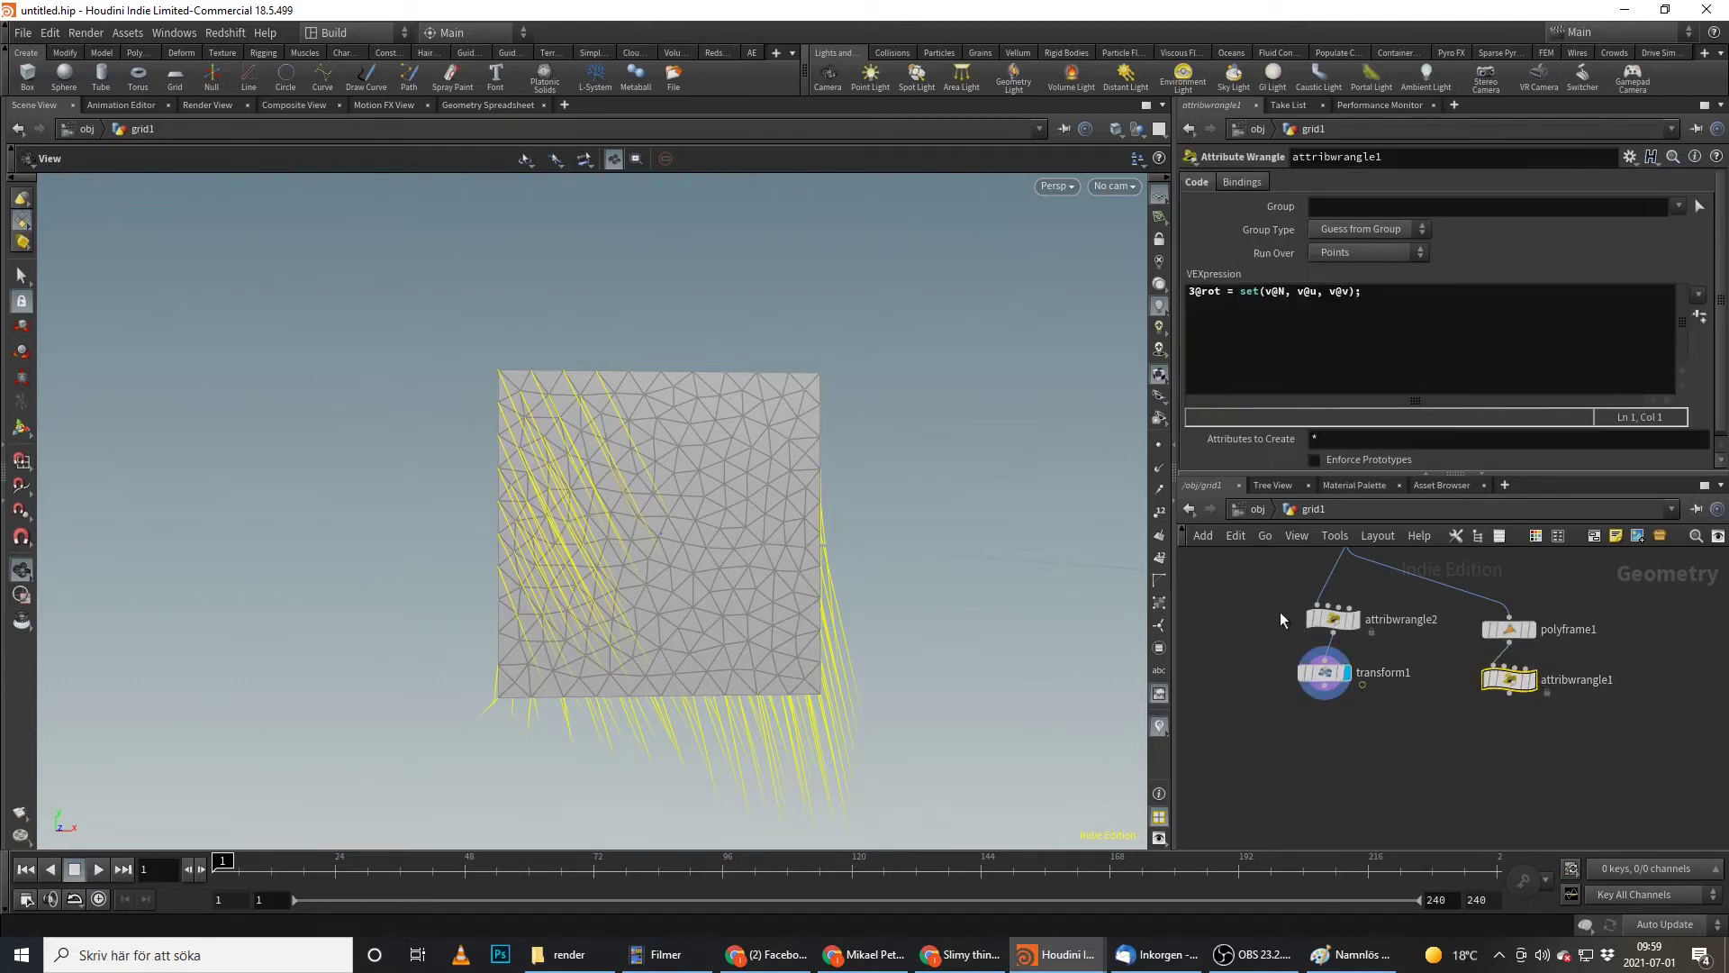
mouse_move(1512, 684)
drag(1512, 683, 1512, 715)
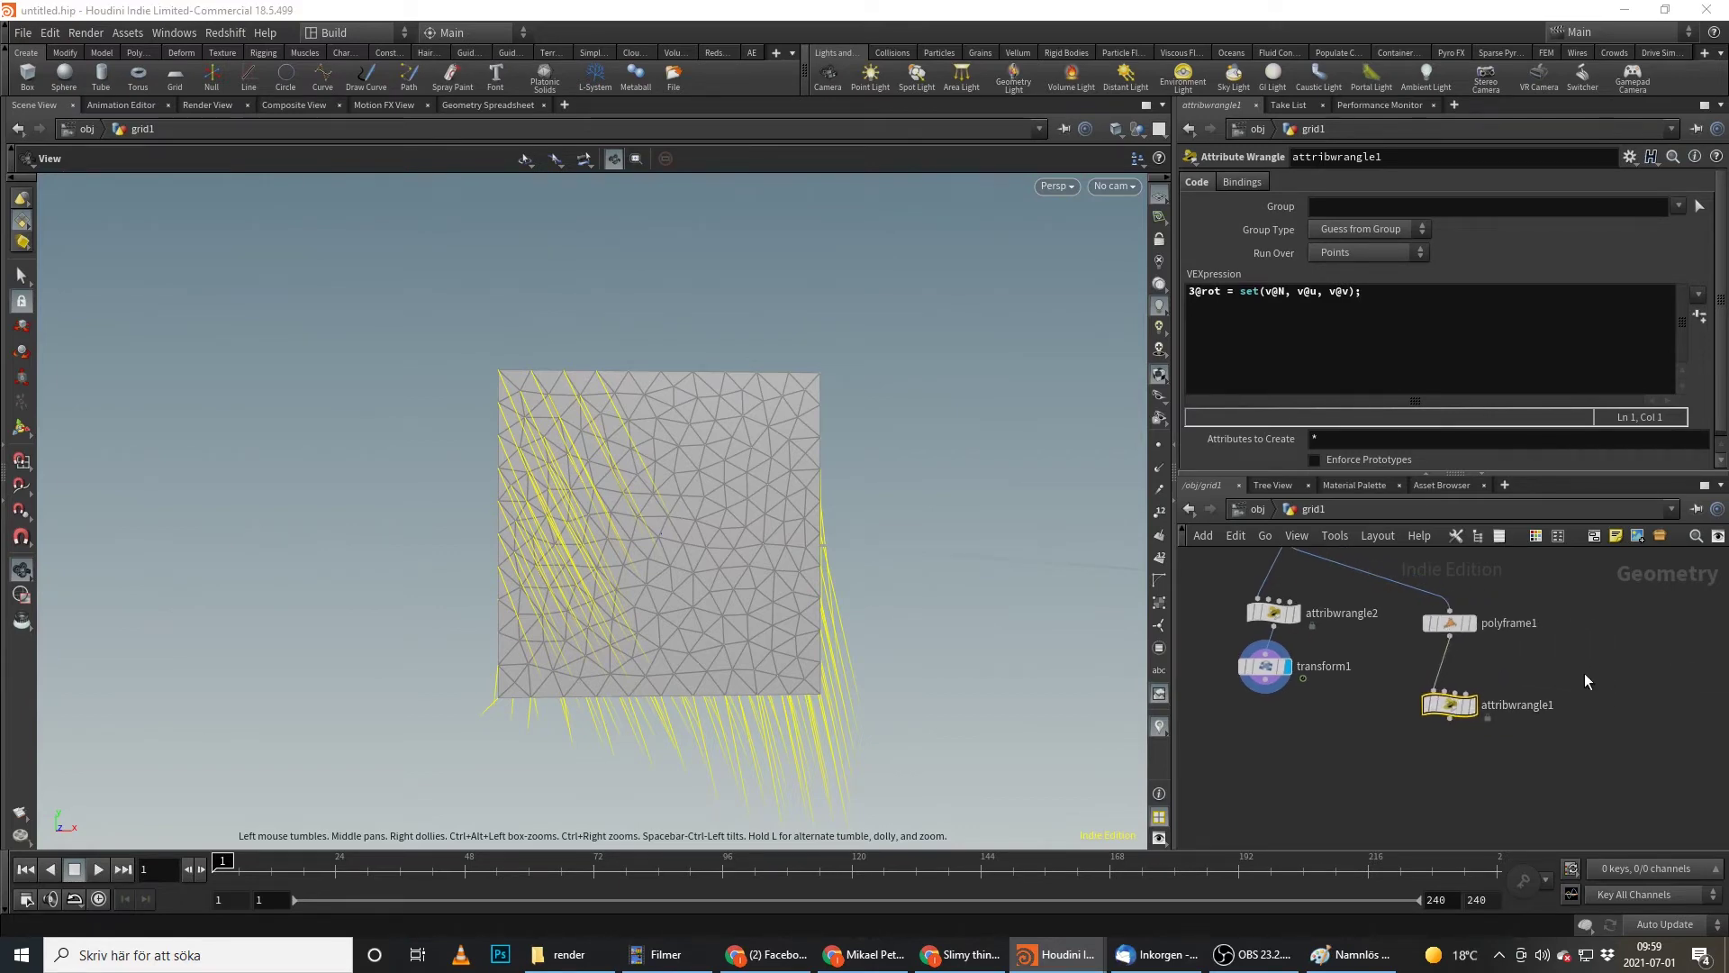
alt+drag(1265, 667, 1616, 680)
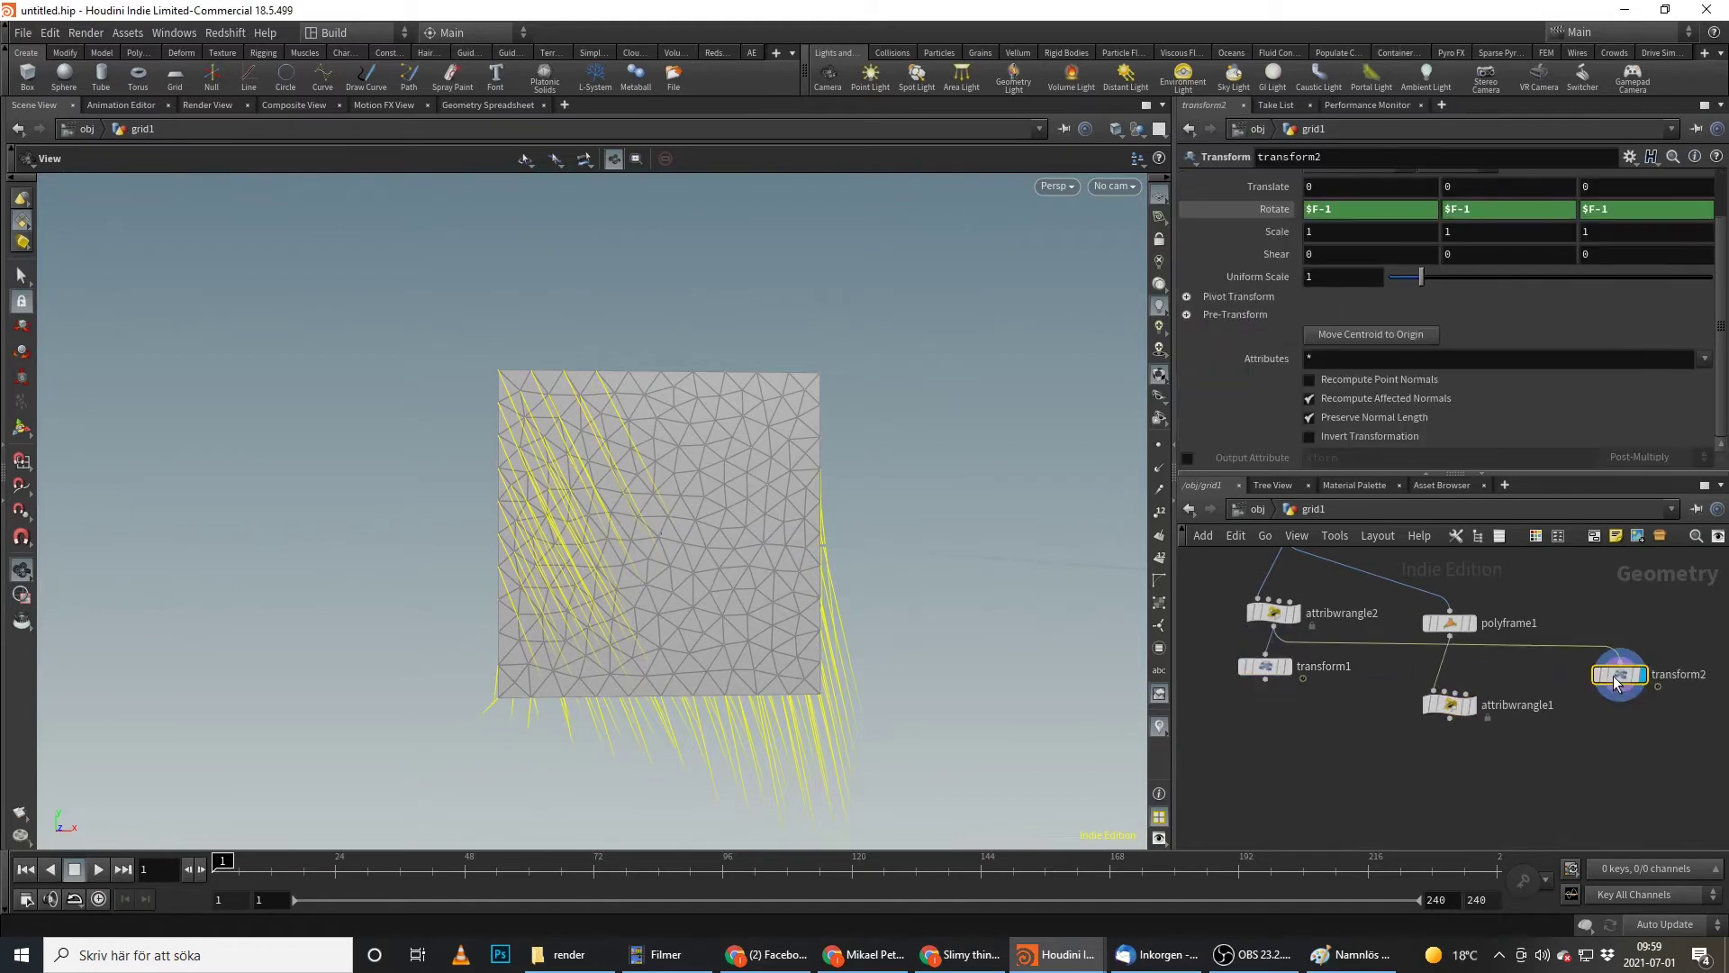
click(1619, 664)
- Feed transform2 from polyframe1 and wire it into attribwrangle3, a copy of attribwrangle1
click(1449, 637)
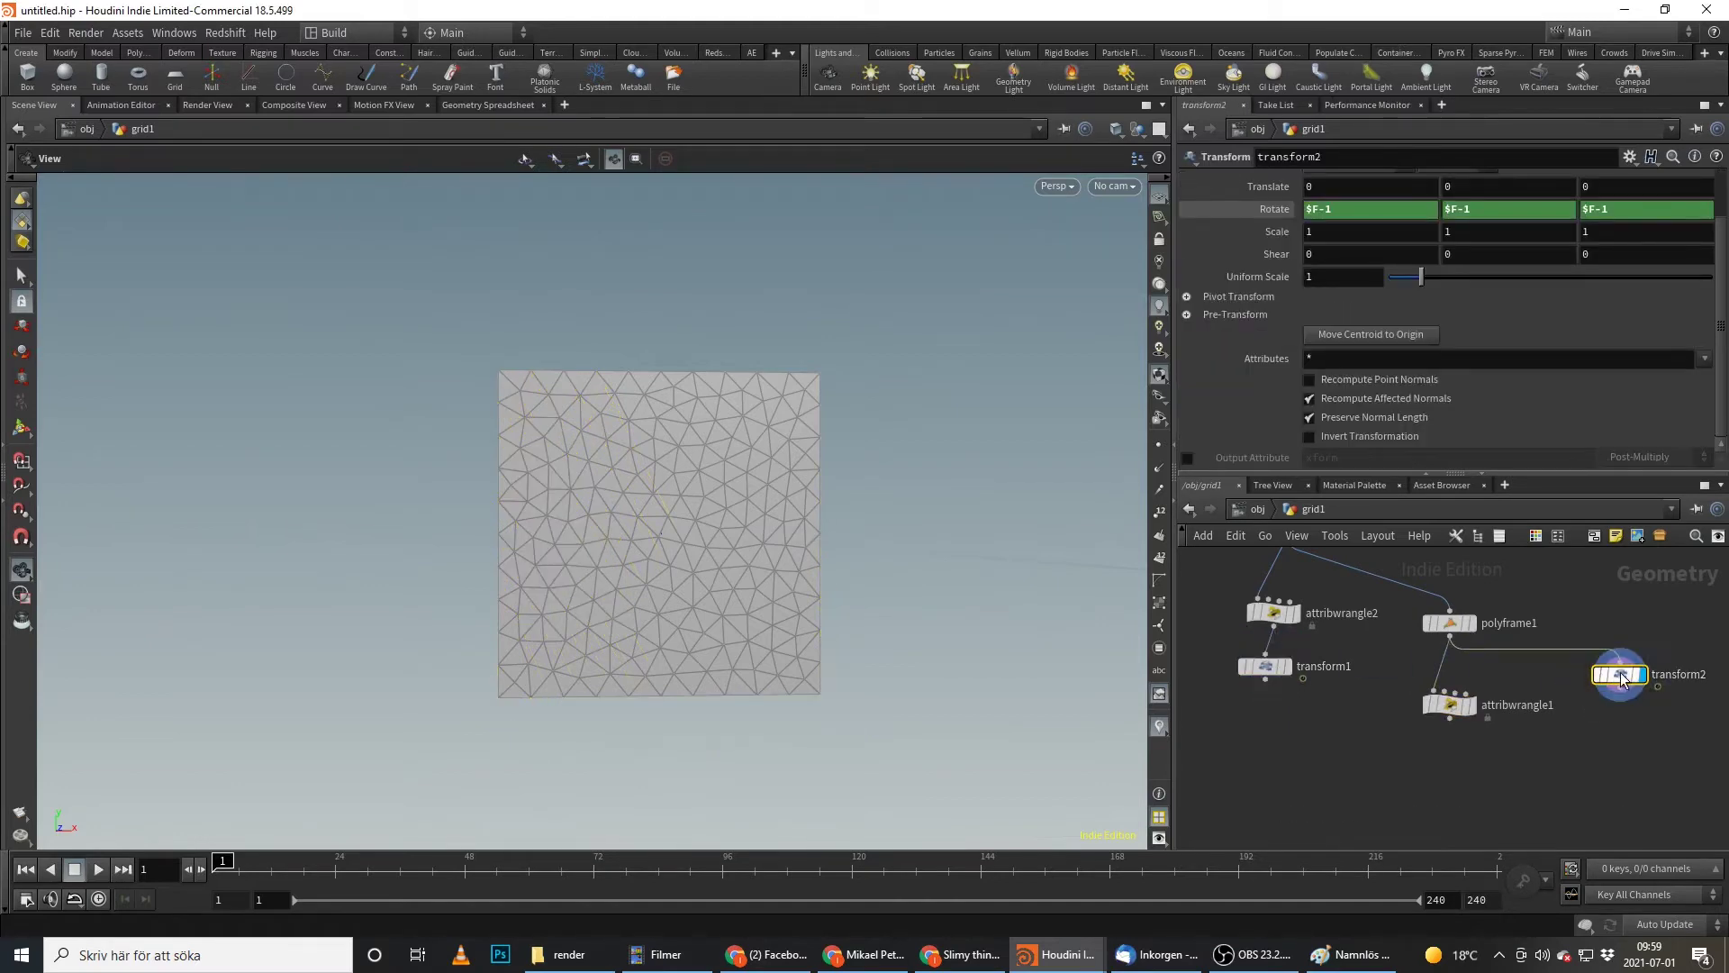
alt+drag(1451, 704, 1637, 718)
click(1629, 692)
click(1640, 716)
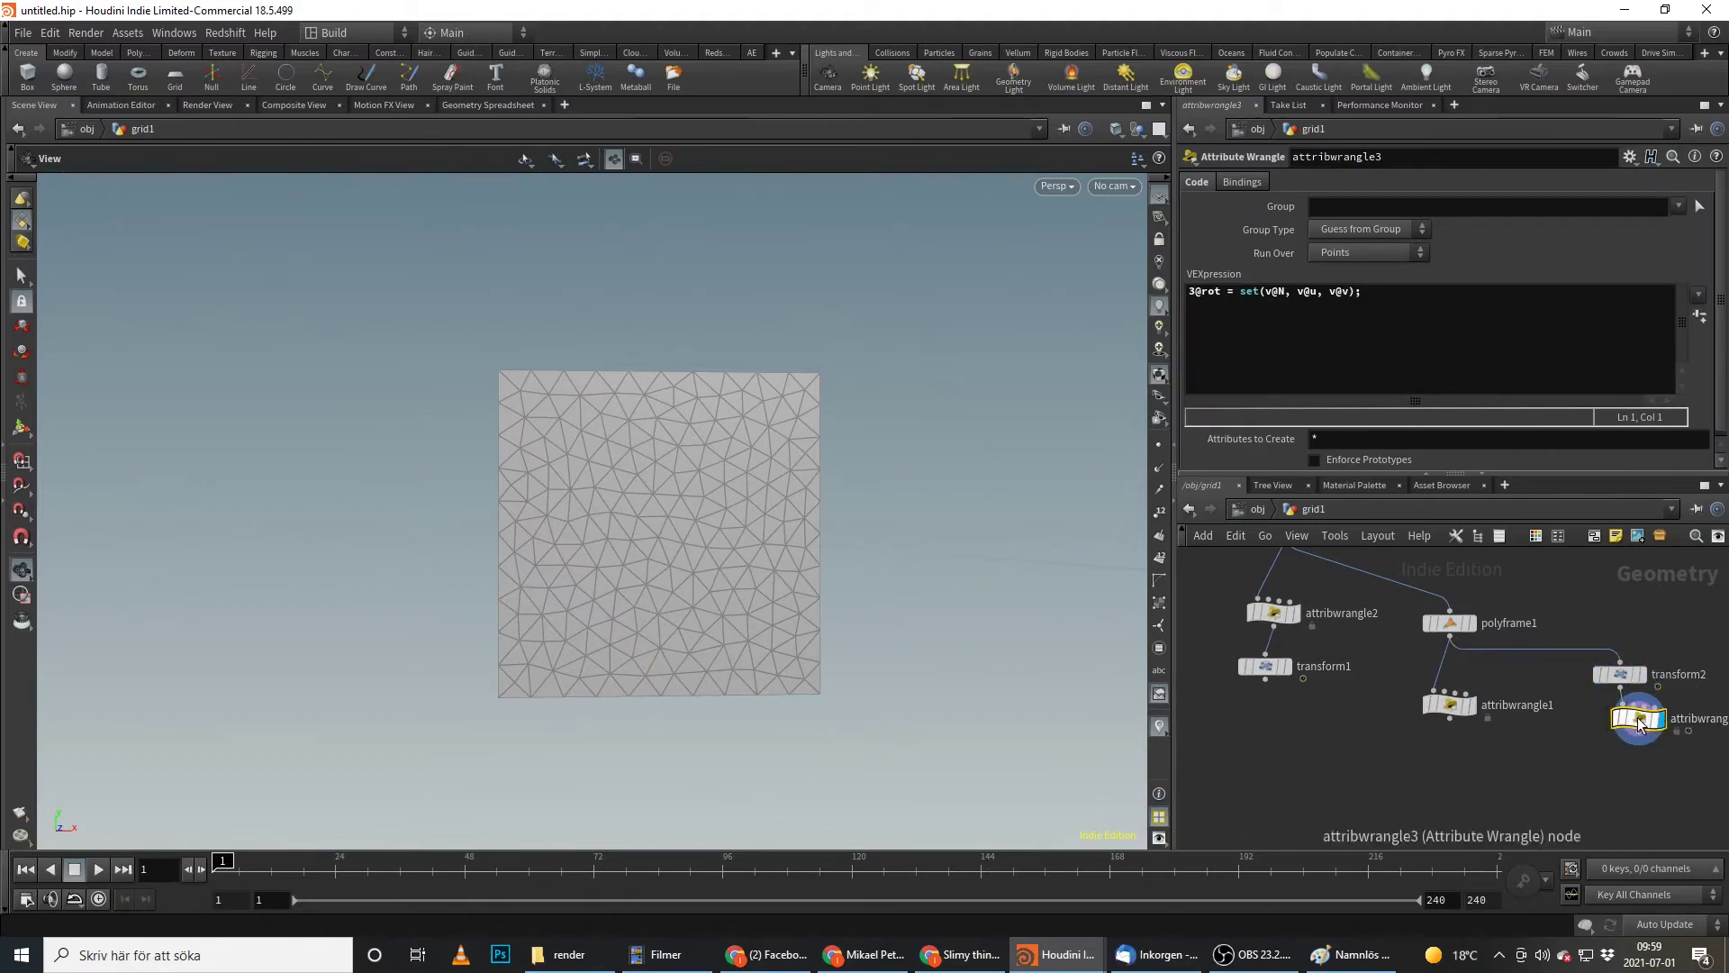
- Enable the test visualizer and scrub through the animation frames
click(1159, 726)
click(1164, 705)
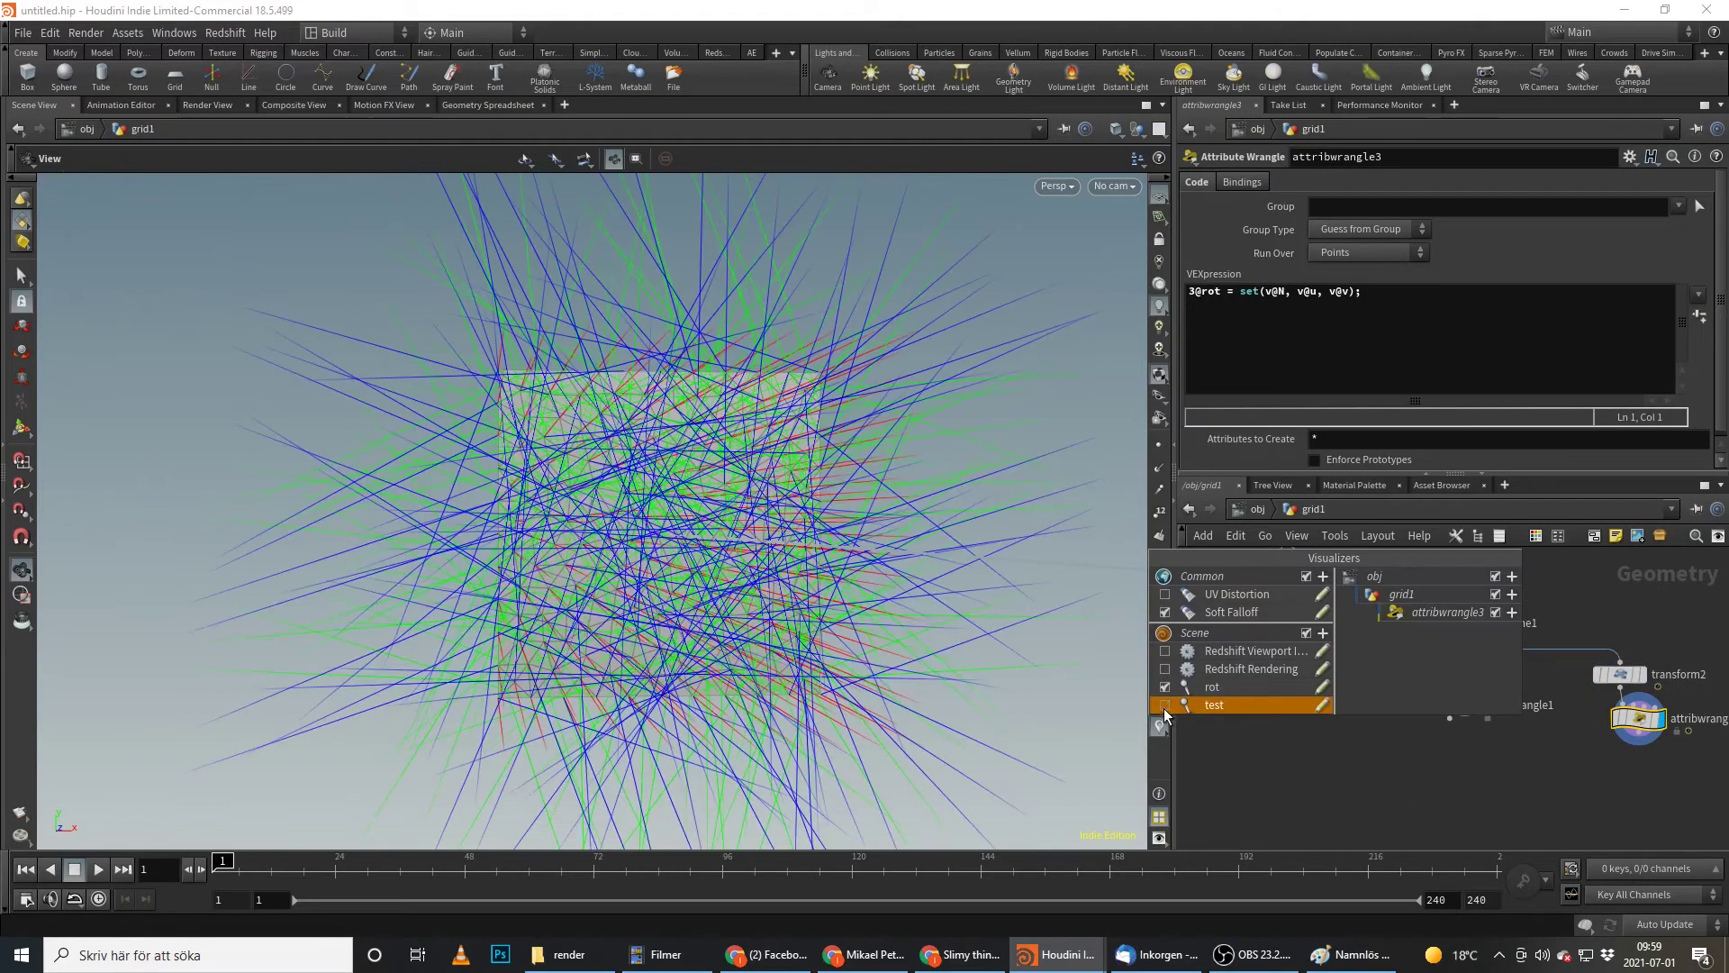
drag(378, 863, 216, 863)
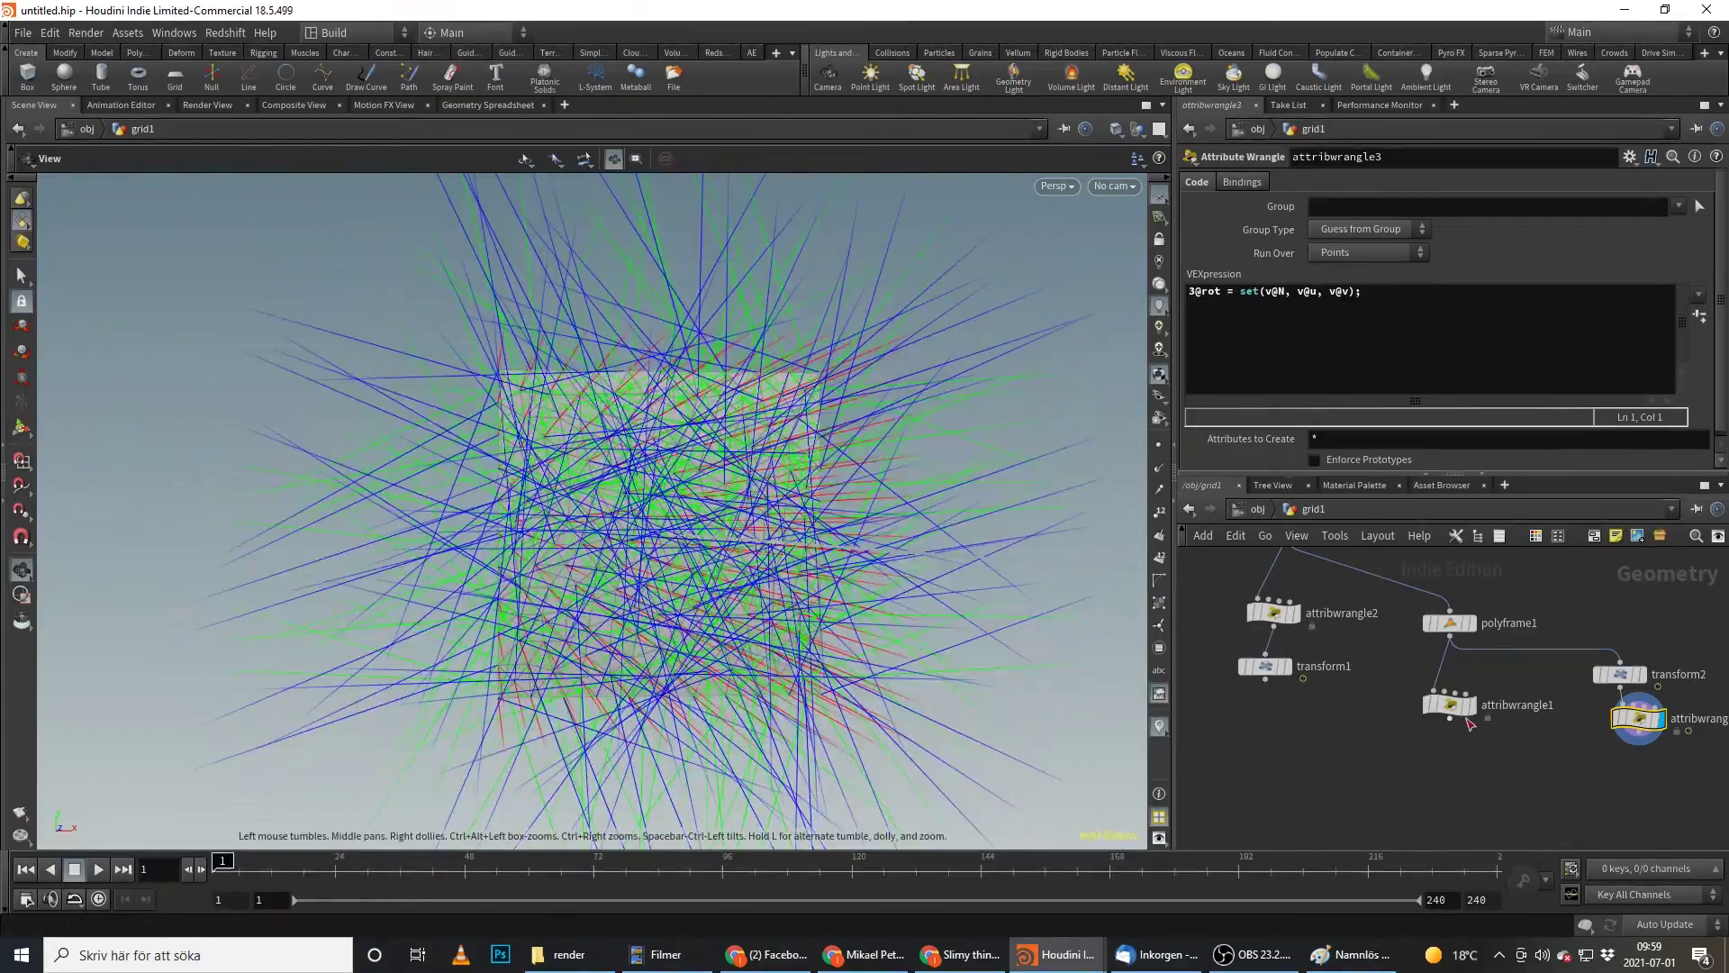
mouse_move(1480, 709)
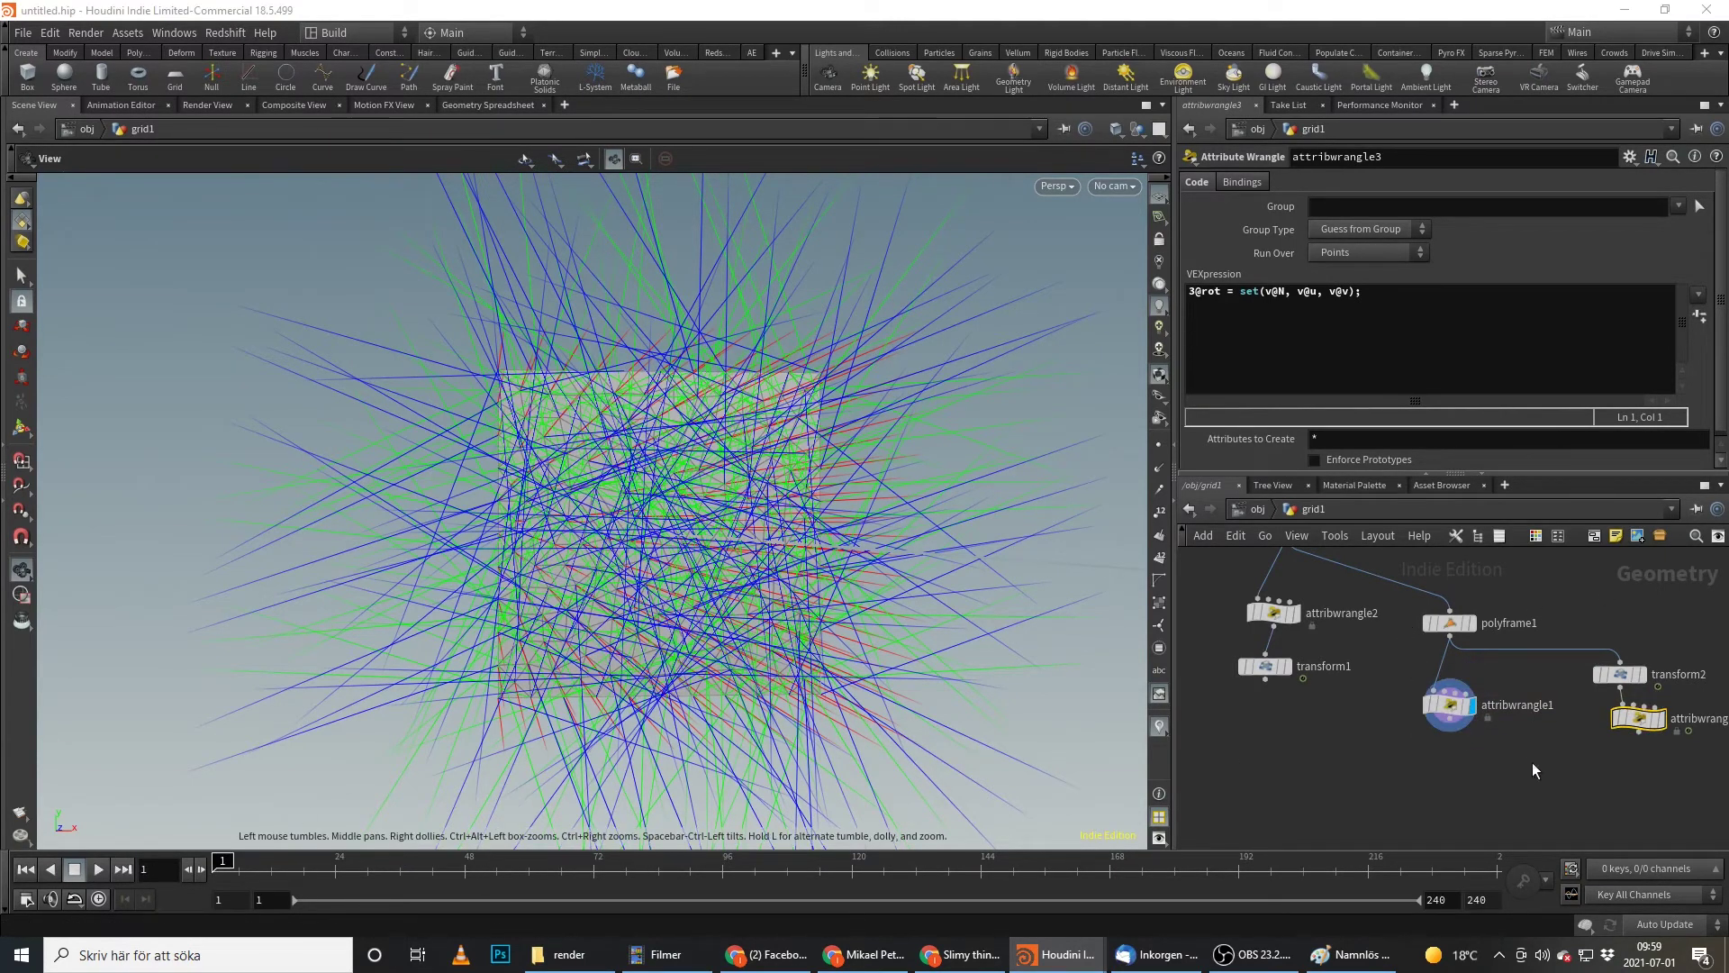
- Display transform1 and toggle the test visualizer for its branch
click(1259, 665)
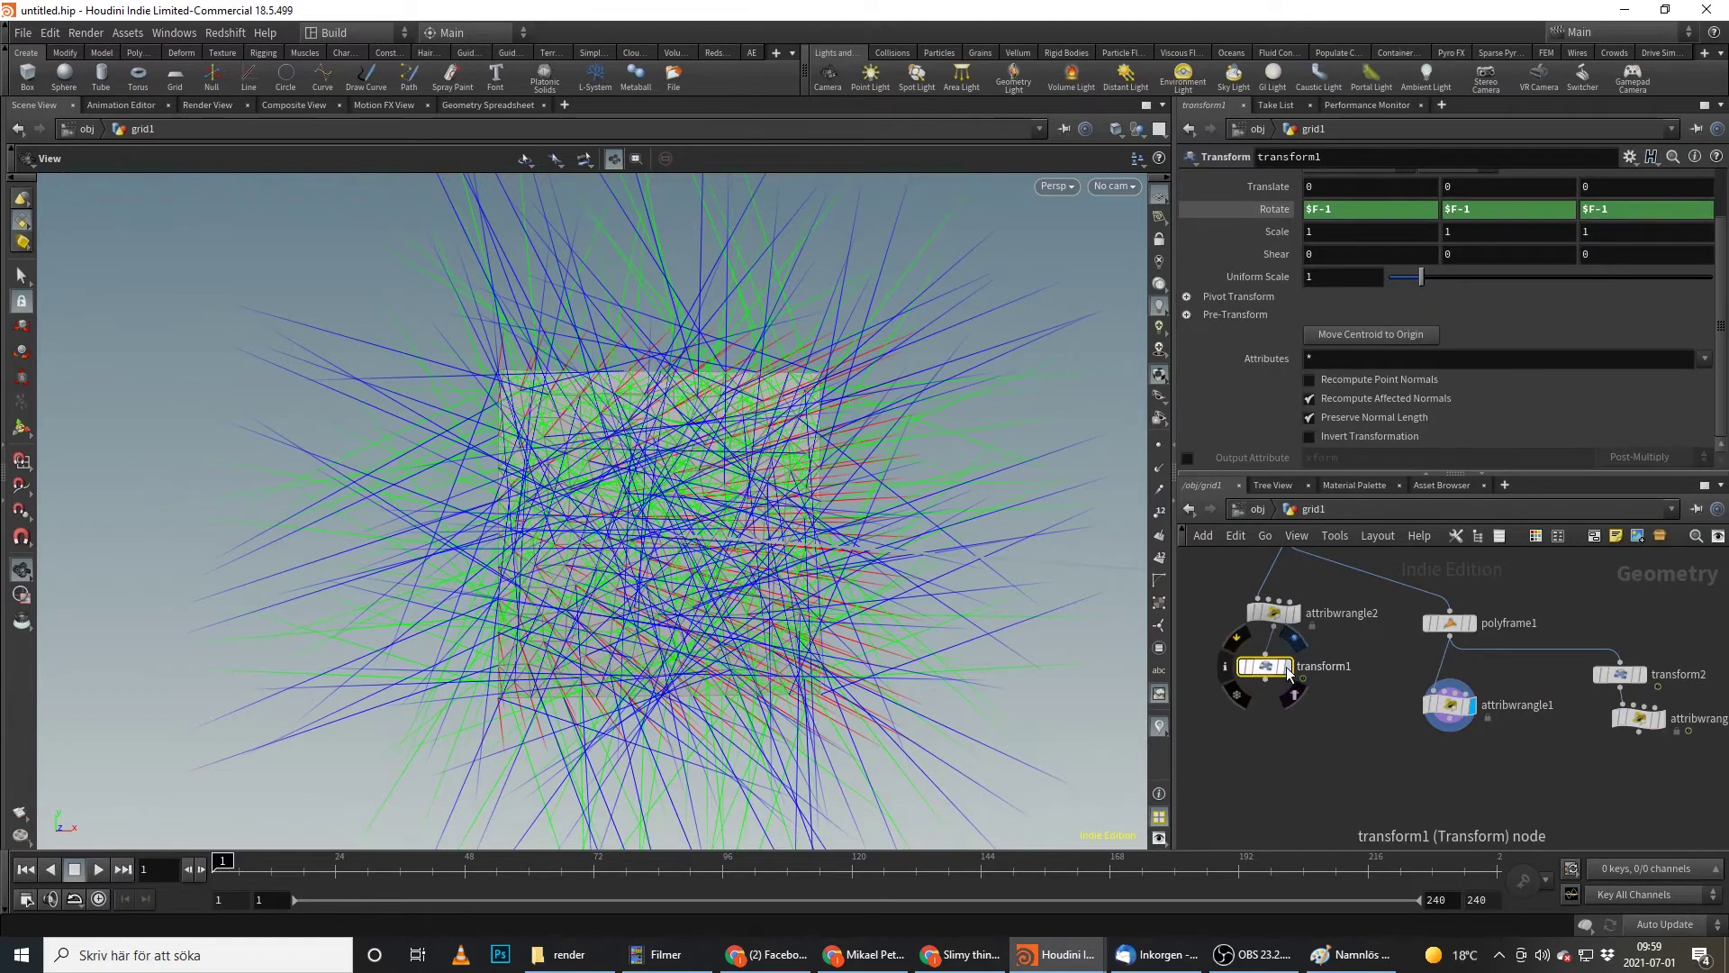
click(1288, 668)
click(1160, 726)
click(1165, 705)
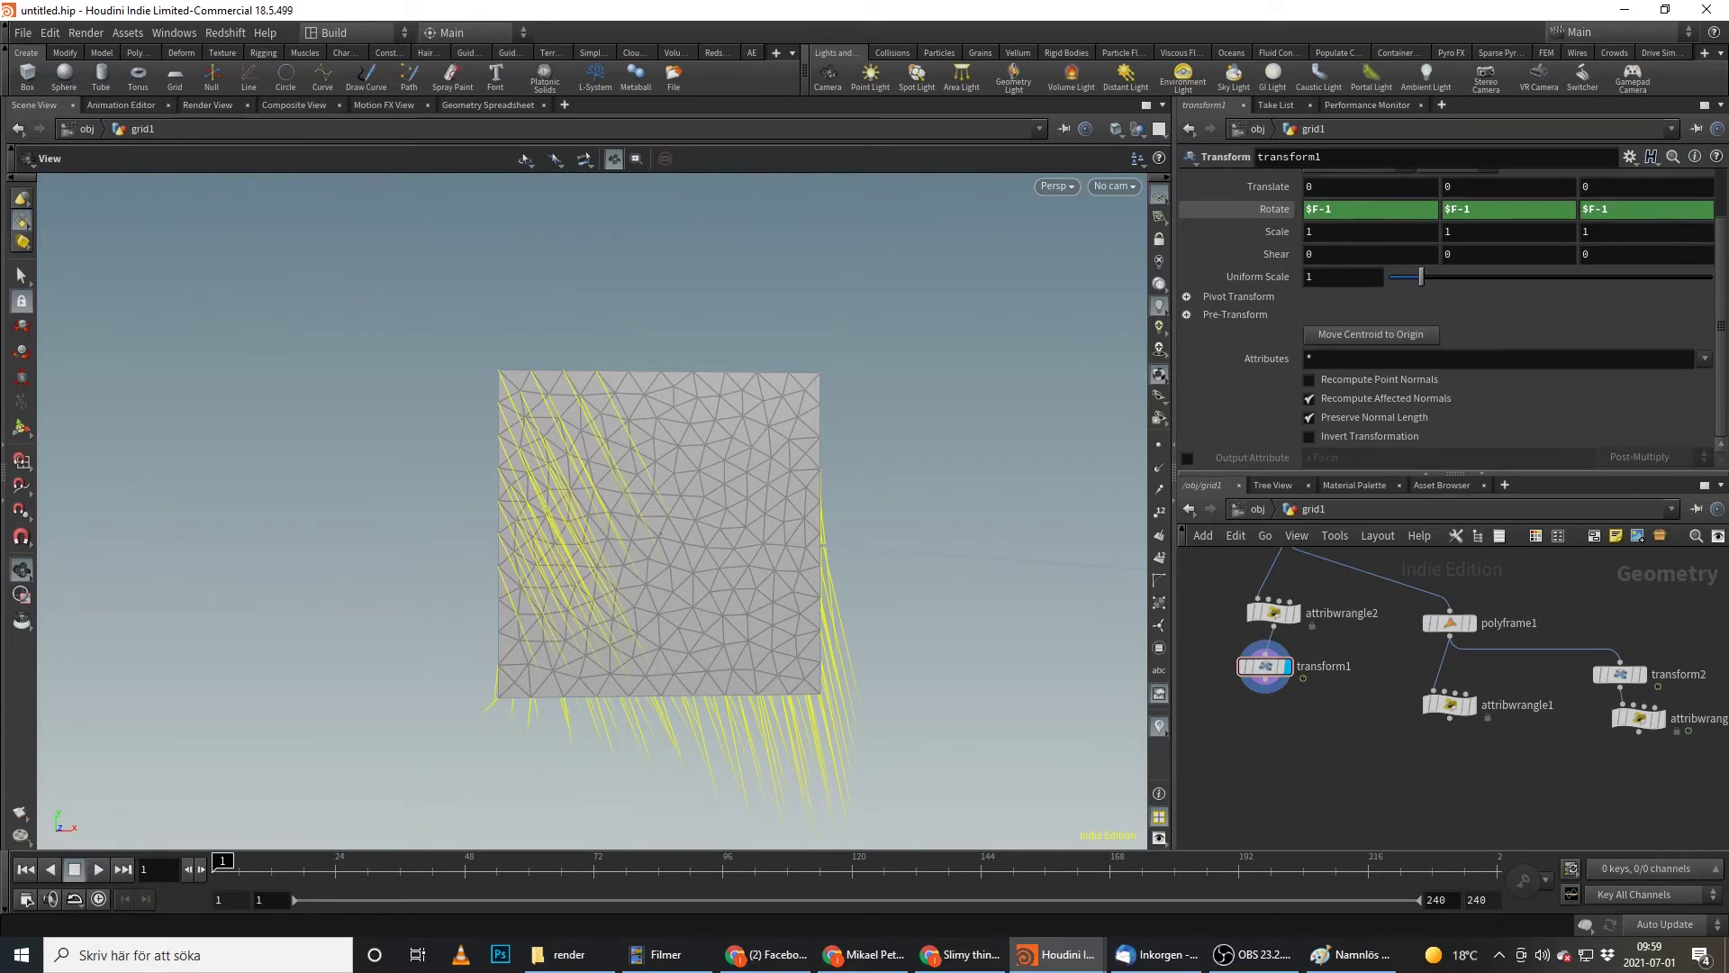
- Add pointvop1 under transform1 and wire attribwrangle1 and attribwrangle3 into its next inputs
key(Tab)
text(poin v)
key(Down)
key(Return)
click(1450, 718)
click(1254, 737)
click(1635, 732)
click(1288, 757)
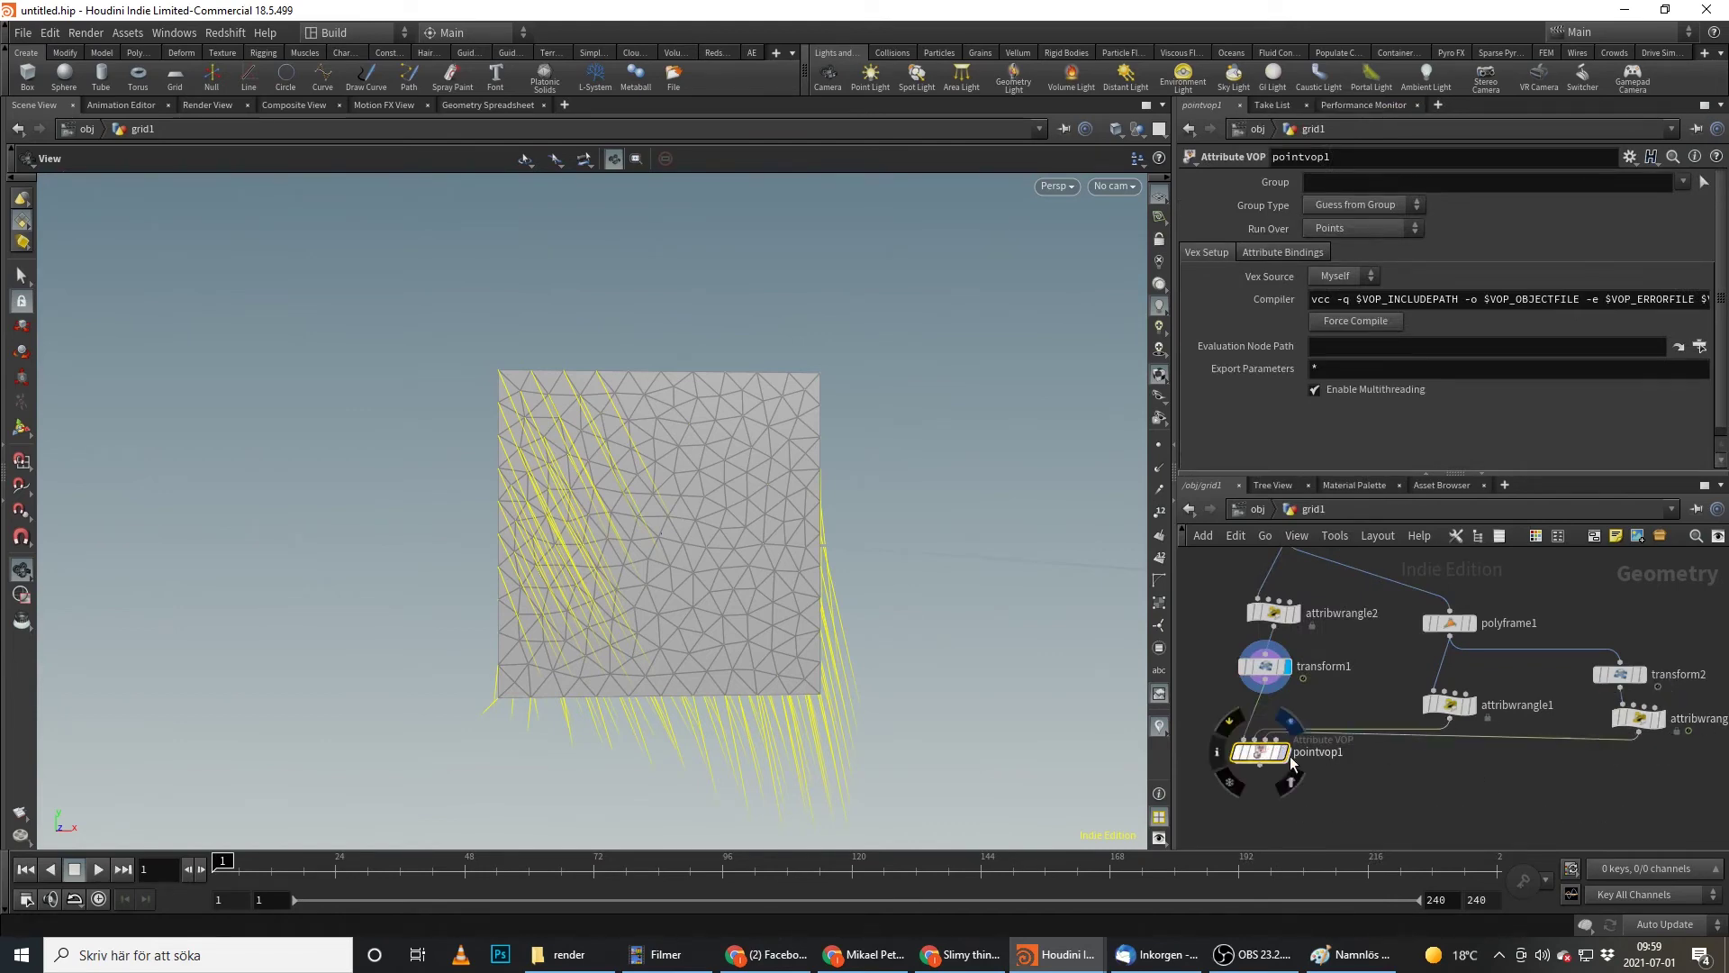
- Inside pointvop1, add an Import Point Attribute node wired to OpInput2
double_click(1290, 759)
click(1342, 805)
click(1418, 794)
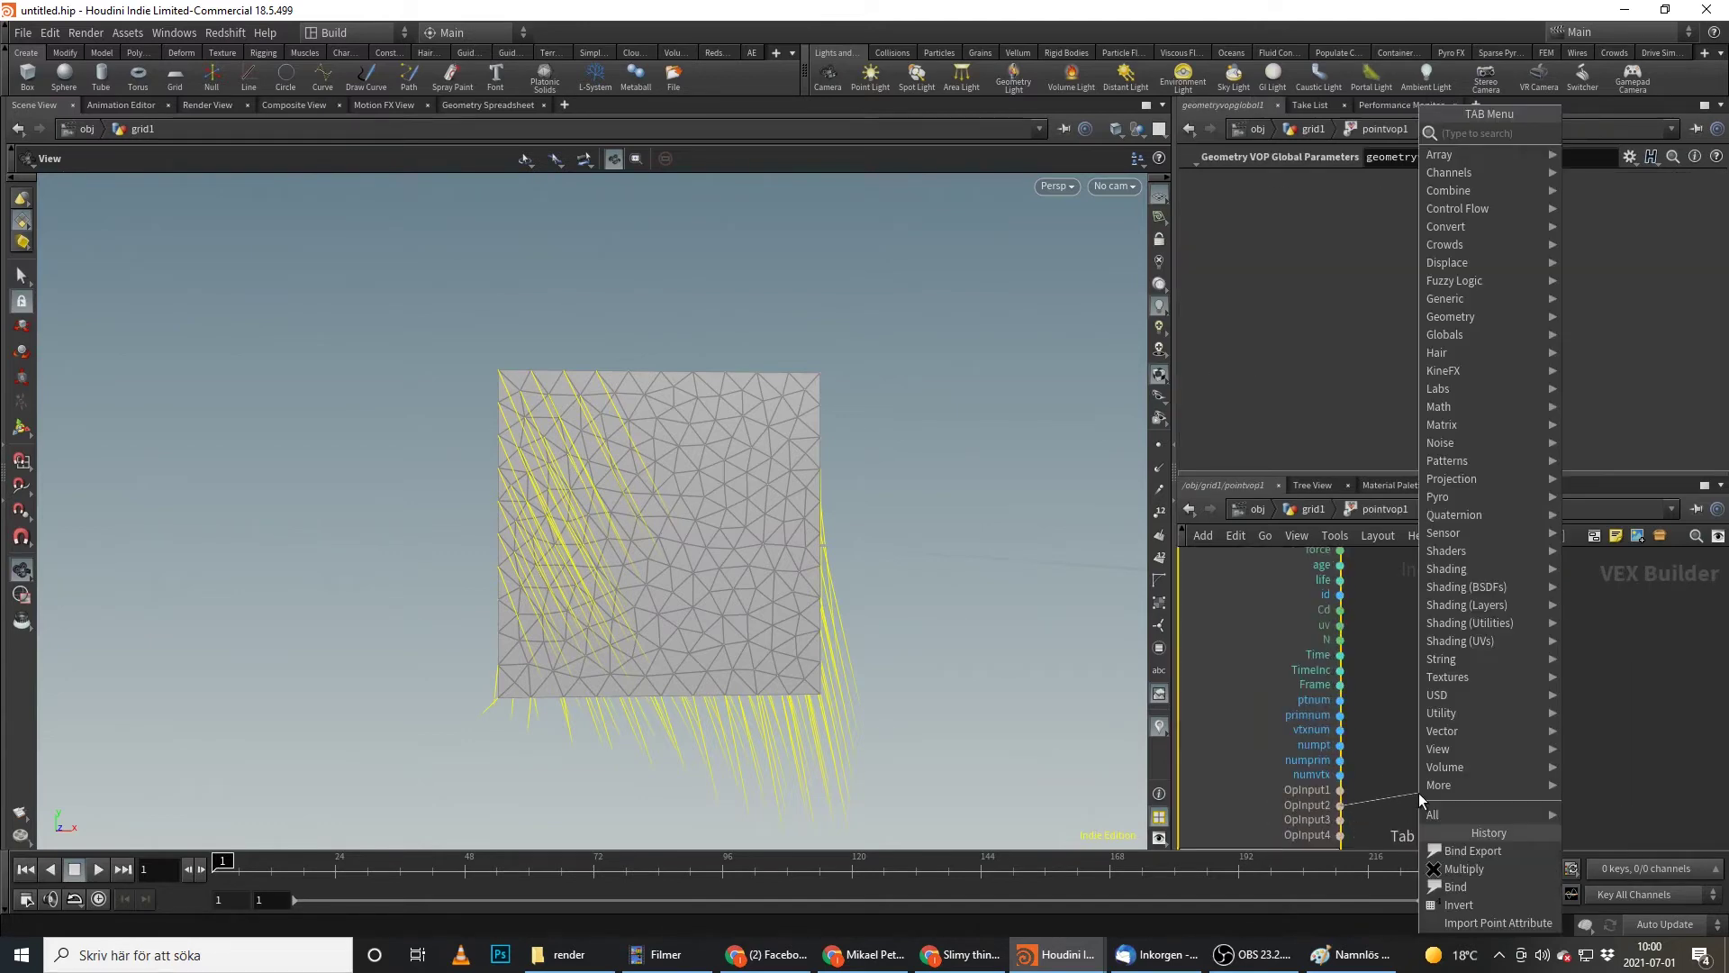
text(poin i)
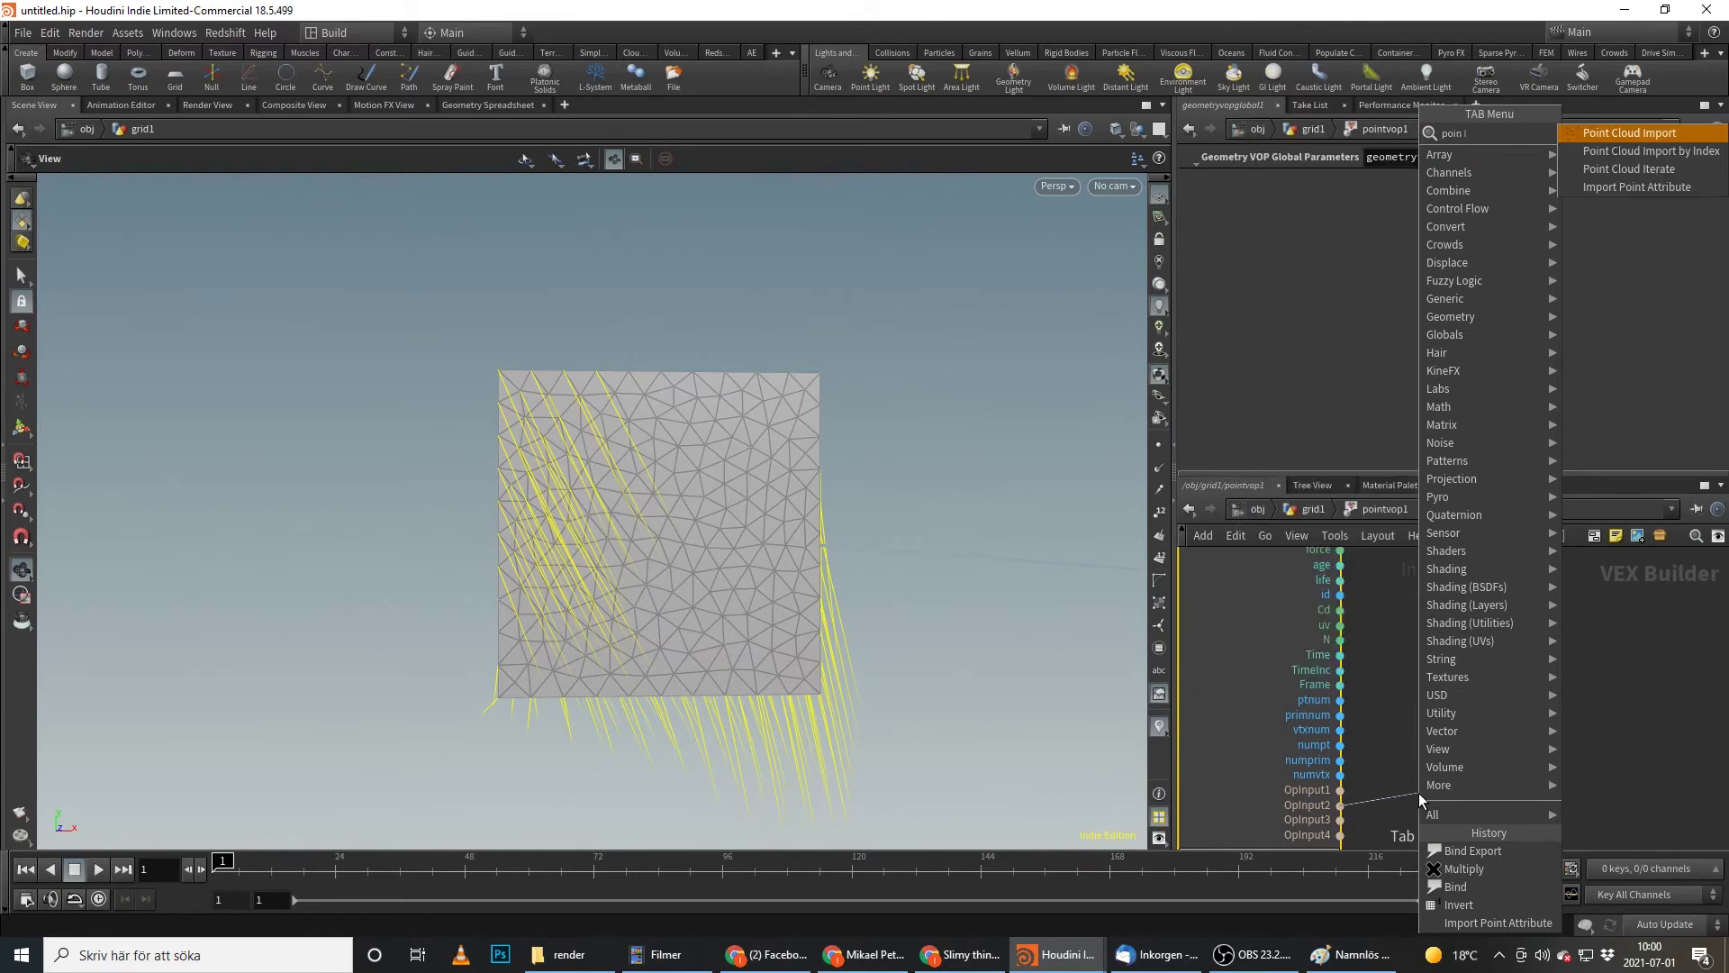
text(m)
key(Down)
key(Down)
key(Return)
click(1556, 727)
- Set importpoint1 to Matrix 3 signature importing rot, with ptnum connected
click(1351, 181)
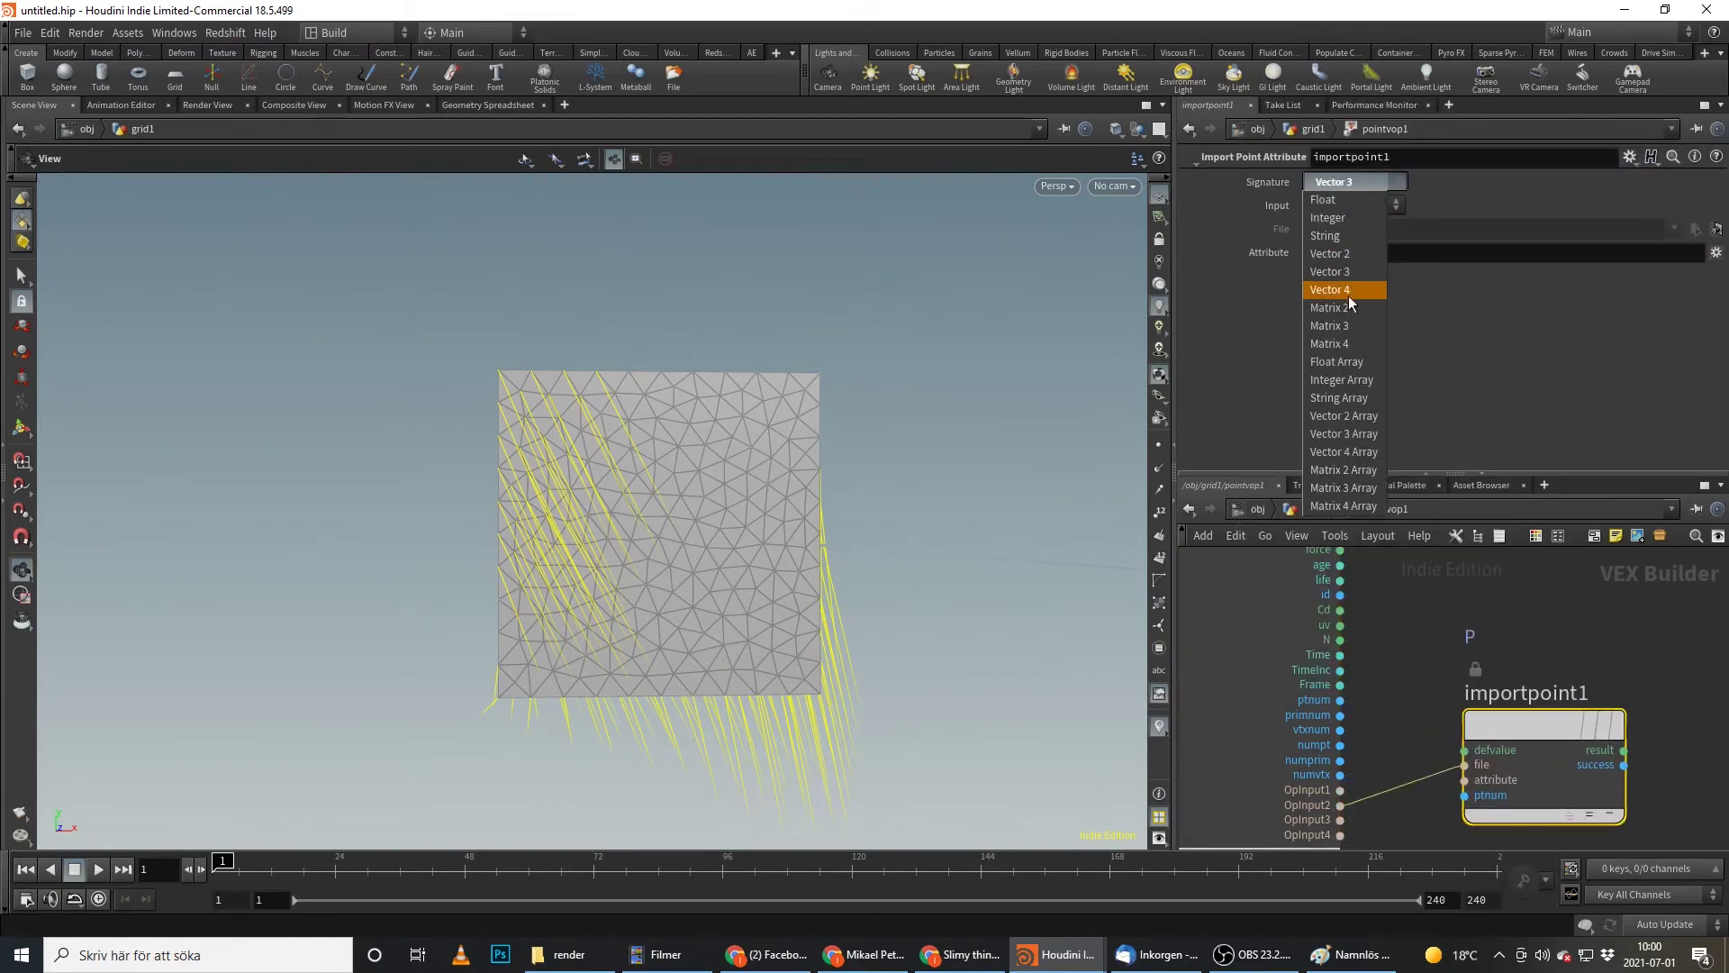
click(1347, 326)
click(1320, 252)
text(rot)
key(Return)
click(1465, 796)
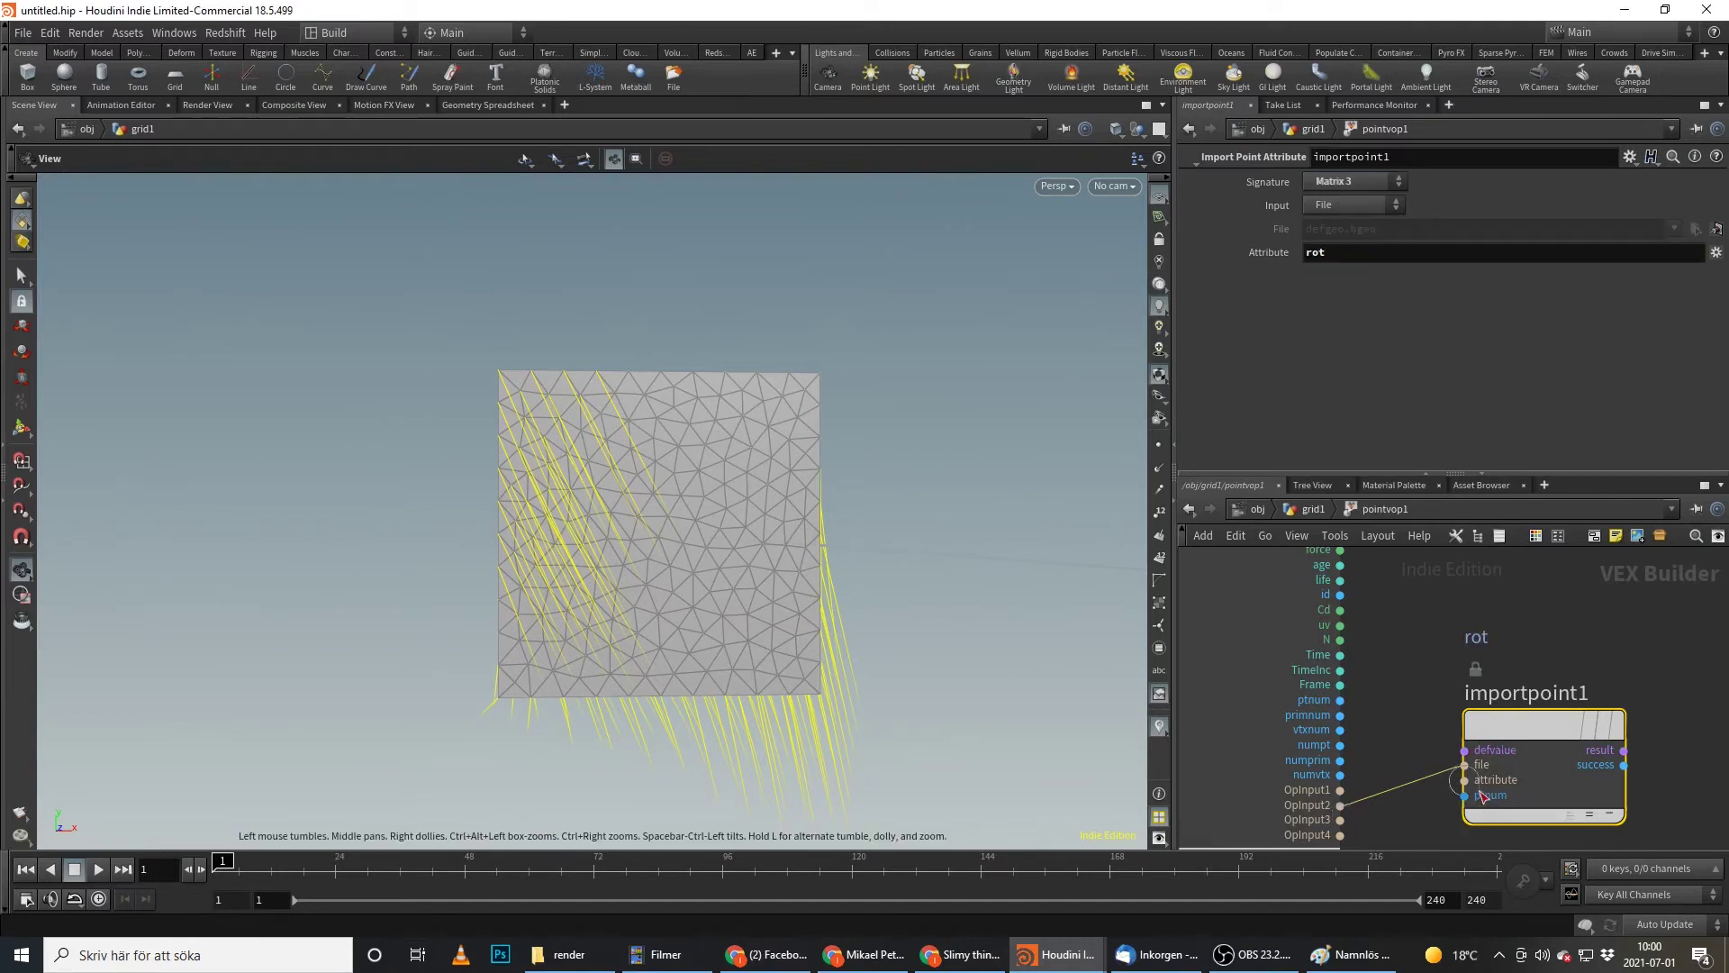
click(1340, 699)
- Duplicate importpoint1 as importpoint2 reading rot from OpInput3
alt+drag(1531, 586, 1576, 729)
click(1507, 721)
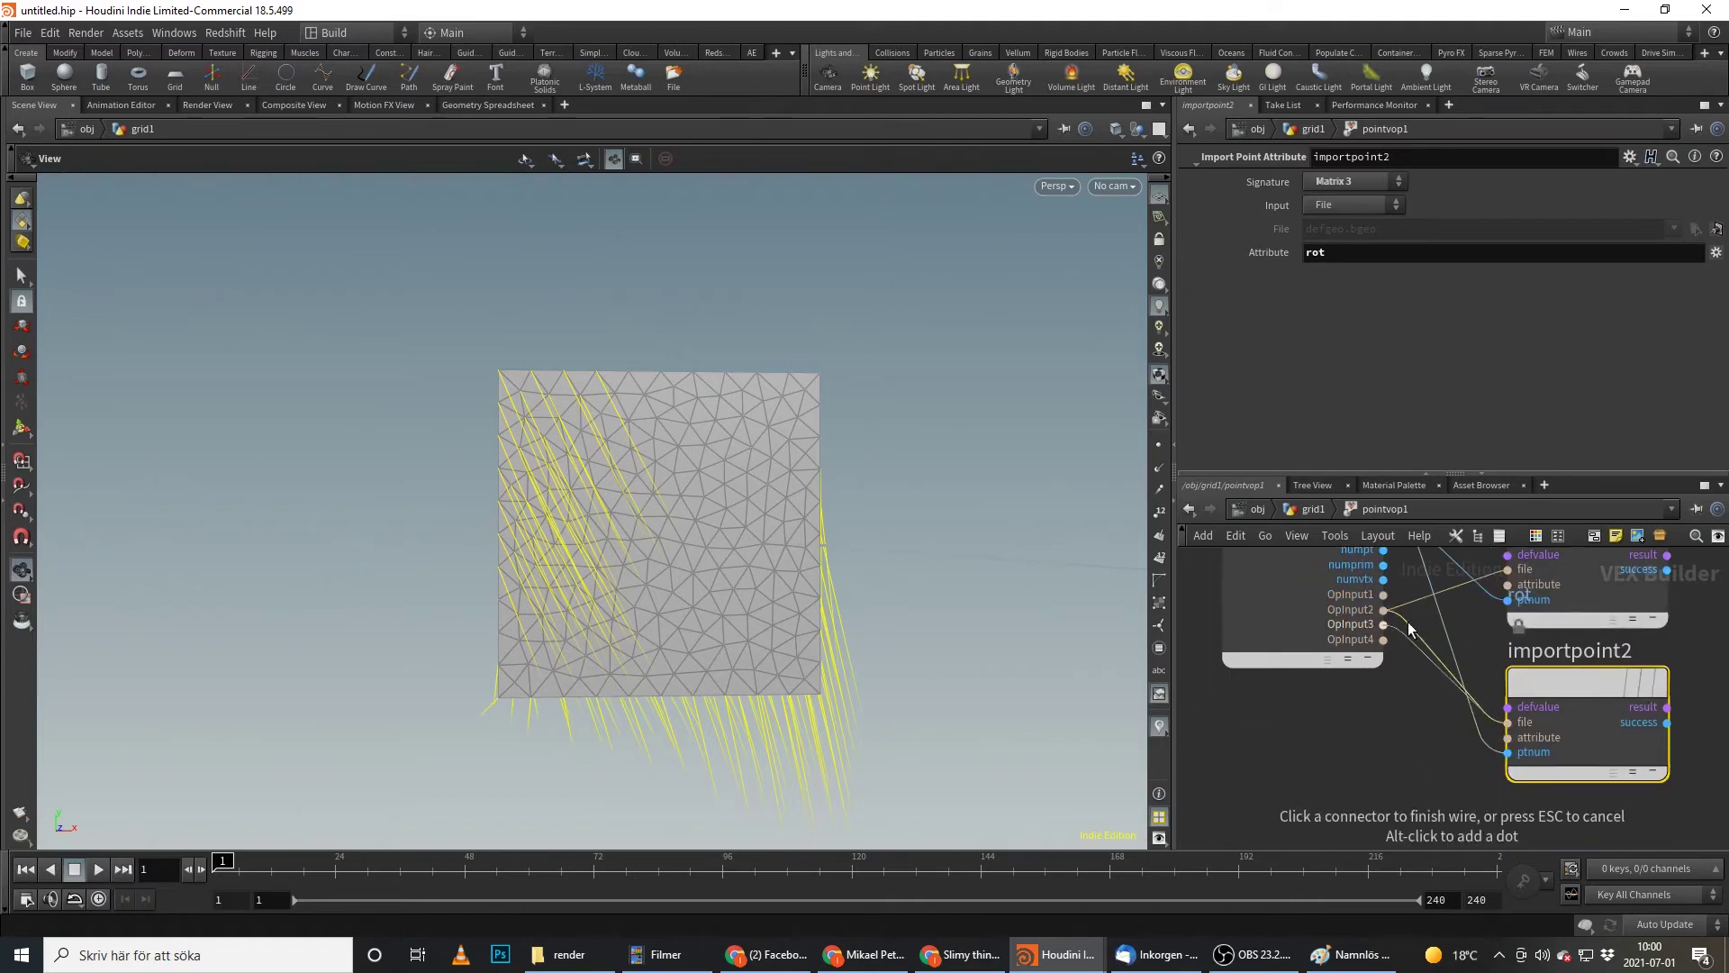
click(1383, 625)
scroll(1261, 646, down, 2)
scroll(1571, 696, down, 2)
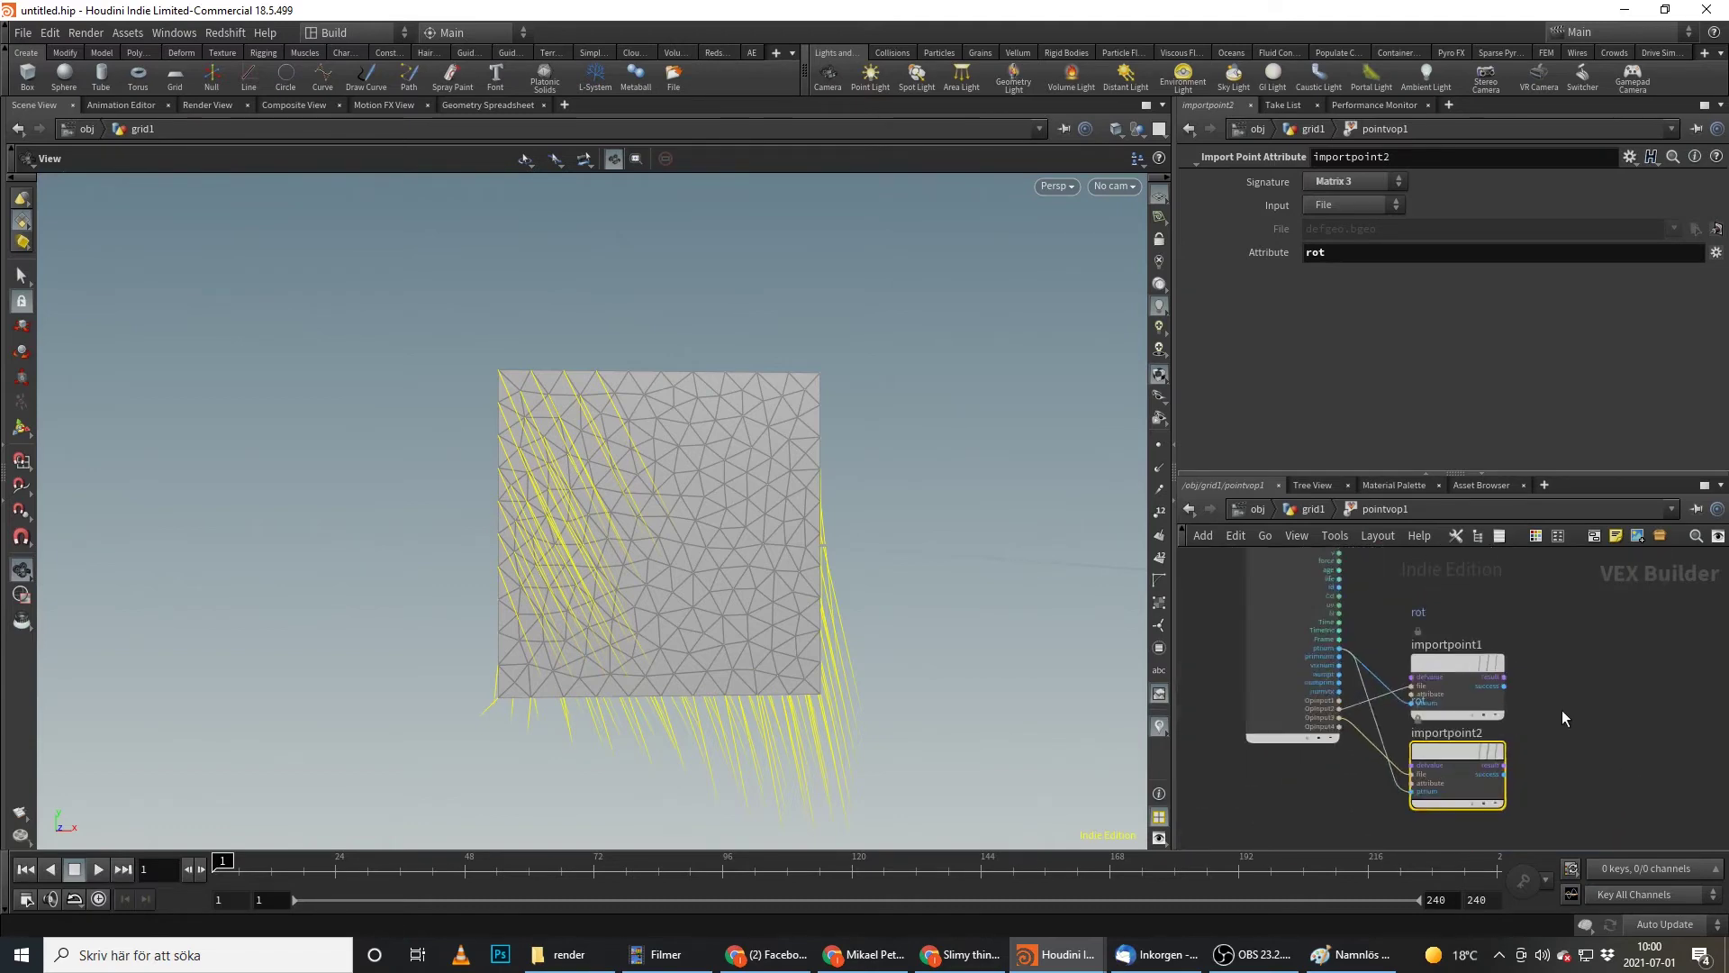
- Feed importpoint1's result into a new invert1 node
click(1505, 677)
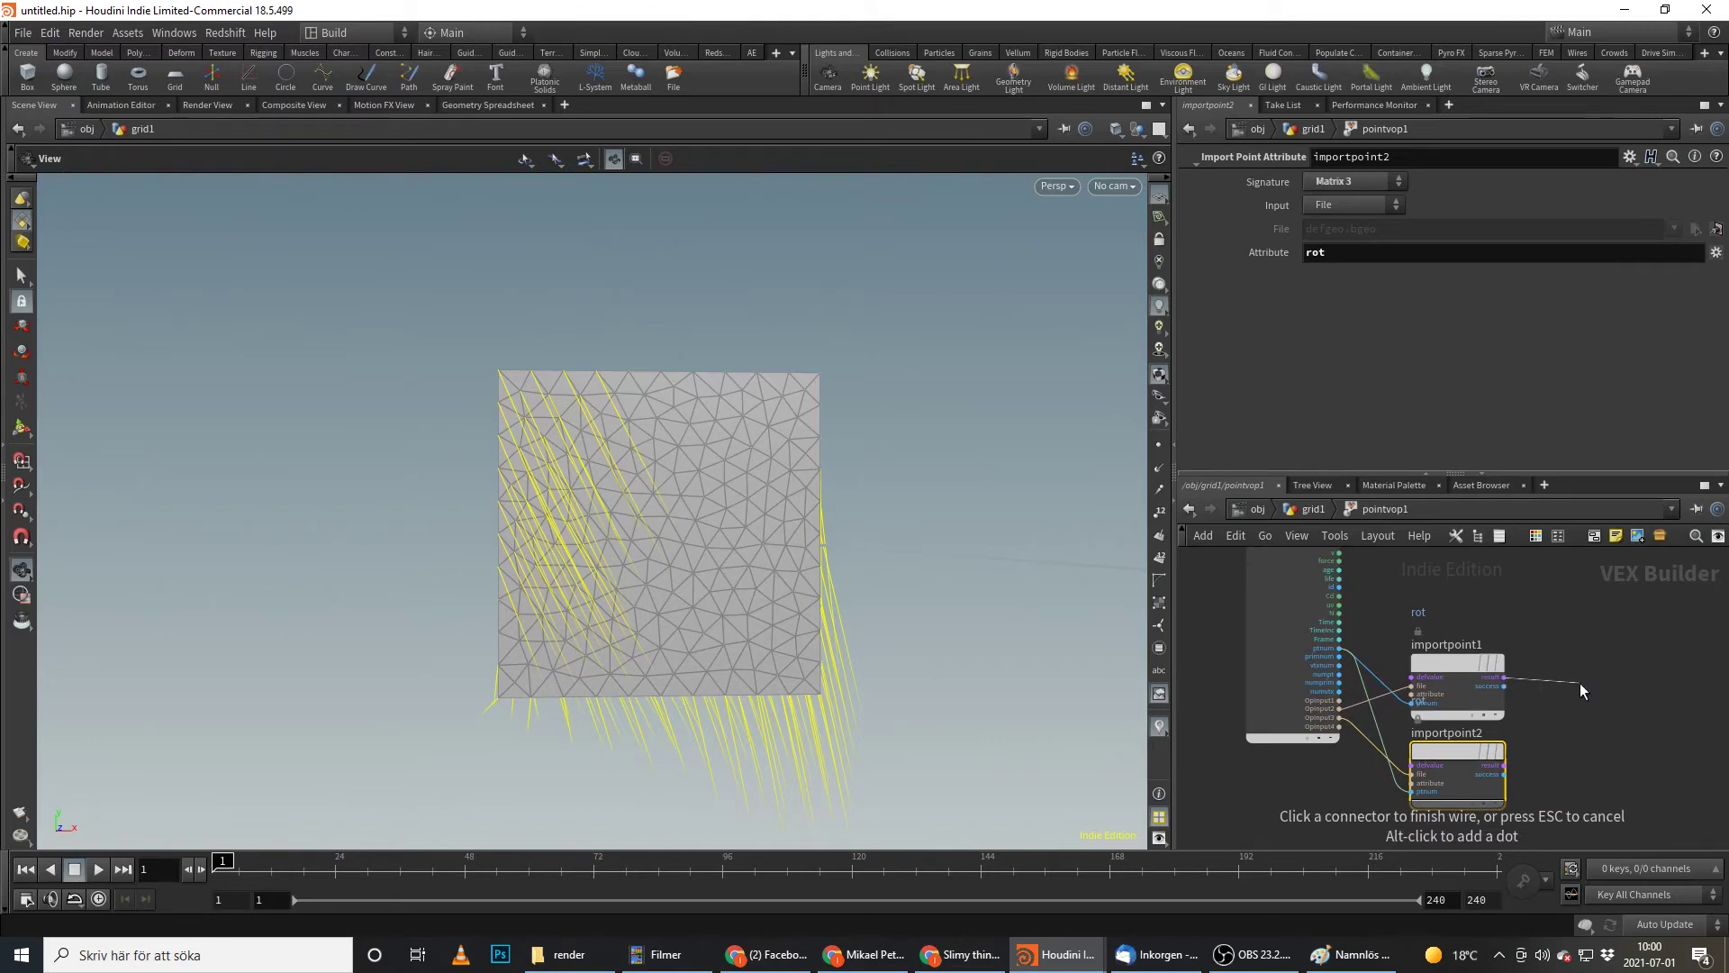
key(Tab)
text(inv)
key(Return)
- Multiply invert1's inverse by importpoint2's result in a new multiply1 node
click(1625, 697)
middle_drag(1625, 696, 1436, 672)
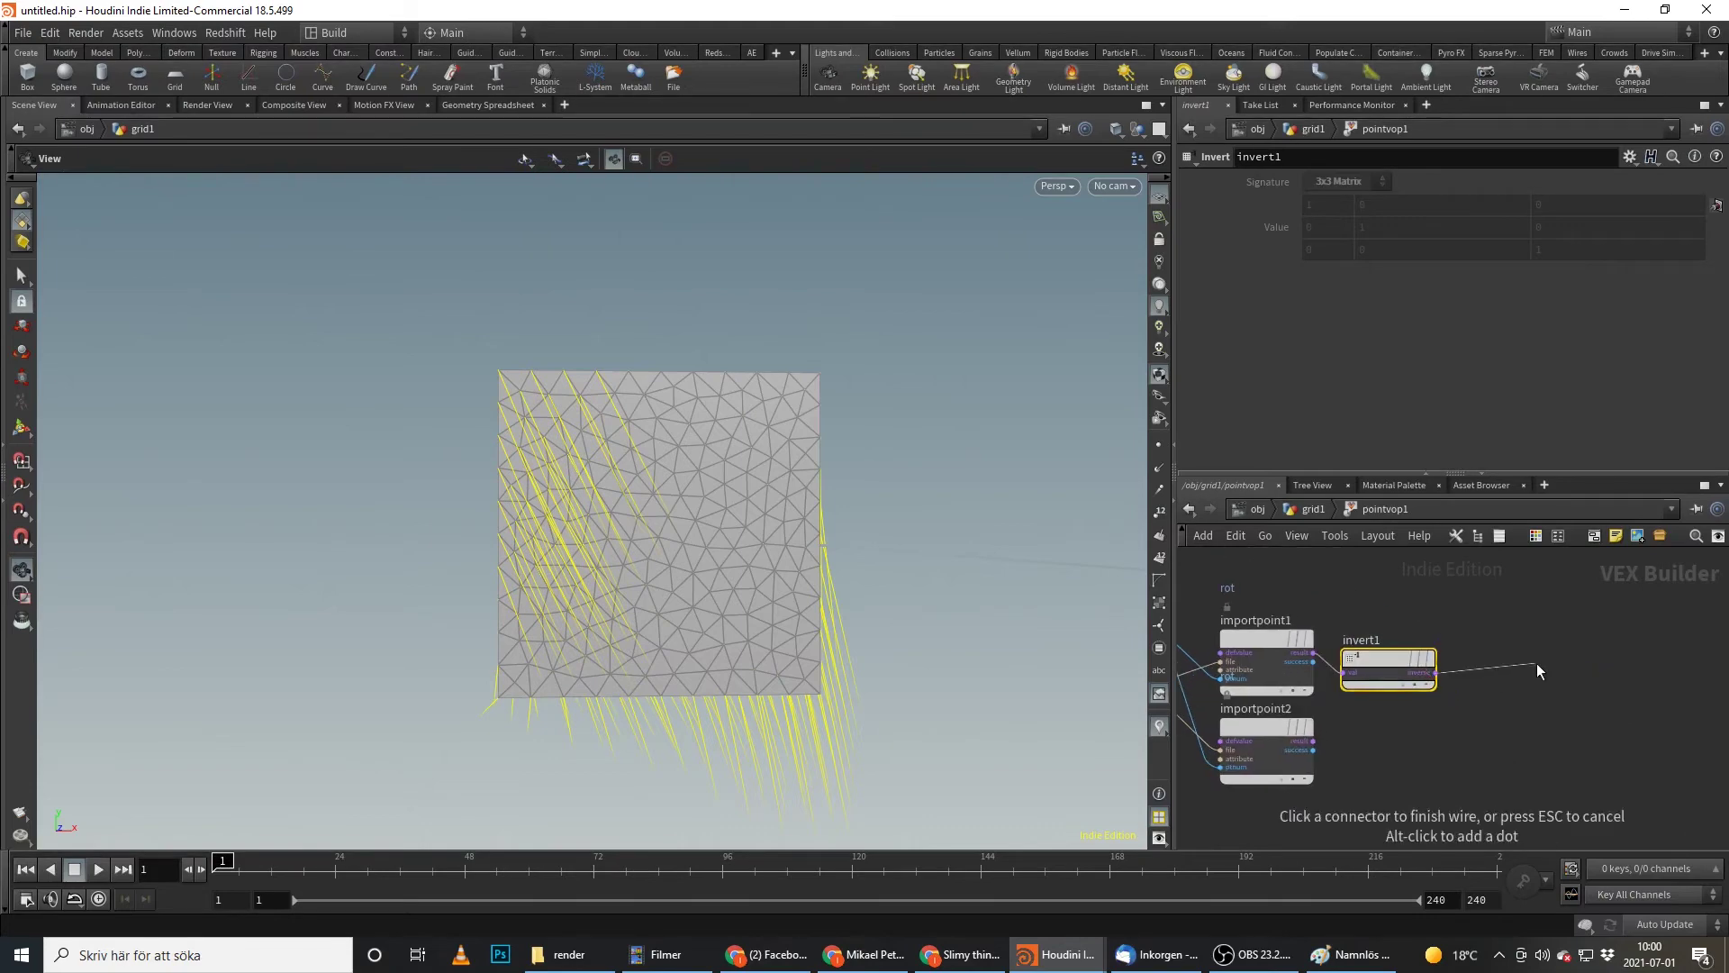
key(Tab)
text(mult)
key(Return)
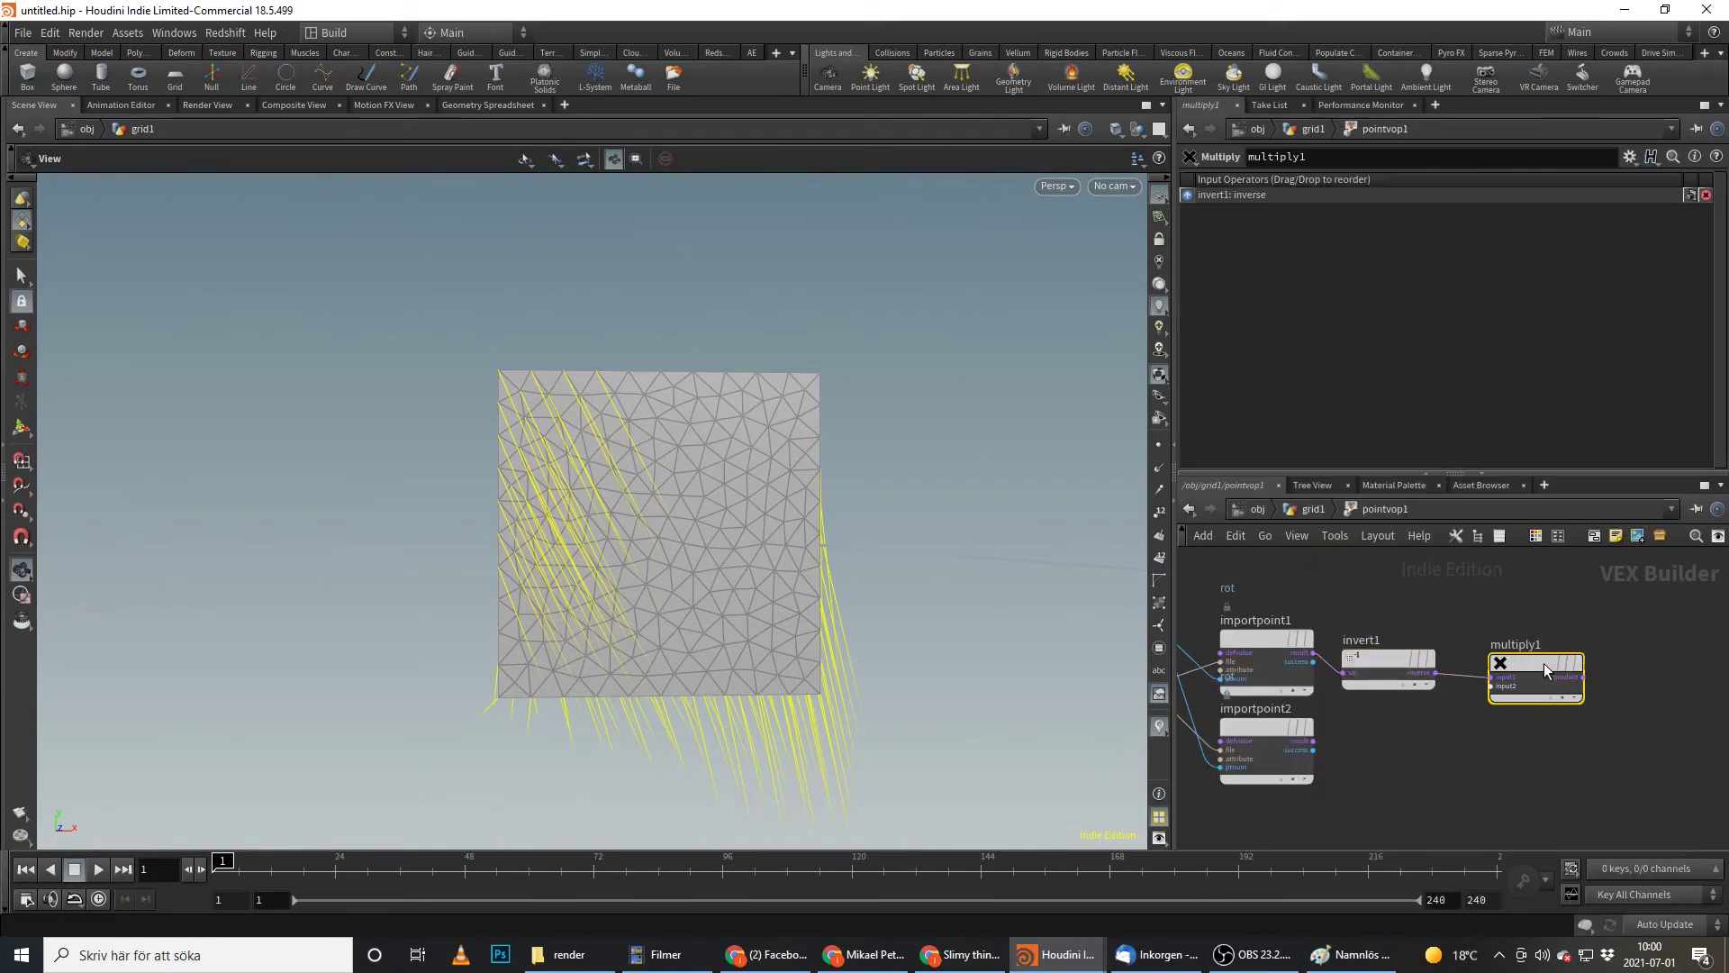
click(1314, 741)
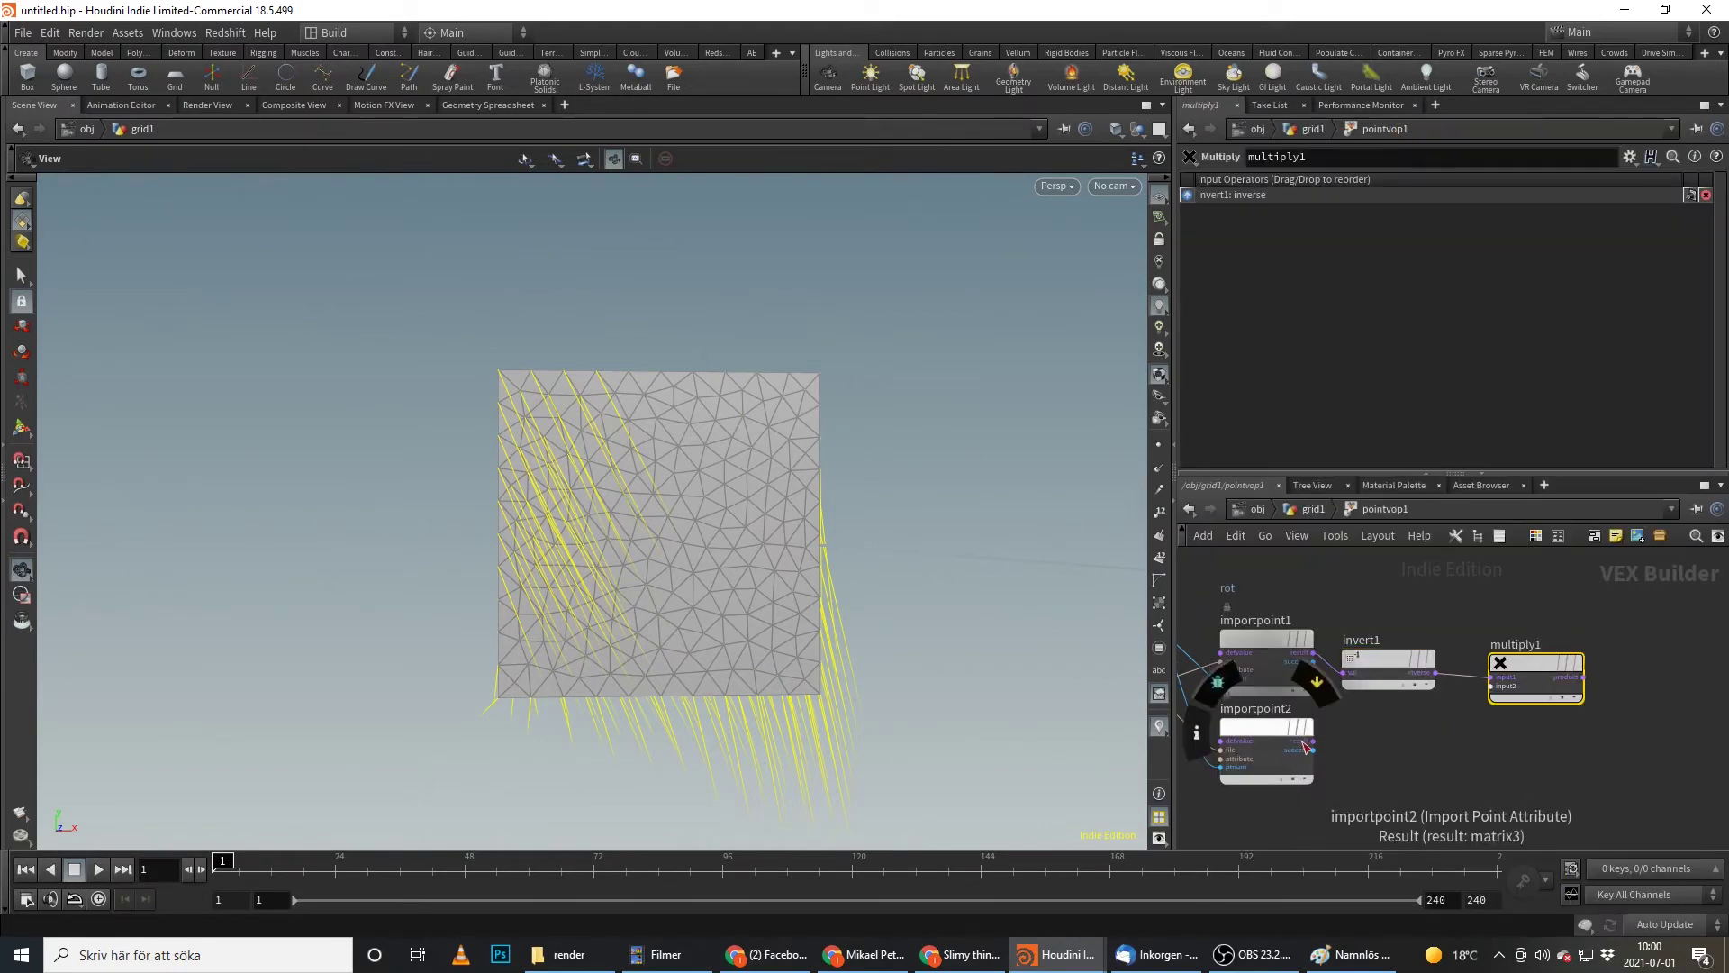
click(1478, 701)
scroll(1618, 665, down, 3)
scroll(1591, 717, up, 1)
middle_drag(1592, 717, 1485, 652)
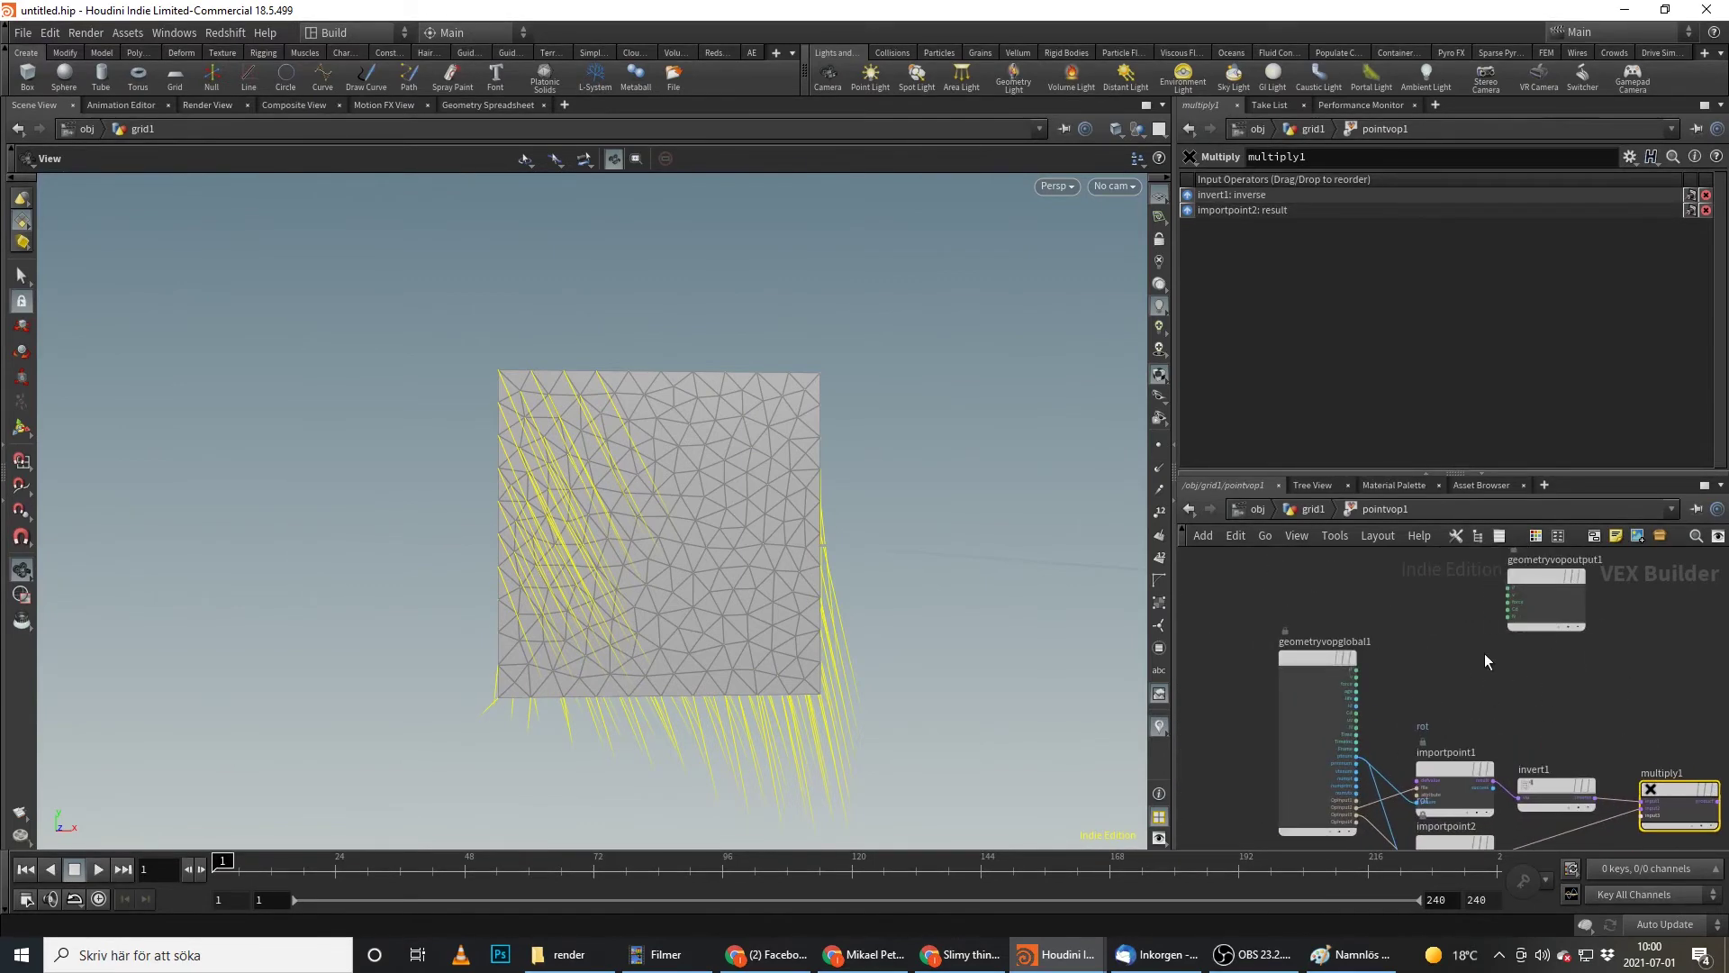
- Add bind1 as a 3 Floats (vector) parameter named test
scroll(1485, 652, up, 1)
key(Tab)
text(bind)
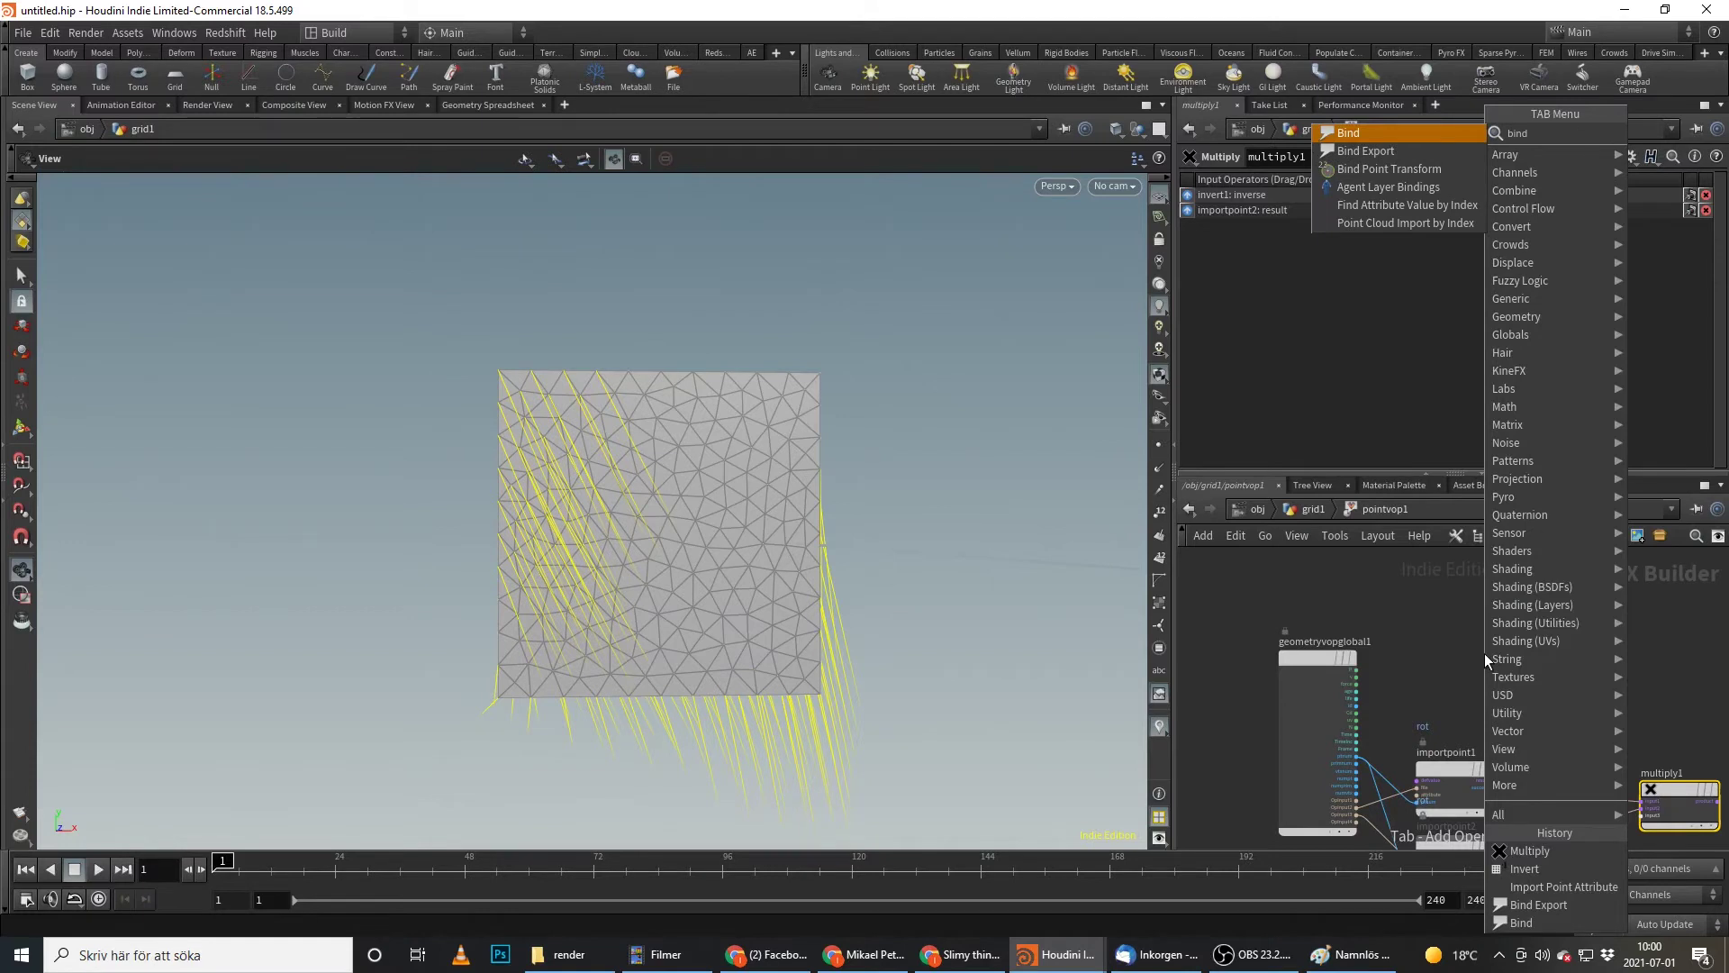
key(Return)
click(1484, 652)
click(1371, 208)
click(1356, 274)
double_click(1374, 187)
text(test)
key(Return)
- Add a second bind node, bind2, named test with vector type
middle_drag(1656, 673, 1543, 685)
key(Tab)
text(add)
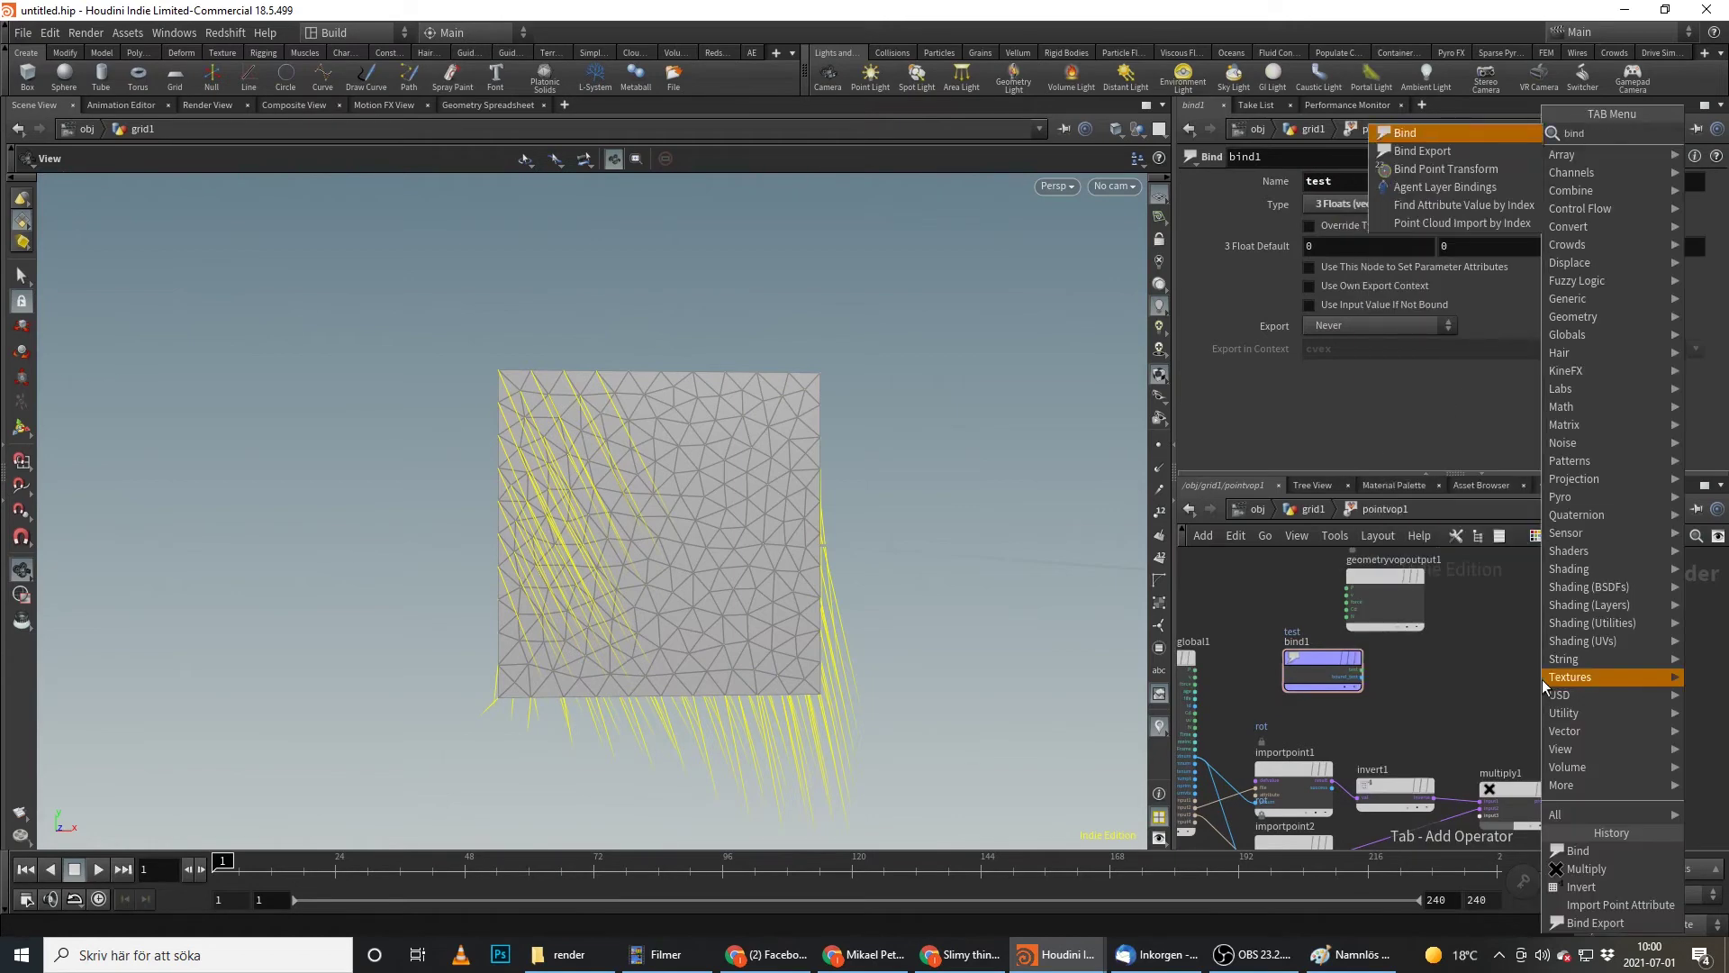
key(Return)
click(1542, 680)
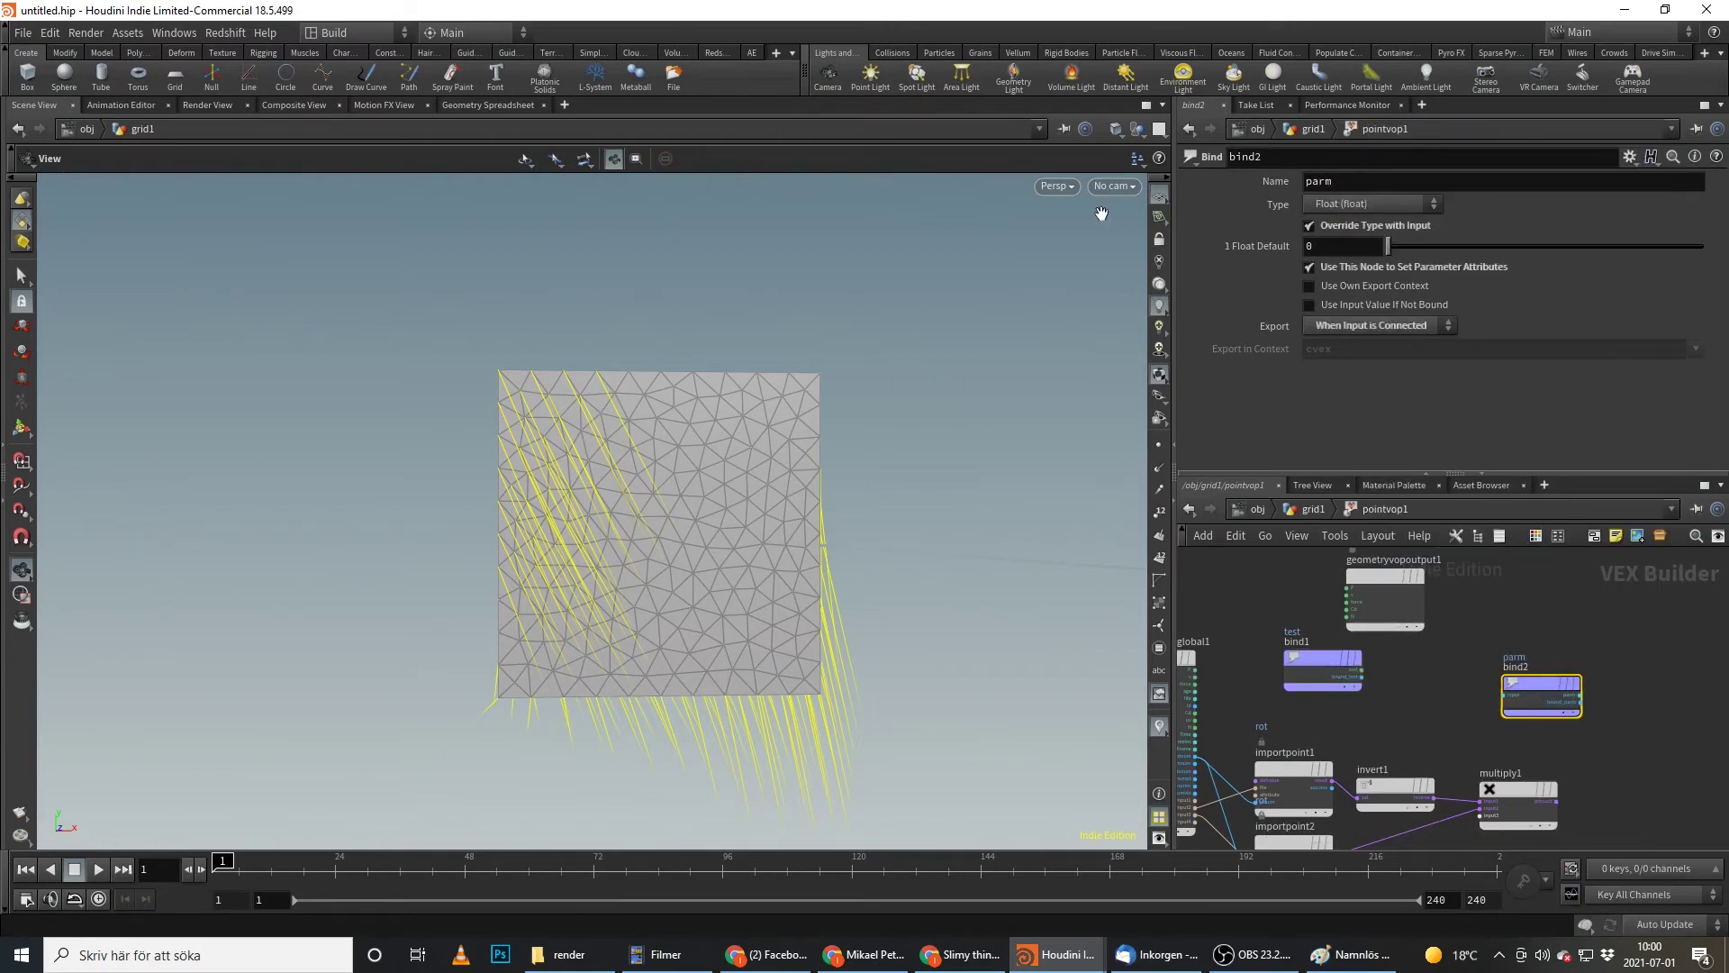
text(ttest)
click(1352, 204)
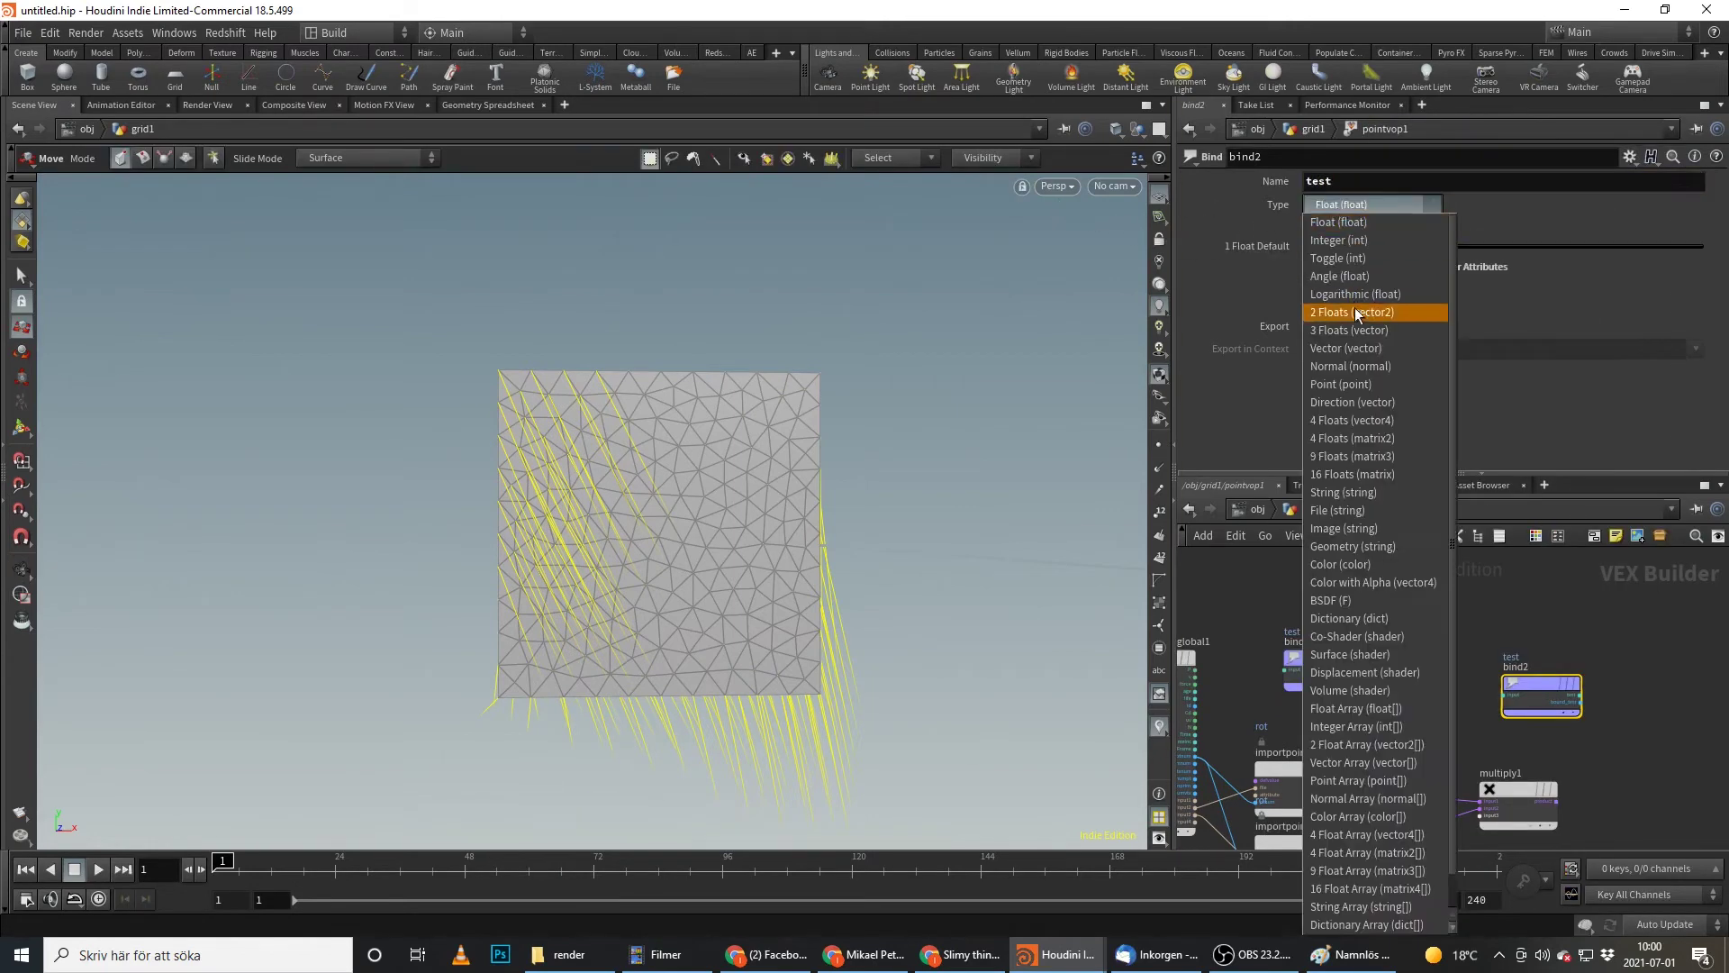
click(1358, 348)
scroll(1305, 668, up, 2)
- Multiply bind1's test by multiply1's product in multiply2 and output it to bind2
click(1306, 668)
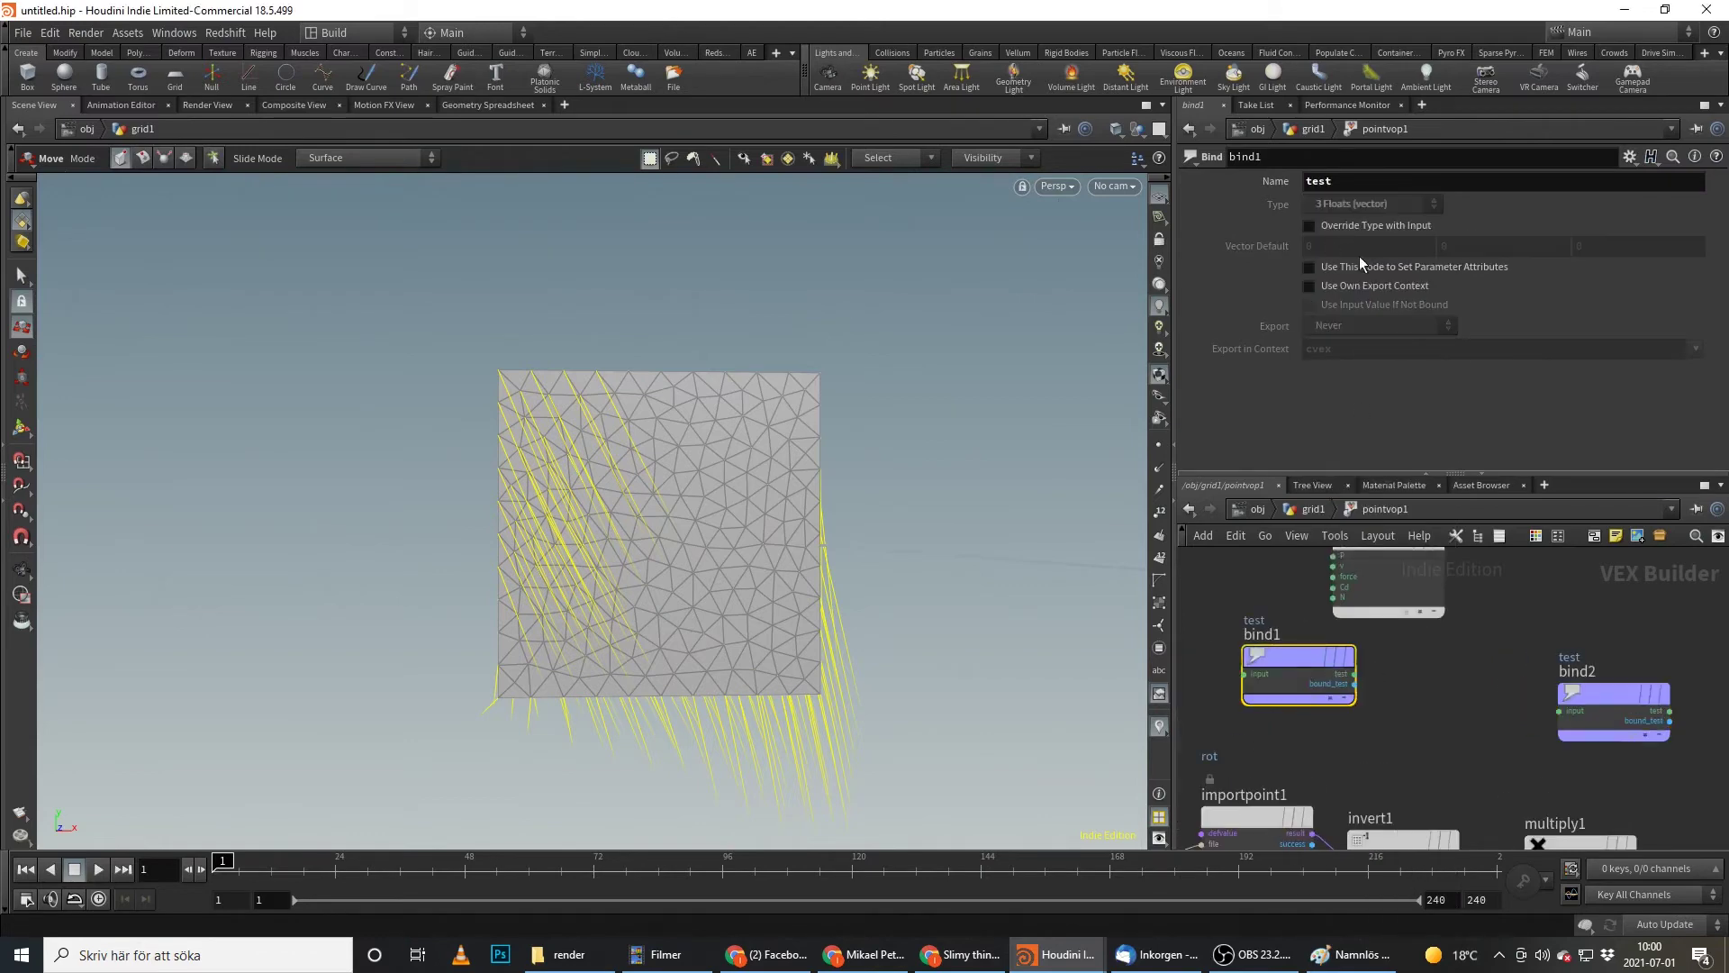
middle_drag(1544, 708, 1512, 656)
drag(1609, 648, 1673, 607)
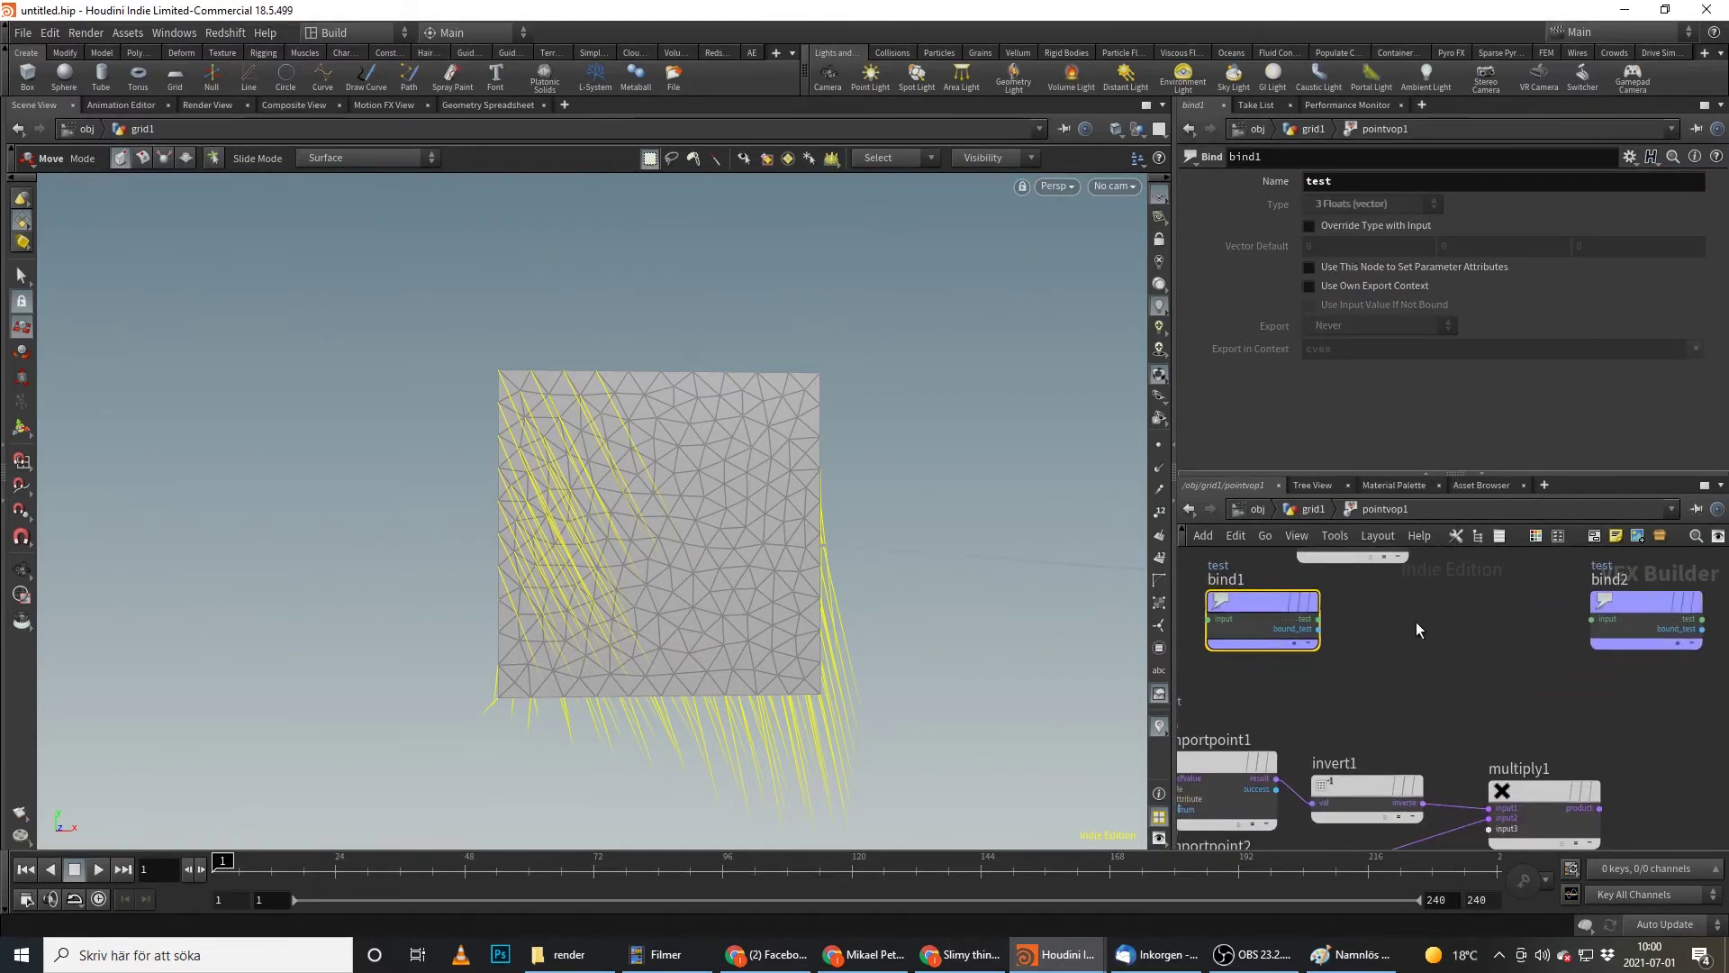
key(Tab)
key(Return)
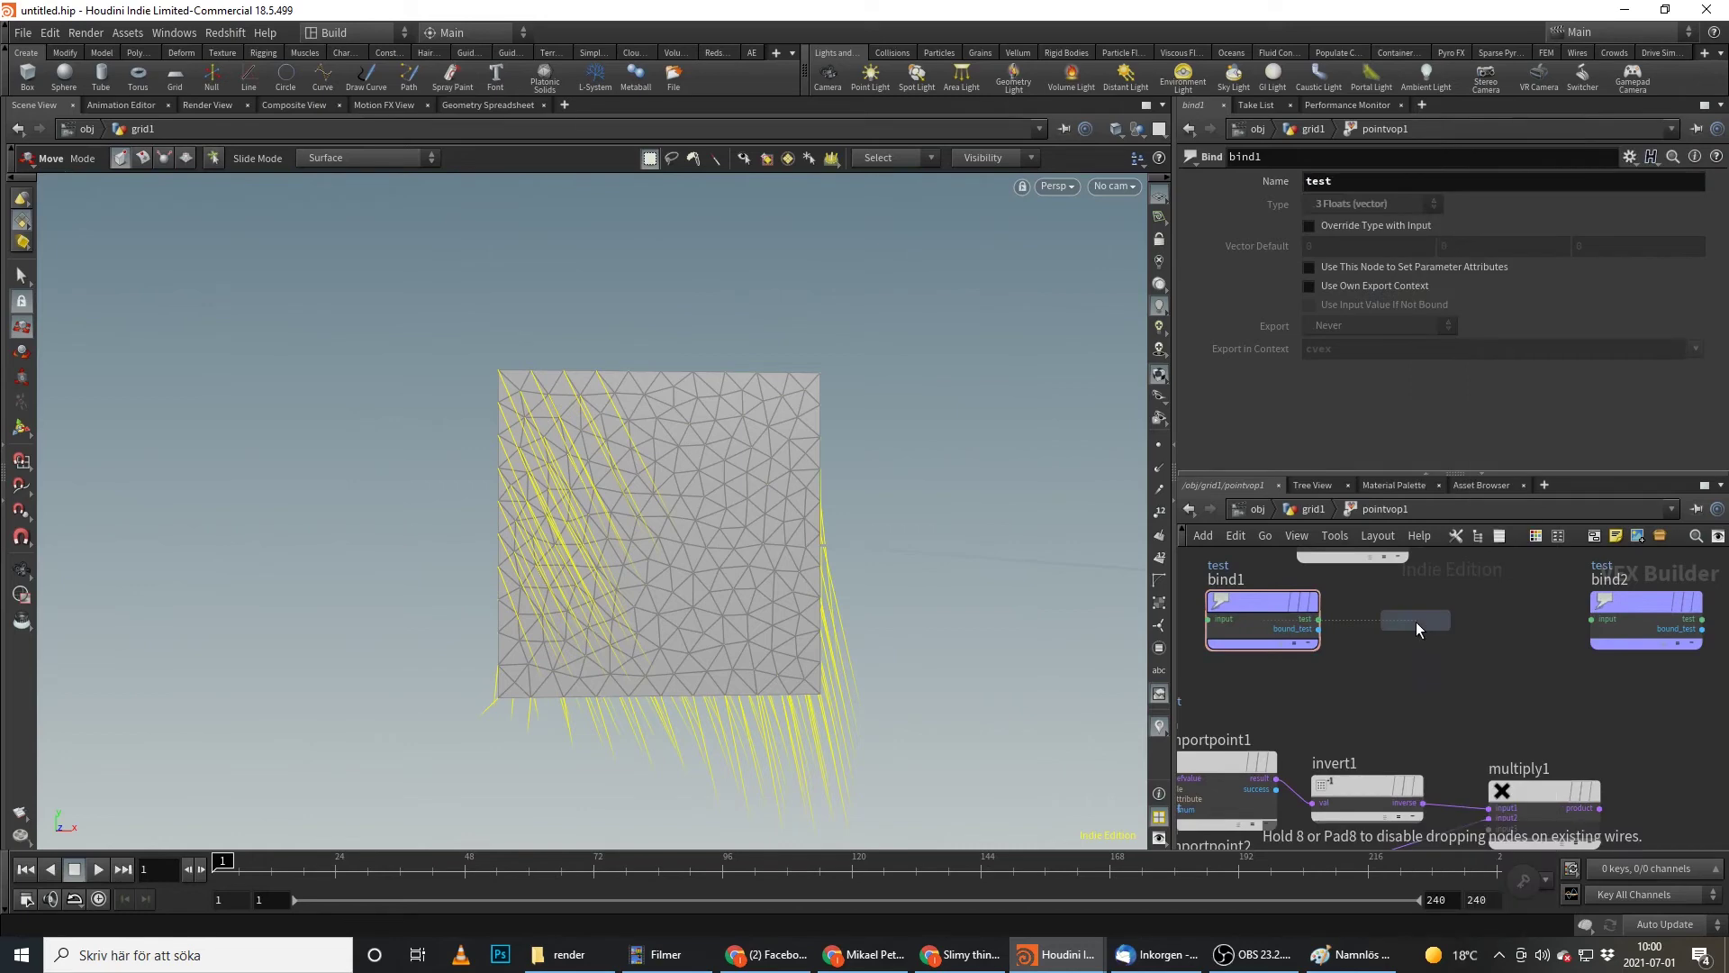
click(1416, 622)
drag(1313, 620, 1384, 637)
drag(1600, 808, 1385, 647)
drag(1493, 637, 1592, 619)
- Return to the grid1 network, then scrub frames and orbit to inspect the rotated vectors
middle_drag(1662, 644, 1569, 668)
click(1569, 668)
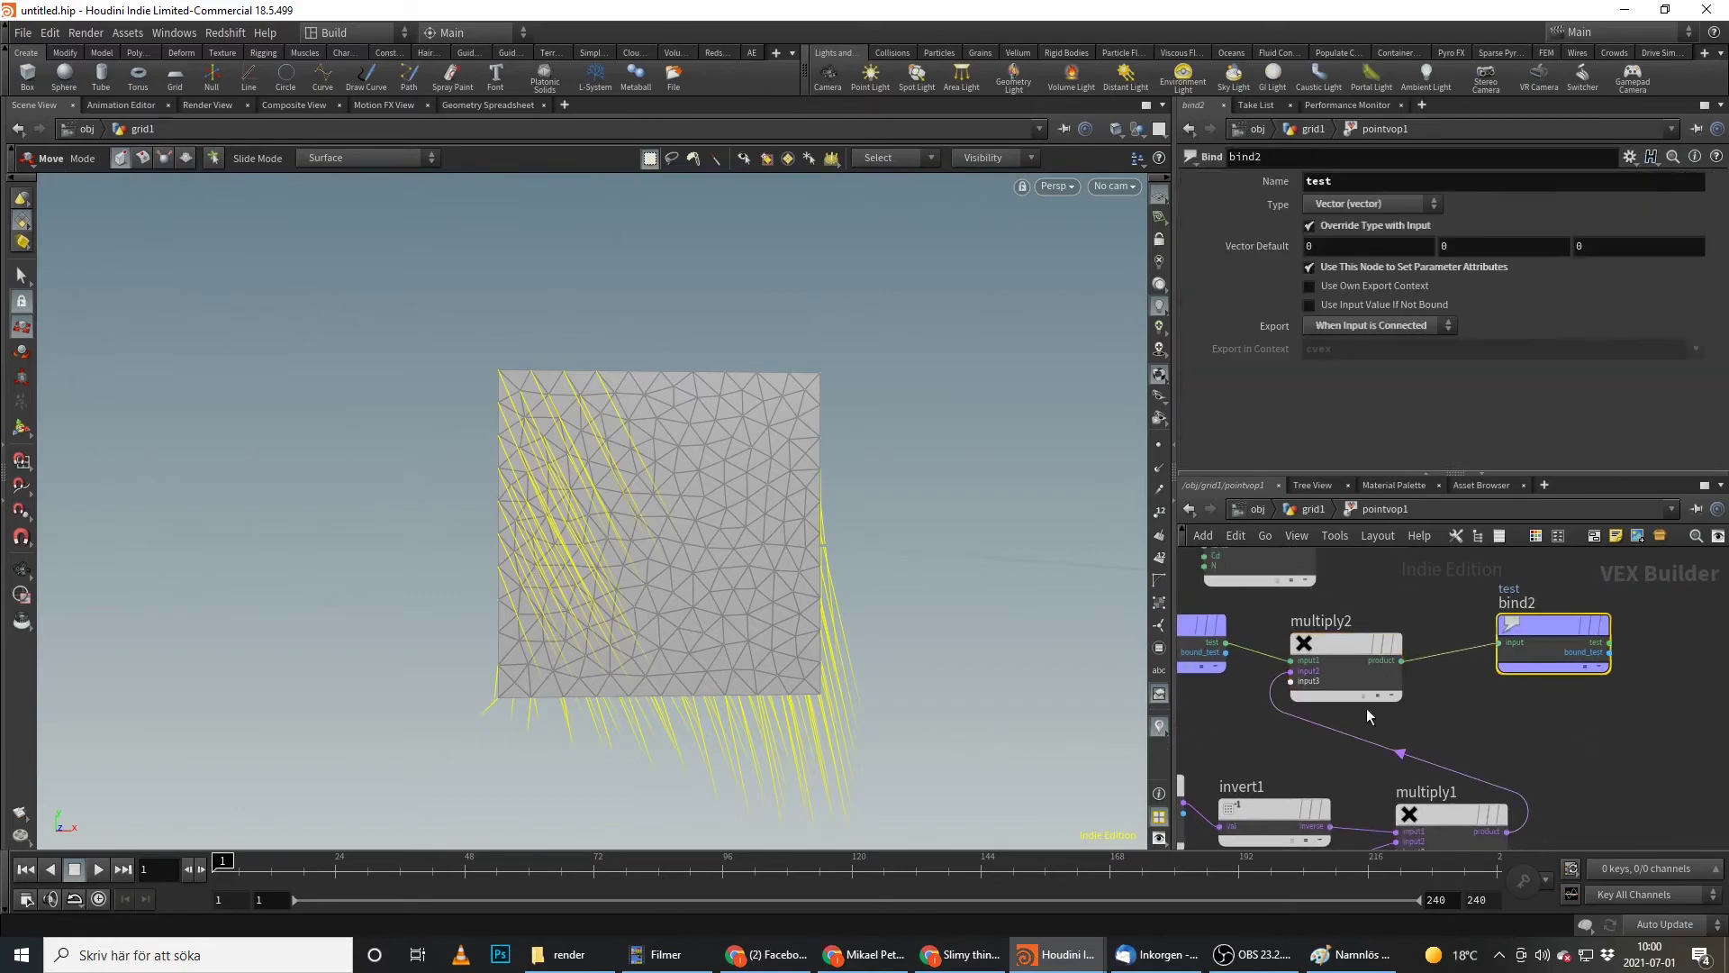
click(1313, 509)
drag(593, 872, 222, 872)
key(Escape)
drag(498, 652, 838, 478)
key(t)
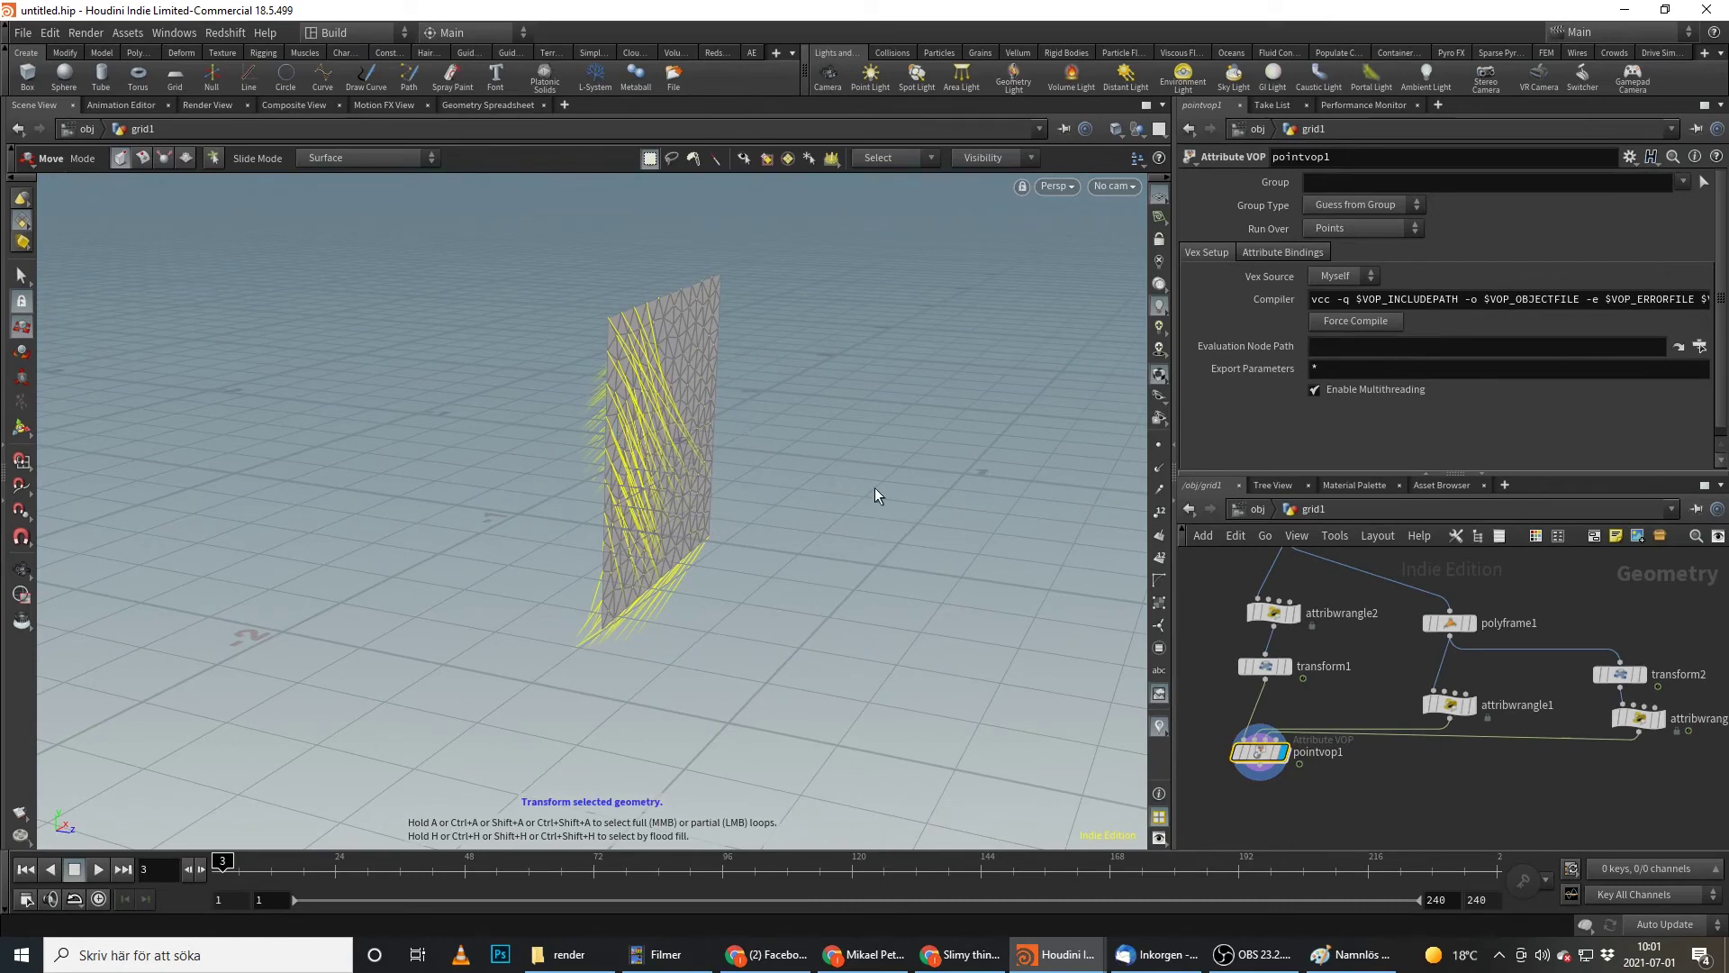
- Switch the viewport to geometry selection while viewing the geo1 network
scroll(721, 482, up, 3)
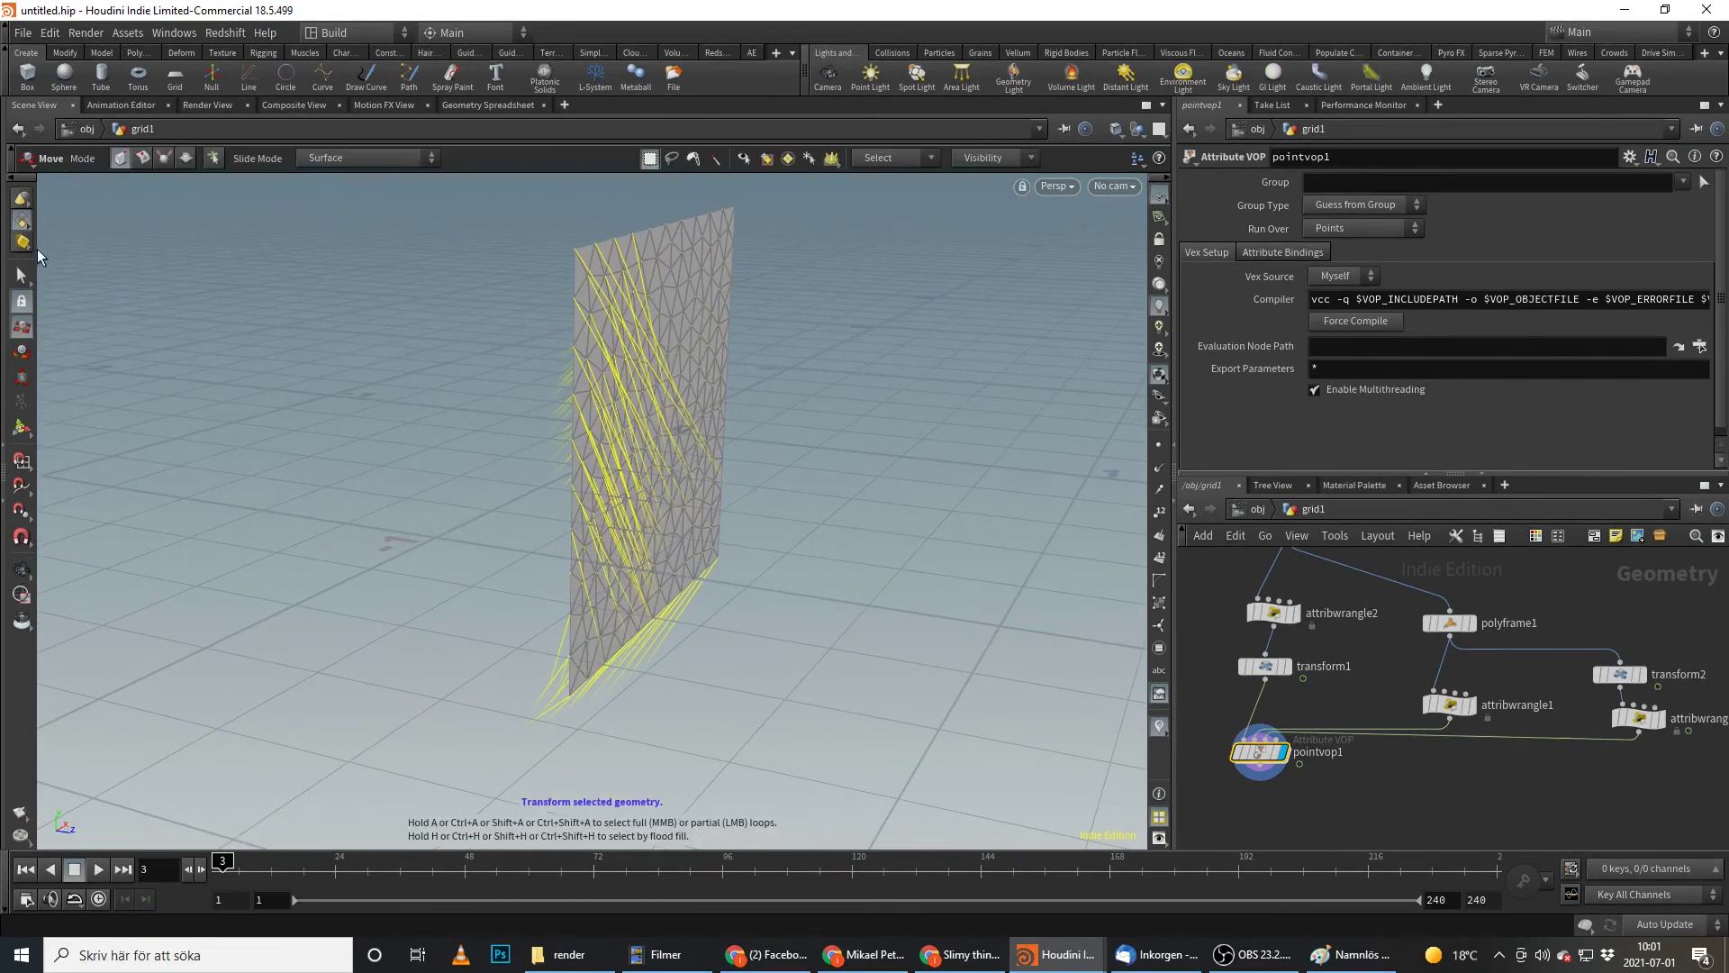
key(s)
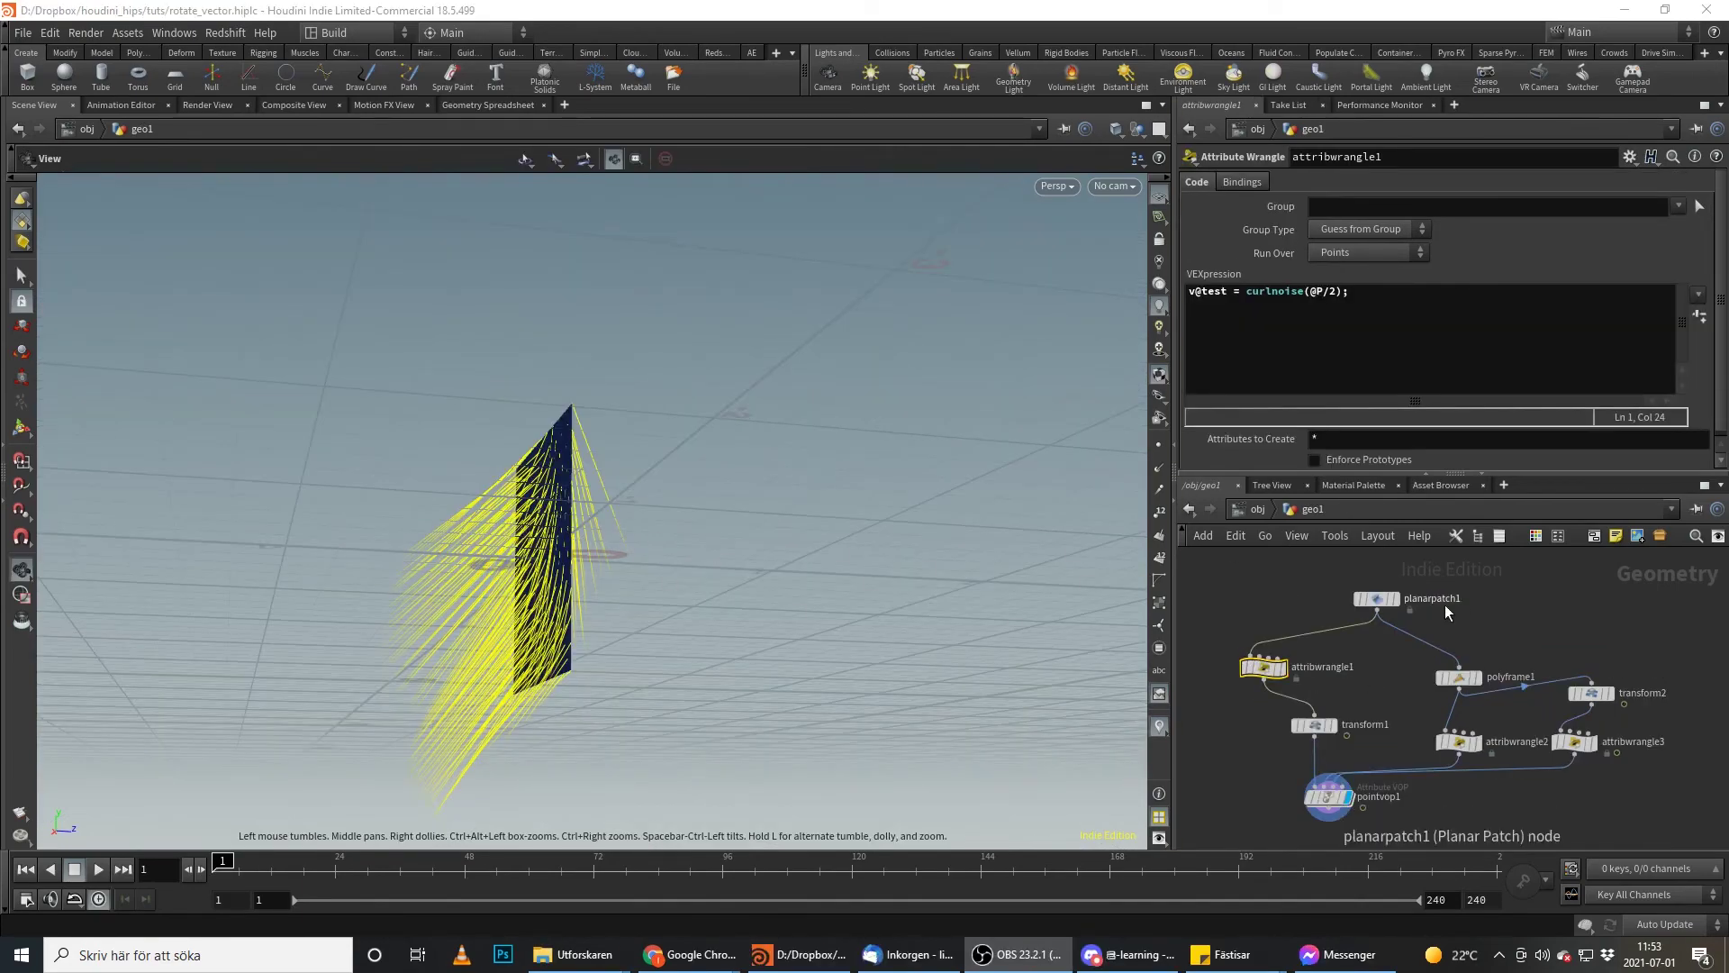
drag(579, 559, 685, 423)
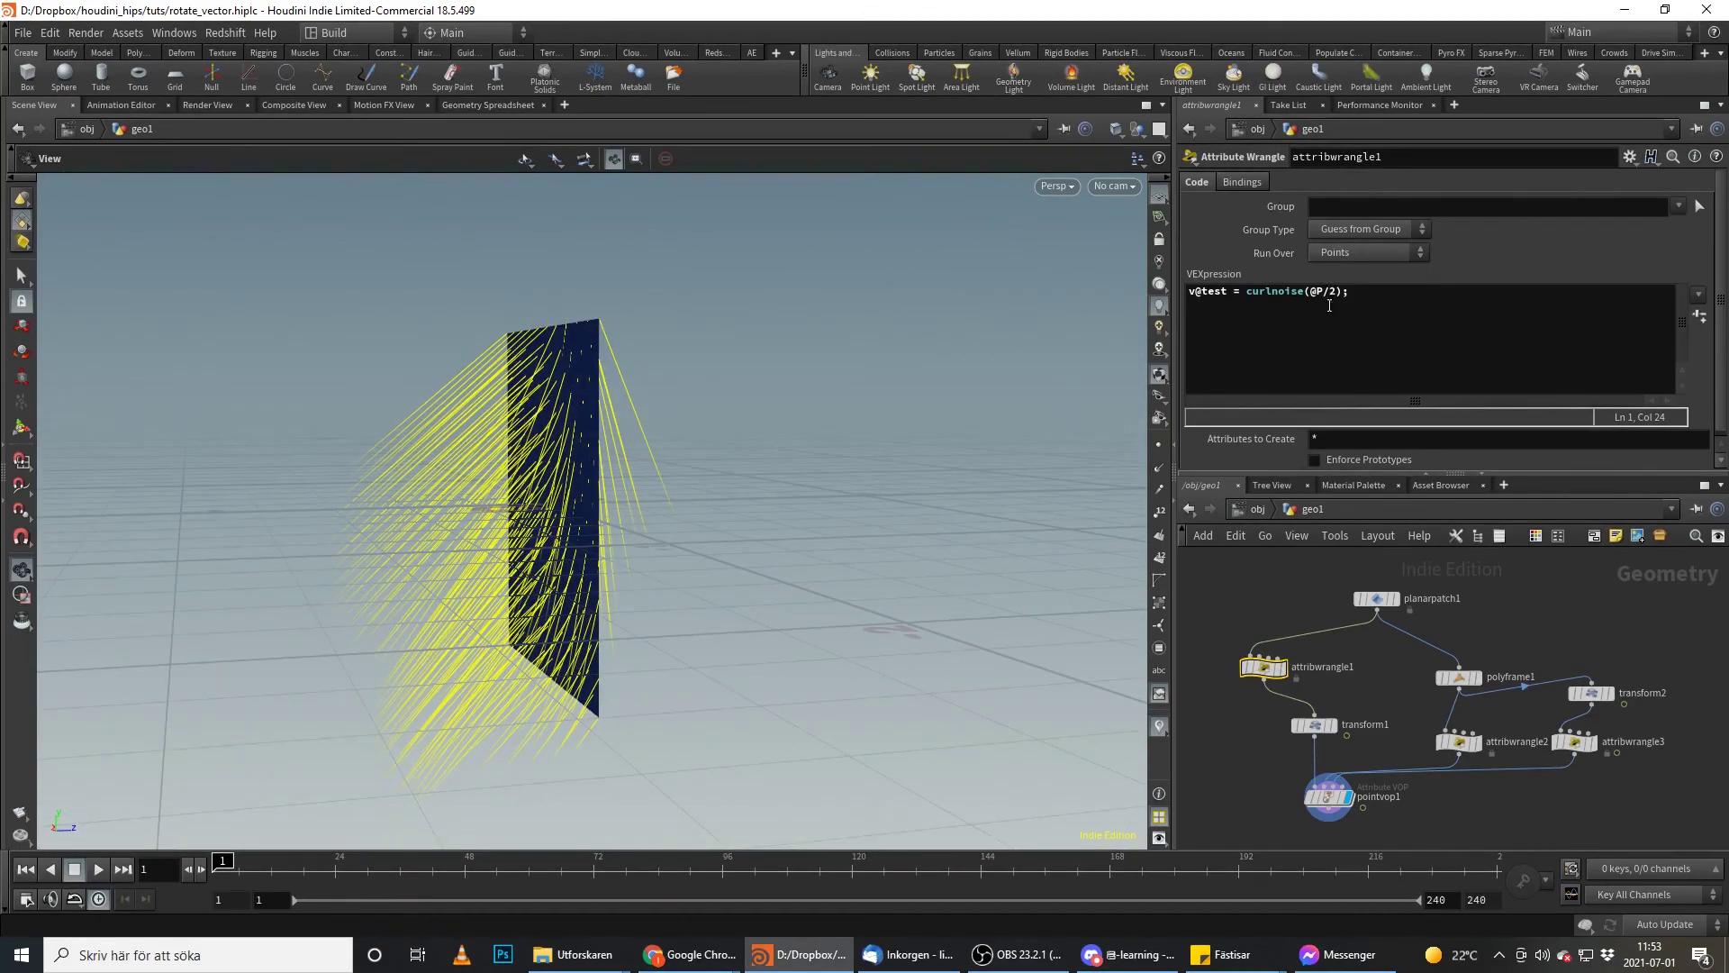
mouse_move(657, 451)
mouse_down()
mouse_move(726, 444)
mouse_move(948, 483)
mouse_move(667, 468)
mouse_up()
drag(356, 883, 65, 895)
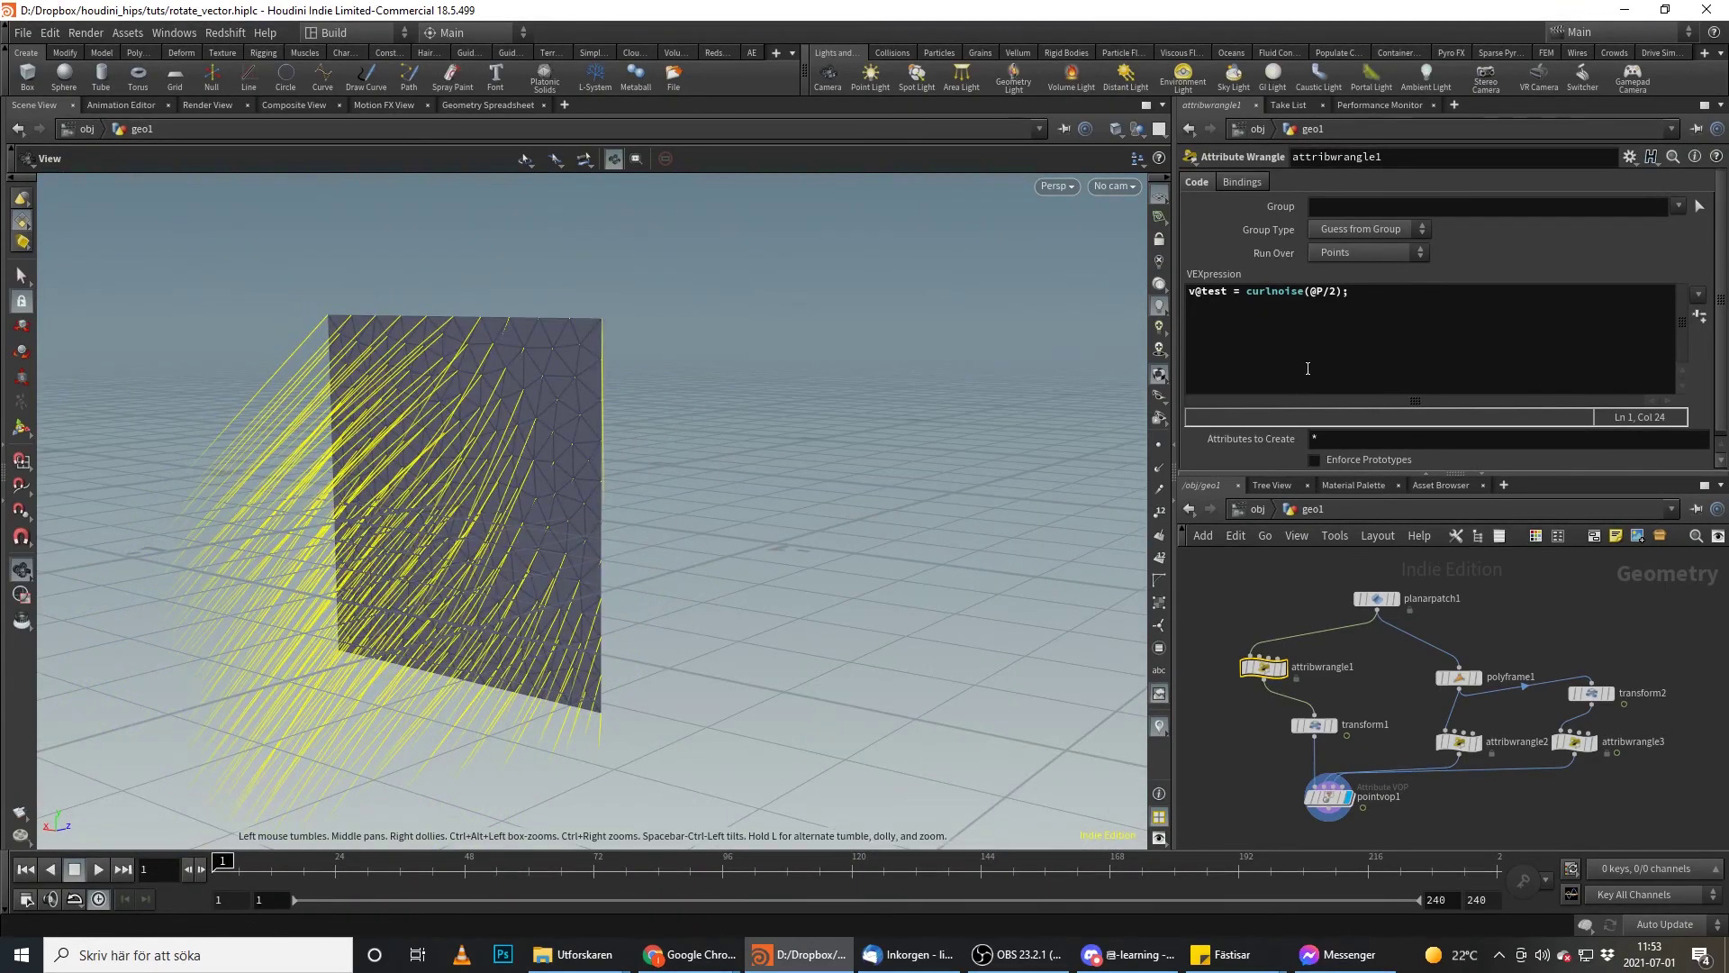
click(1191, 293)
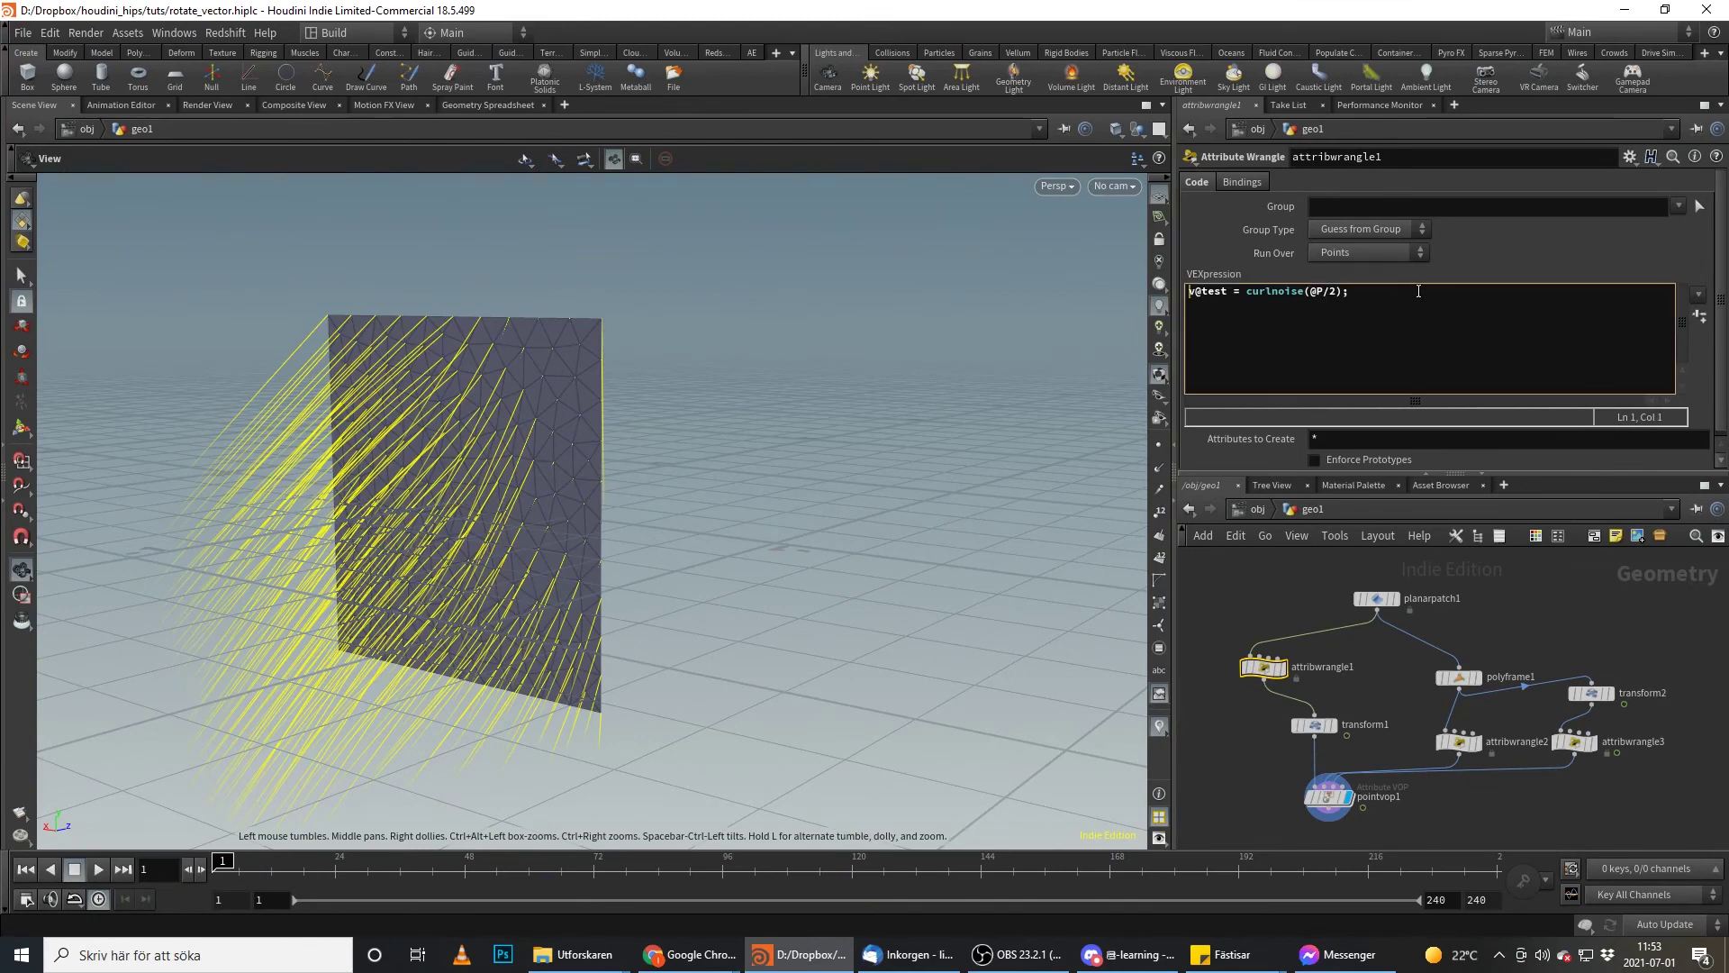
key(Return)
text(v)
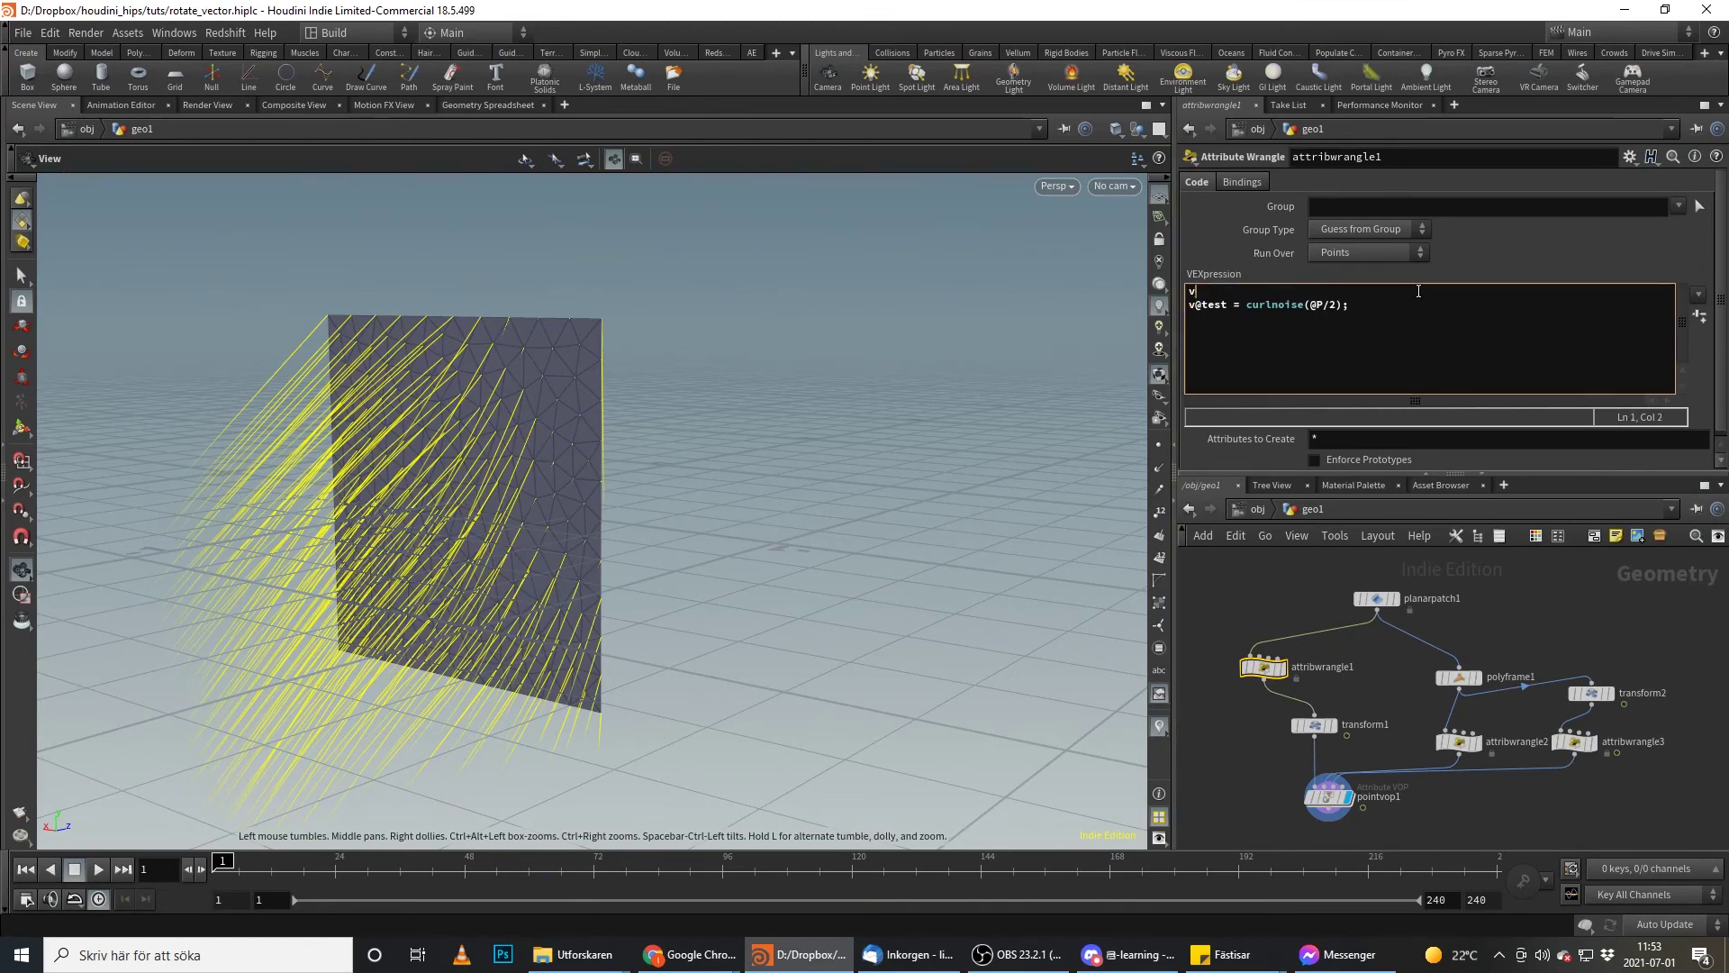
text(ector4)
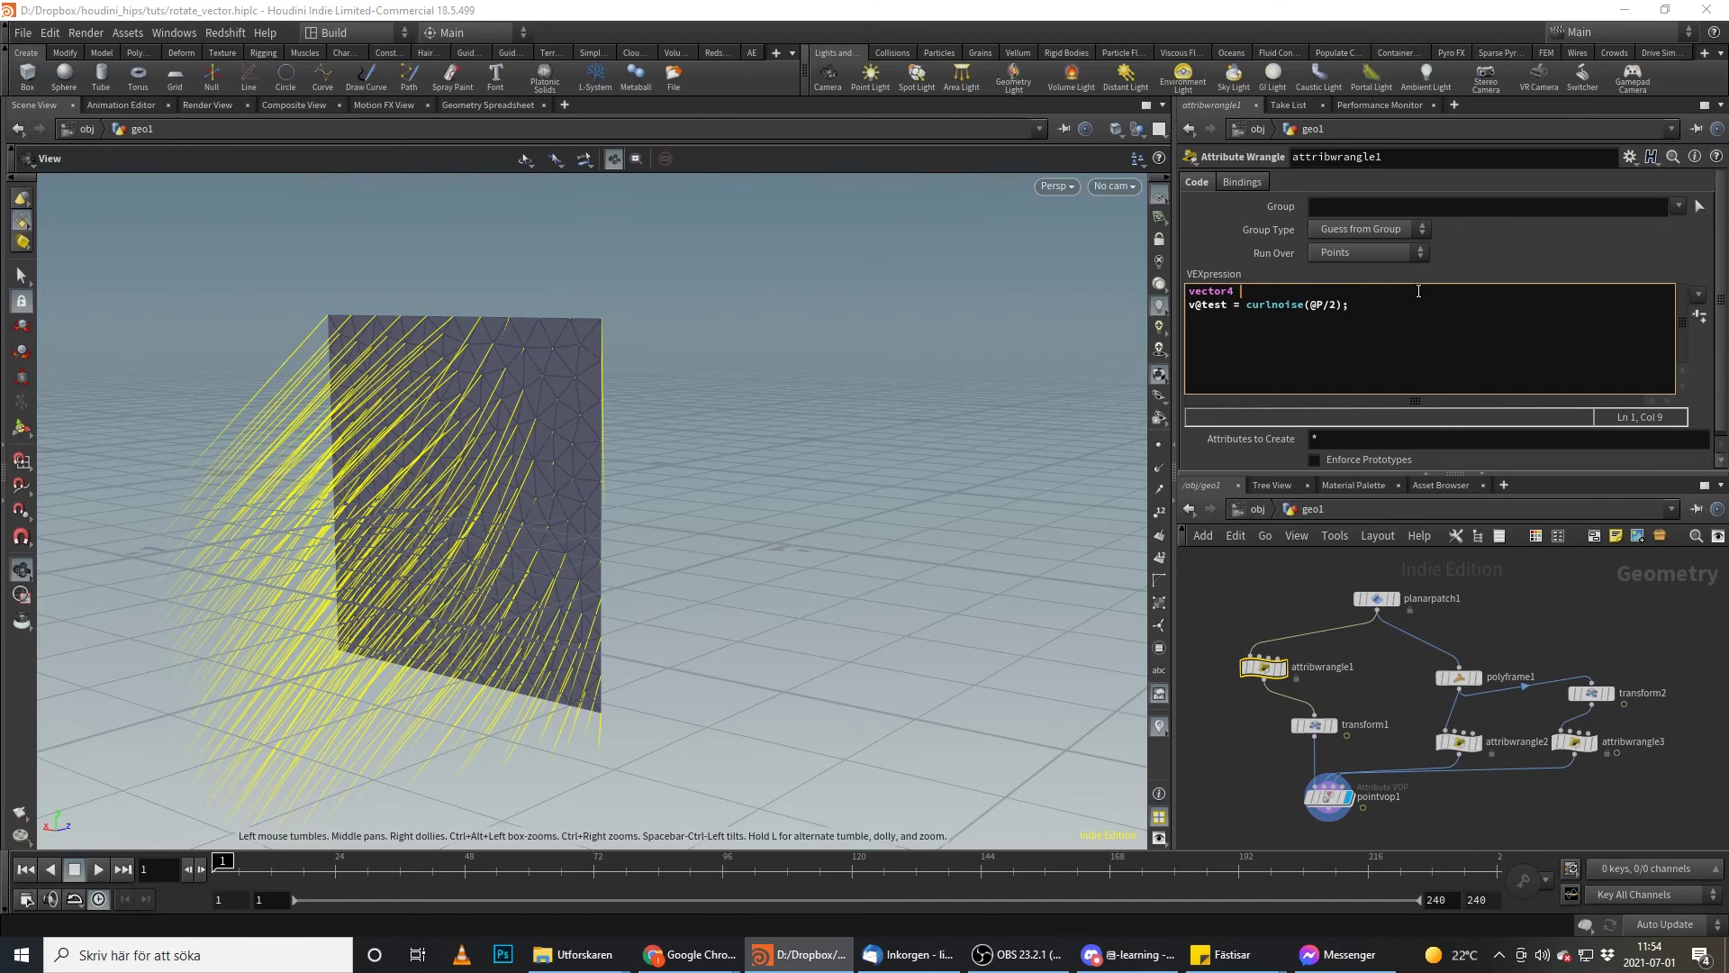
text(n = set)
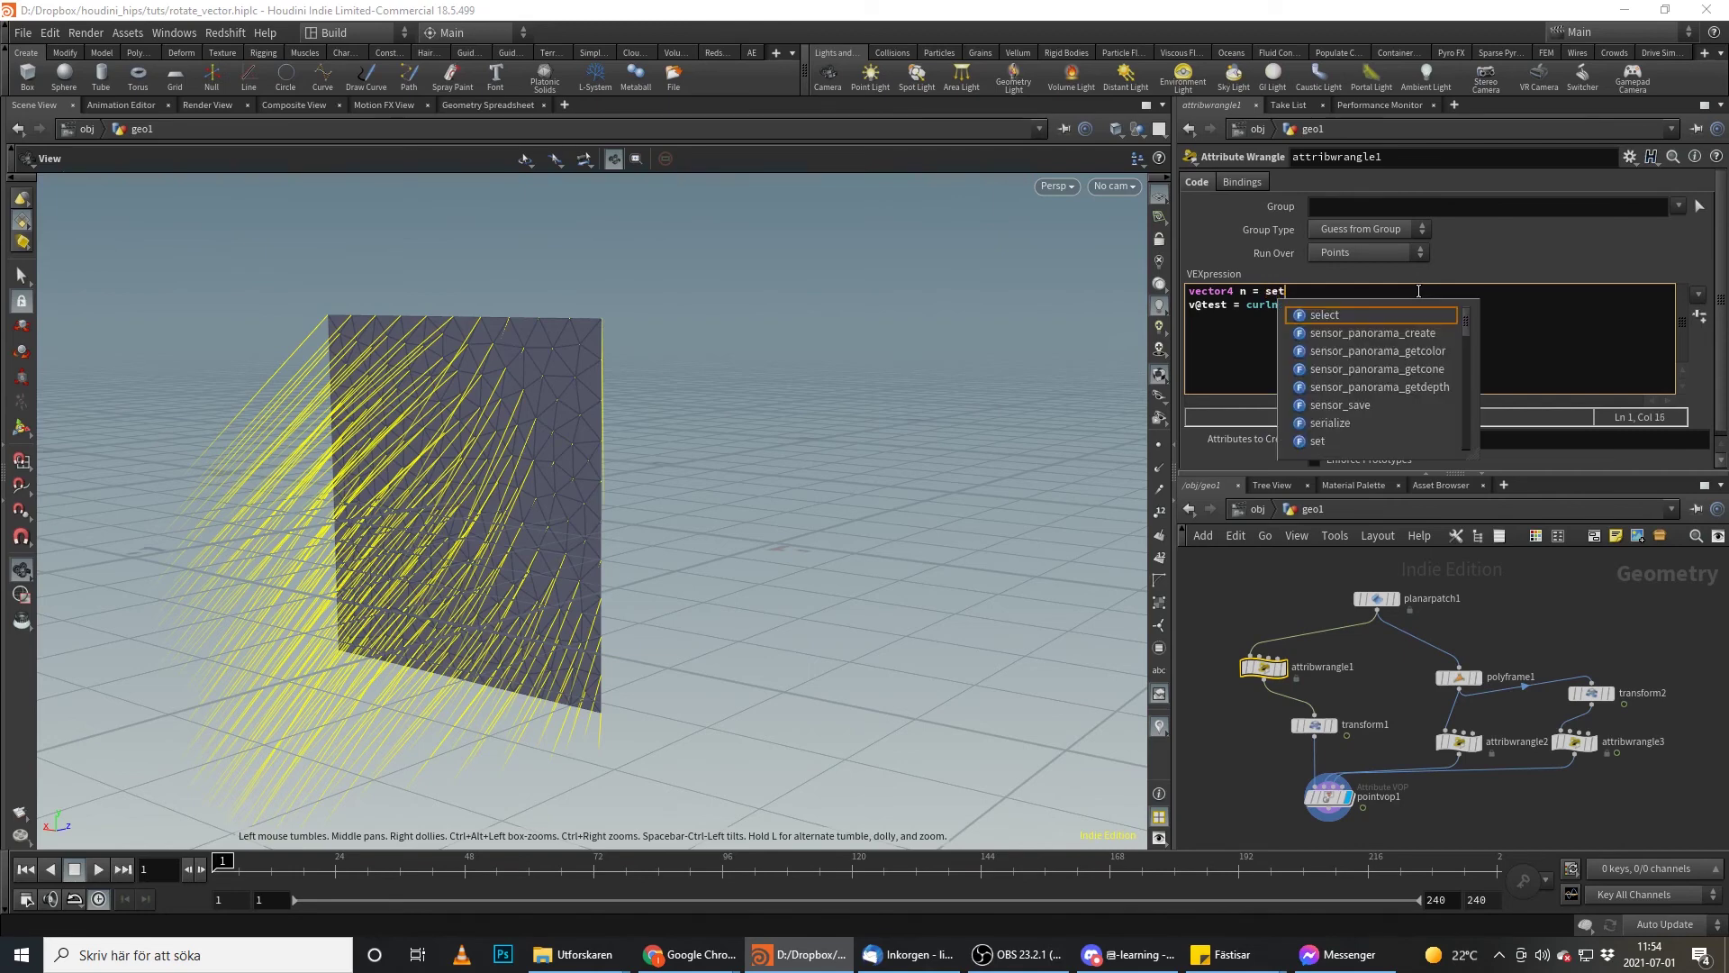
text(()@P.y,@)
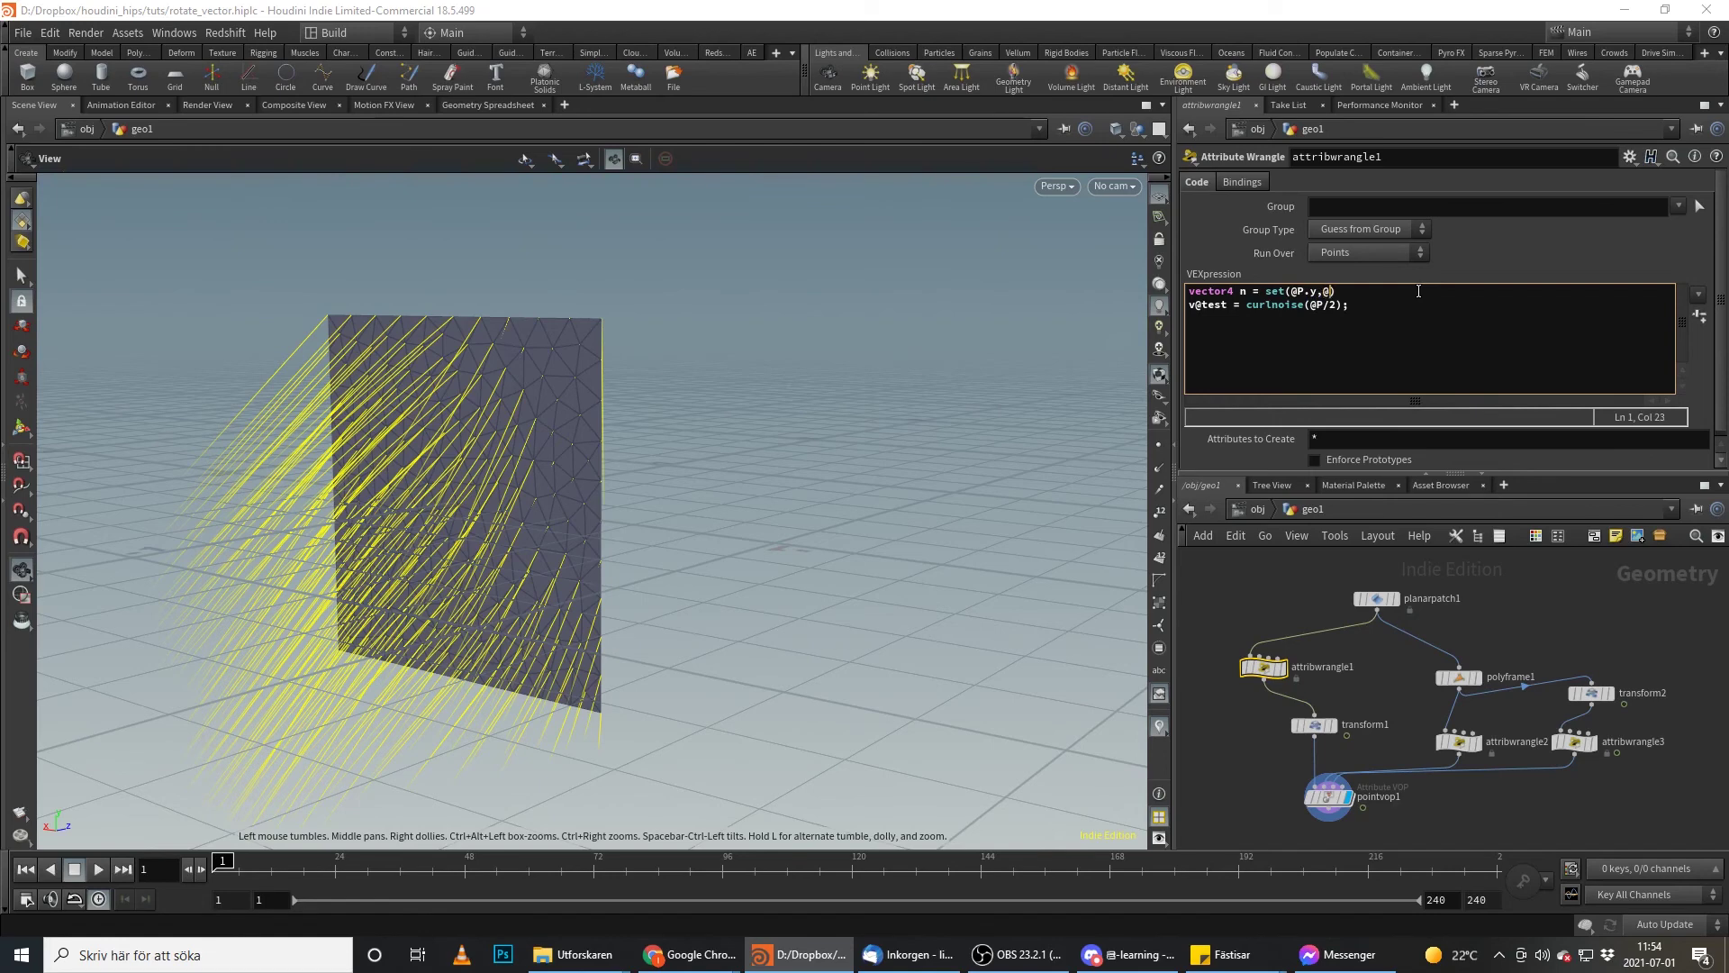
text(x,@P)
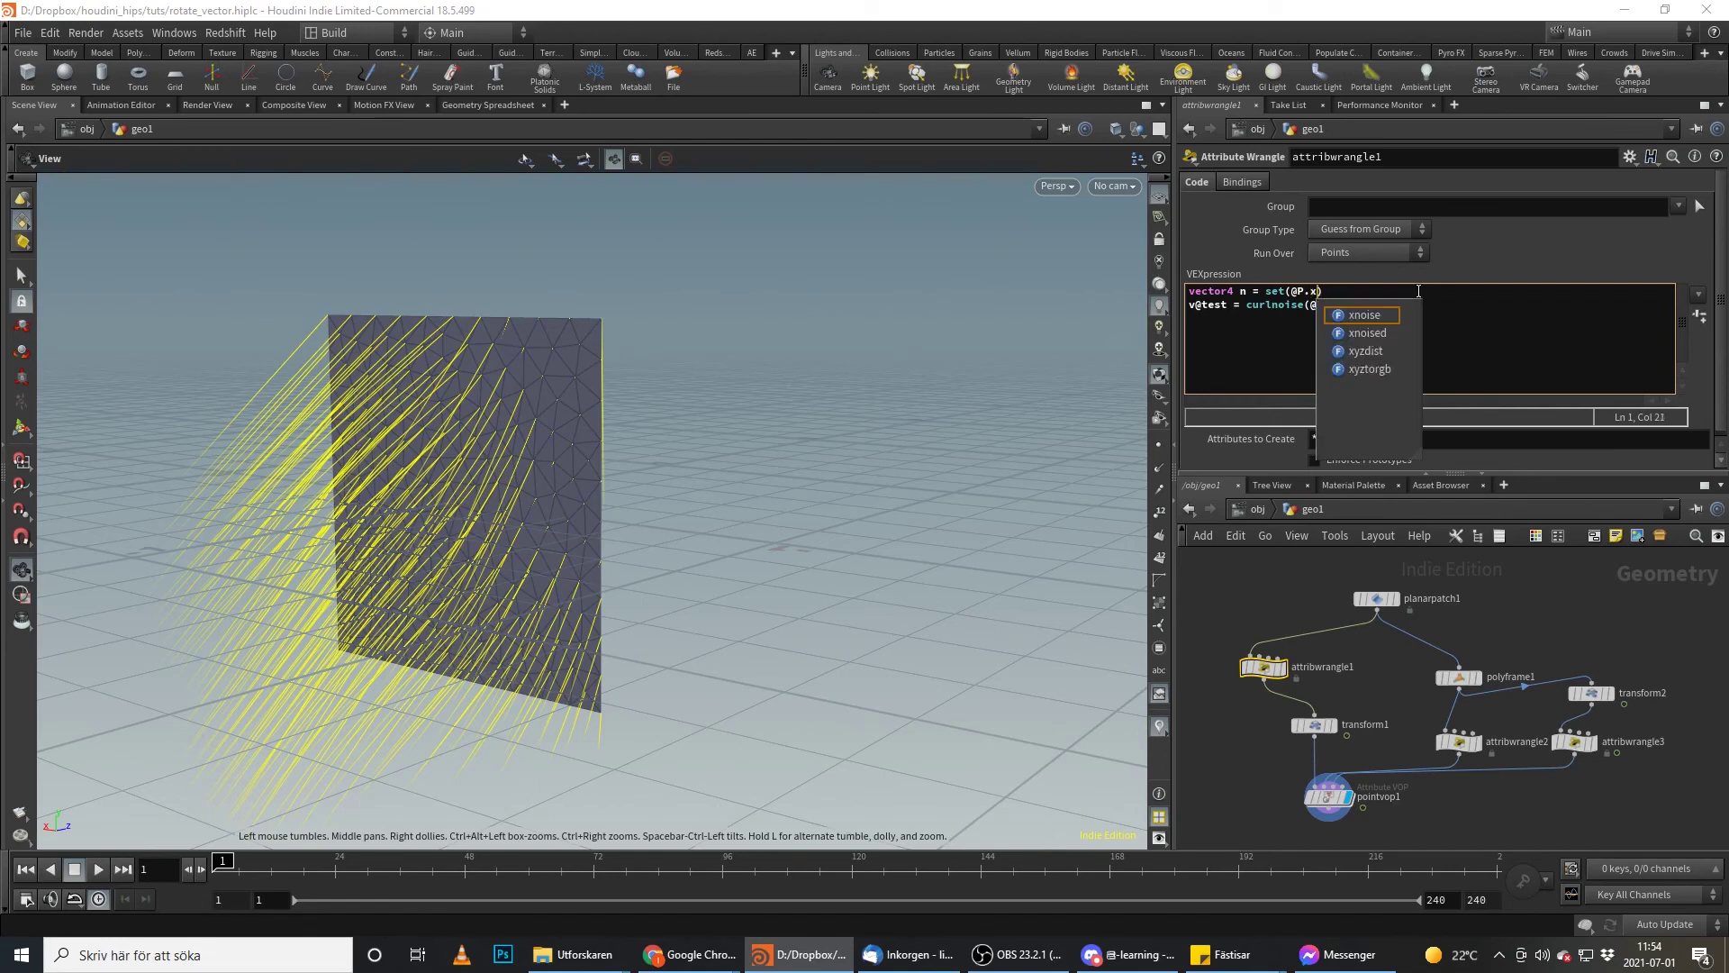
text(.y,@P.z,)
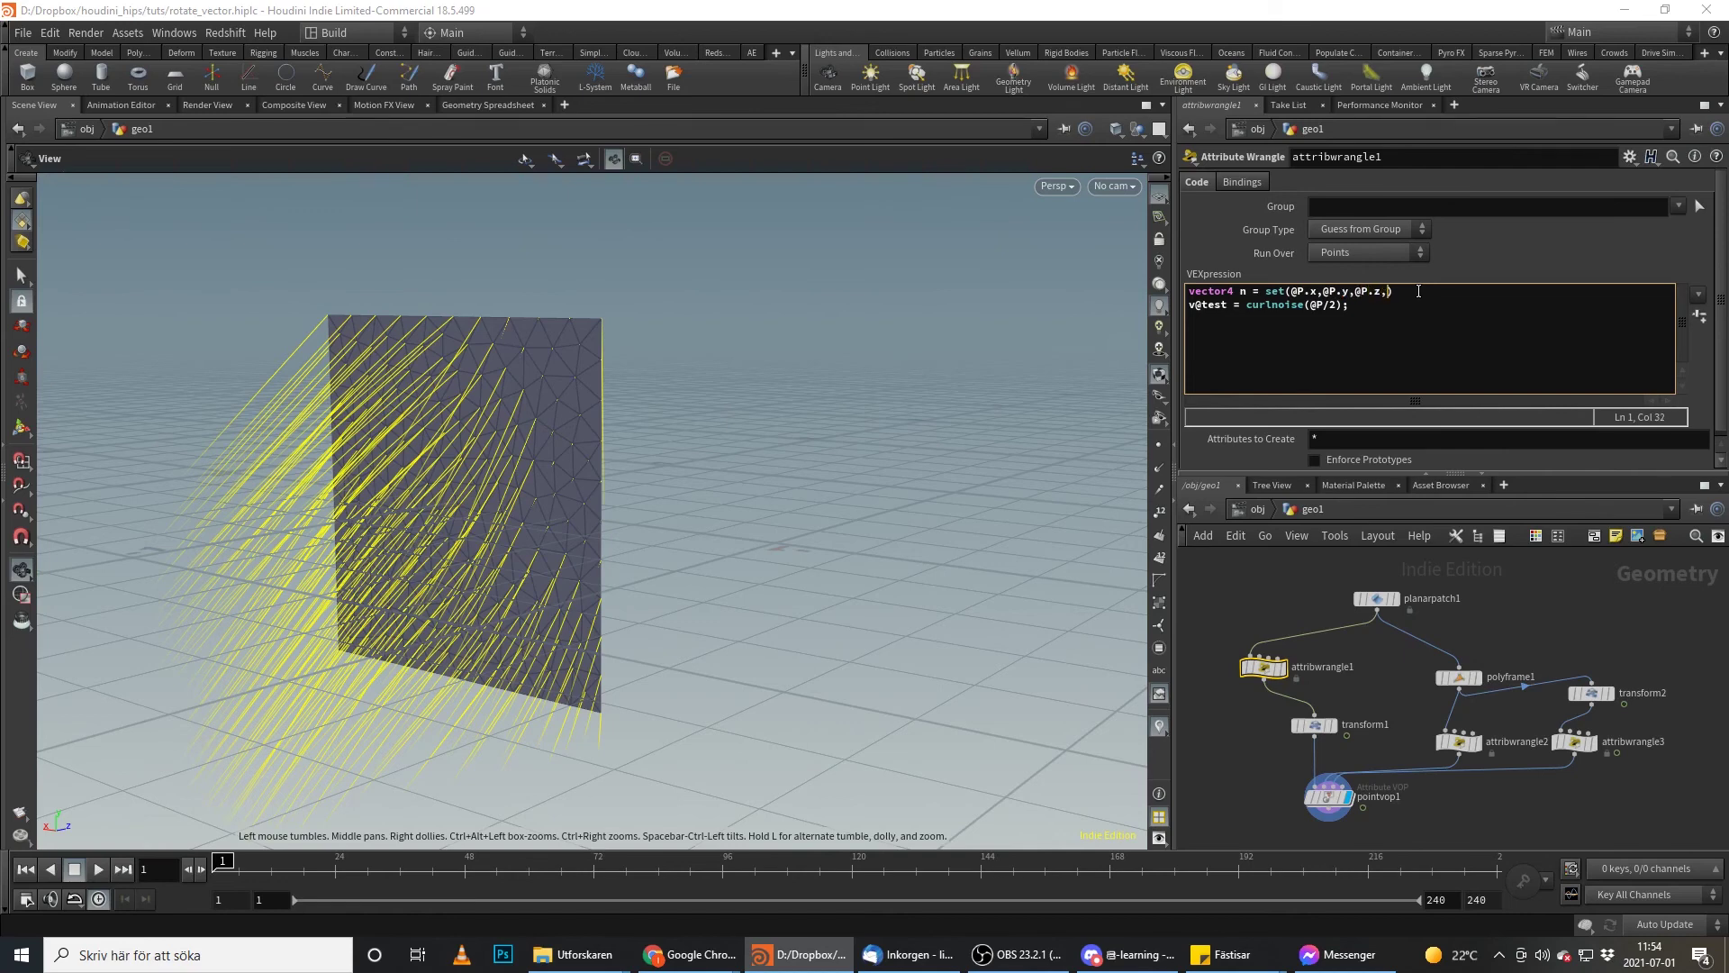
text(@Time/4)
- Delete the @P/2 argument from curlnoise and end line one with a semicolon
key(Down)
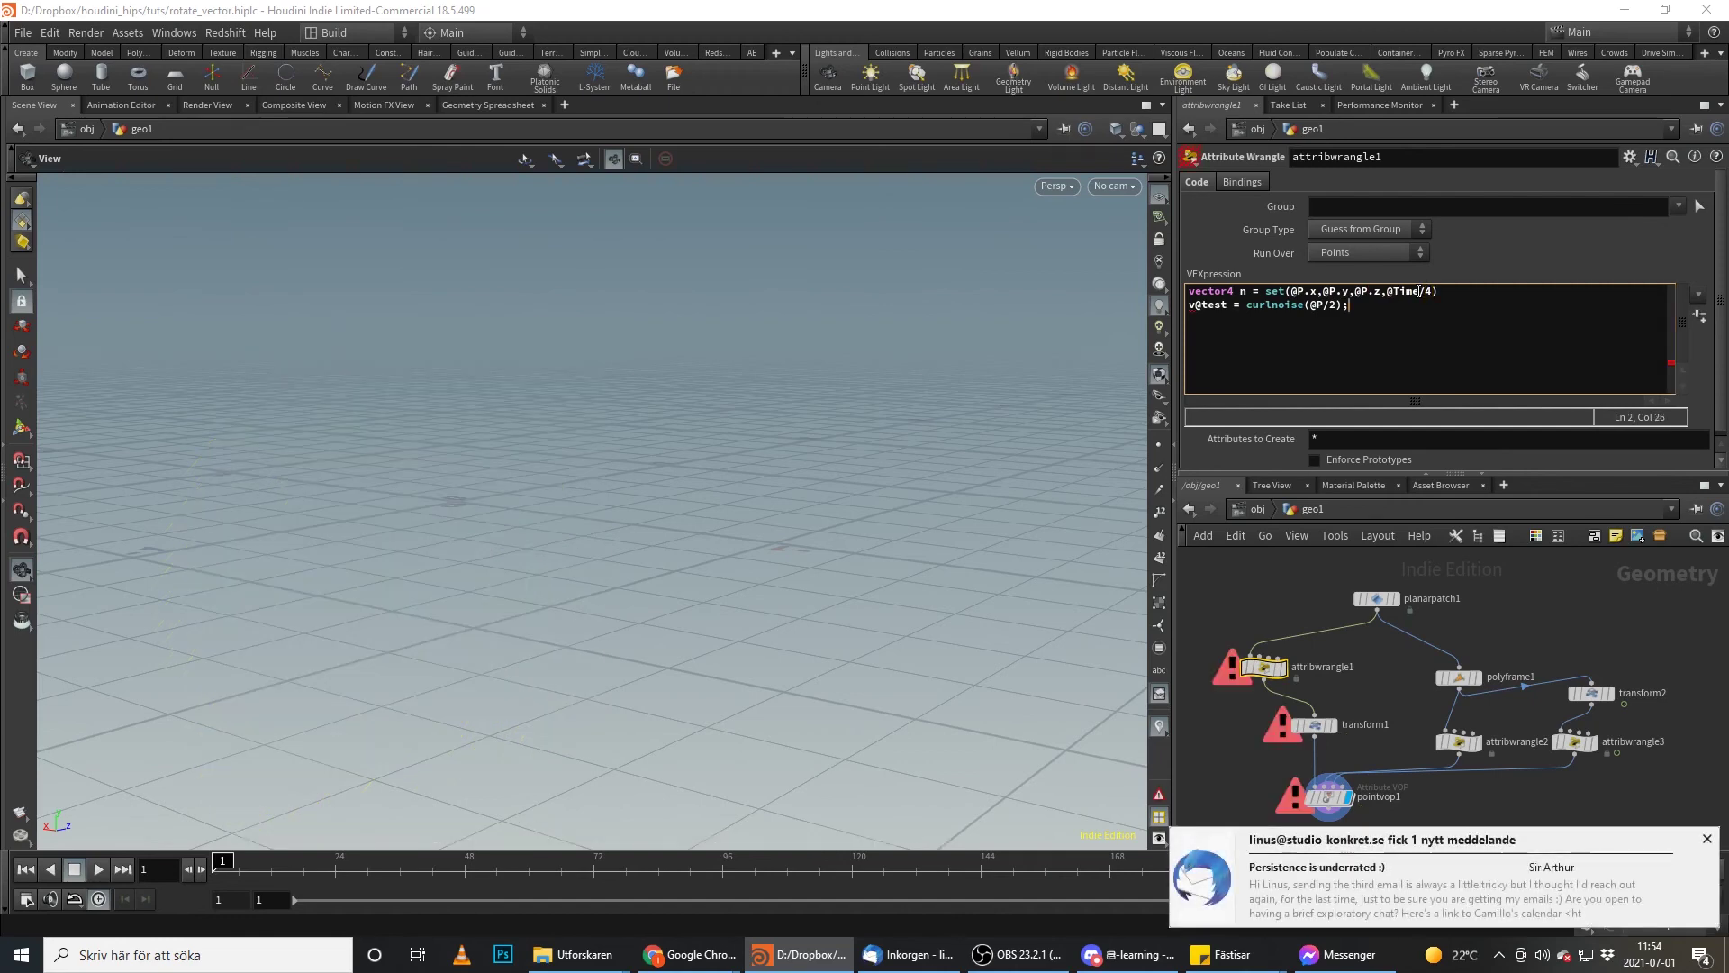
key(Left)
key(BackSpace)
key(BackSpace)
key(BackSpace)
key(BackSpace)
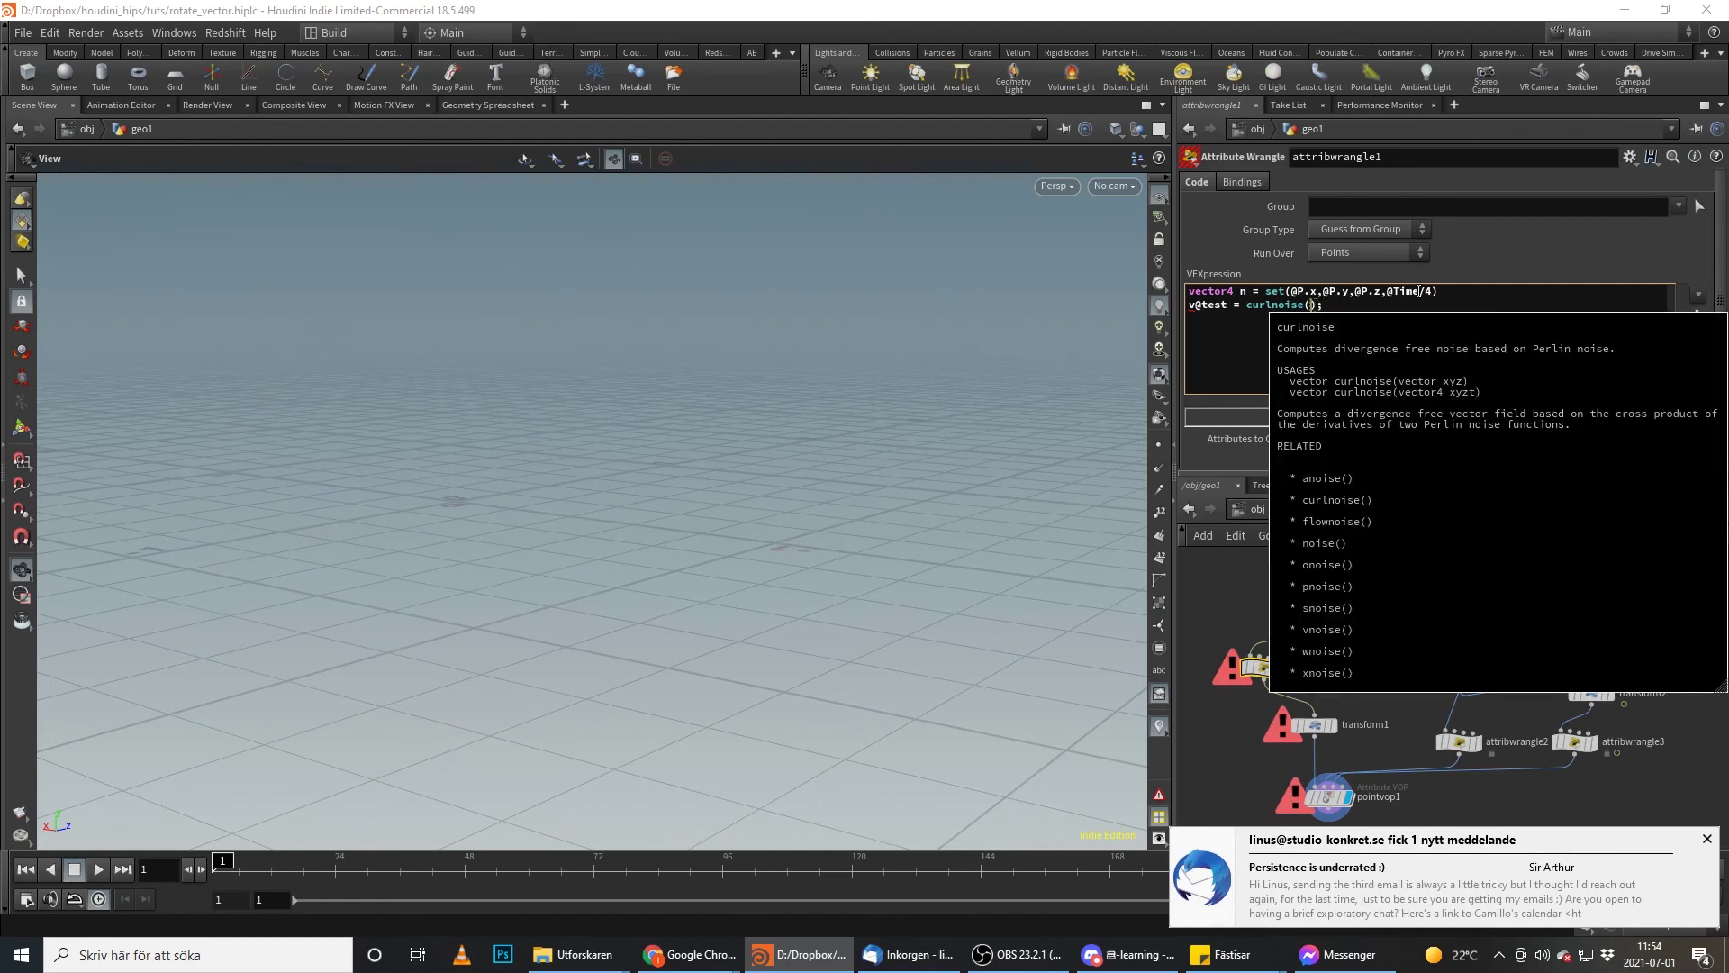
key(Up)
text(;)
- Make it curlnoise(n), display attribwrangle1, and scrub frames to see the vectors animate
key(Down)
key(Left)
key(Left)
text(n)
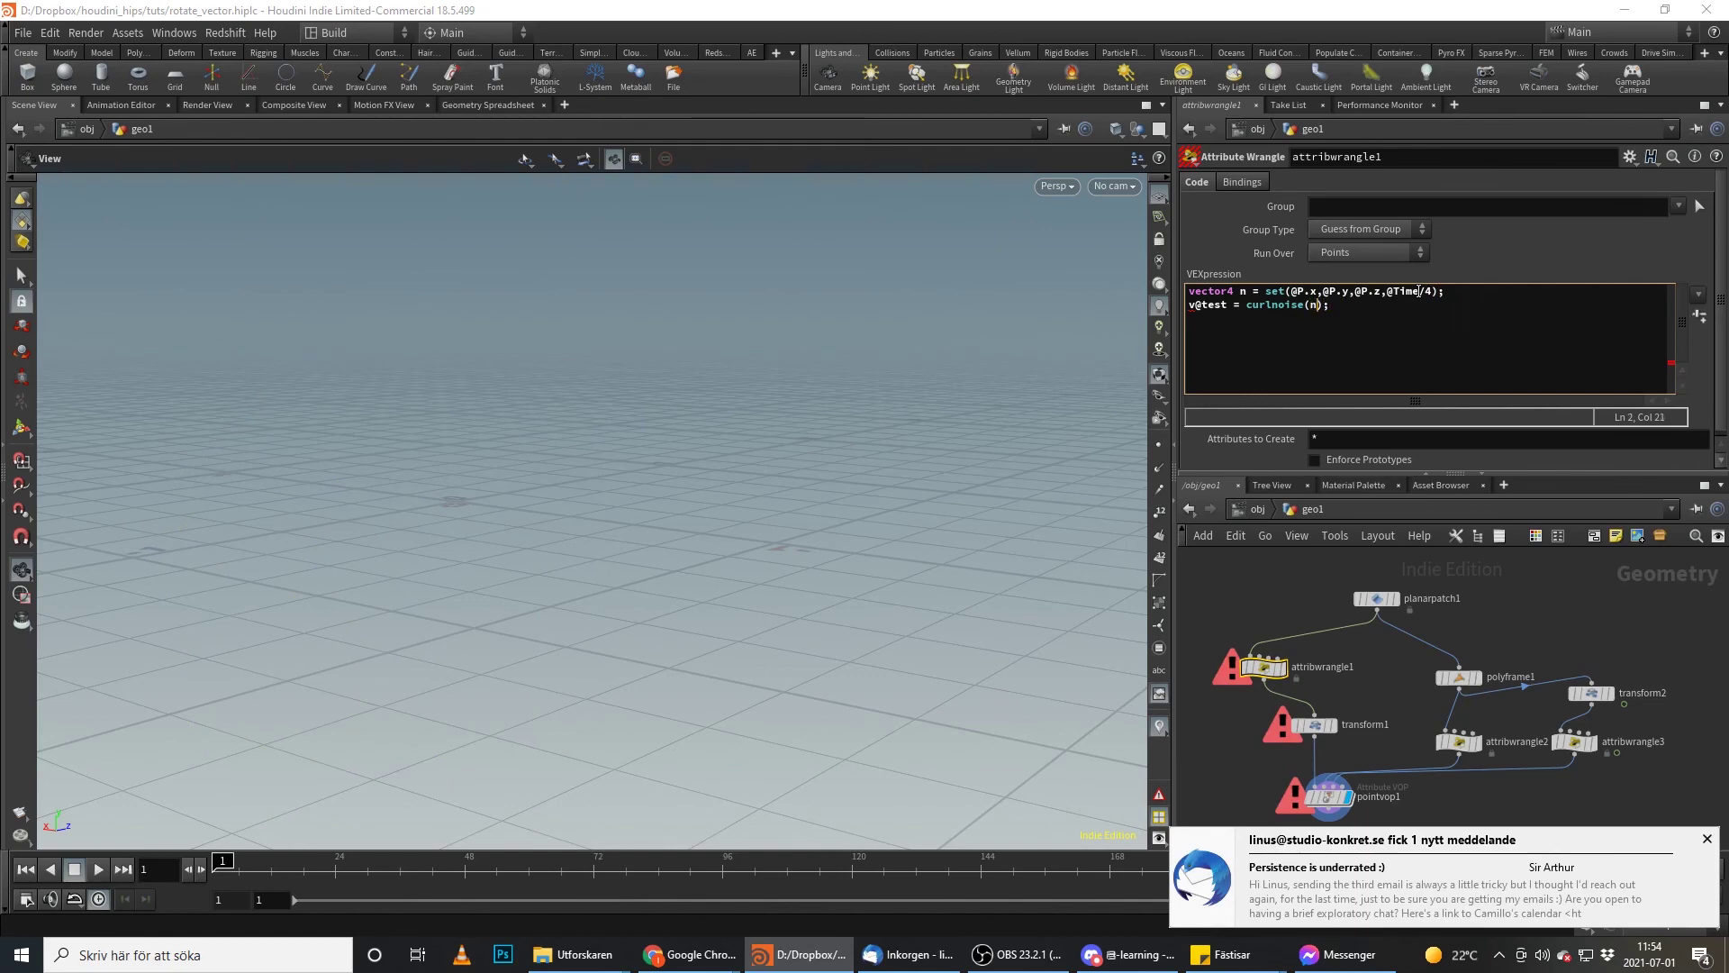
click(1268, 672)
drag(294, 858, 222, 858)
- Display pointvop1 and play the animation, stopping at frame 63 with vectors following the rotating patch
click(1348, 796)
click(1326, 796)
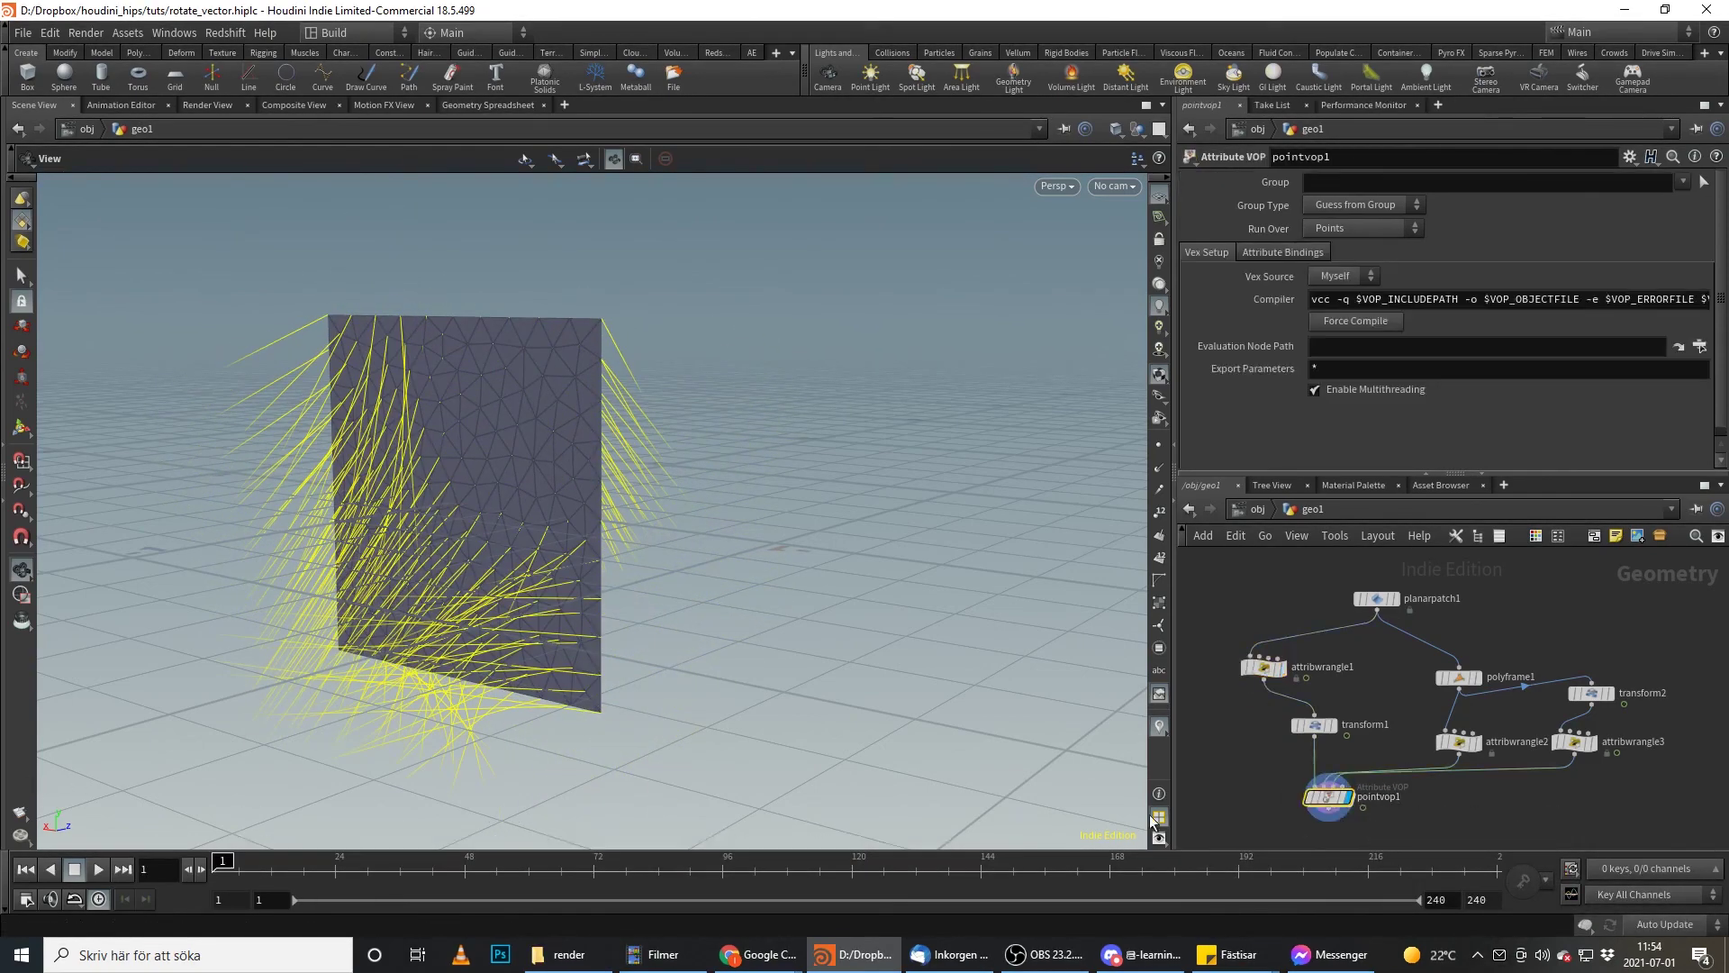
click(103, 868)
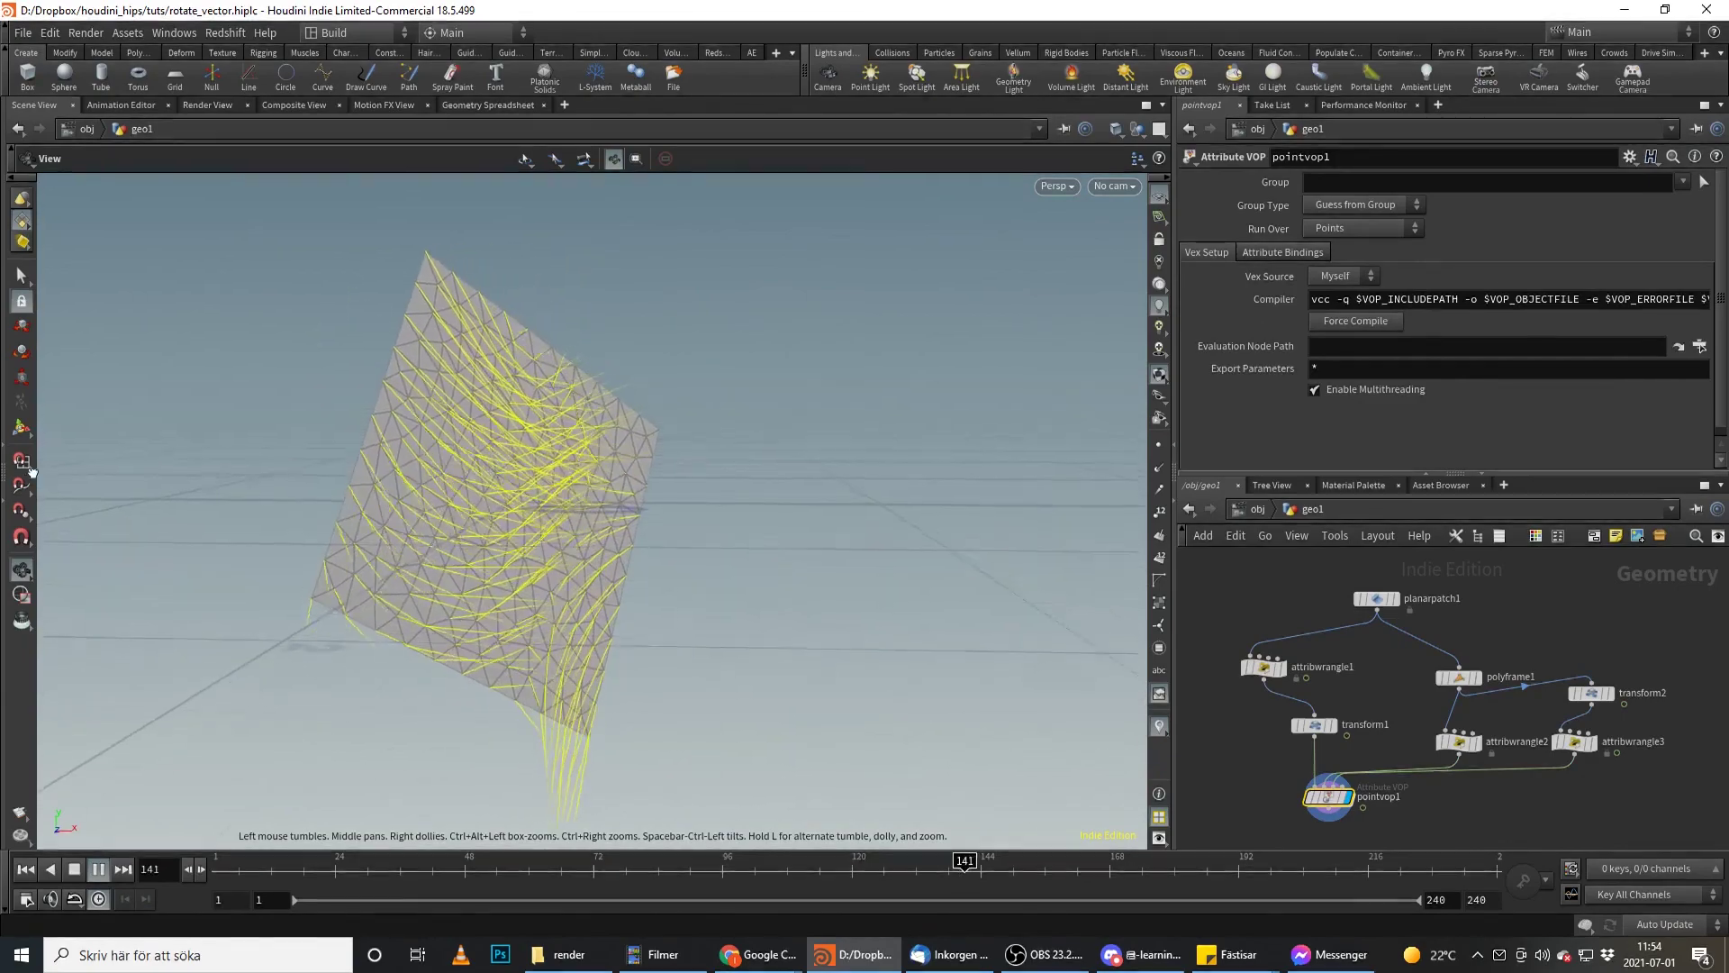
drag(851, 496, 985, 471)
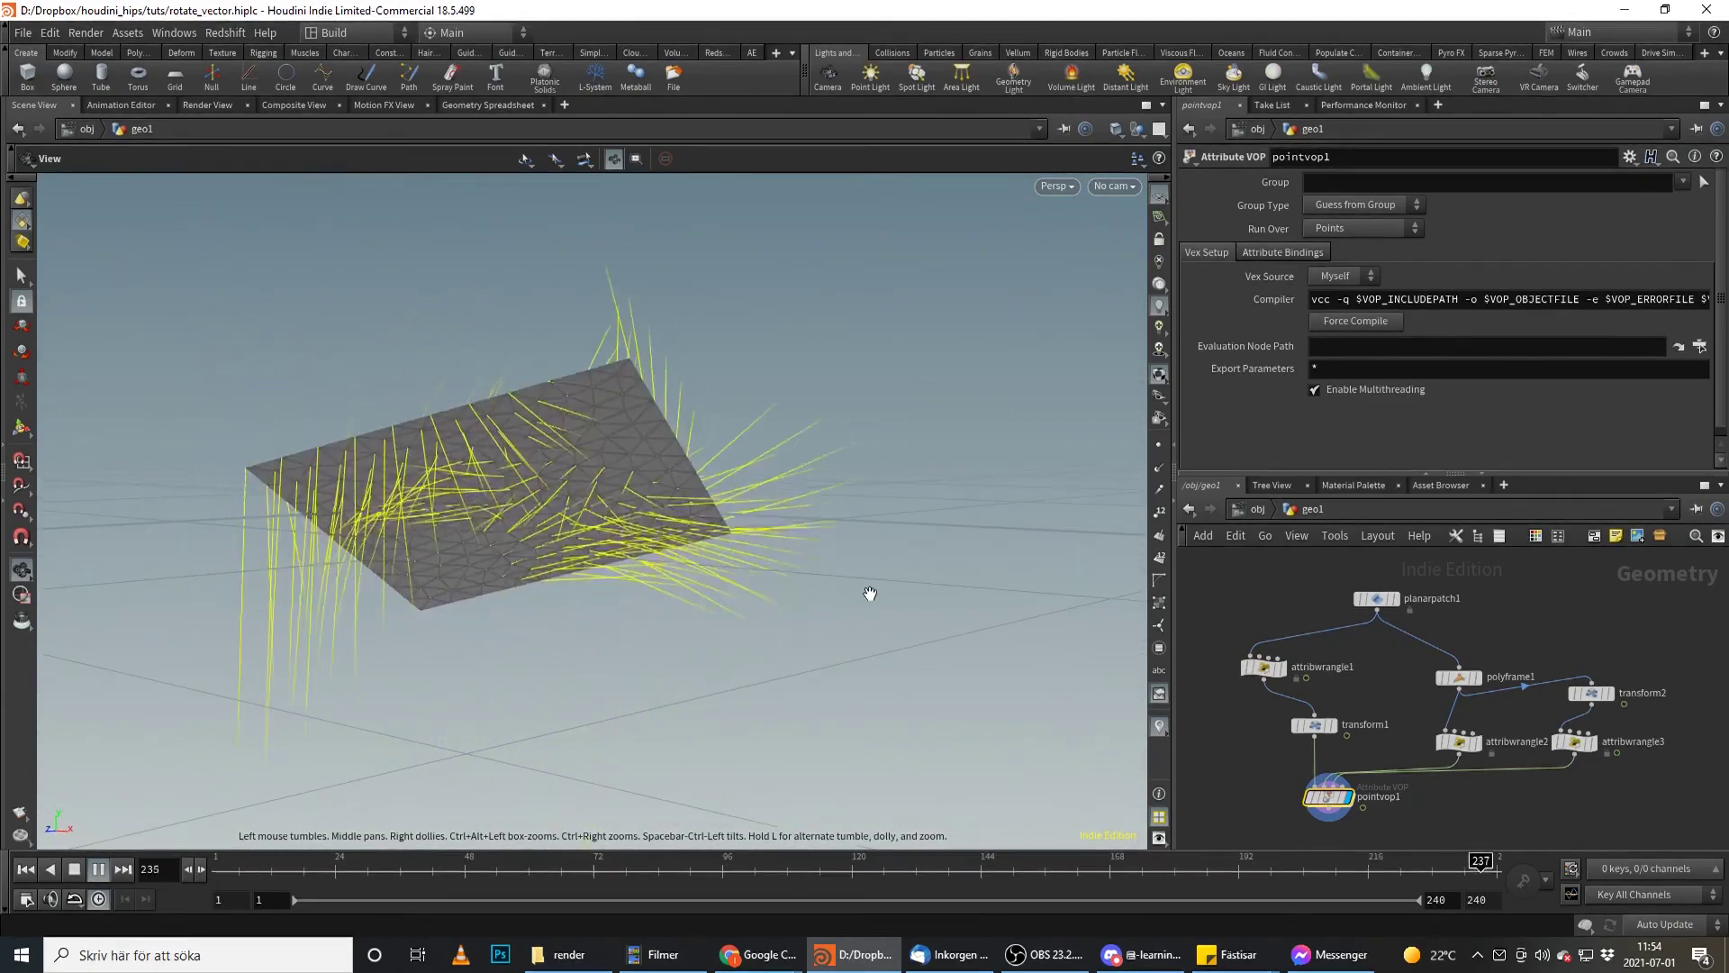
click(549, 858)
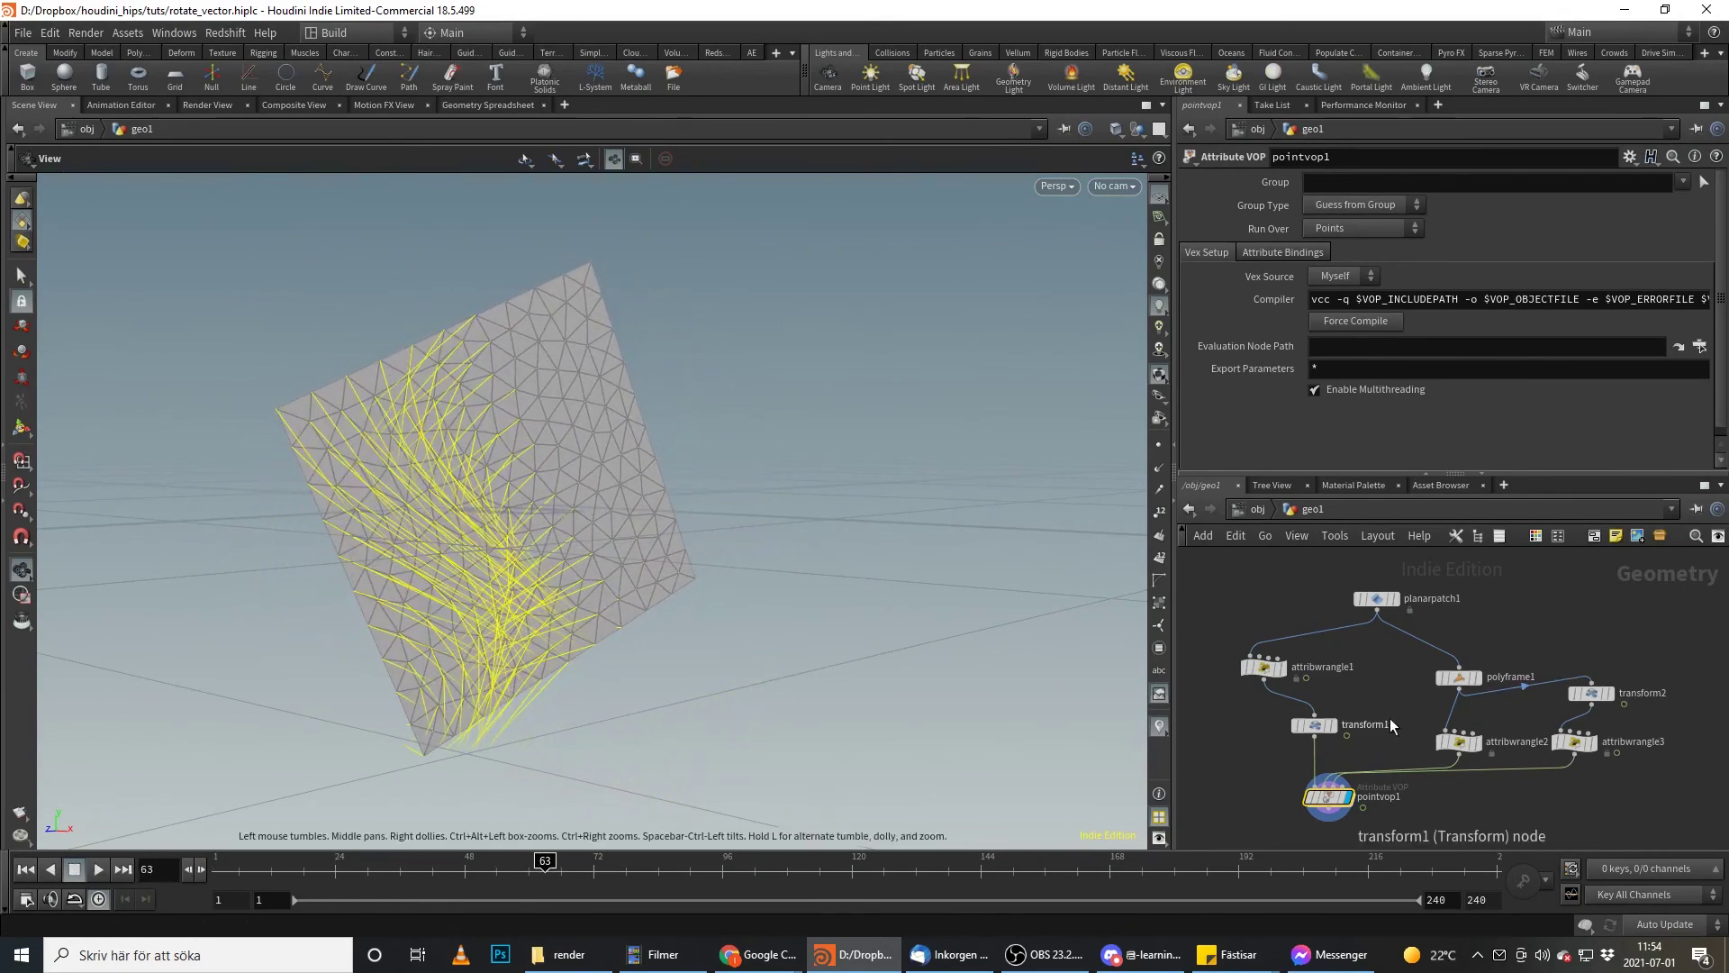